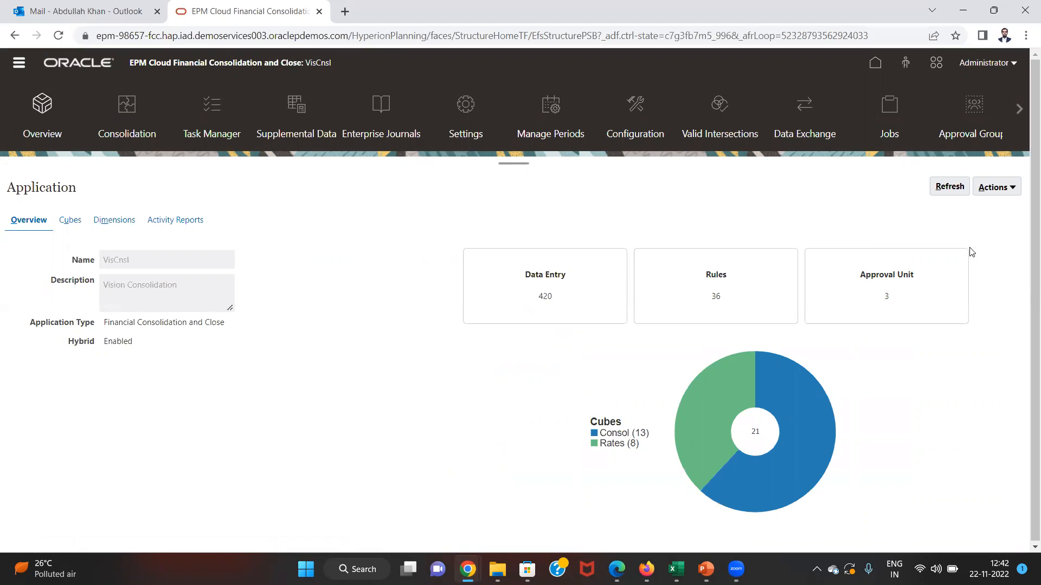
# - From the Application Overview Actions menu, bring up the Export Data list of saved export jobs
pyautogui.click(991, 198)
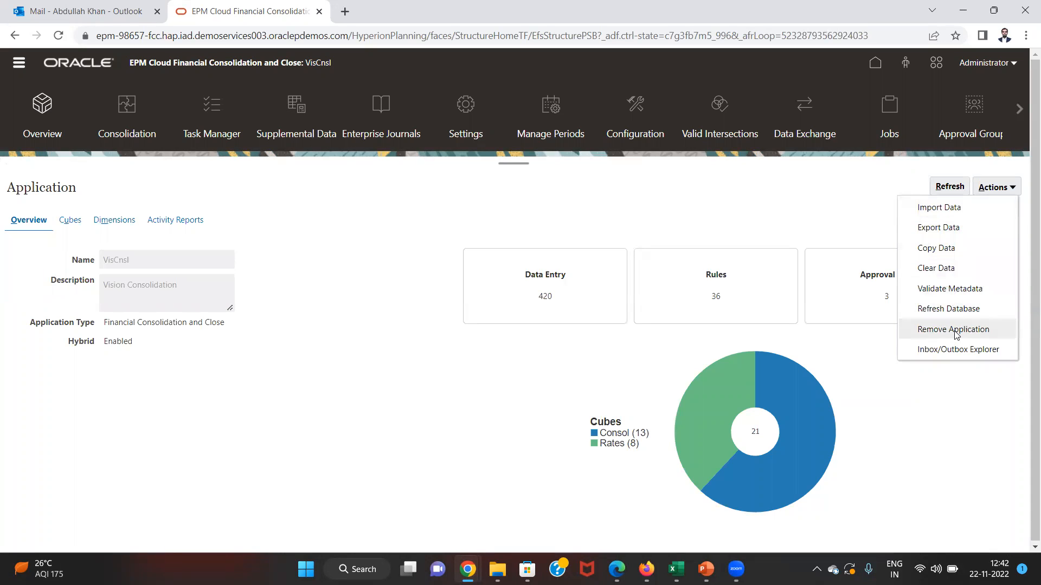
pyautogui.click(963, 228)
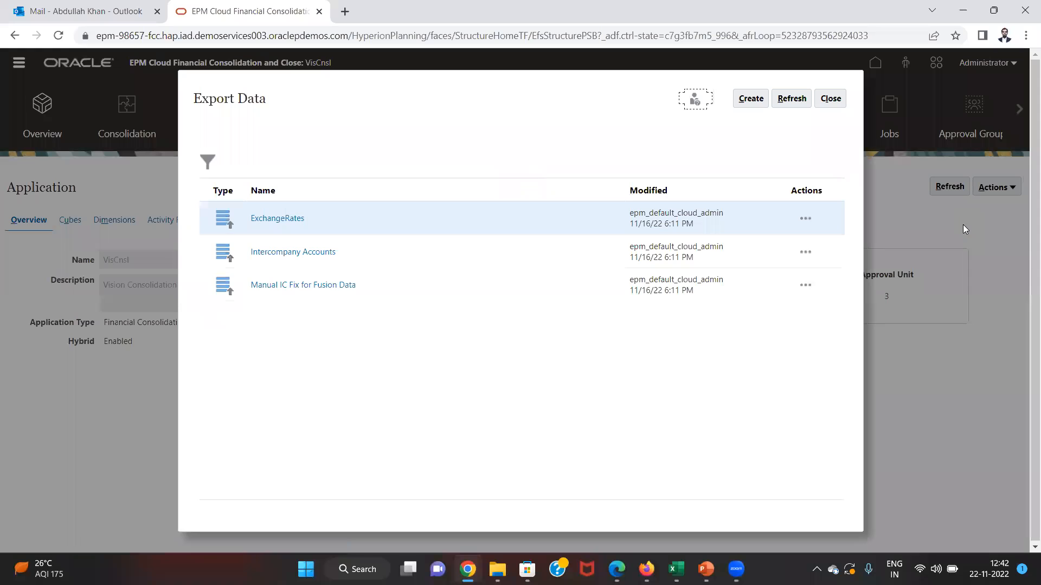
# - Create a new Consol cube export that excludes dynamic members, with decimals left at None
pyautogui.click(750, 99)
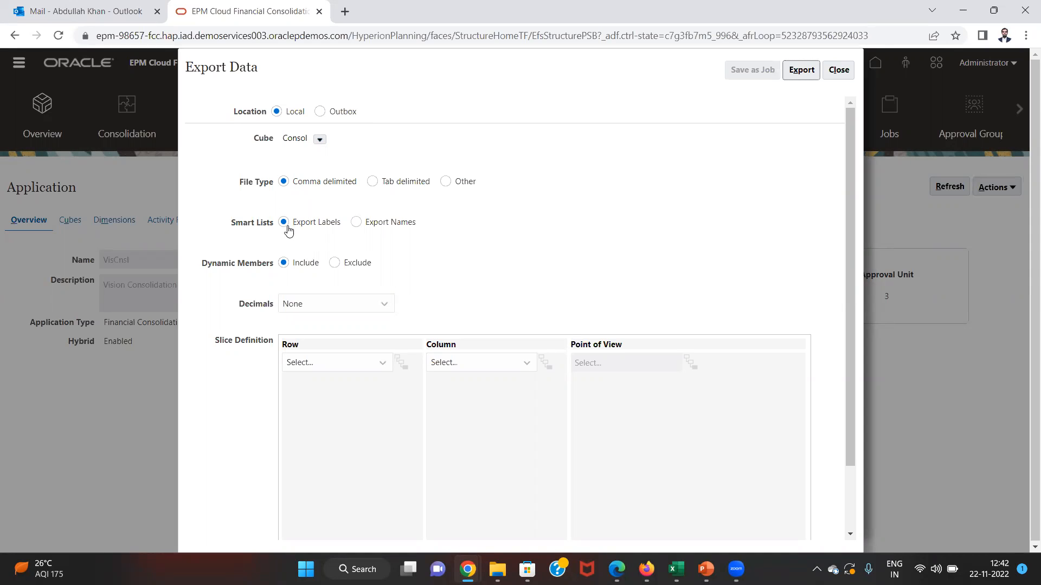
pyautogui.click(335, 264)
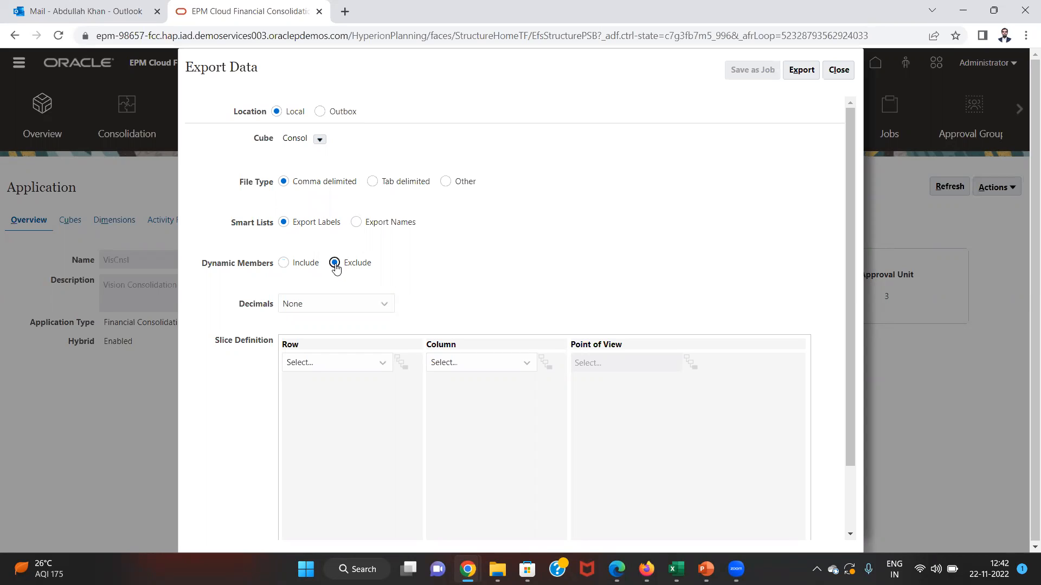
pyautogui.click(322, 318)
pyautogui.click(322, 317)
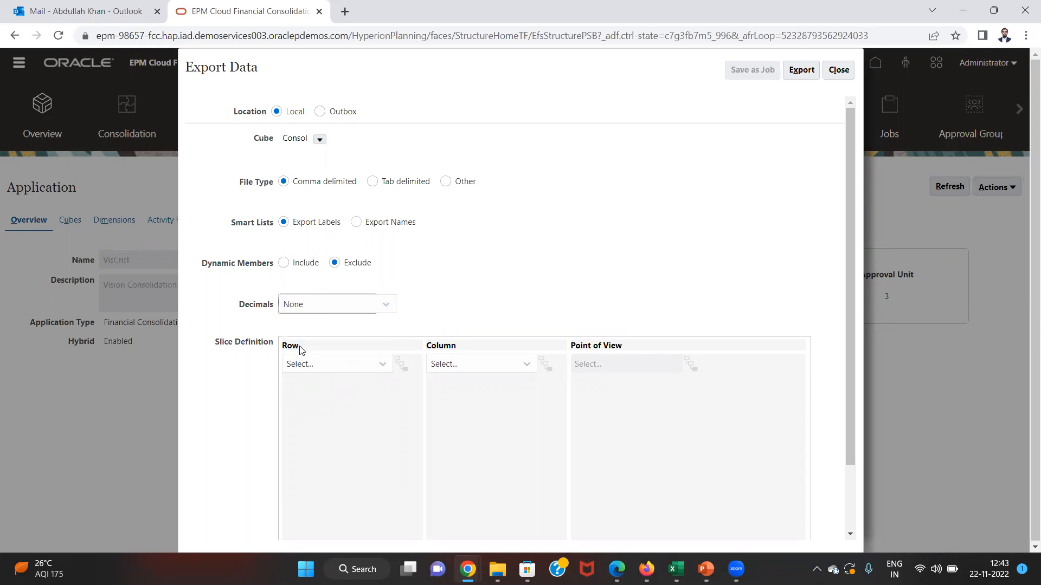
pyautogui.click(385, 367)
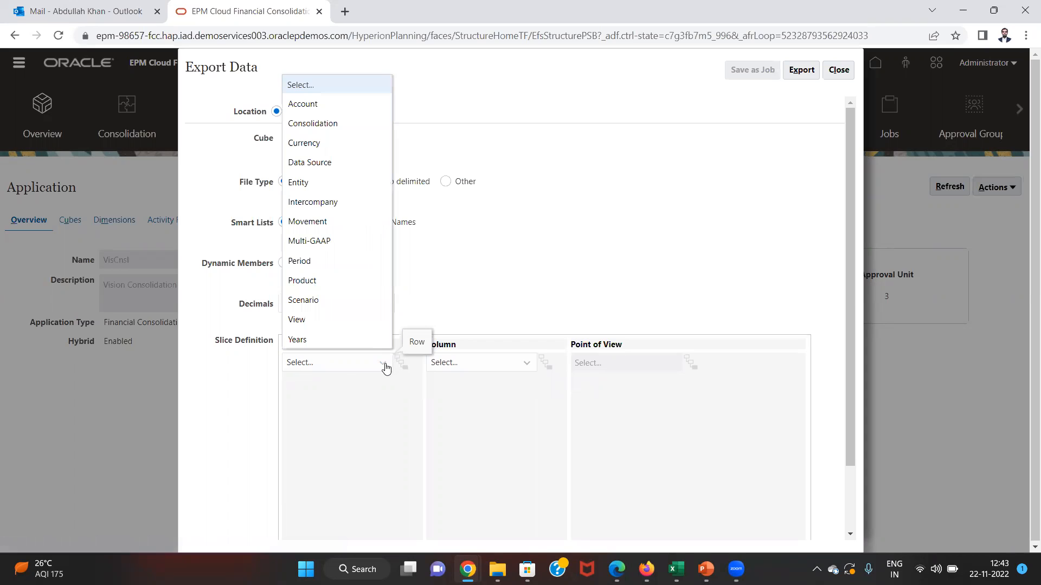
# - Put Account on rows using level 0 descendants of Total Balance Sheet-Traditional Approach
pyautogui.click(304, 103)
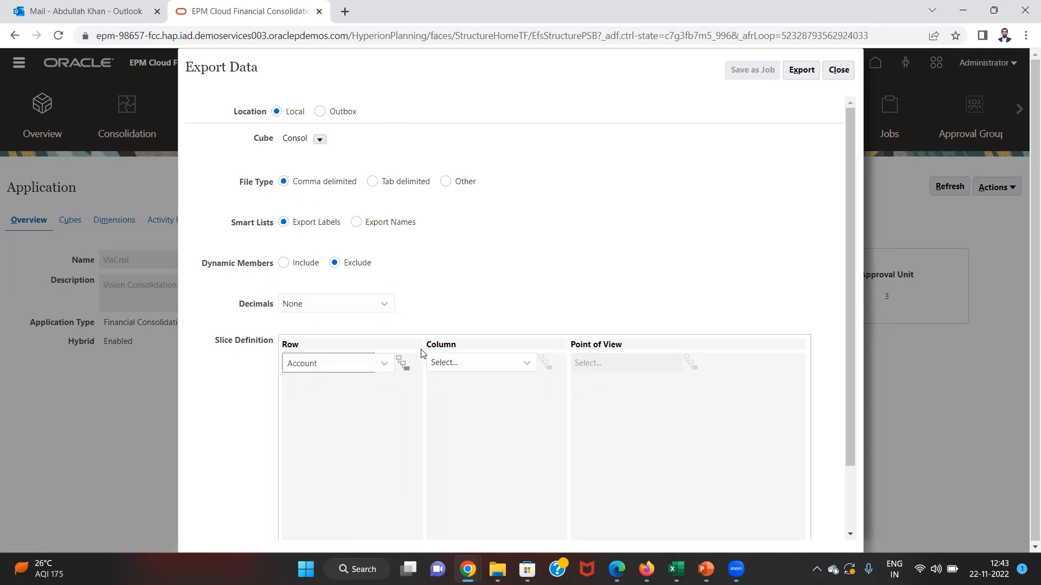
pyautogui.click(402, 363)
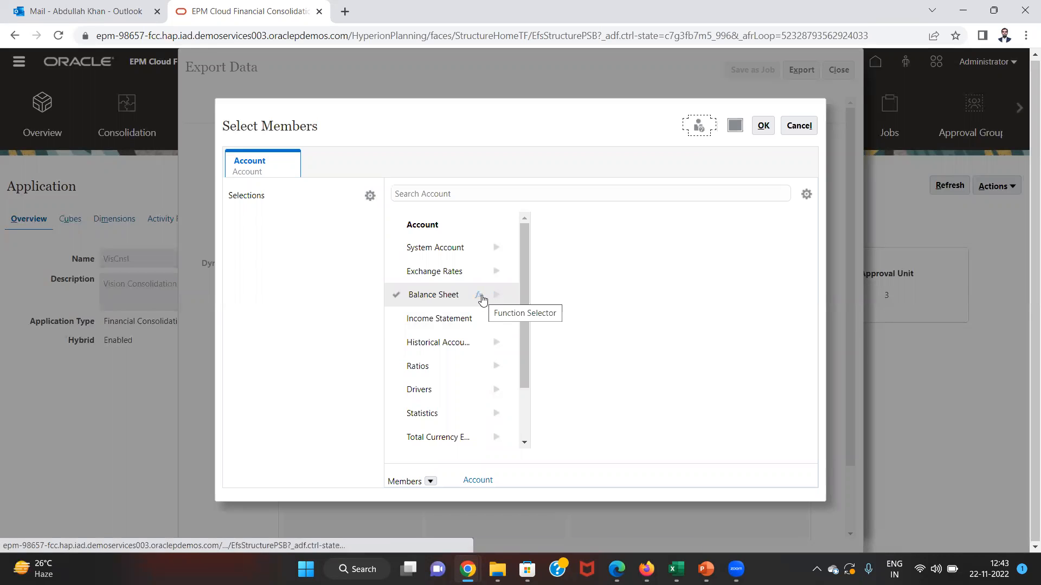
pyautogui.click(495, 296)
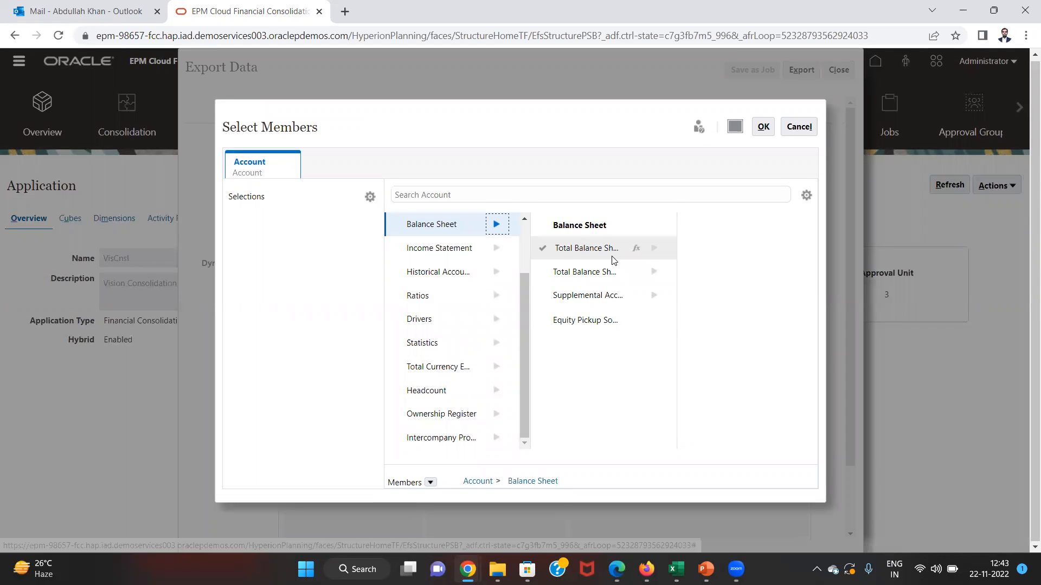
pyautogui.click(637, 250)
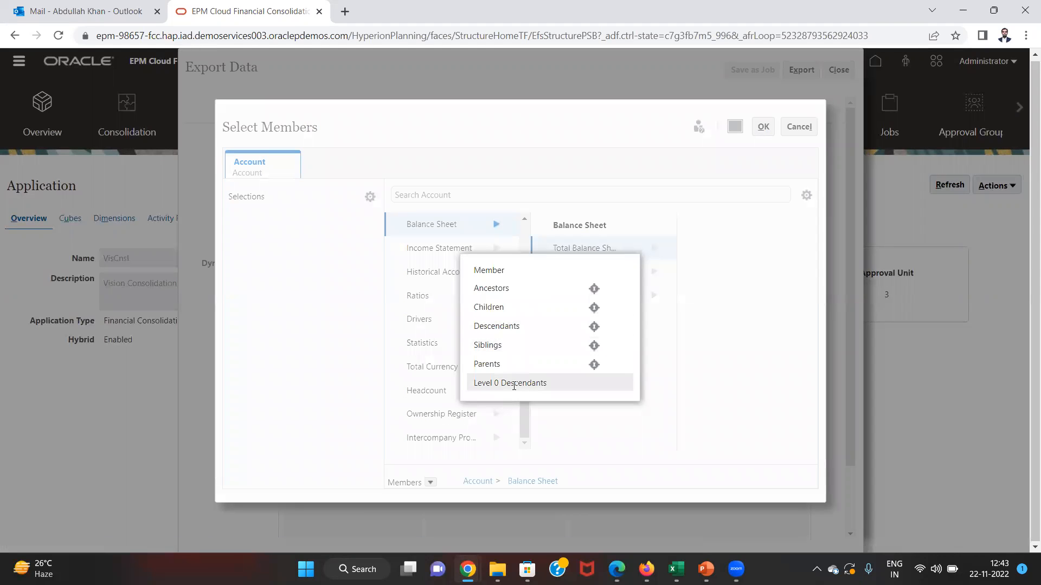
pyautogui.click(515, 383)
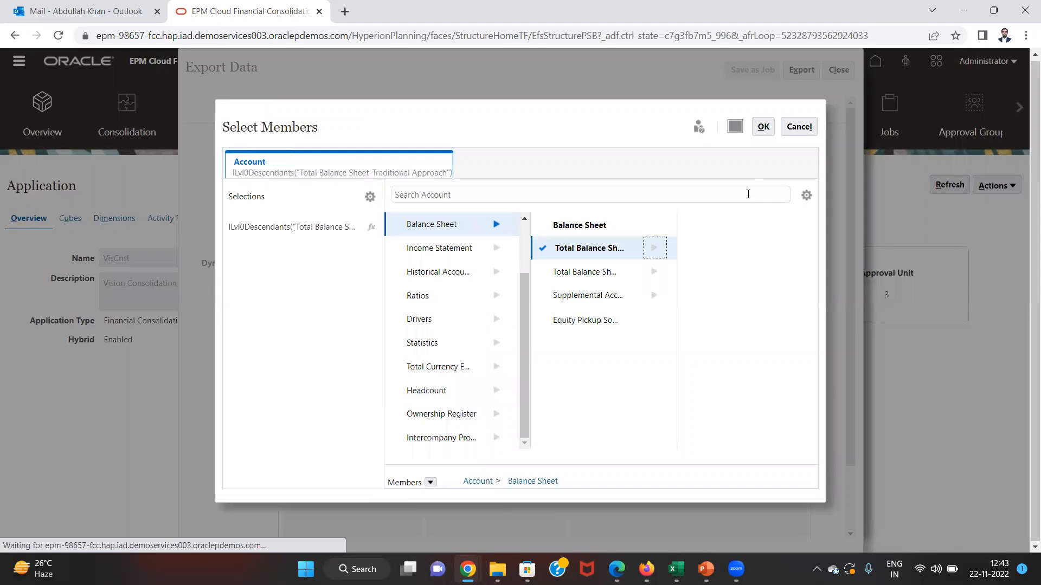
pyautogui.click(764, 130)
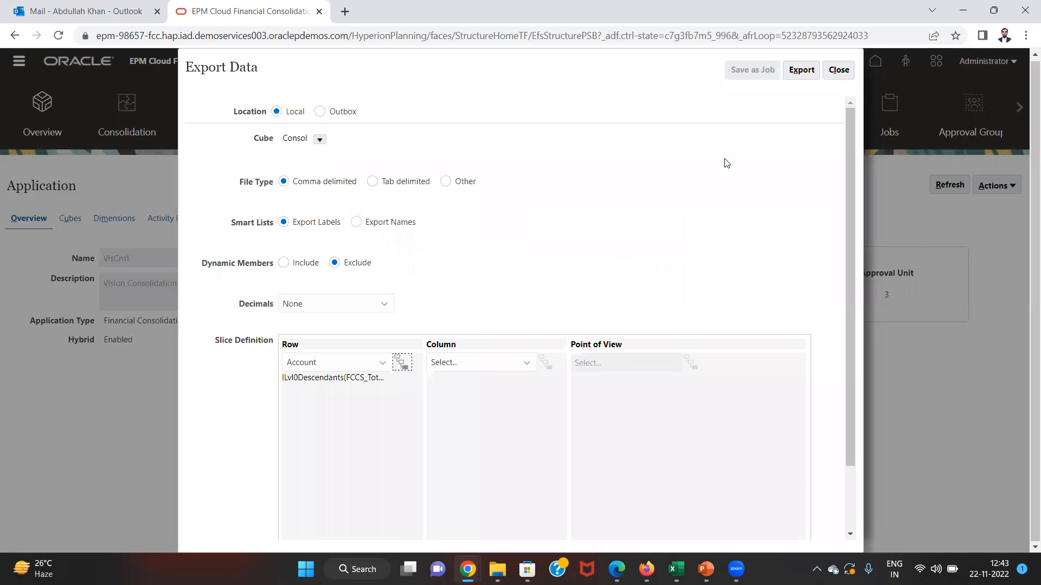
# - Put Period on the export columns using level 0 descendants of YearTotal
pyautogui.click(527, 362)
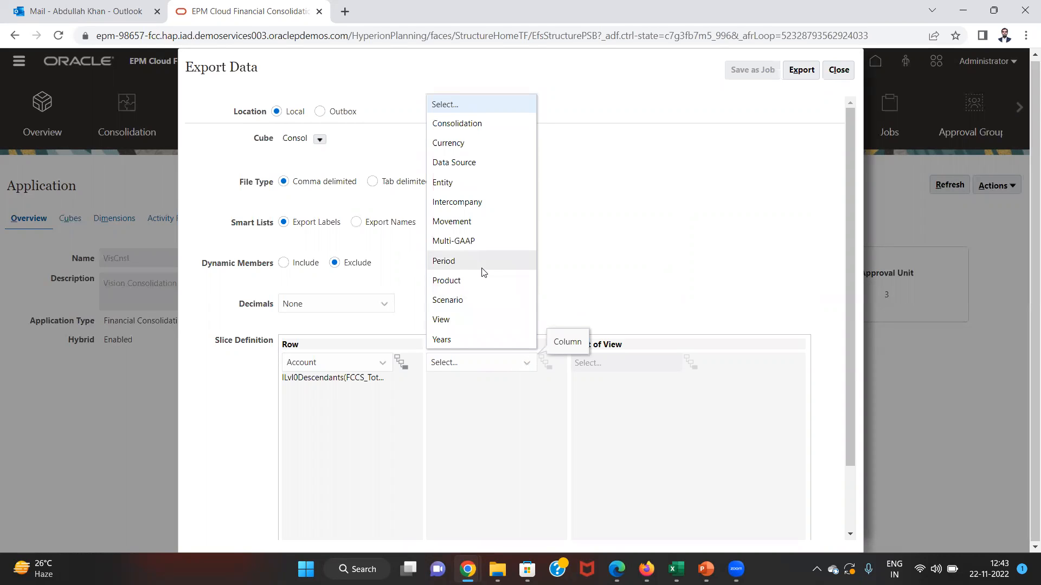
pyautogui.click(482, 265)
pyautogui.click(546, 363)
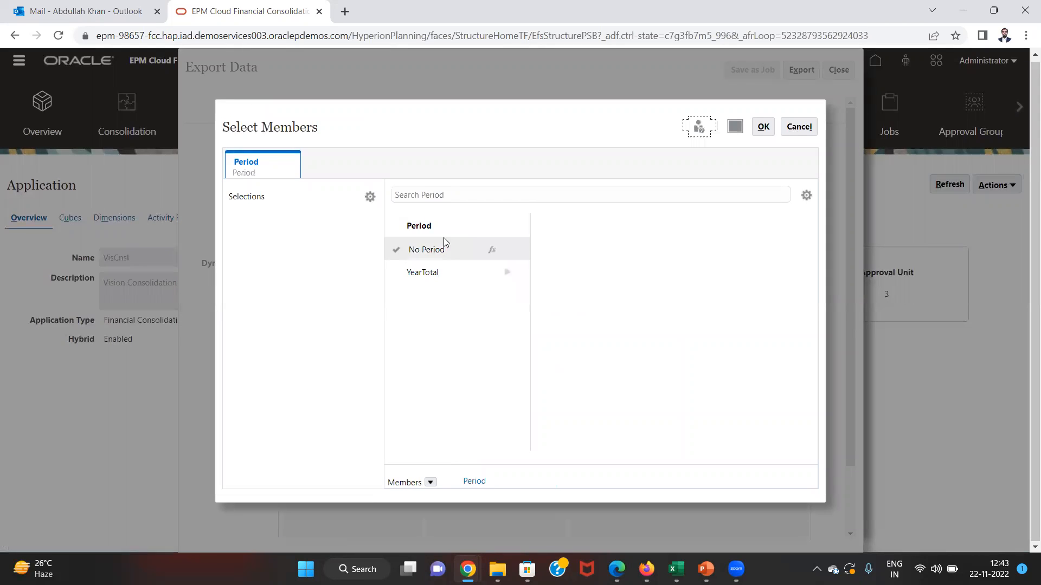
pyautogui.click(477, 271)
pyautogui.click(508, 271)
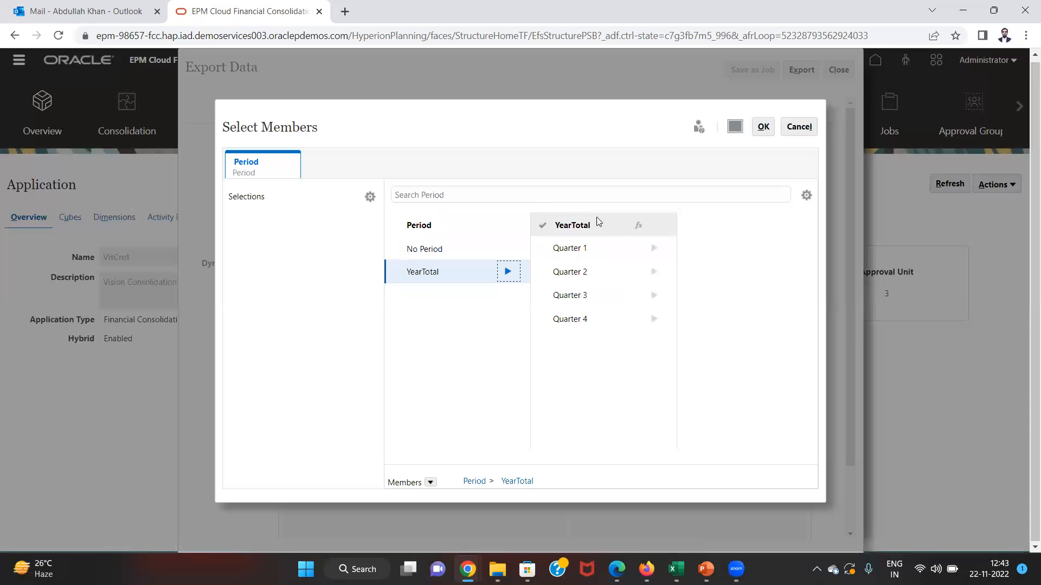
pyautogui.click(637, 226)
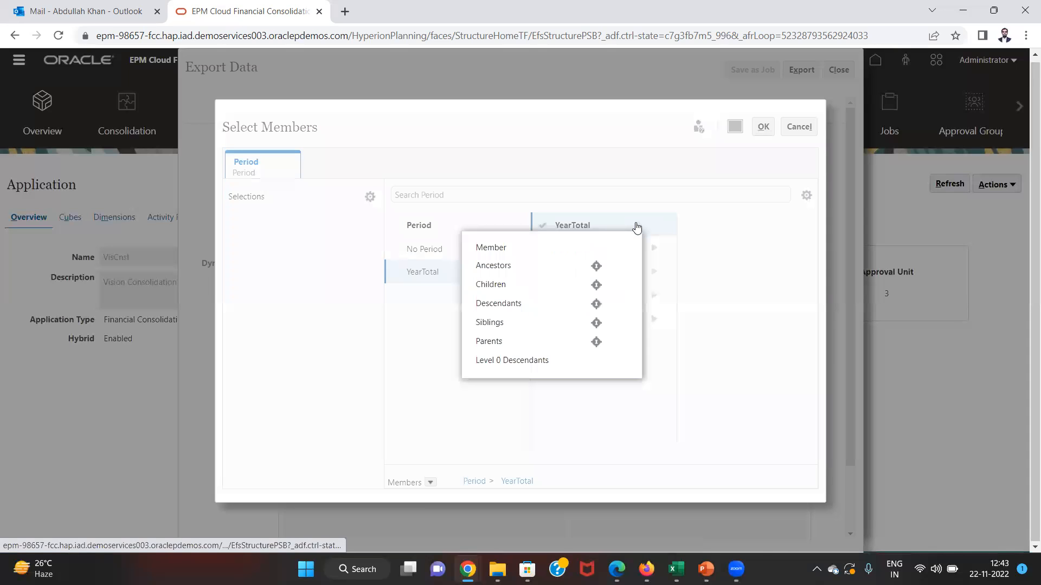
pyautogui.click(523, 361)
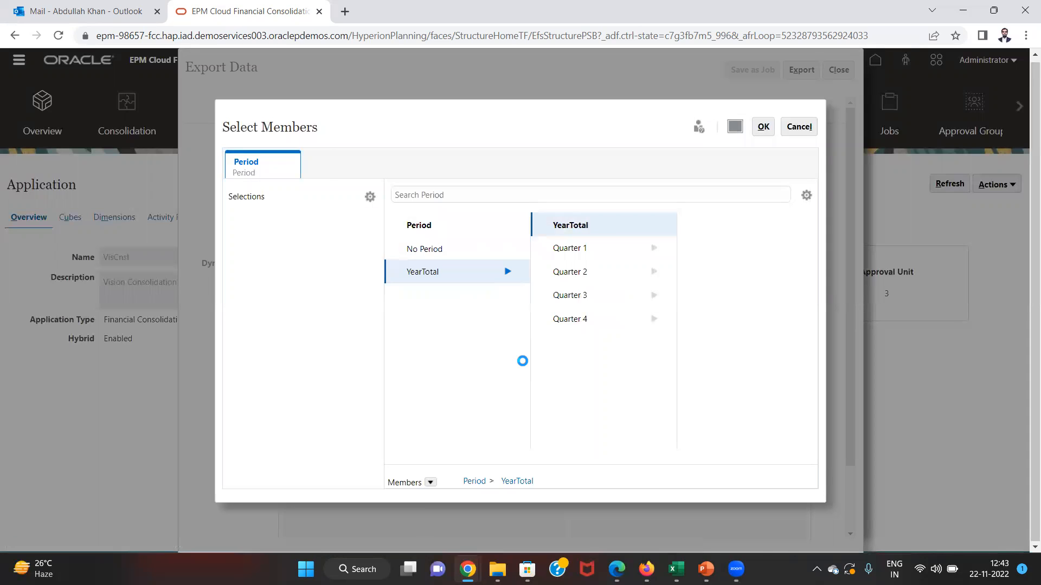
pyautogui.click(763, 128)
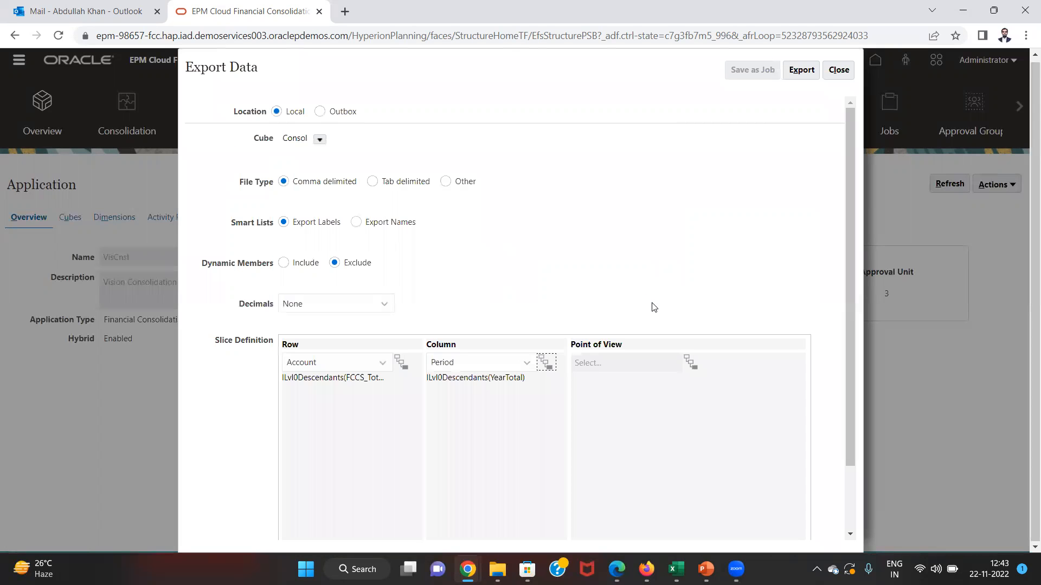
# - Pick FY 2015, Actual, Periodic and Entity Currency as the point-of-view members
pyautogui.click(692, 363)
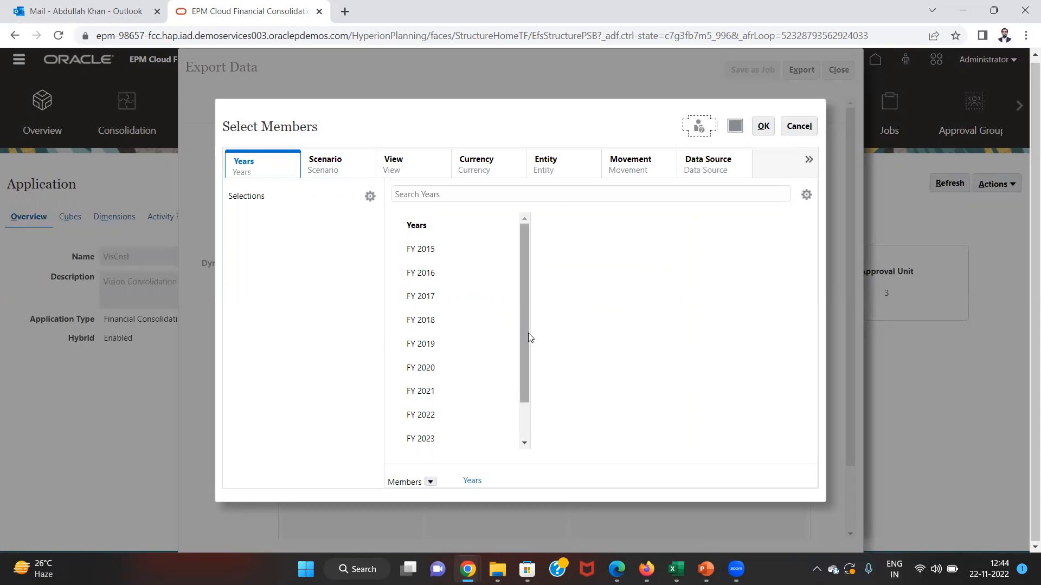
pyautogui.click(395, 254)
pyautogui.click(394, 253)
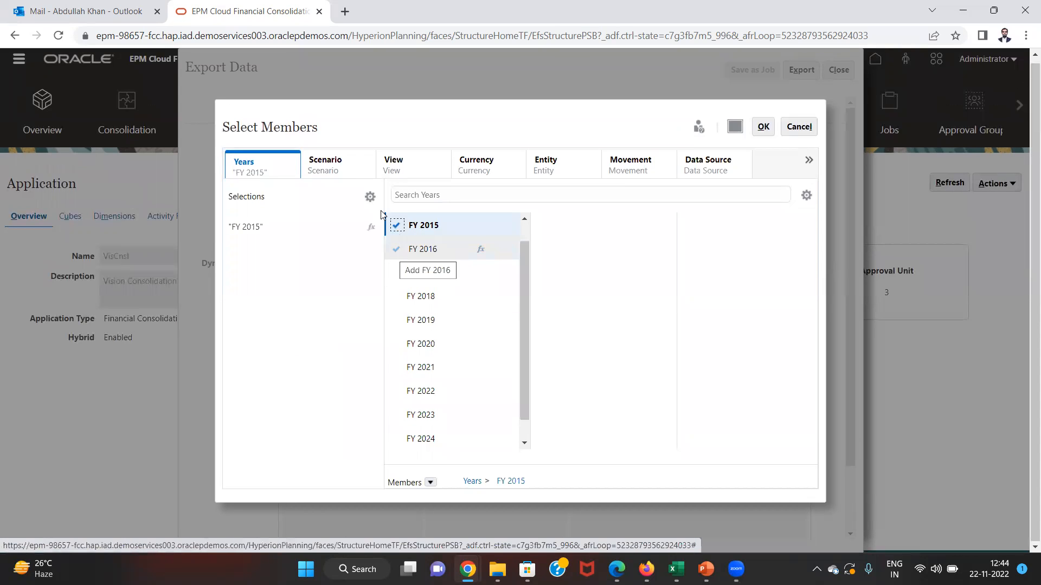
pyautogui.click(328, 159)
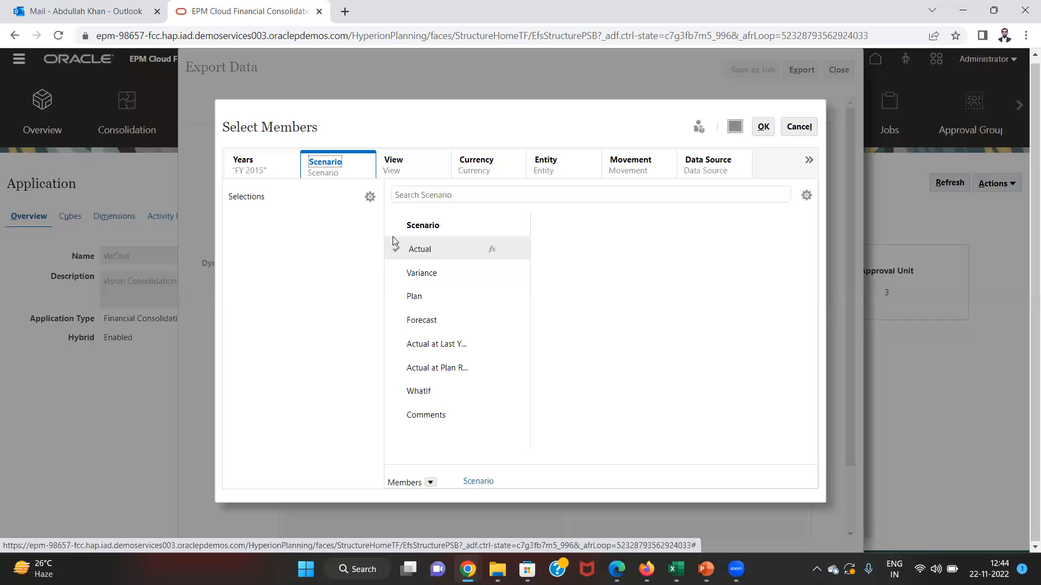
pyautogui.click(397, 247)
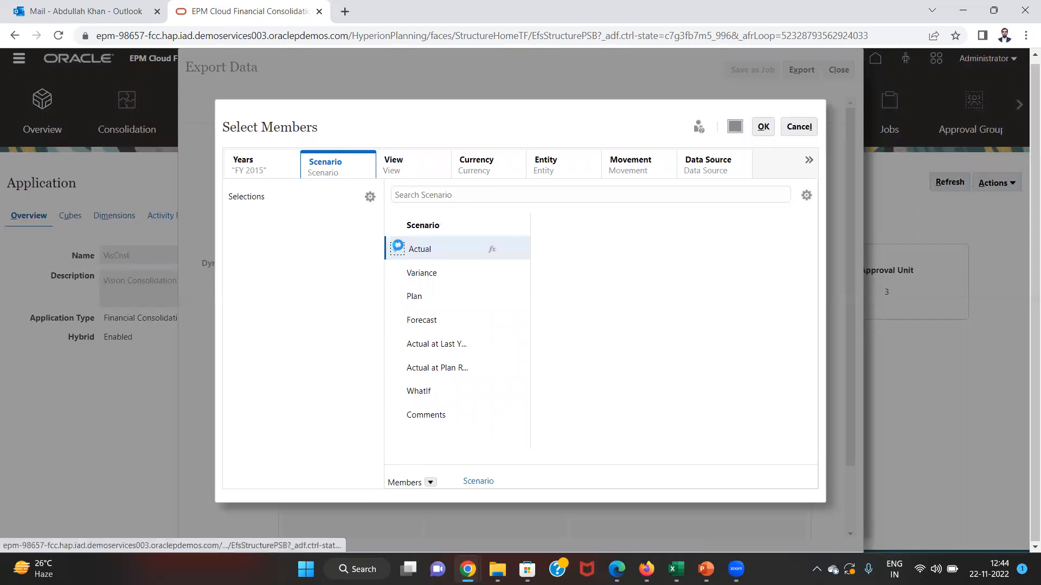
pyautogui.click(392, 164)
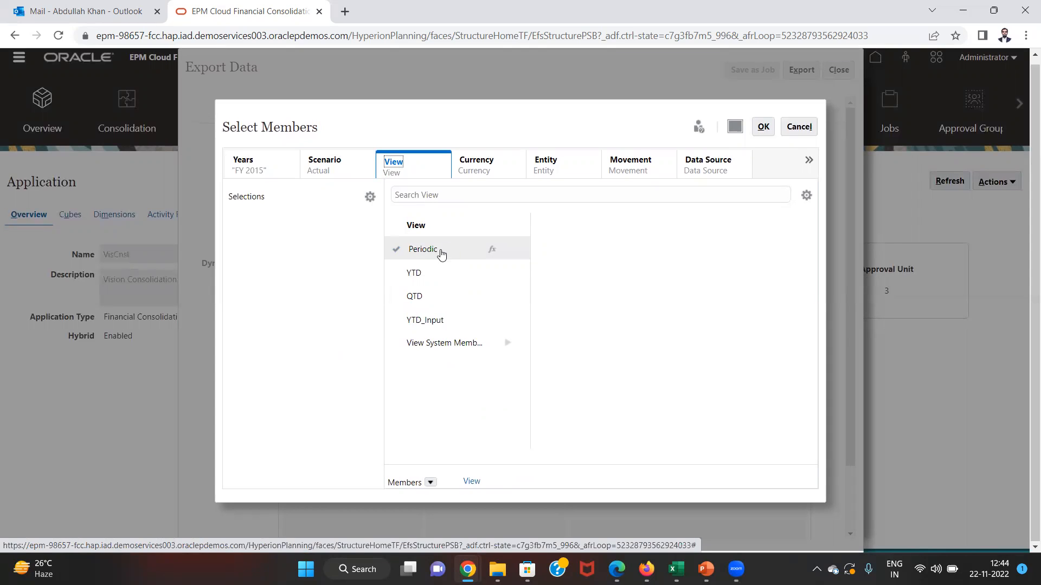
pyautogui.click(401, 249)
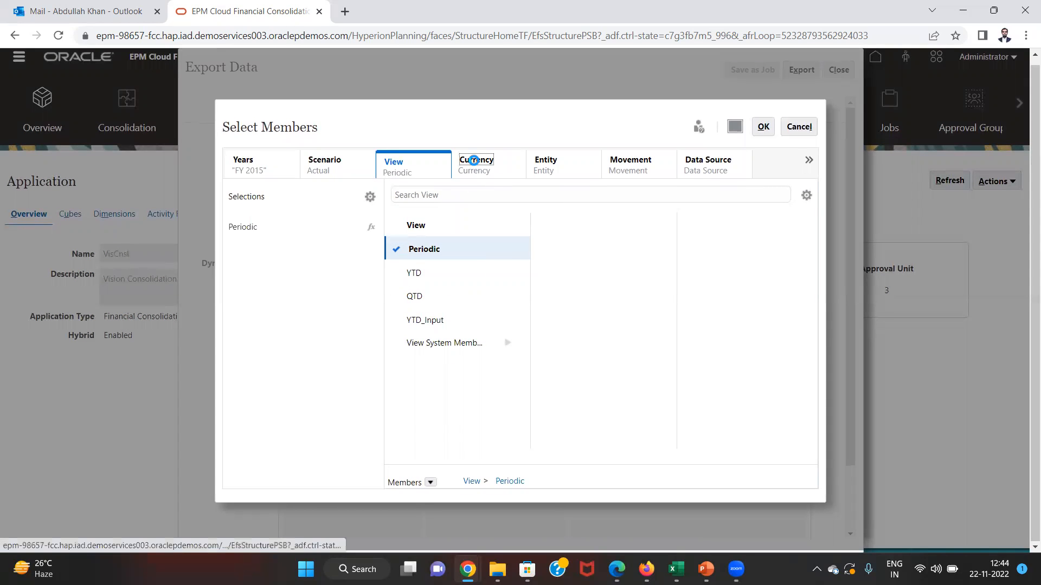
pyautogui.click(475, 159)
pyautogui.click(395, 321)
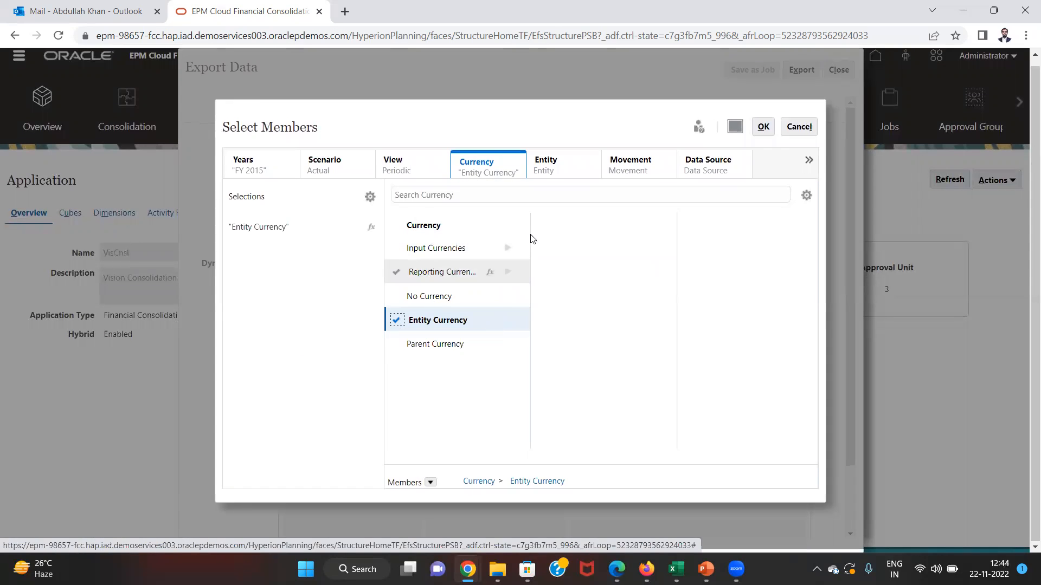
# - Choose entity C601 under Total Company > C600 for the point of view
pyautogui.click(546, 159)
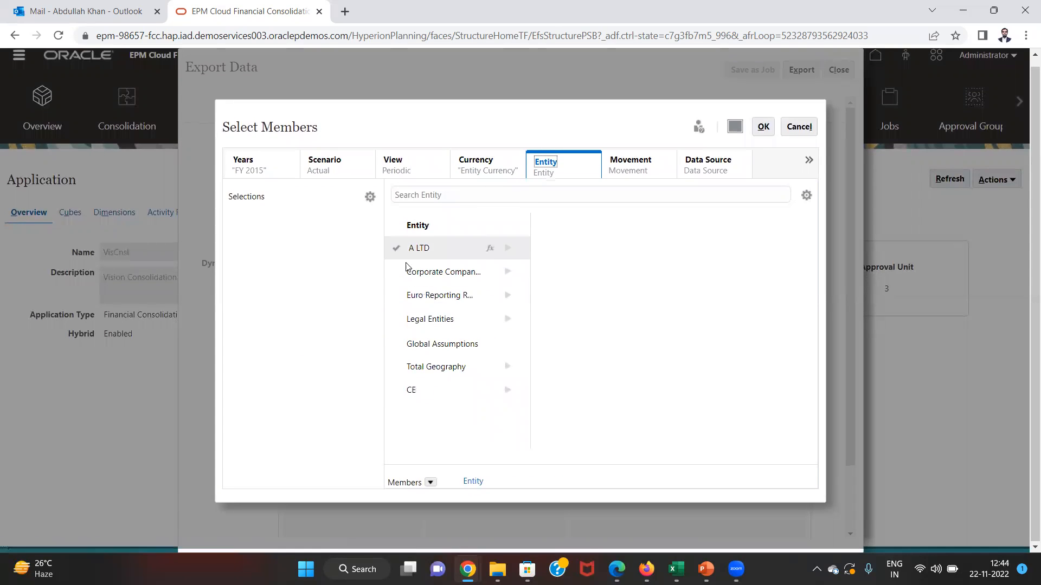
pyautogui.click(508, 271)
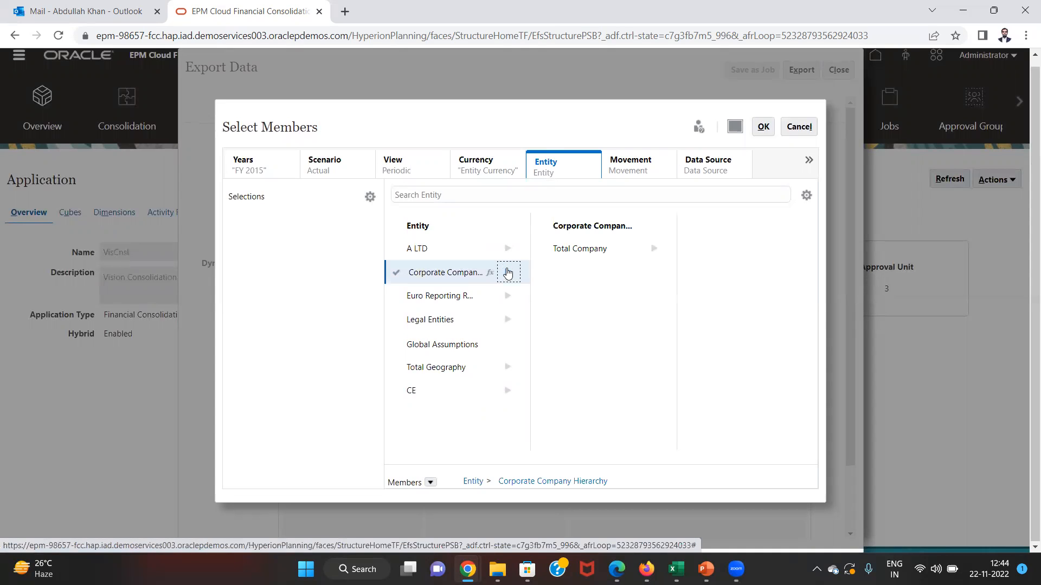
pyautogui.click(655, 248)
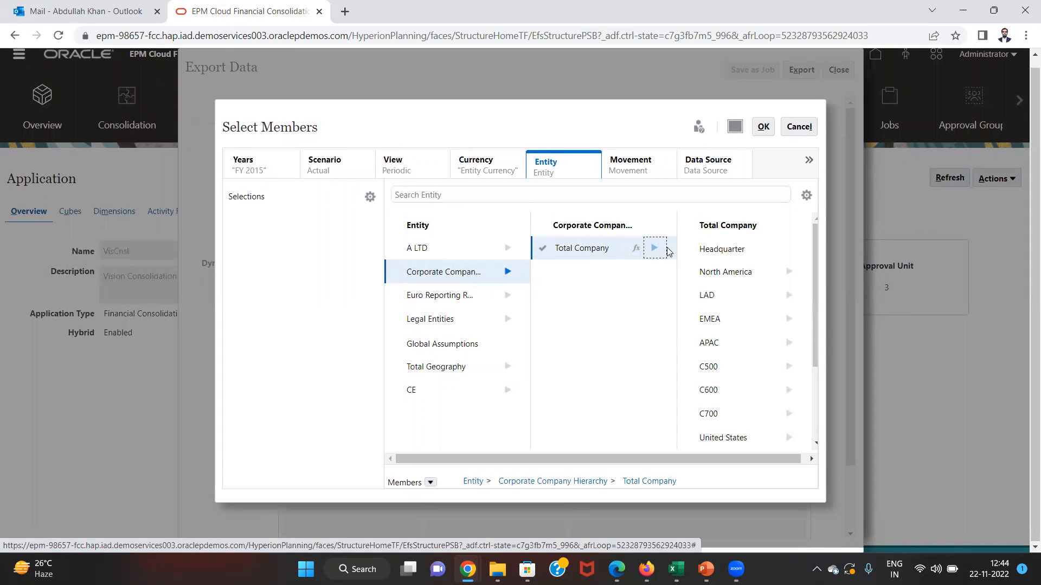
pyautogui.click(795, 391)
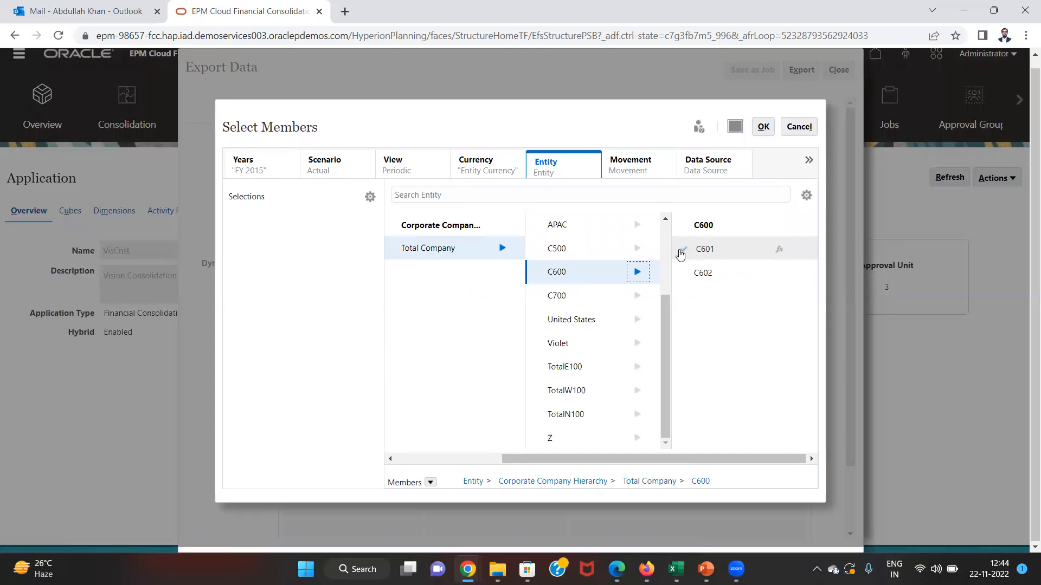
pyautogui.click(679, 249)
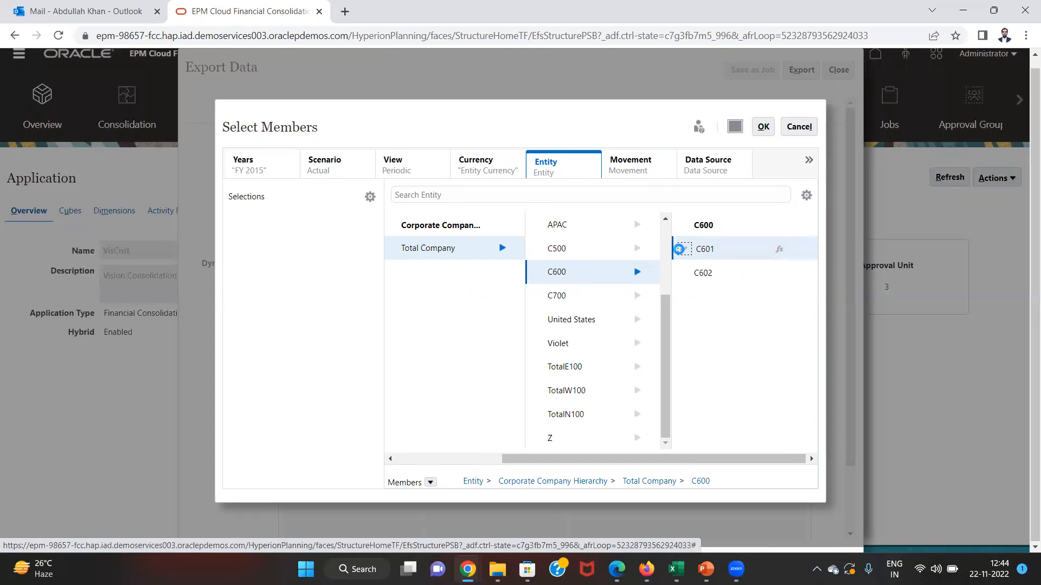
# - Choose No Movement under Total Movements for the Movement dimension
pyautogui.click(628, 167)
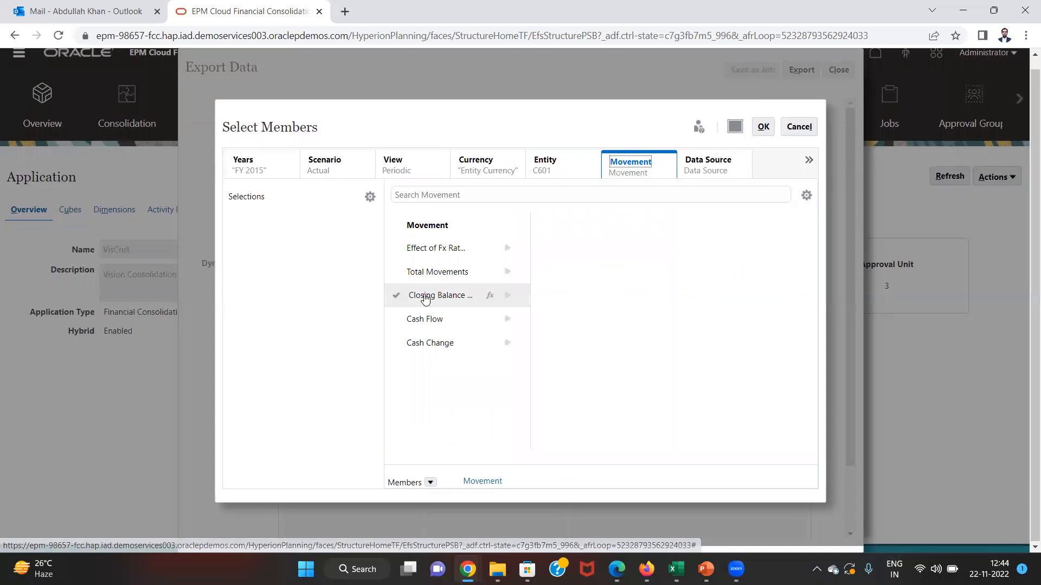
pyautogui.click(507, 272)
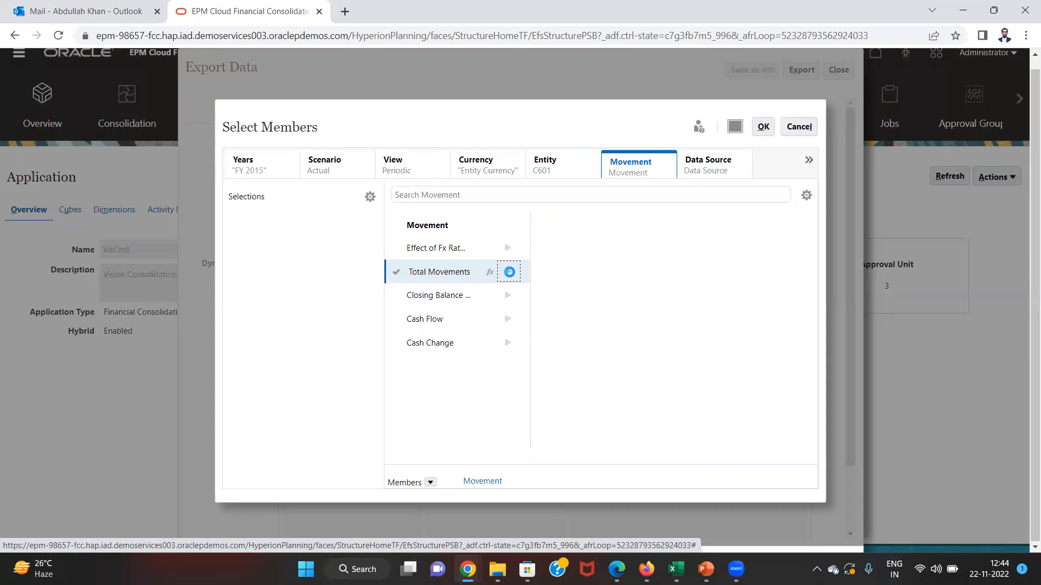
pyautogui.click(543, 250)
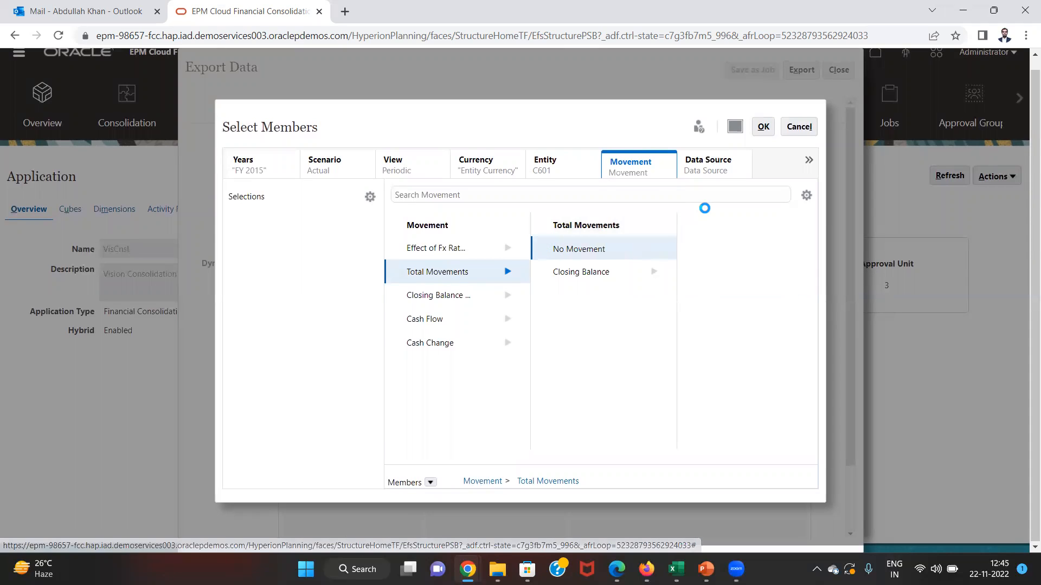
pyautogui.click(709, 165)
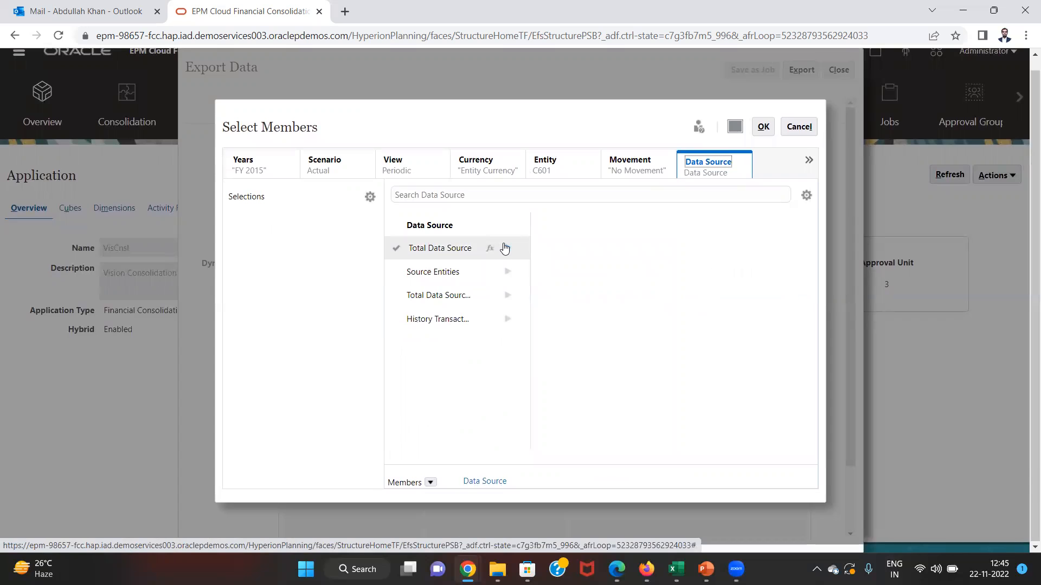
# - Select Data Input as the data source and Entity Input for Consolidation
pyautogui.click(505, 248)
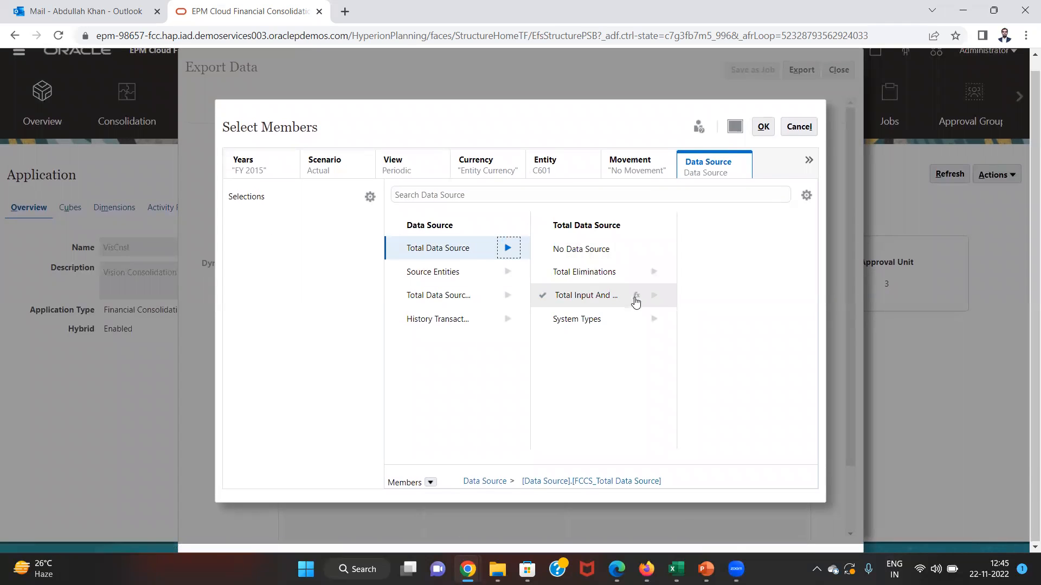
pyautogui.click(654, 295)
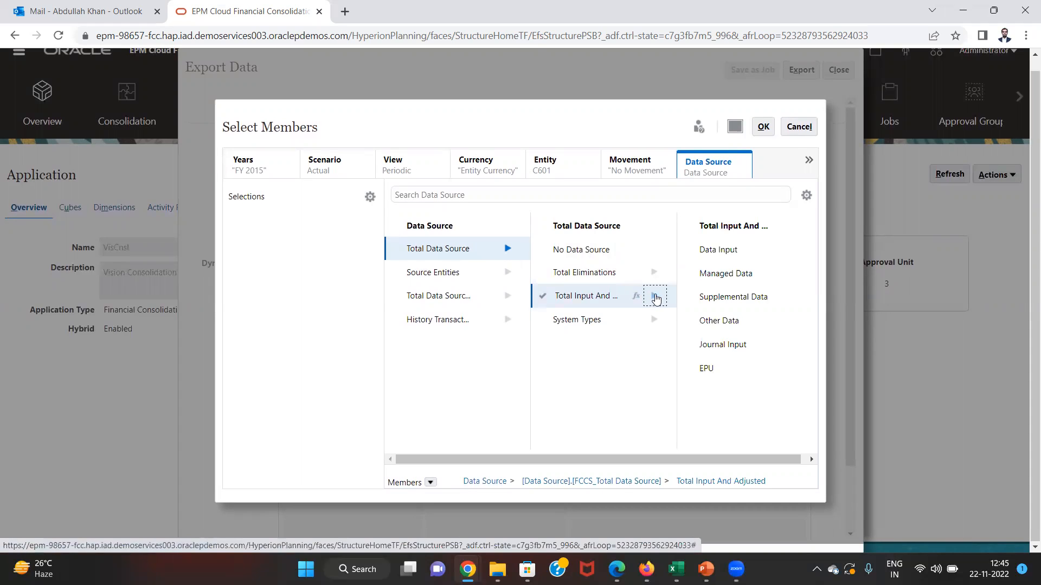
pyautogui.click(684, 250)
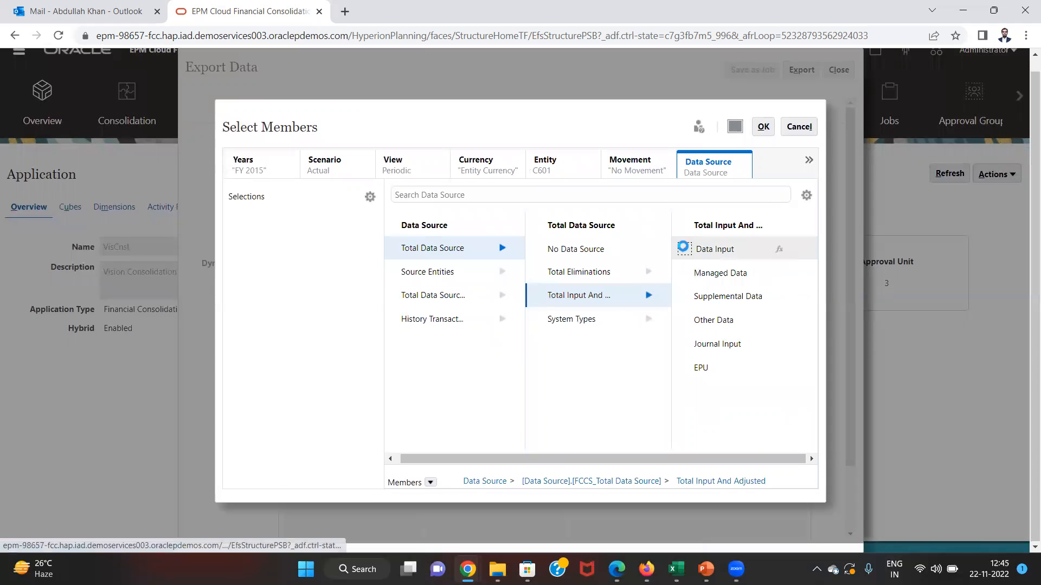
pyautogui.click(809, 160)
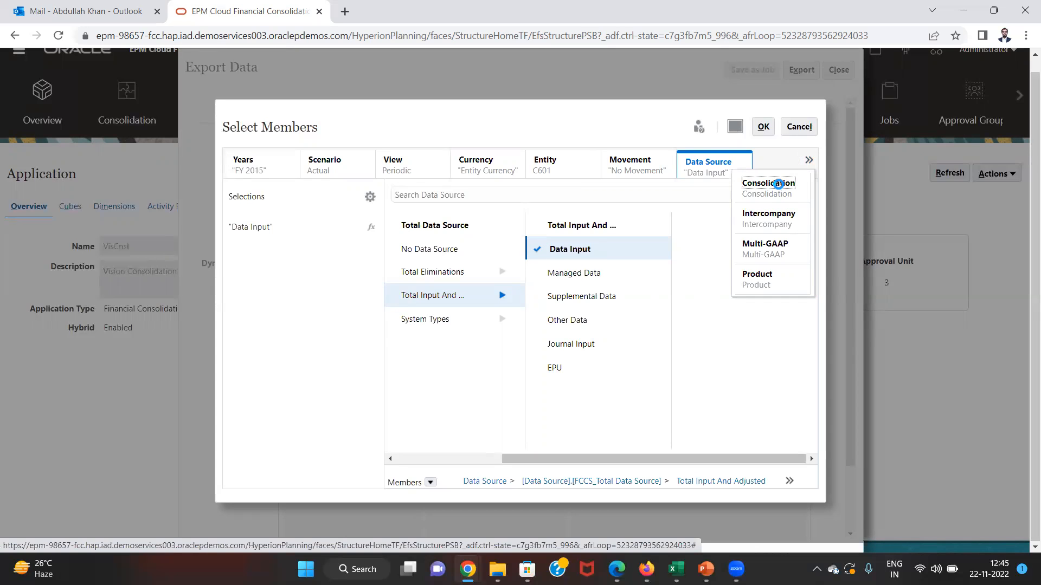
pyautogui.click(775, 186)
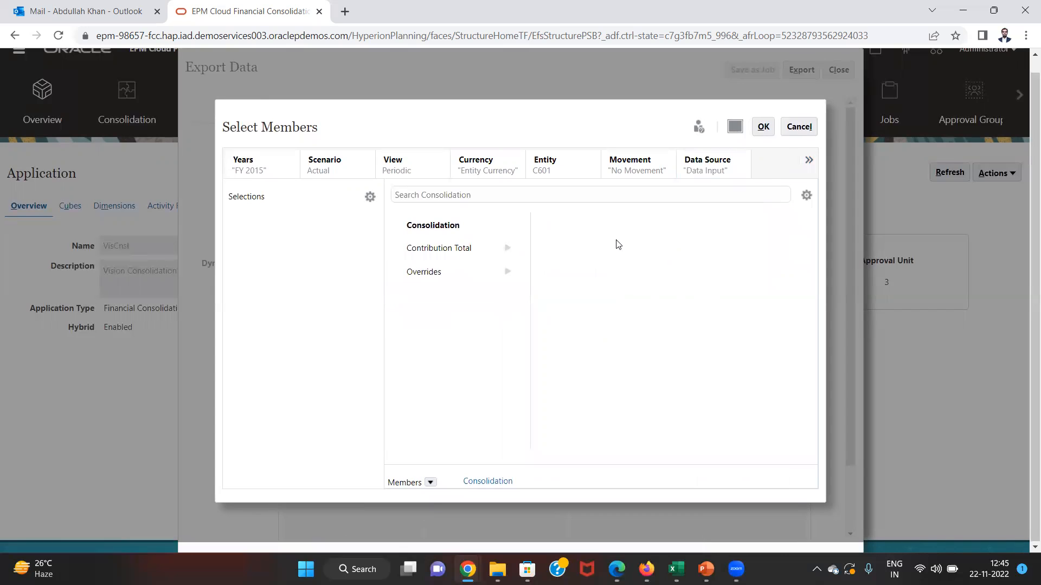
pyautogui.click(506, 248)
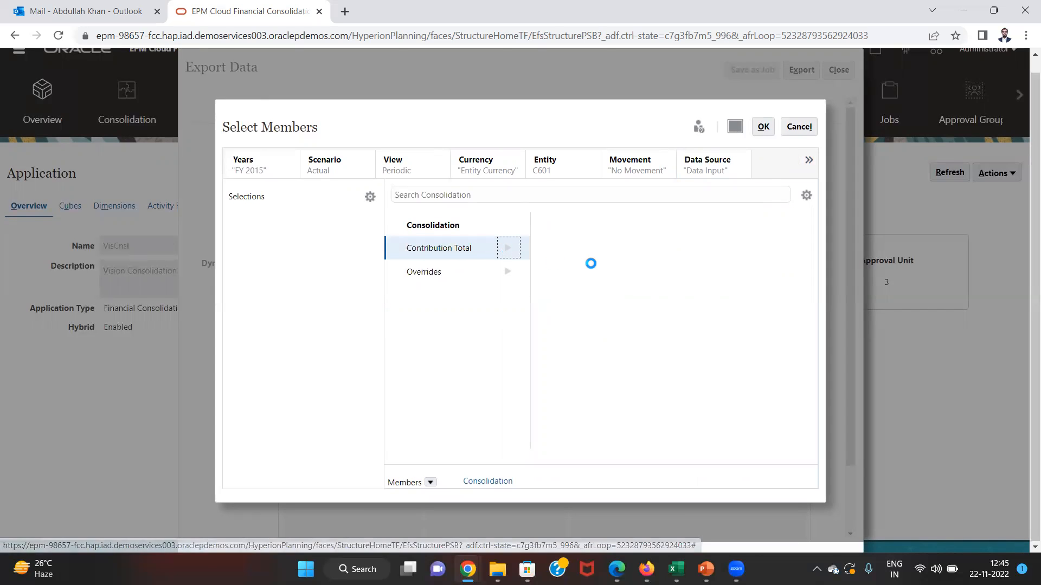
pyautogui.click(653, 276)
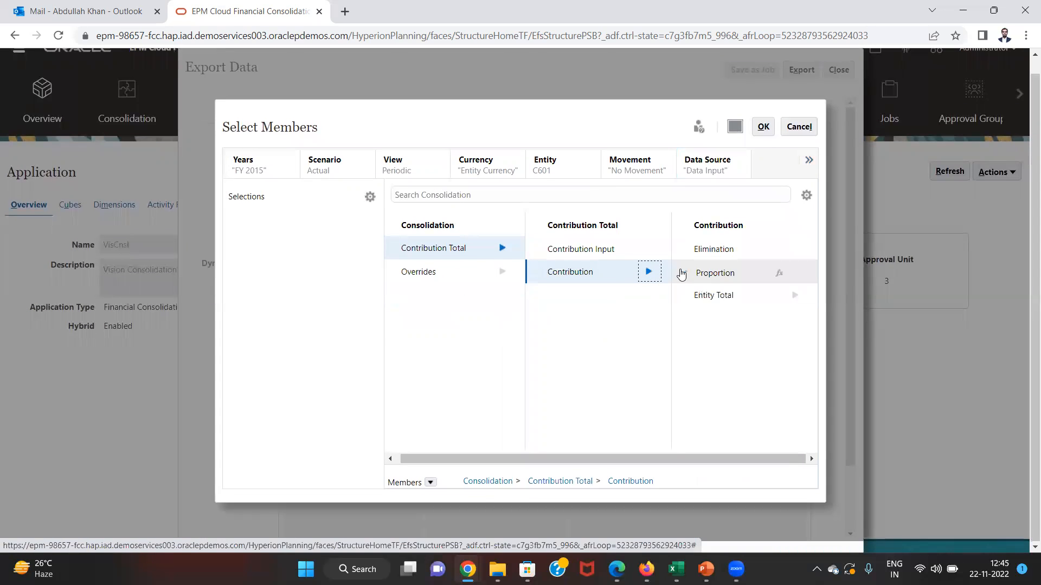
pyautogui.click(794, 298)
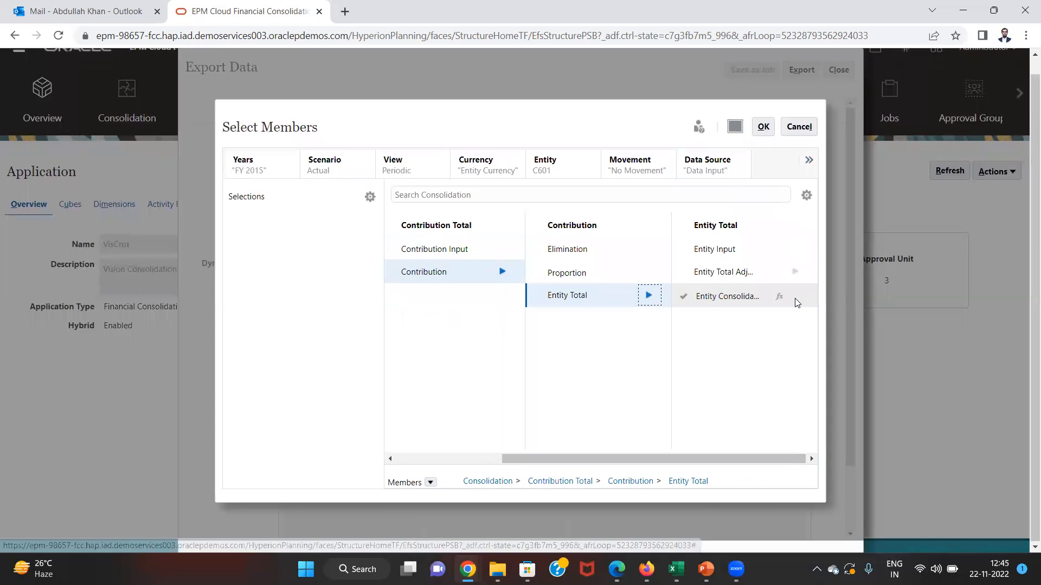
pyautogui.click(682, 250)
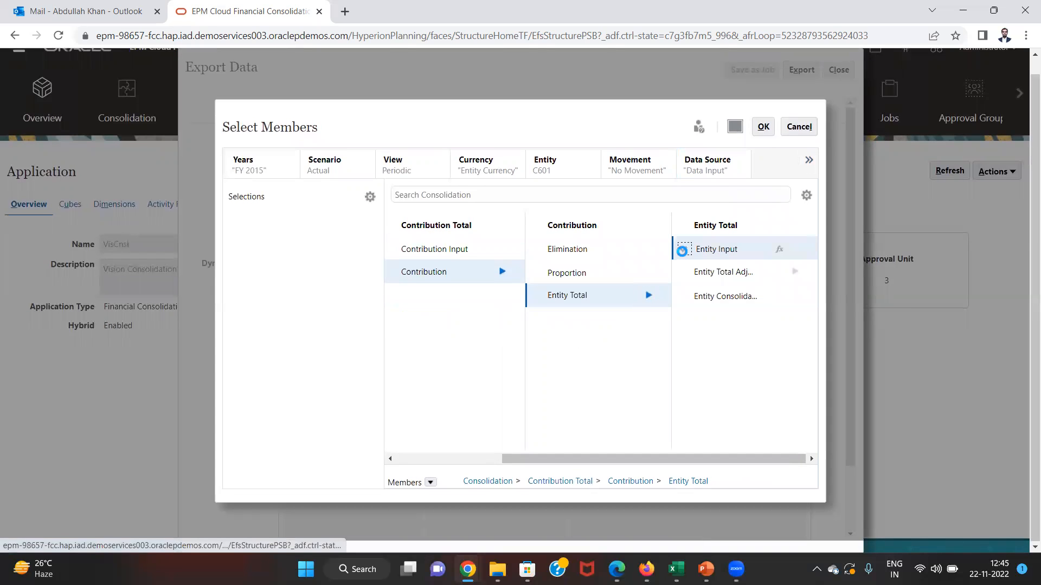
# - Select No Intercompany for Intercompany and Local GAAP under IFRS for Multi-GAAP
pyautogui.click(809, 160)
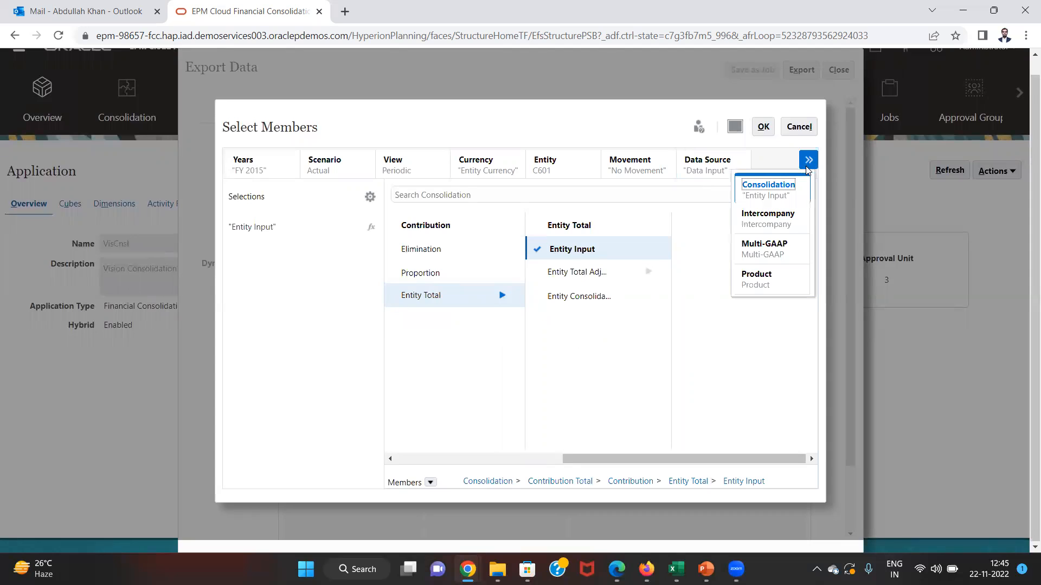
pyautogui.click(780, 214)
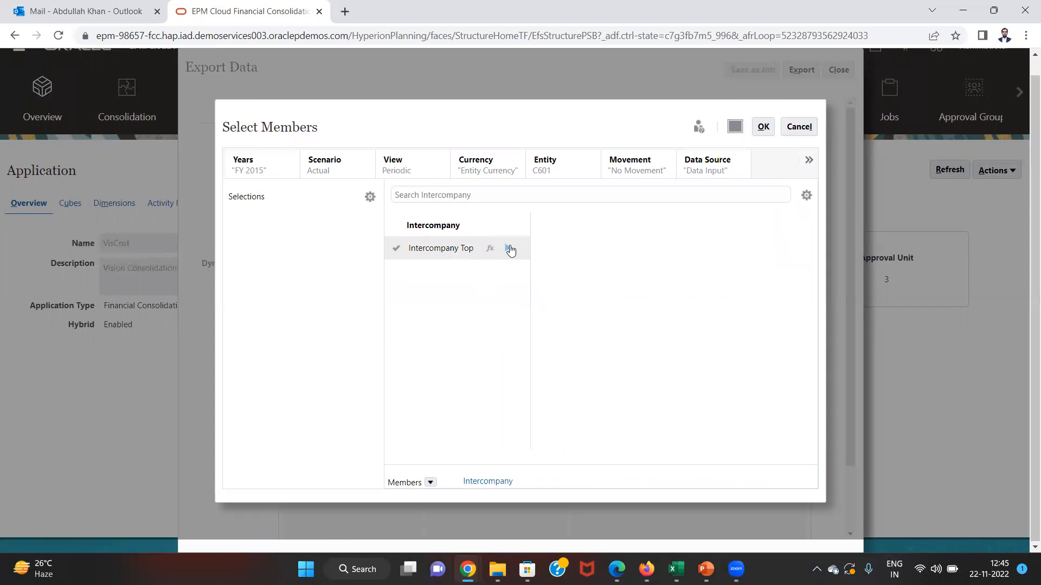
pyautogui.click(508, 248)
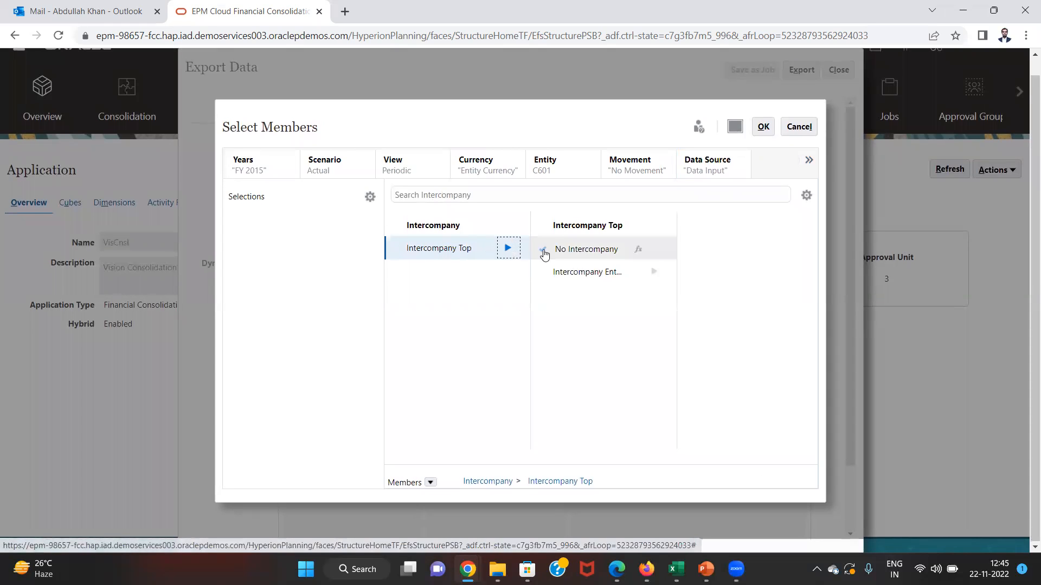
pyautogui.click(542, 250)
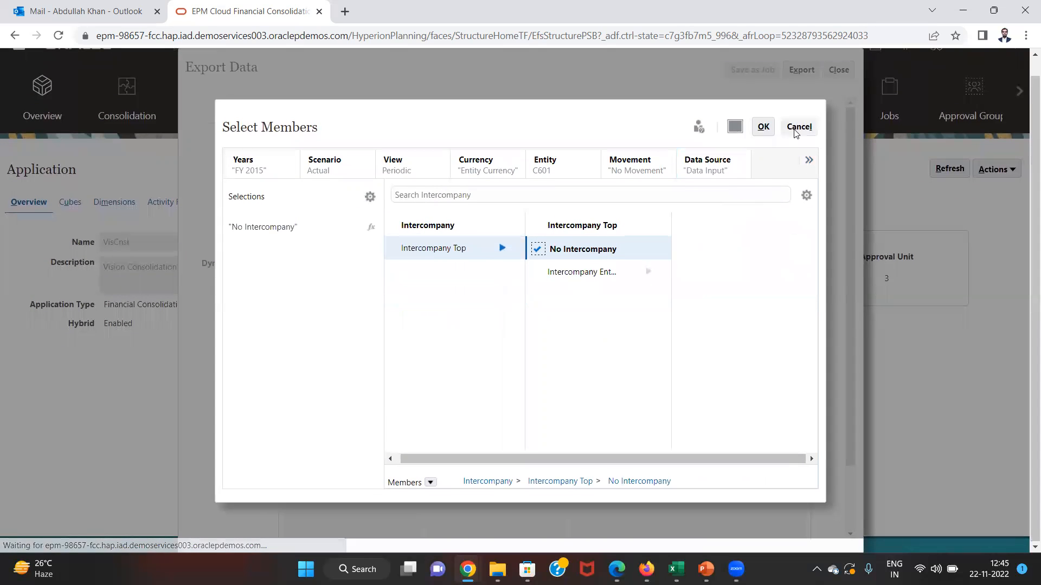
pyautogui.click(808, 160)
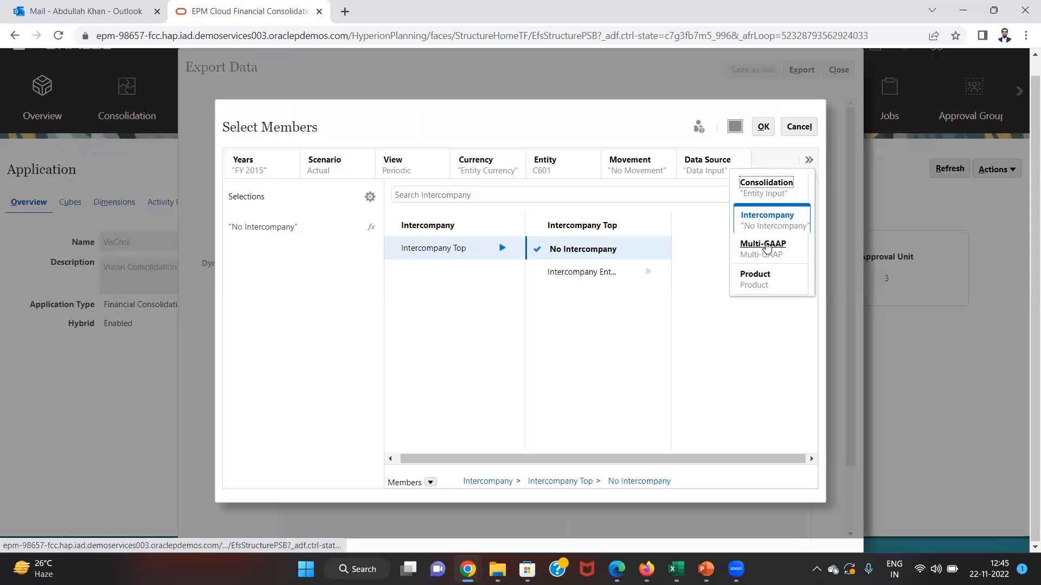
pyautogui.click(764, 247)
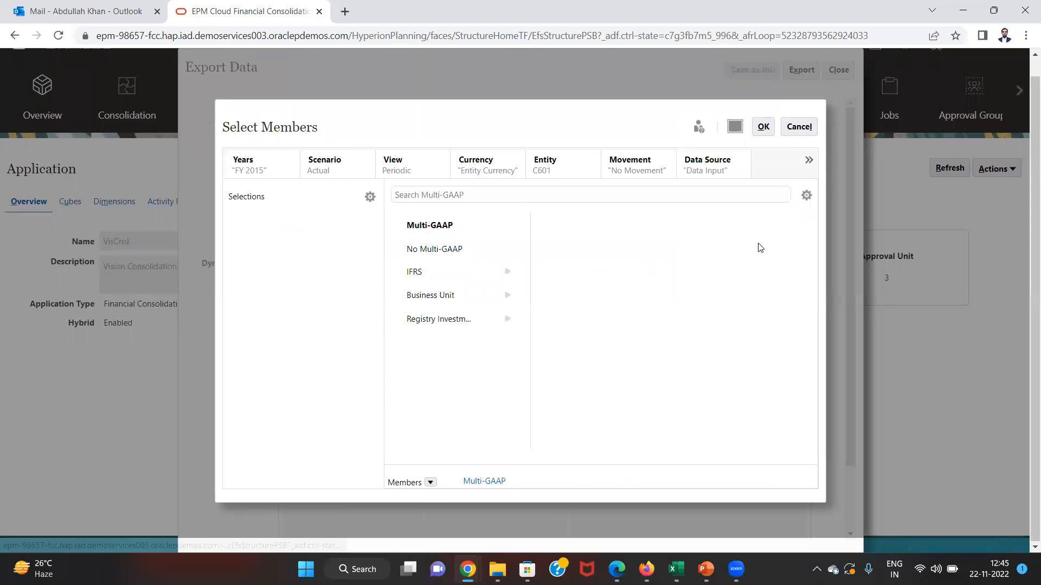
pyautogui.click(499, 278)
pyautogui.click(508, 274)
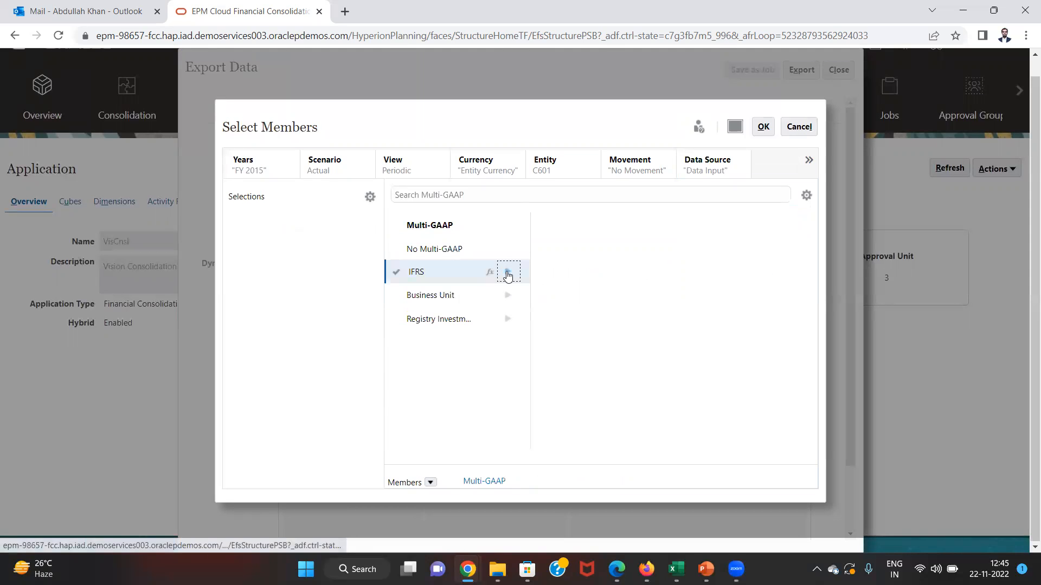
pyautogui.click(542, 273)
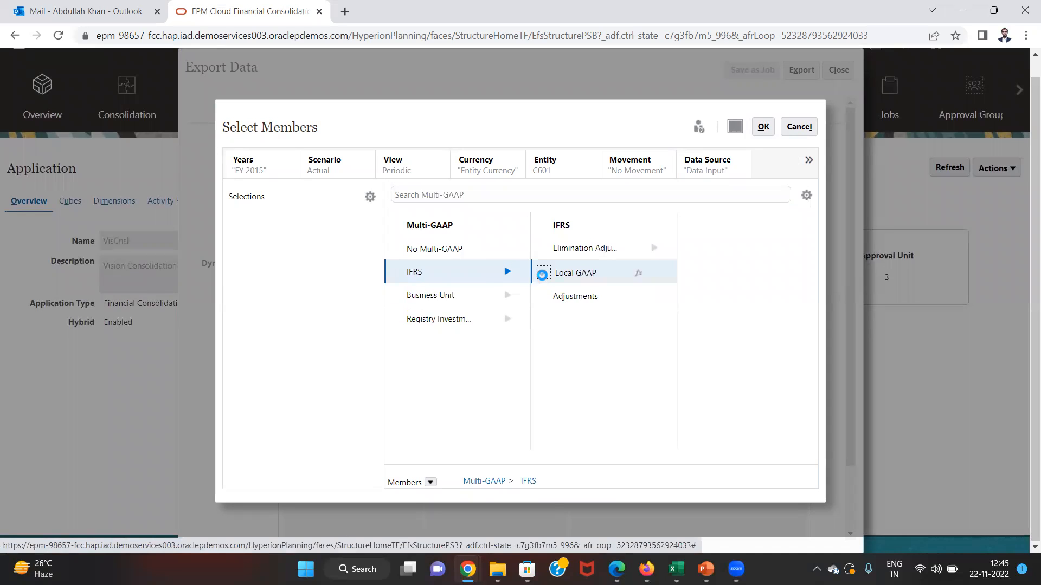
# - Select No Product for Product and confirm all point-of-view selections
pyautogui.click(812, 163)
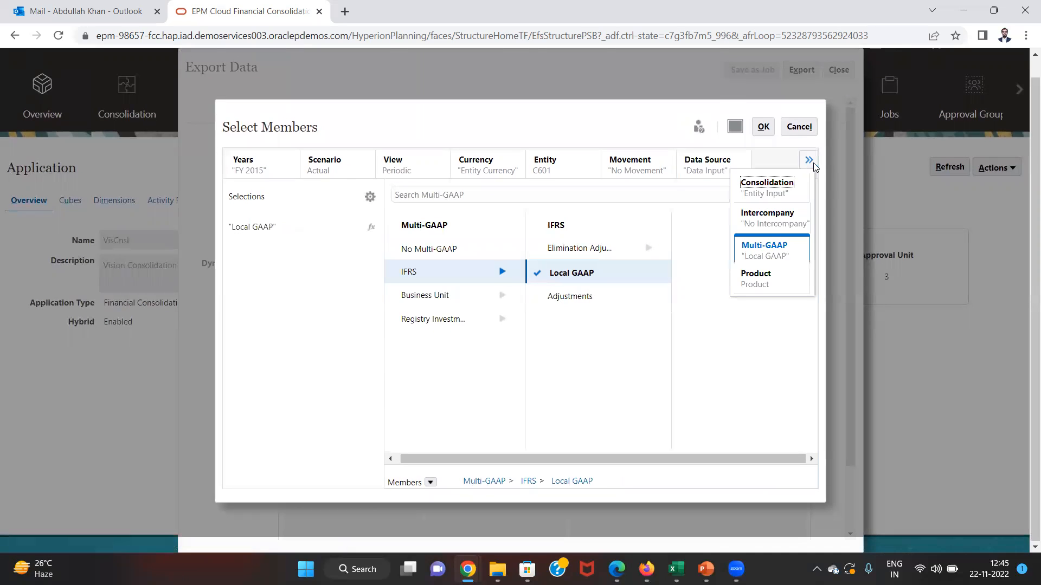
pyautogui.click(756, 274)
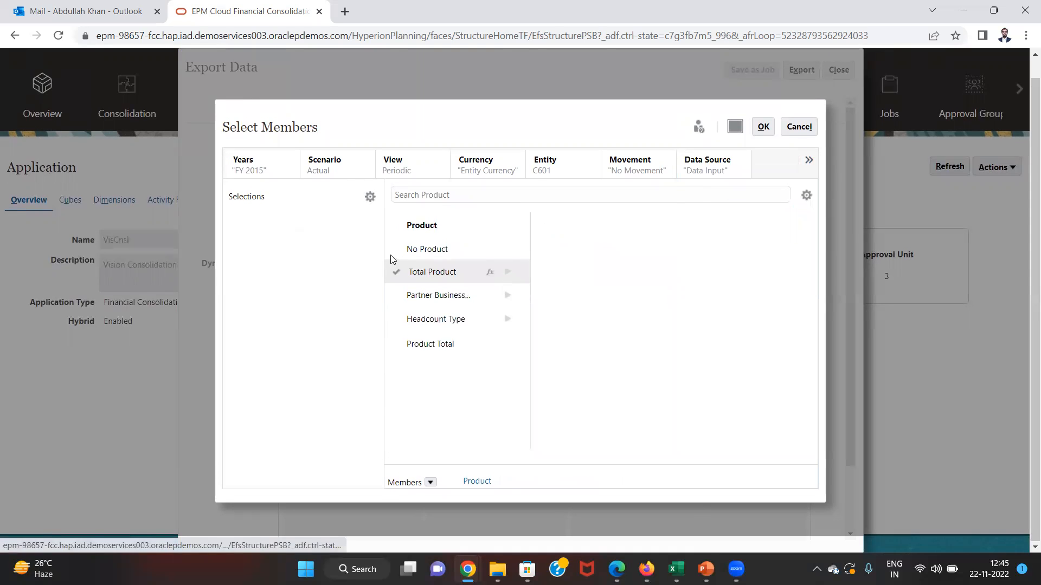
pyautogui.click(395, 248)
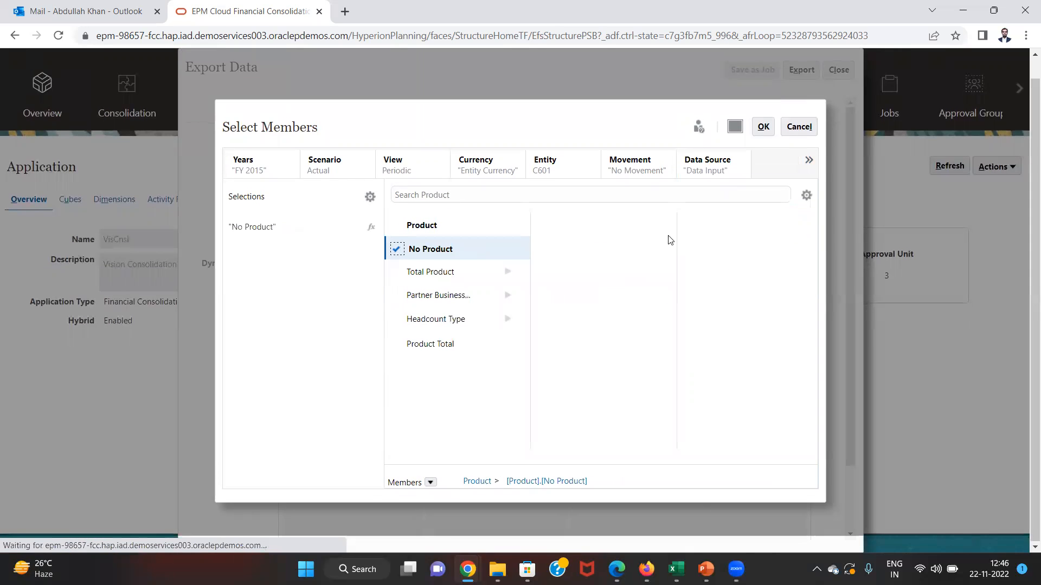
pyautogui.click(808, 160)
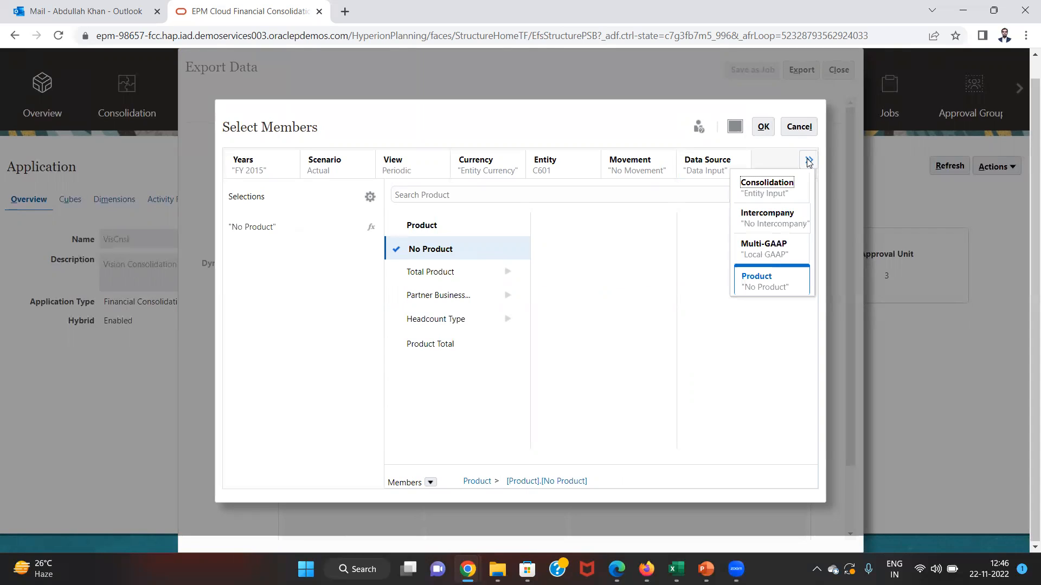
pyautogui.click(808, 160)
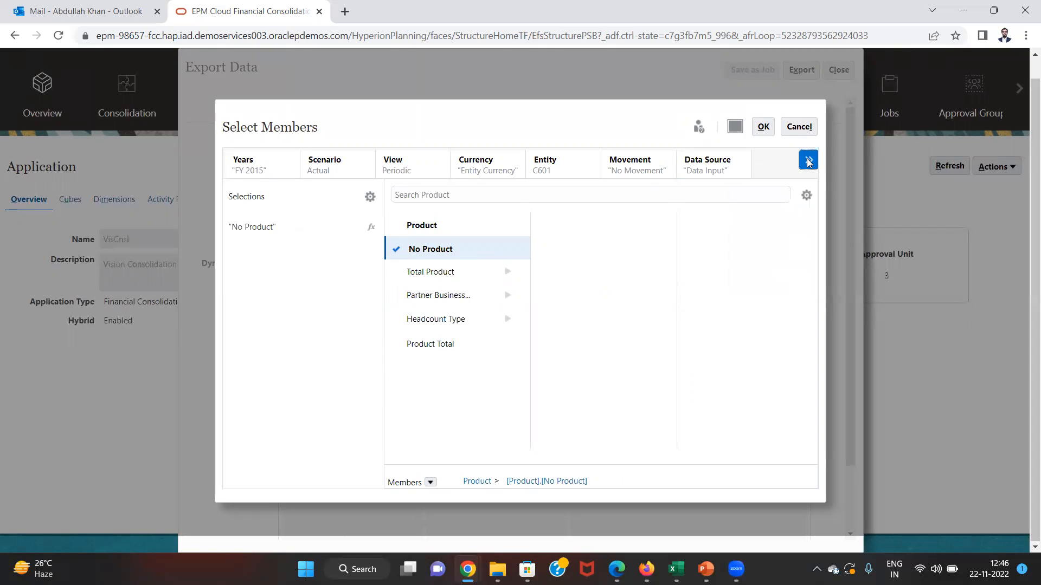
pyautogui.click(762, 128)
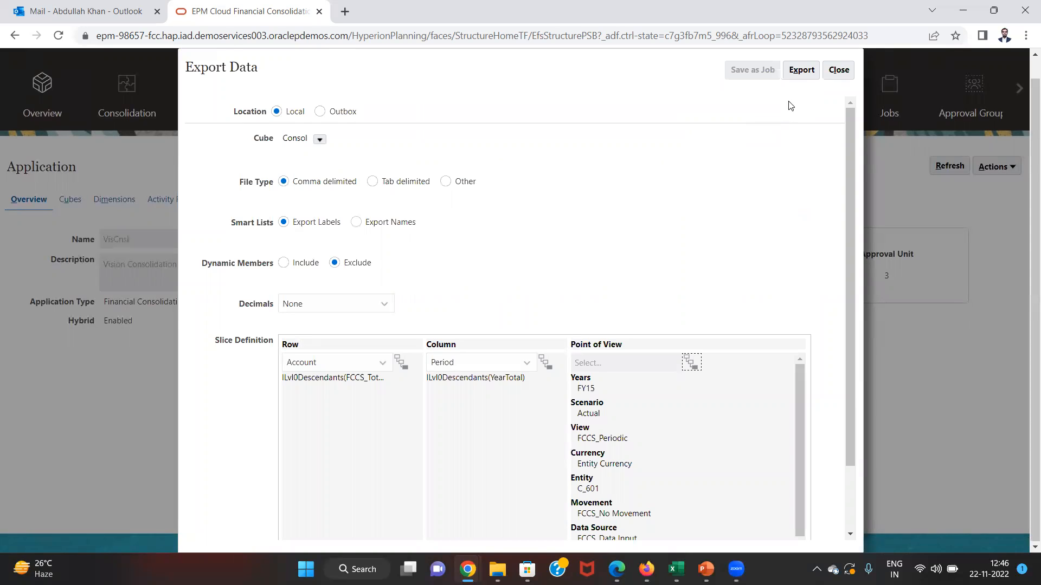
# - Run the export and open the exported CSV from the downloaded zip file
pyautogui.click(802, 72)
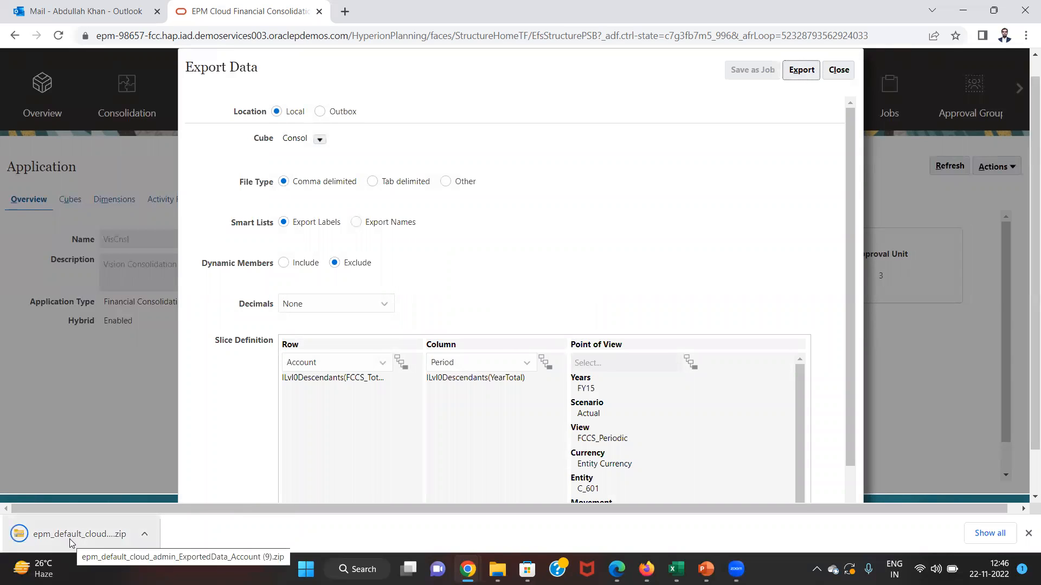
pyautogui.click(69, 539)
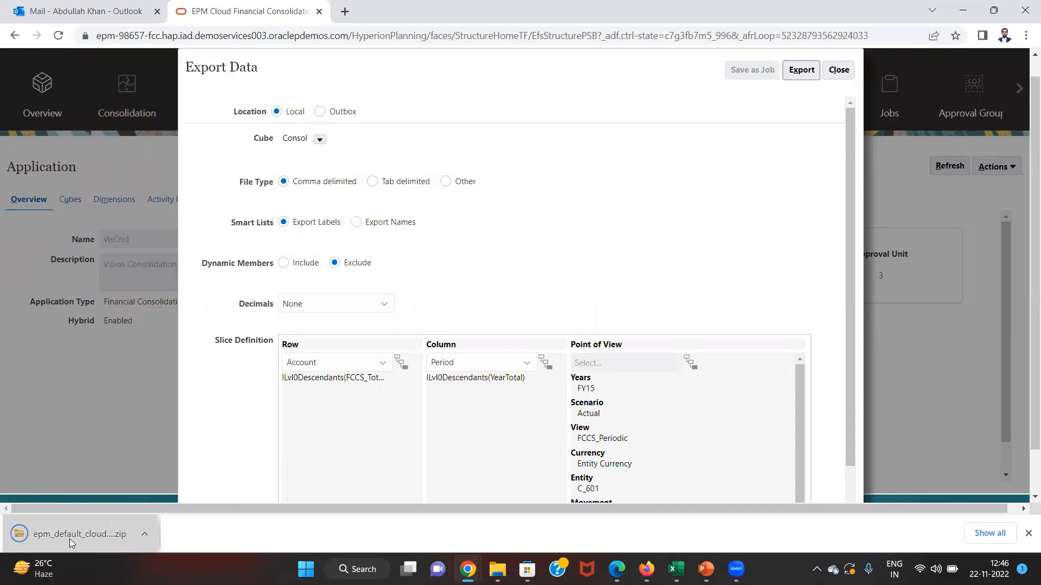
pyautogui.click(268, 217)
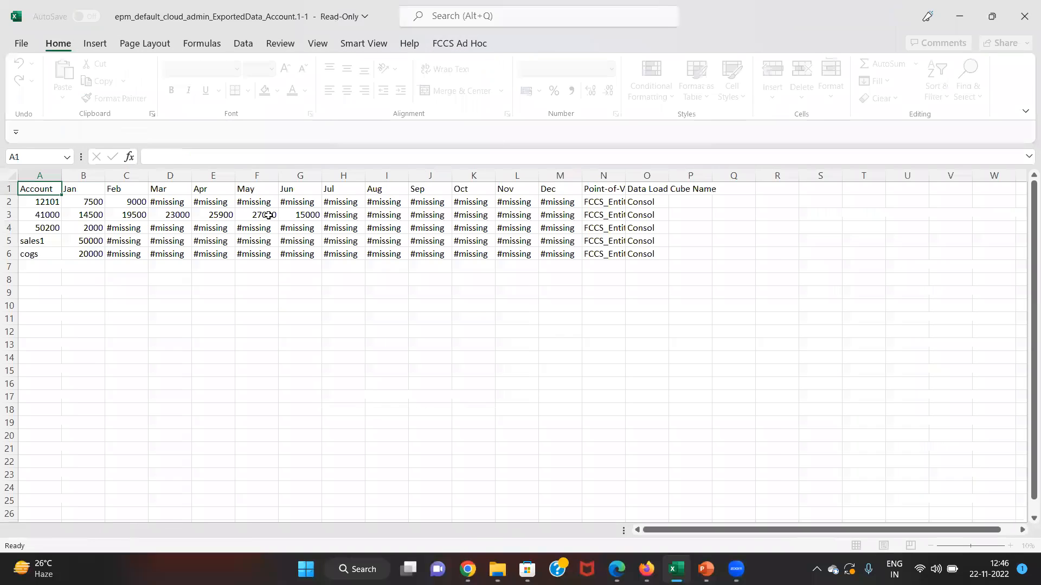
# - Browse the exported accounts, checking 12101's values 7500 for Jan and 9000 for Feb
pyautogui.press('Right')
pyautogui.press('Left')
pyautogui.press('Down')
pyautogui.press('Down')
pyautogui.press('Down')
pyautogui.press('Up')
pyautogui.press('Up')
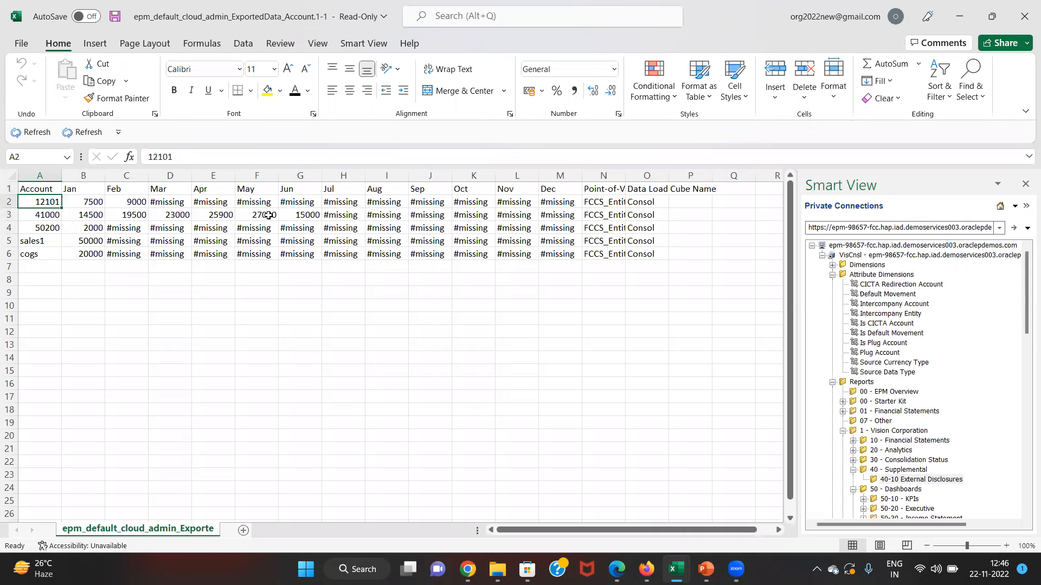
pyautogui.press('Down')
pyautogui.press('Down')
pyautogui.press('Down')
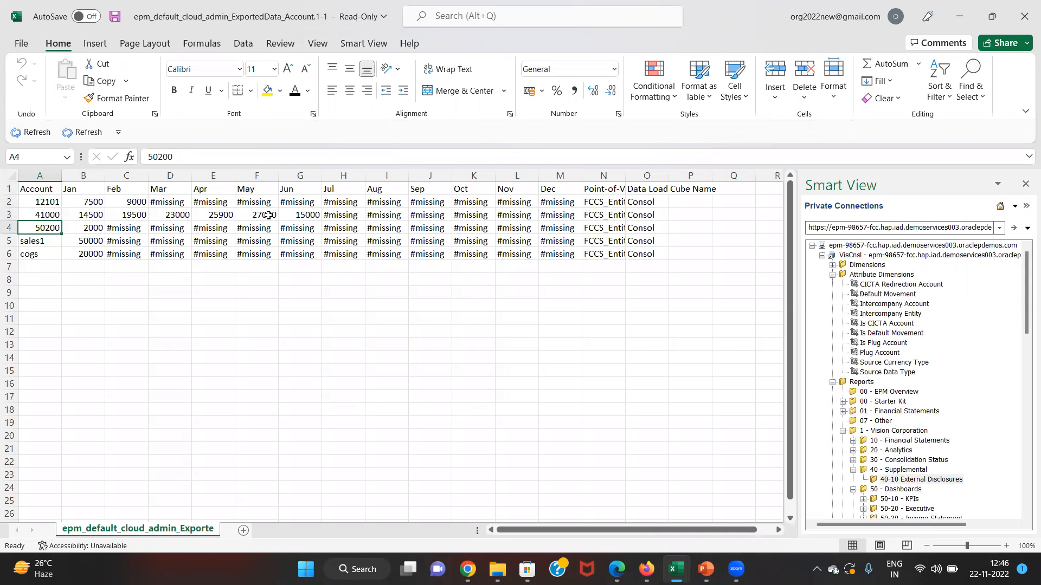
pyautogui.press('Right')
pyautogui.press('Up')
pyautogui.press('Up')
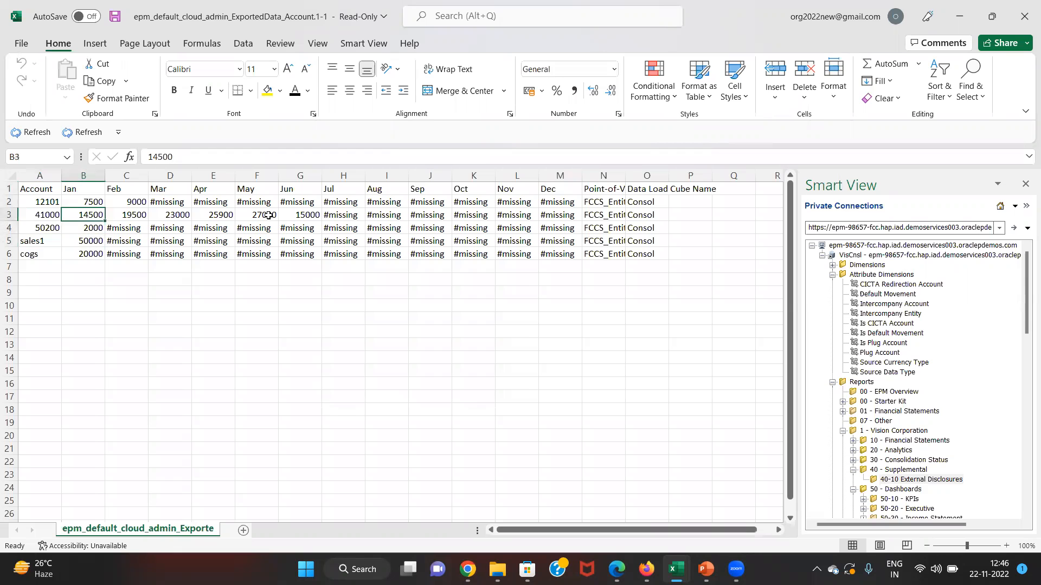
pyautogui.press('Up')
pyautogui.press('Right')
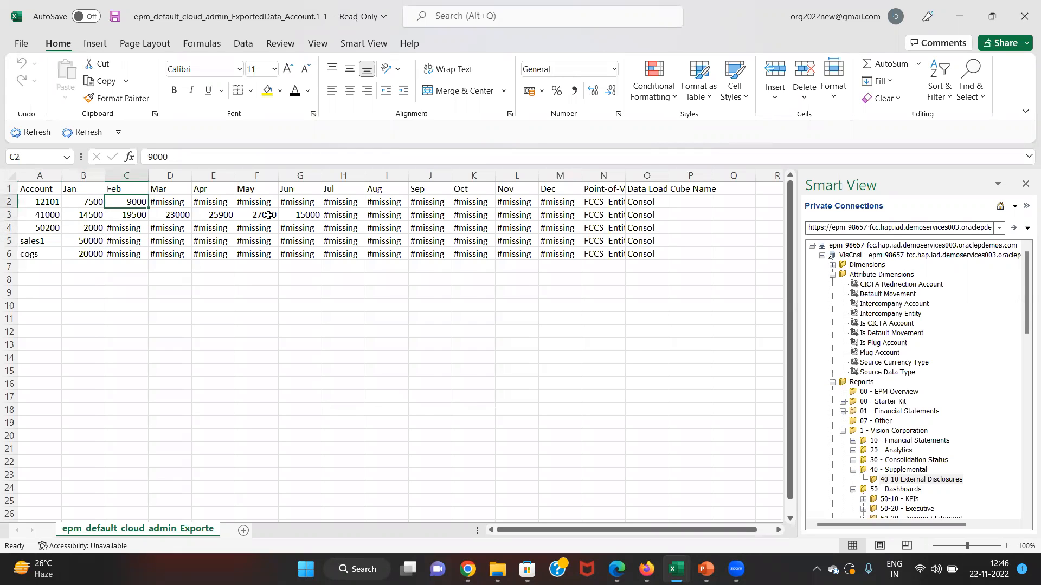
pyautogui.press('Right')
pyautogui.press('Right')
pyautogui.press('Right')
pyautogui.press('Right')
pyautogui.press('Right')
pyautogui.press('Right')
pyautogui.press('Right')
pyautogui.press('Right')
pyautogui.press('Right')
pyautogui.press('Right')
pyautogui.press('Right')
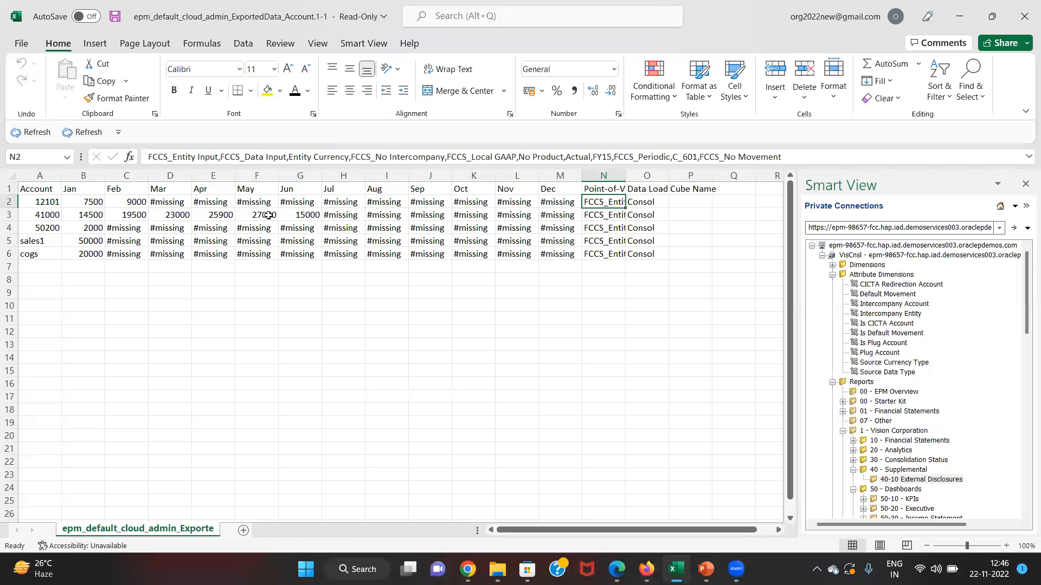
pyautogui.press('Left')
pyautogui.press('Left')
pyautogui.press('Left')
pyautogui.press('Left')
pyautogui.press('Left')
pyautogui.press('Left')
pyautogui.press('Left')
pyautogui.press('Left')
pyautogui.press('Left')
pyautogui.press('Left')
pyautogui.press('Left')
pyautogui.press('Left')
pyautogui.press('Left')
pyautogui.press('Up')
pyautogui.press('Down')
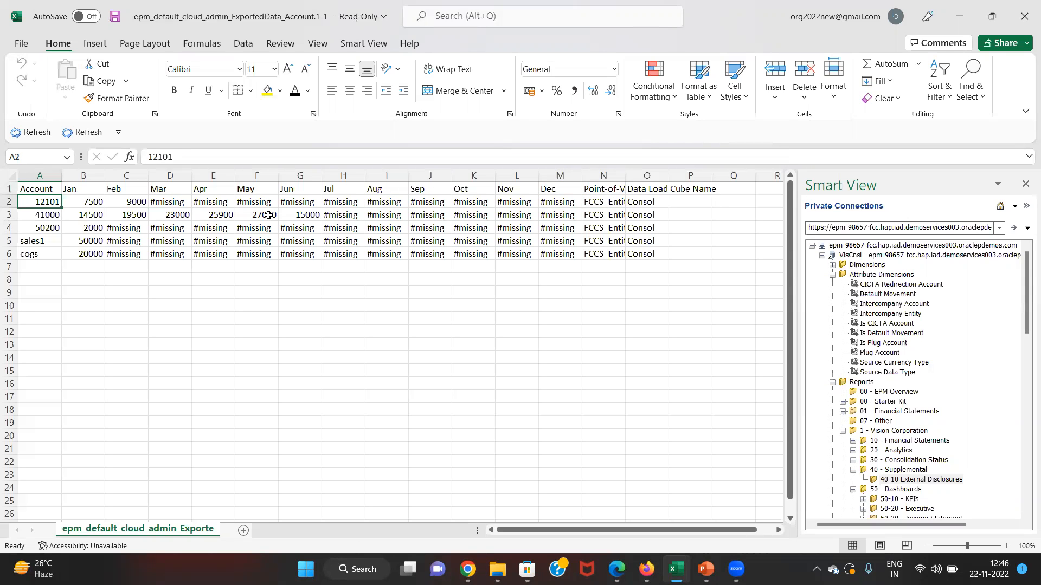
pyautogui.press('Up')
pyautogui.press('Down')
pyautogui.press('Down')
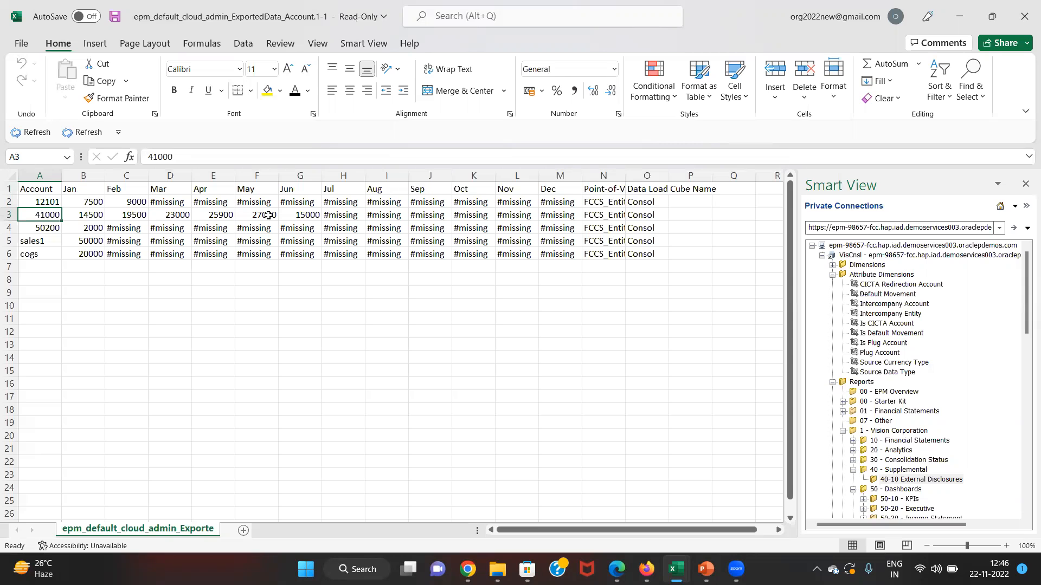
# - Review account 41000's row (14500 Jan, 23000 Mar, 15000 Jun), then autofit Point-of-View column N
pyautogui.press('Right')
pyautogui.press('Up')
pyautogui.press('Down')
pyautogui.press('Right')
pyautogui.press('Right')
pyautogui.press('Left')
pyautogui.press('Left')
pyautogui.press('Left')
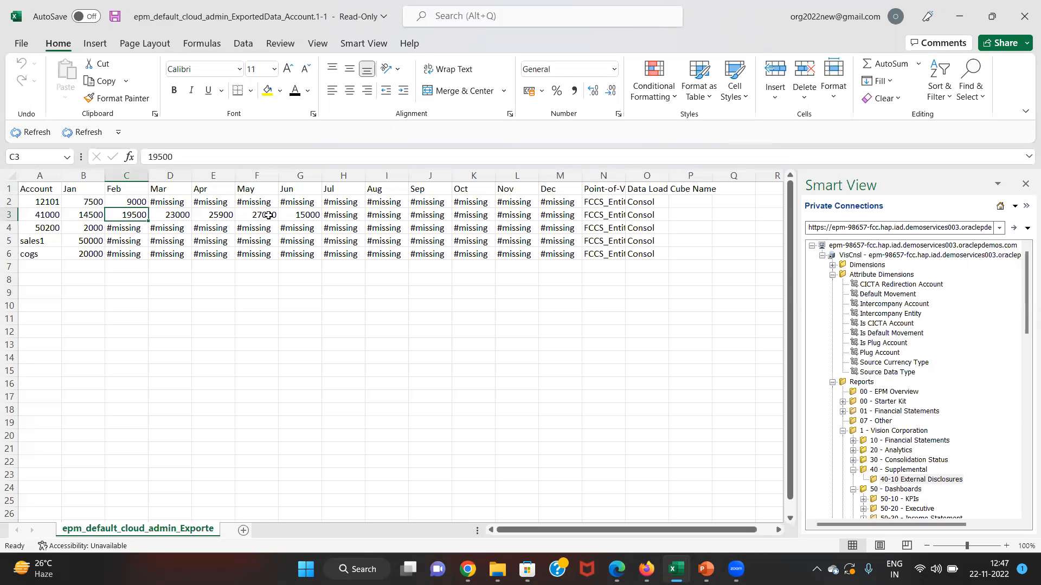
pyautogui.press('Right')
pyautogui.press('Right')
pyautogui.press('Right')
pyautogui.press('Right')
pyautogui.press('Right')
pyautogui.press('Right')
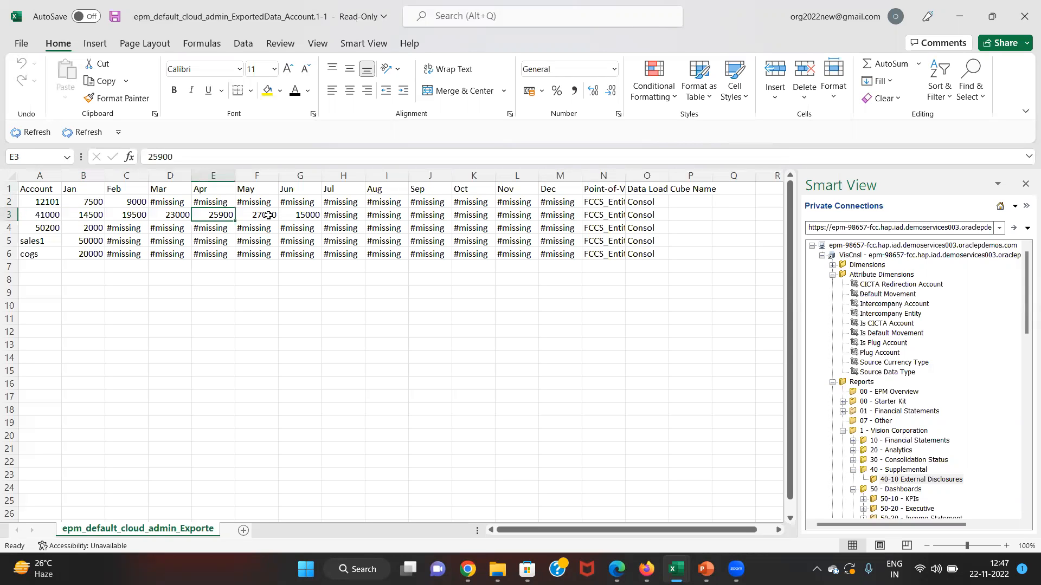
pyautogui.press('Right')
pyautogui.press('Right')
pyautogui.press('Right')
pyautogui.press('Right')
pyautogui.press('Right')
pyautogui.press('Right')
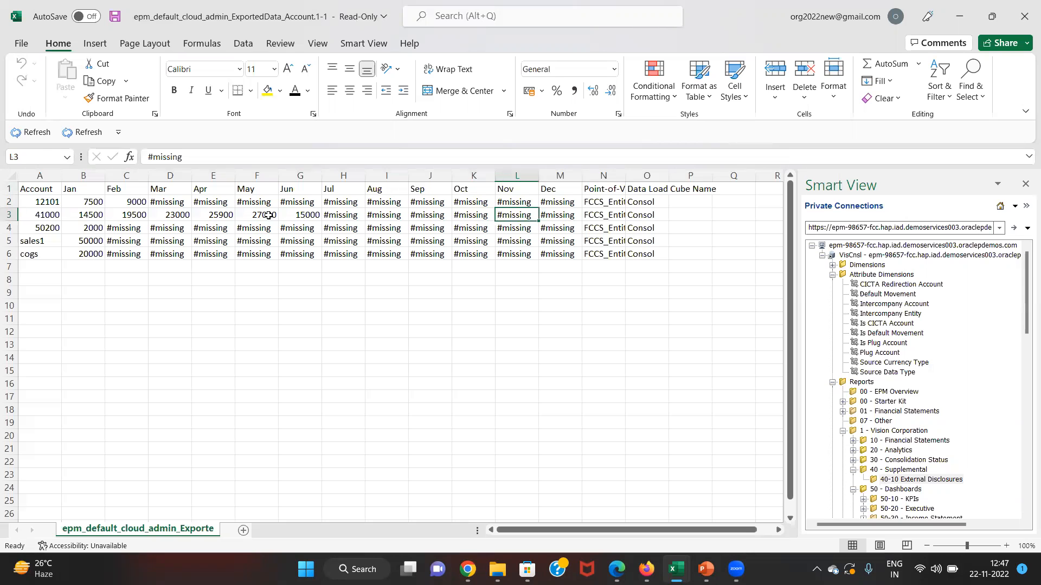
pyautogui.press('Right')
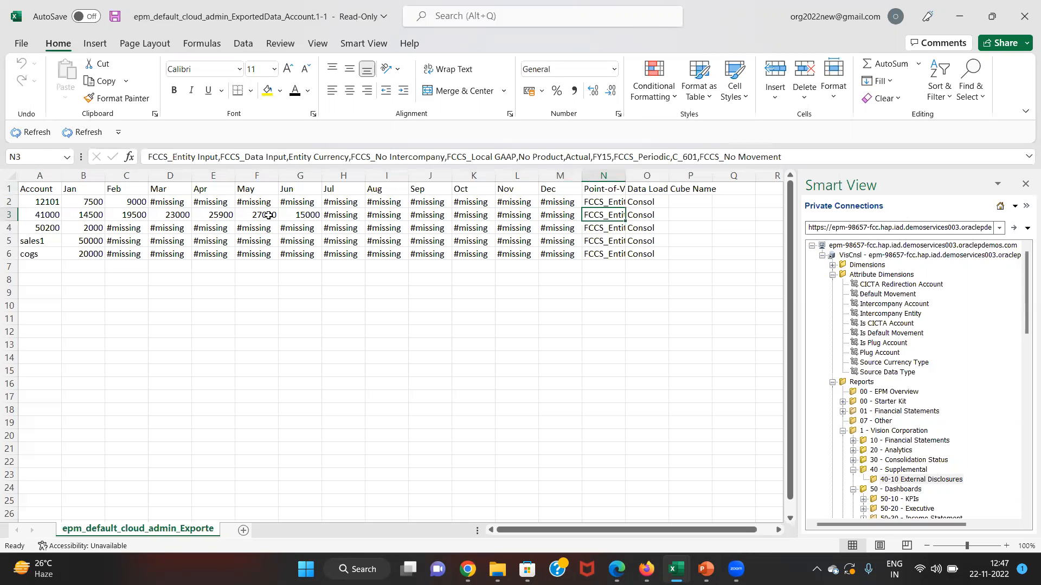
pyautogui.hotkey('alt', 'o')
pyautogui.press('c')
pyautogui.press('a')
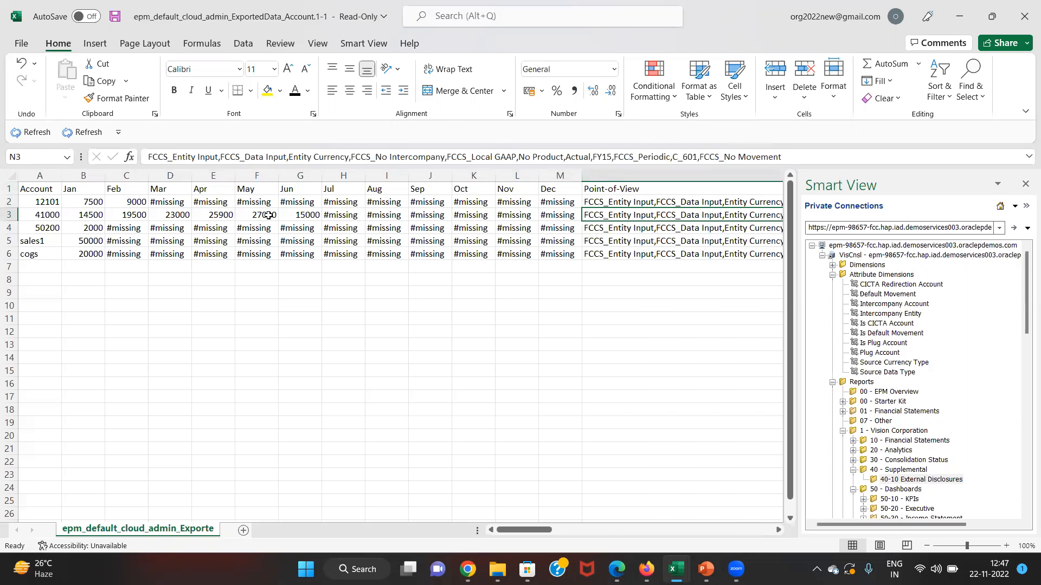
pyautogui.press('Up')
pyautogui.press('Up')
pyautogui.press('Down')
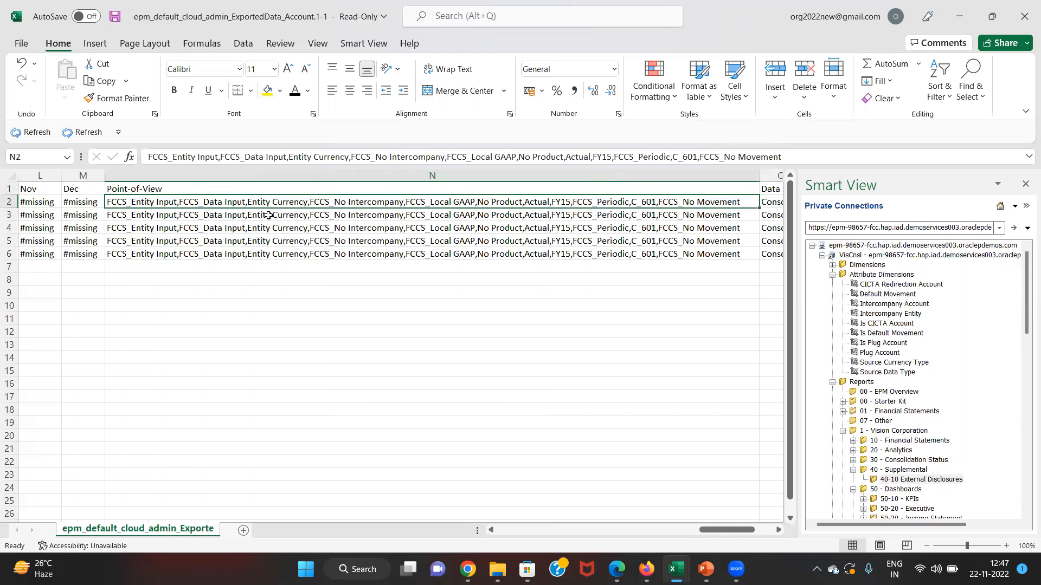
pyautogui.press('Left')
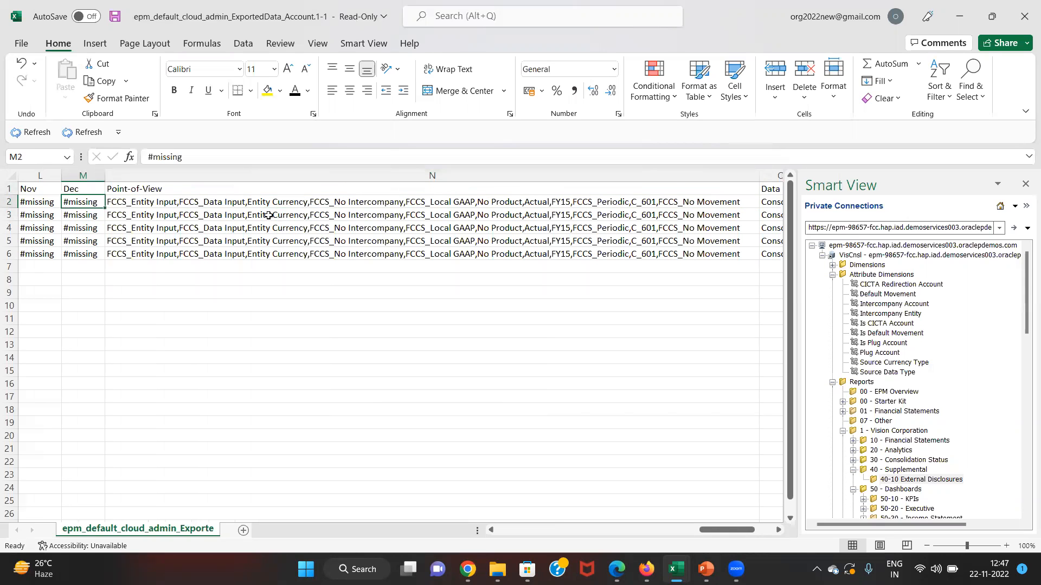
pyautogui.press('Left')
pyautogui.press('Left')
pyautogui.press('Left')
pyautogui.press('Left')
pyautogui.press('Left')
pyautogui.press('Left')
pyautogui.press('Left')
pyautogui.press('Left')
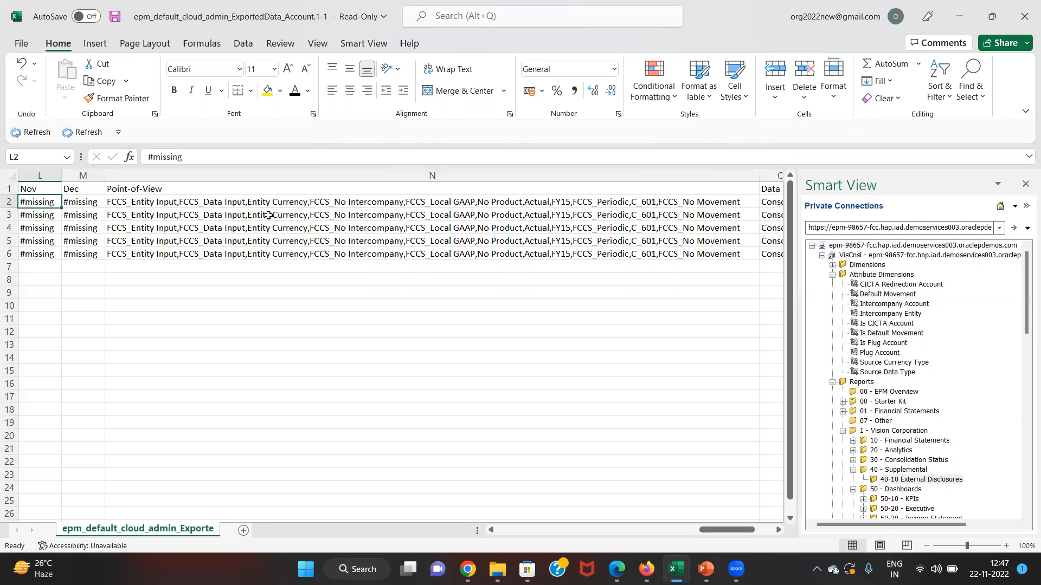
pyautogui.press('Left')
pyautogui.press('Left')
pyautogui.press('Left')
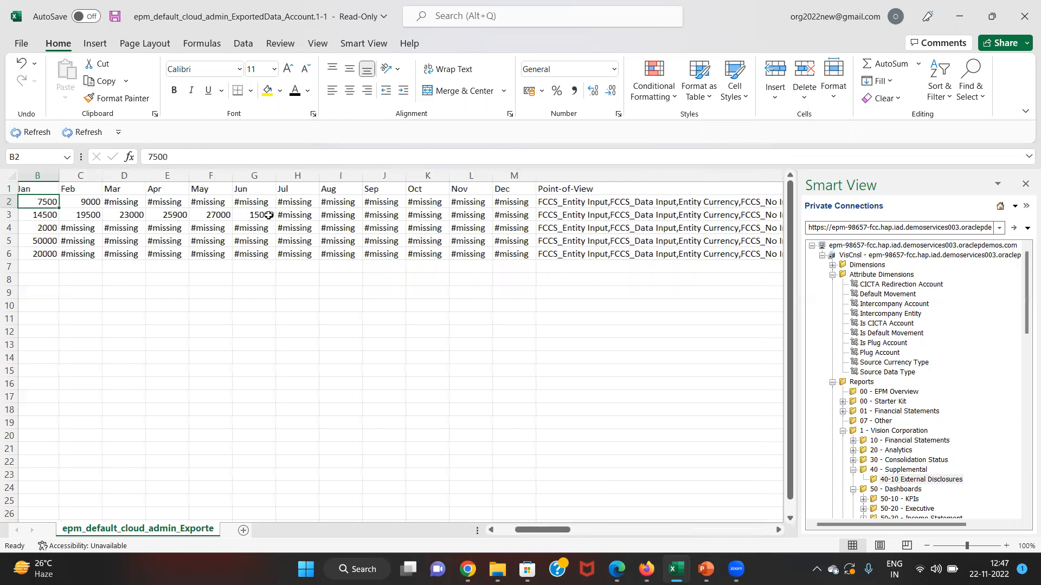
pyautogui.press('Right')
pyautogui.press('Right')
pyautogui.press('Right')
pyautogui.press('Right')
pyautogui.press('Right')
pyautogui.press('Right')
pyautogui.press('Right')
pyautogui.press('Right')
pyautogui.press('Right')
pyautogui.press('Right')
pyautogui.press('Right')
pyautogui.press('Right')
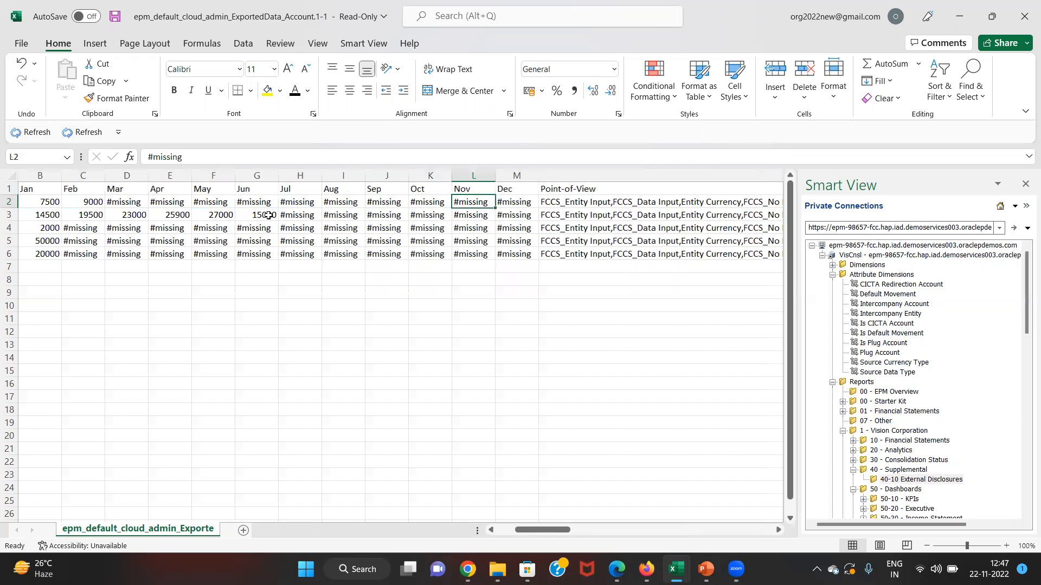
pyautogui.press('Right')
pyautogui.press('Left')
pyautogui.press('Left')
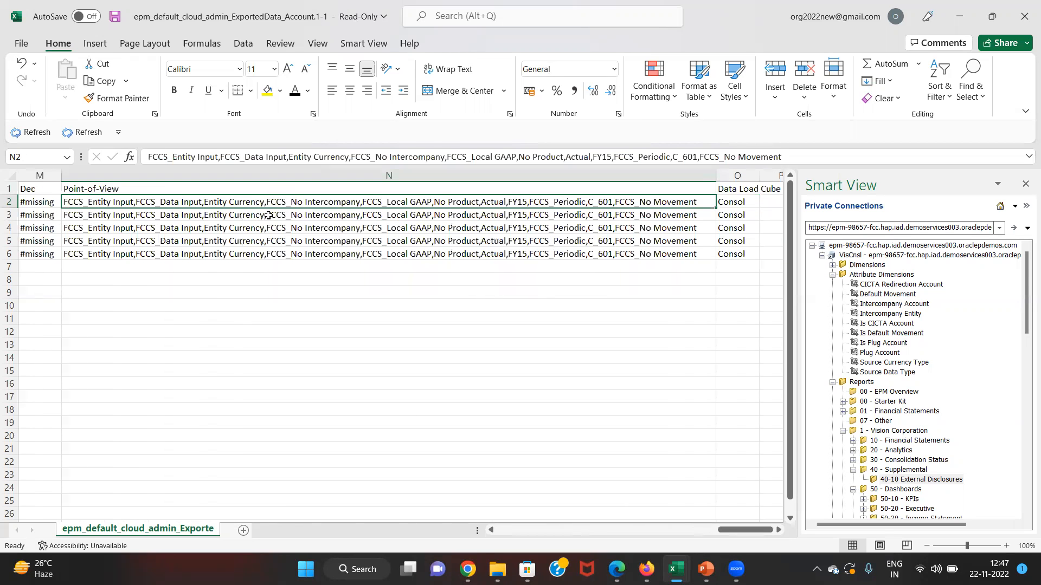
pyautogui.press('Home')
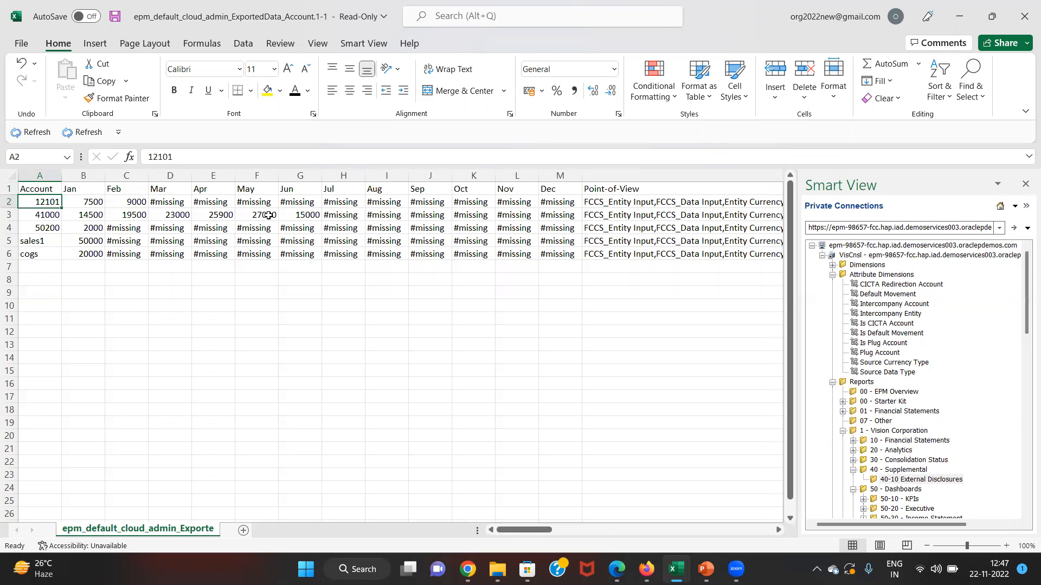
pyautogui.press('Down')
pyautogui.press('Right')
pyautogui.press('Right')
pyautogui.press('Up')
pyautogui.press('Right')
pyautogui.press('Right')
pyautogui.press('Right')
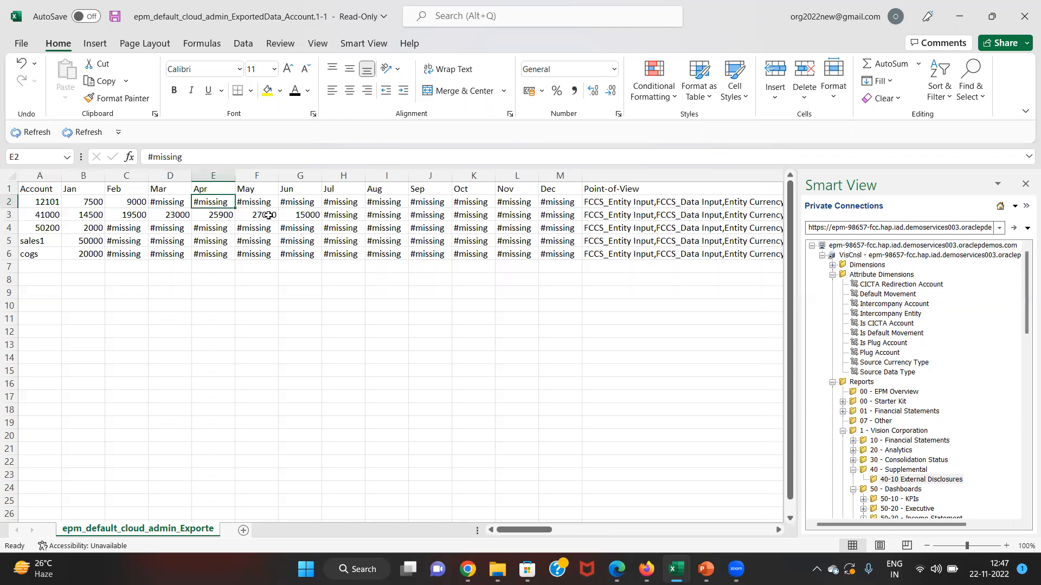
pyautogui.press('Left')
pyautogui.press('Left')
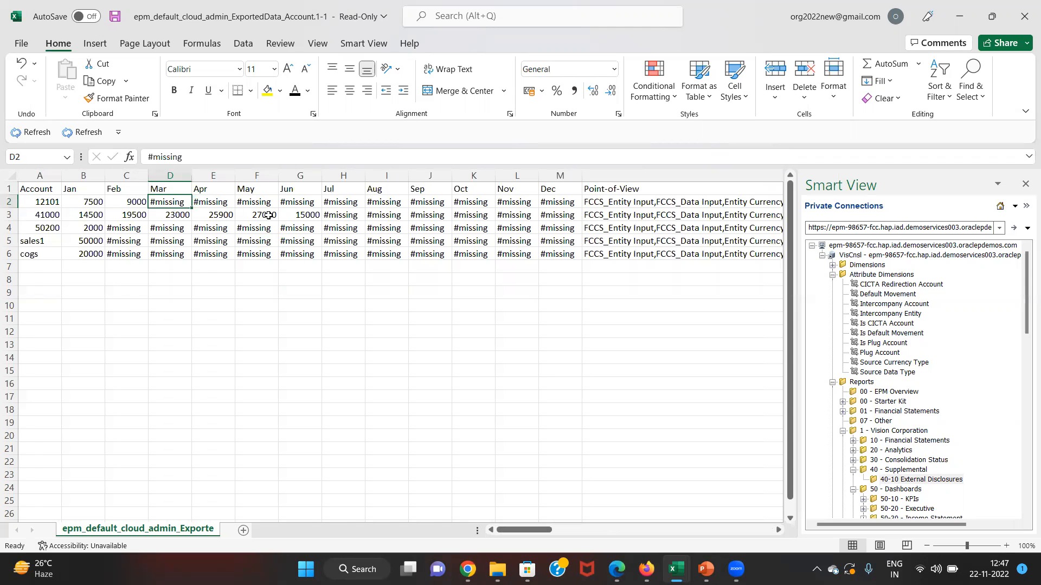
pyautogui.press('Down')
pyautogui.press('Left')
pyautogui.press('Left')
pyautogui.press('Left')
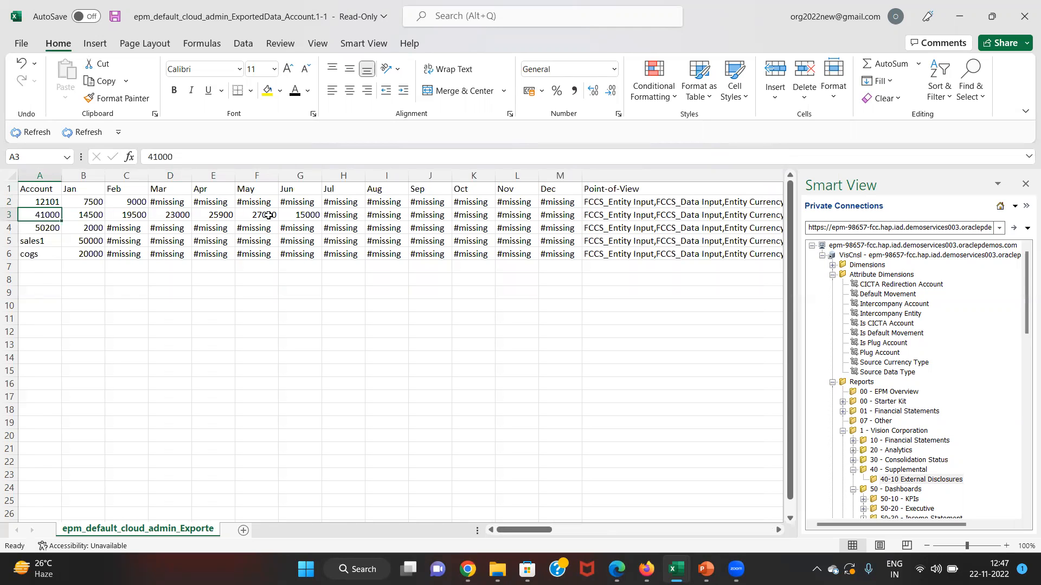
pyautogui.press('Right')
pyautogui.press('Right')
pyautogui.press('Home')
pyautogui.press('Right')
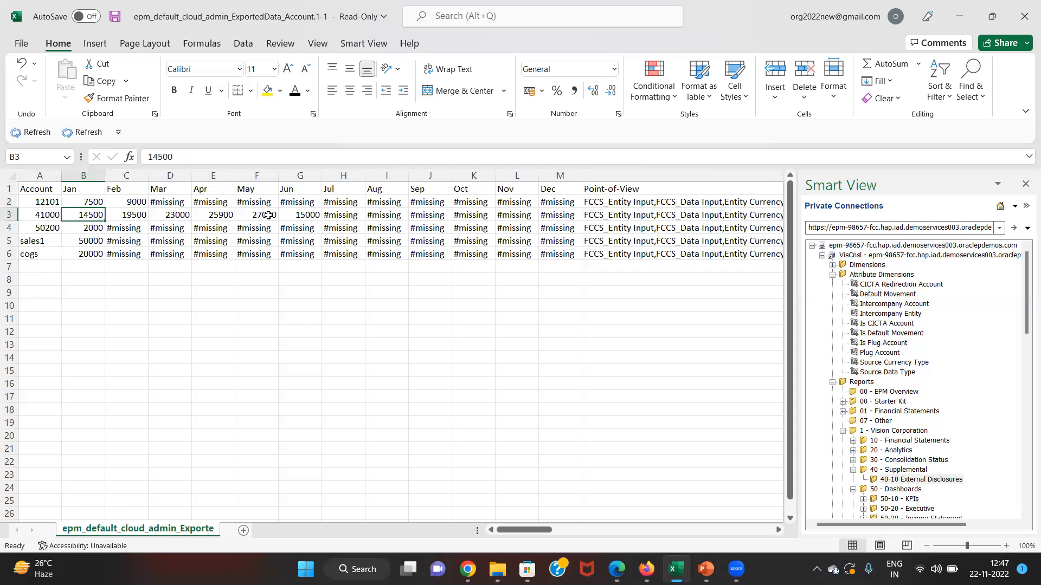
pyautogui.press('Right')
pyautogui.press('Right')
pyautogui.press('Left')
pyautogui.press('Left')
# - Enter 5000, 6000, 7000 and 8000 as account 41000's Jan–Apr values and review the row
pyautogui.write('5000')
pyautogui.press('Return')
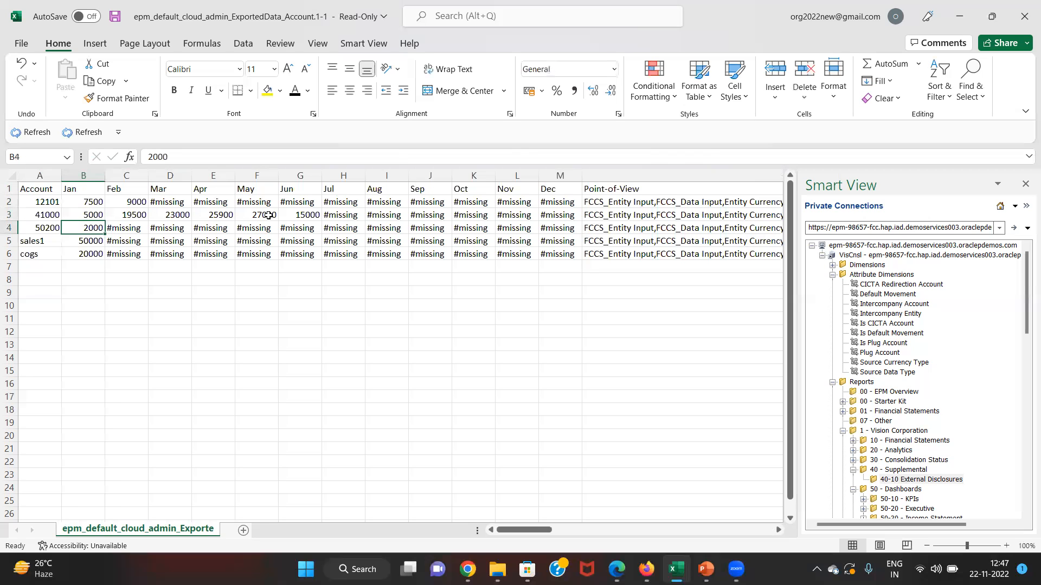
pyautogui.press('Right')
pyautogui.press('Up')
pyautogui.write('6000')
pyautogui.press('Return')
pyautogui.press('Up')
pyautogui.press('Right')
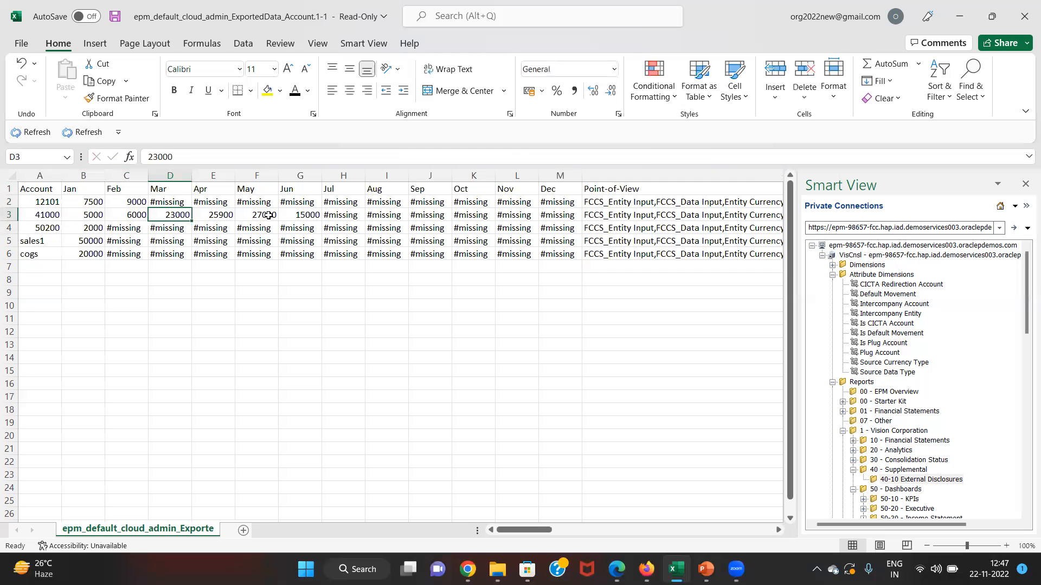
pyautogui.write('7000')
pyautogui.press('Return')
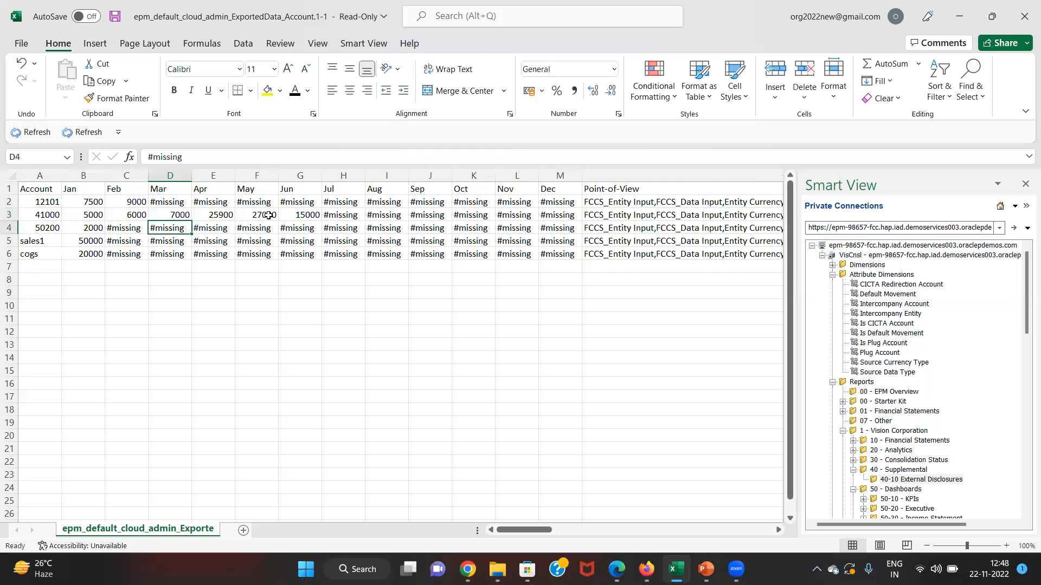
pyautogui.press('Up')
pyautogui.press('Right')
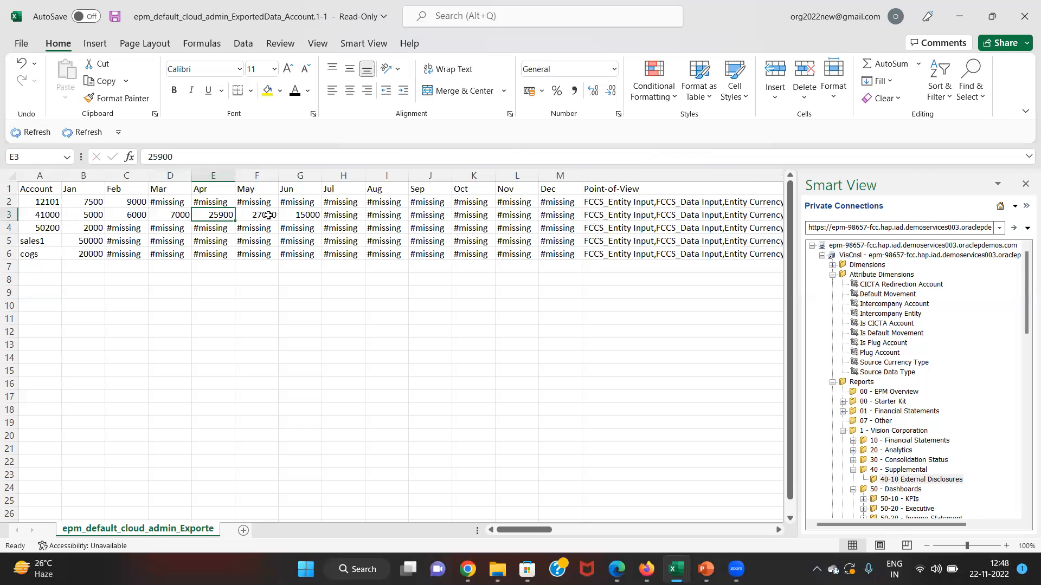
pyautogui.write('8000')
pyautogui.press('Return')
pyautogui.press('Up')
pyautogui.press('Left')
pyautogui.press('Left')
pyautogui.press('Left')
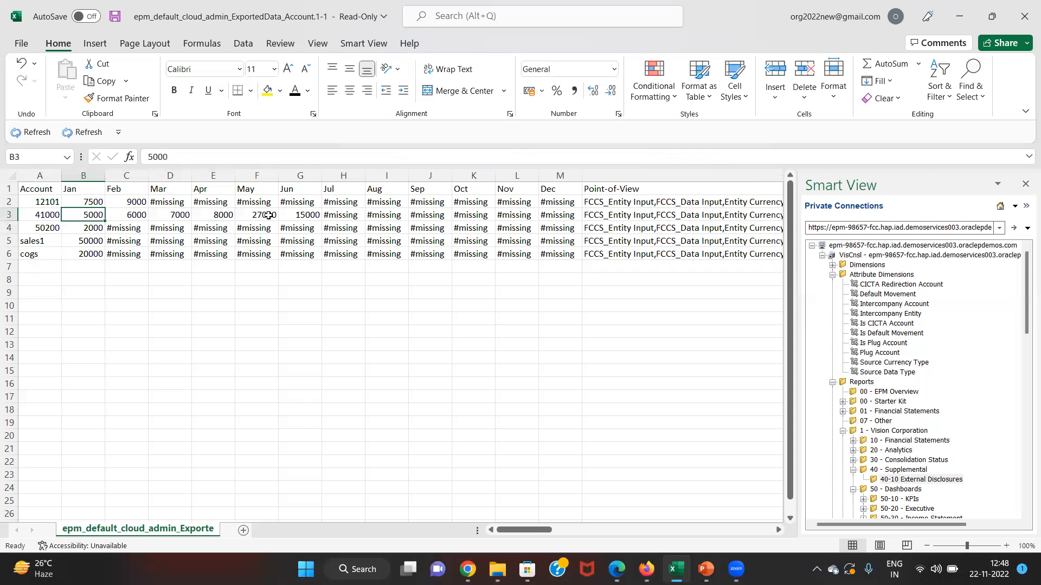
pyautogui.hotkey('shift', 'Right')
pyautogui.hotkey('shift', 'Right')
pyautogui.hotkey('shift', 'Right')
pyautogui.press('Right')
pyautogui.press('Right')
pyautogui.press('Right')
pyautogui.press('Right')
pyautogui.hotkey('shift', 'Right')
pyautogui.hotkey('shift', 'Left')
pyautogui.hotkey('shift', 'Right')
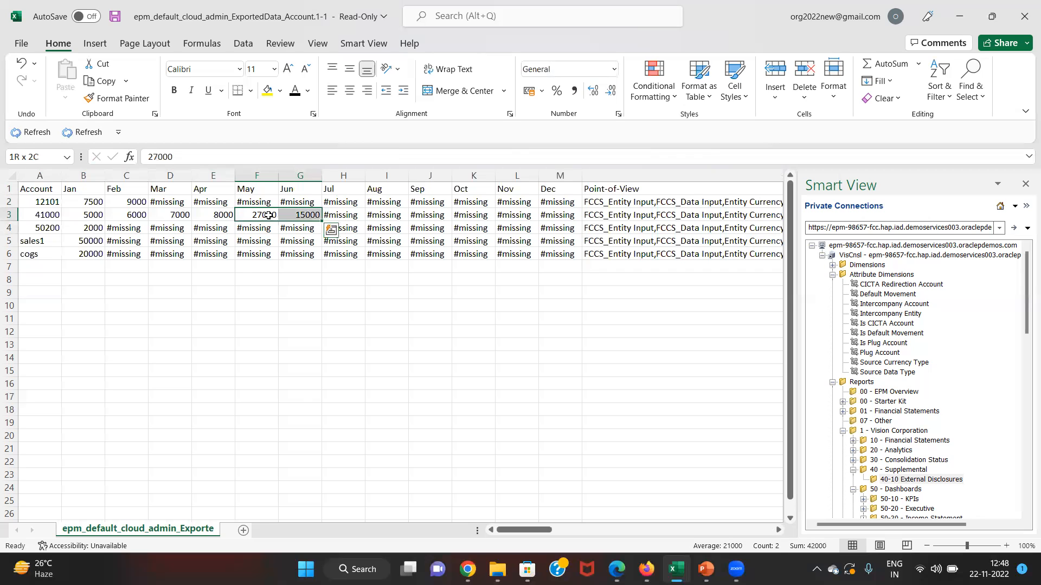
# - Enter 12000, 24000 and 70000 as account 50200's Feb, Mar and May values
pyautogui.press('Down')
pyautogui.press('Left')
pyautogui.press('Left')
pyautogui.press('Left')
pyautogui.press('Left')
pyautogui.press('Left')
pyautogui.press('Right')
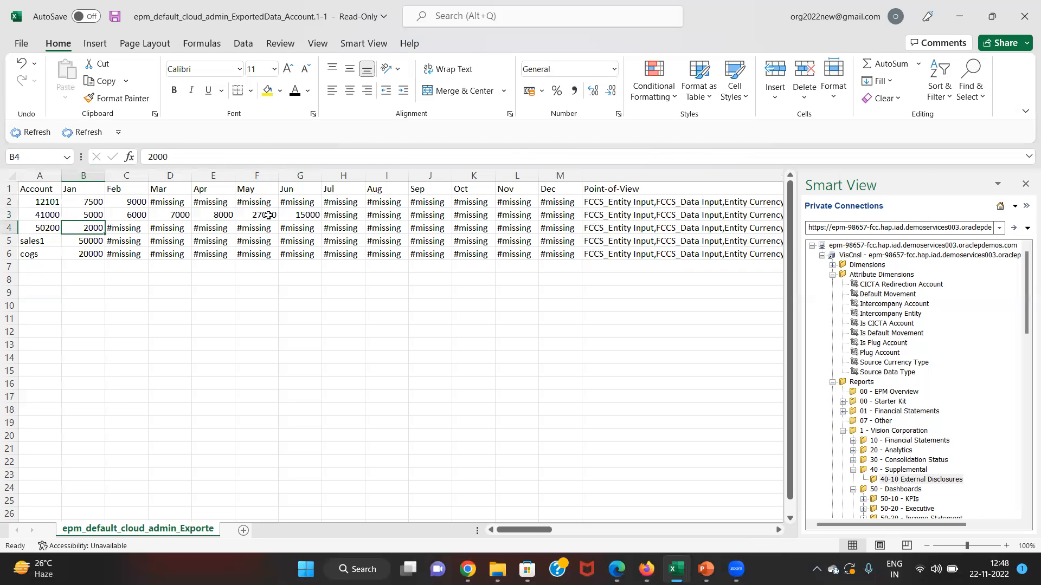
pyautogui.press('Right')
pyautogui.write('12000')
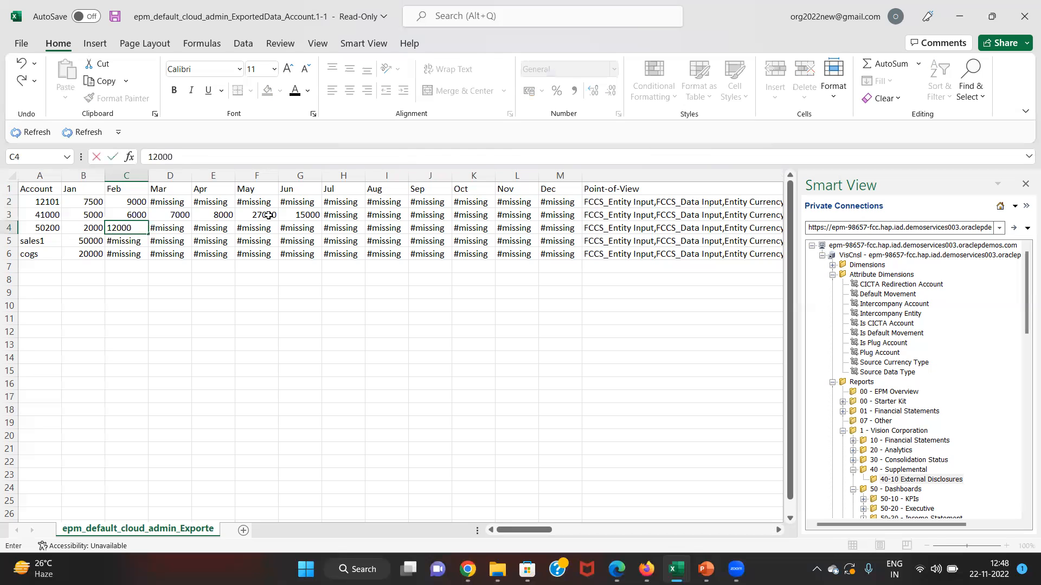
pyautogui.press('Right')
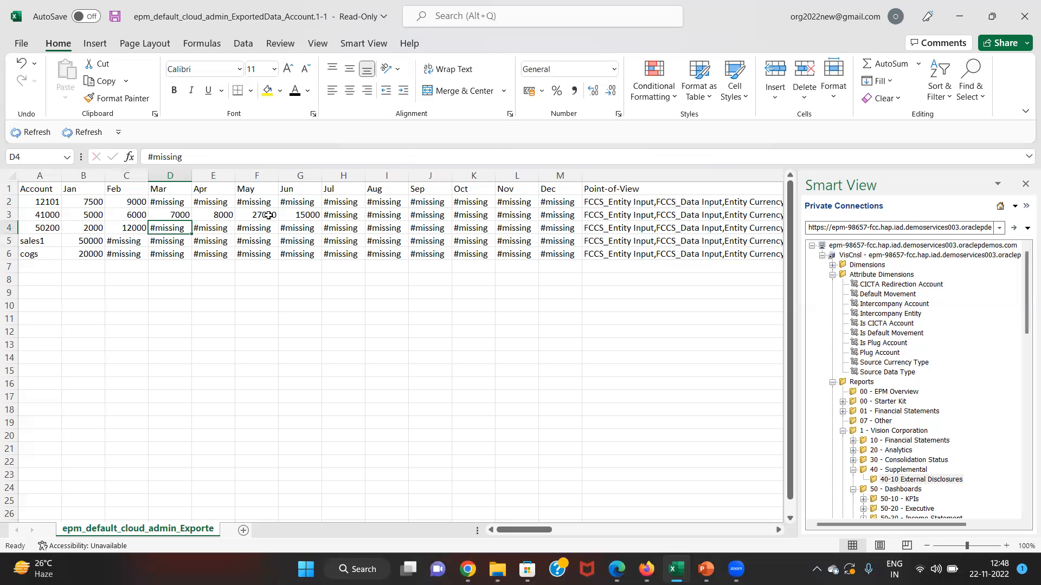
pyautogui.write('24000')
pyautogui.press('Right')
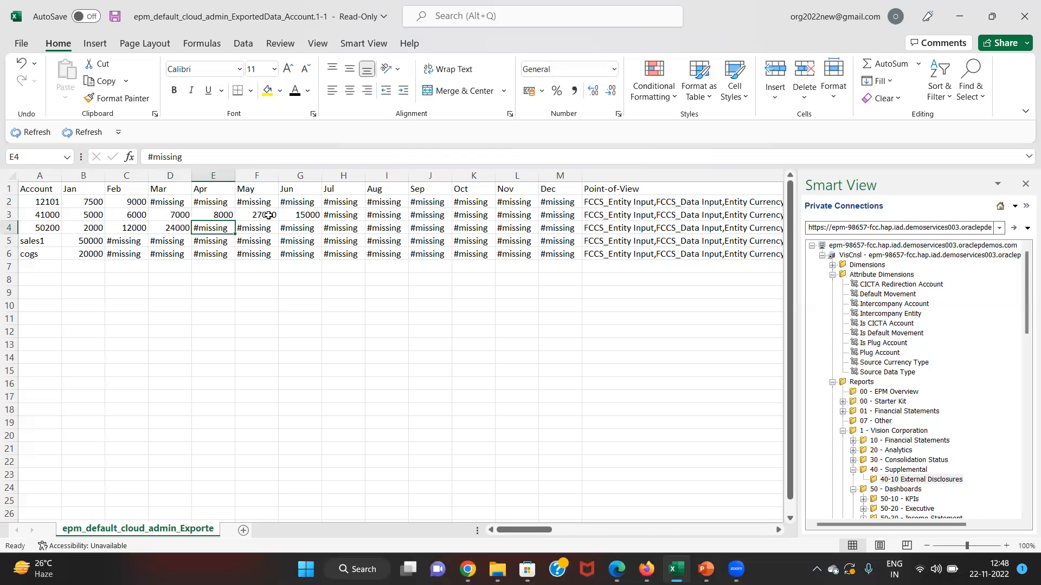
pyautogui.press('Right')
pyautogui.write('7---')
pyautogui.press('BackSpace')
pyautogui.press('BackSpace')
pyautogui.press('BackSpace')
pyautogui.write('0000')
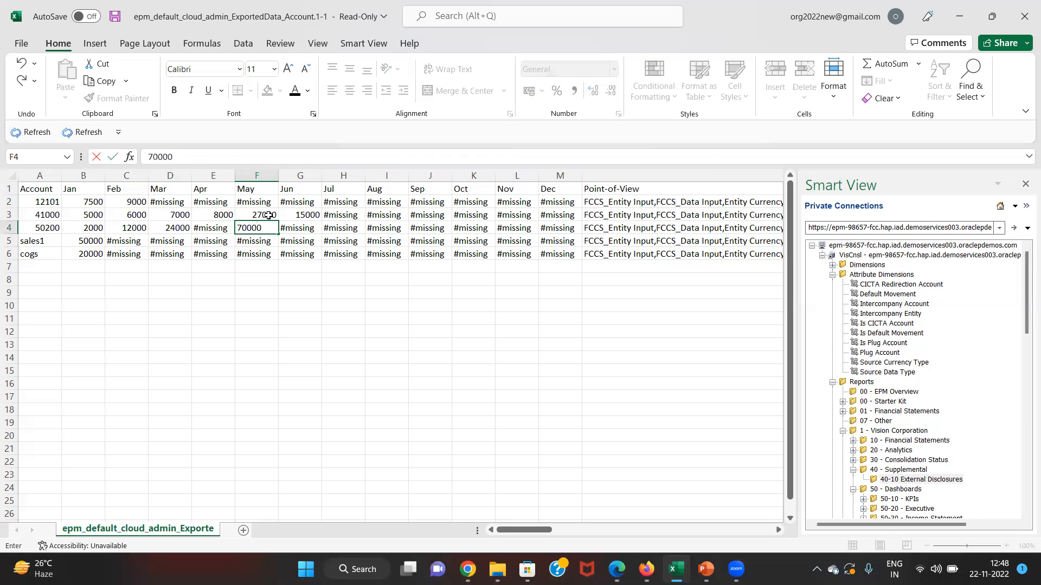
pyautogui.press('Return')
pyautogui.click(246, 255)
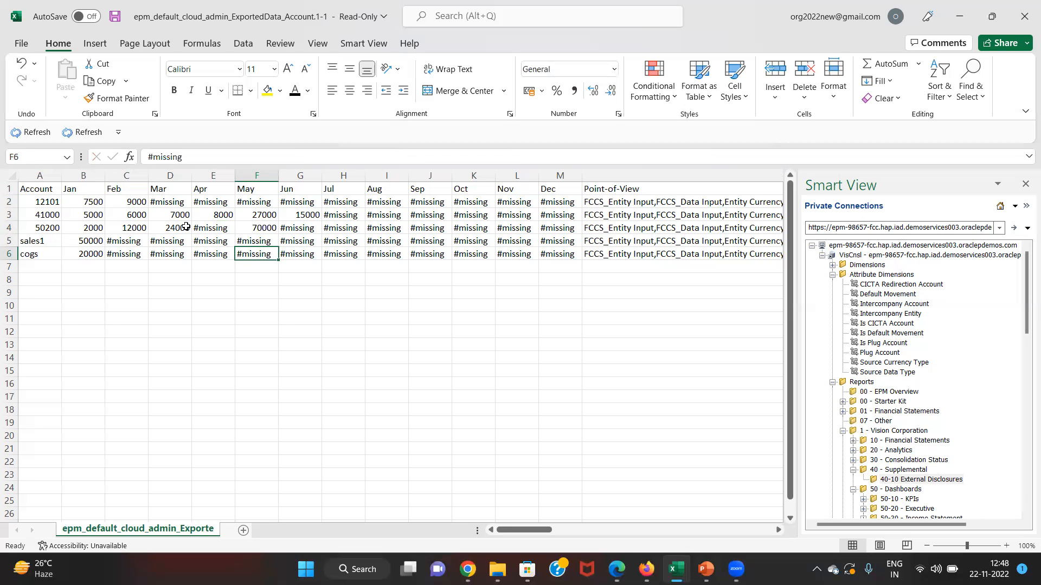
# - Save the sheet to the Desktop as dataloading.csv in CSV UTF-8 format
pyautogui.click(20, 42)
pyautogui.click(54, 221)
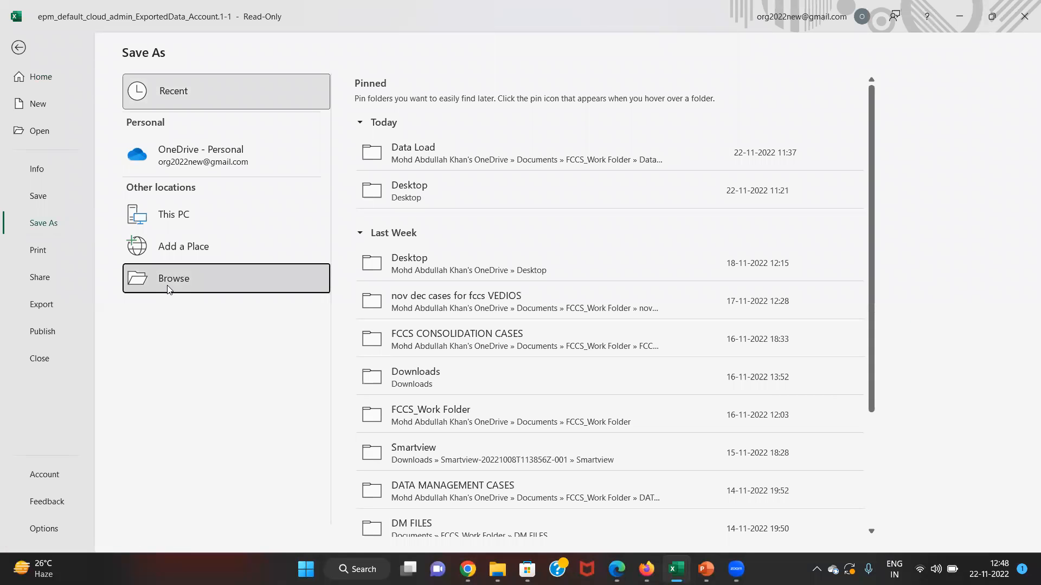
pyautogui.click(170, 290)
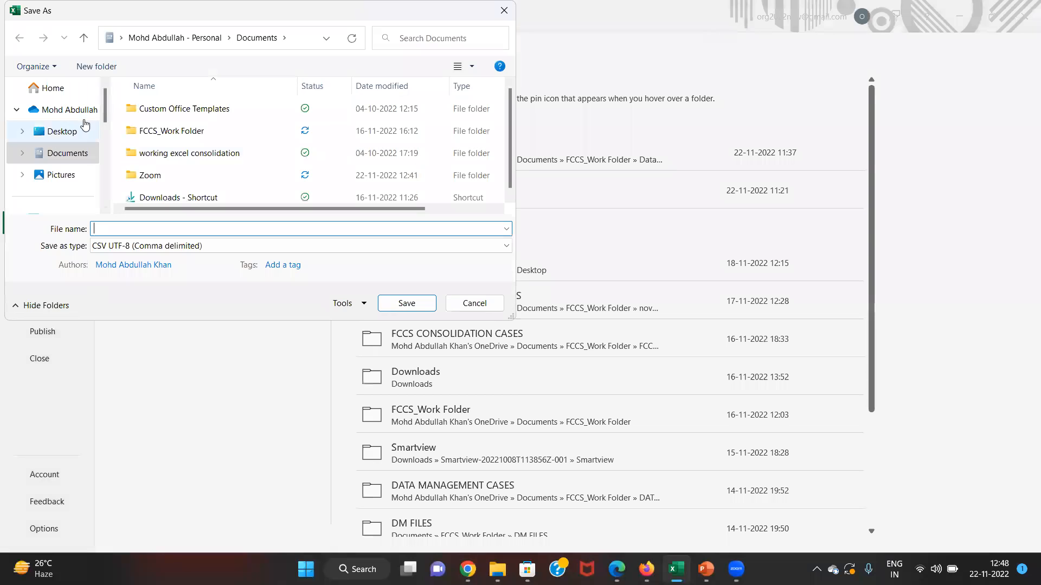
pyautogui.click(70, 131)
pyautogui.click(127, 229)
pyautogui.write('dataloading.csv')
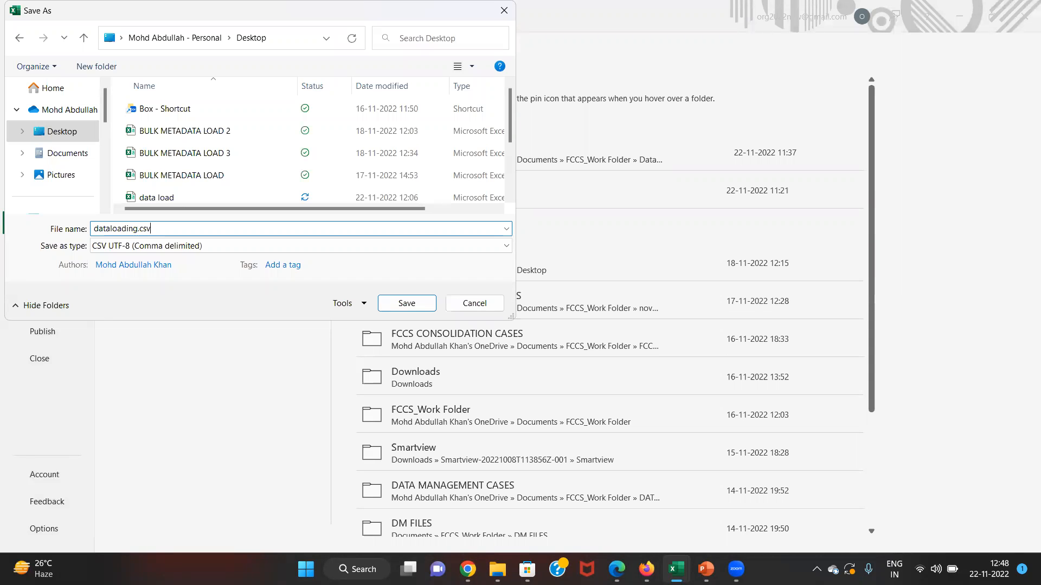
pyautogui.click(406, 304)
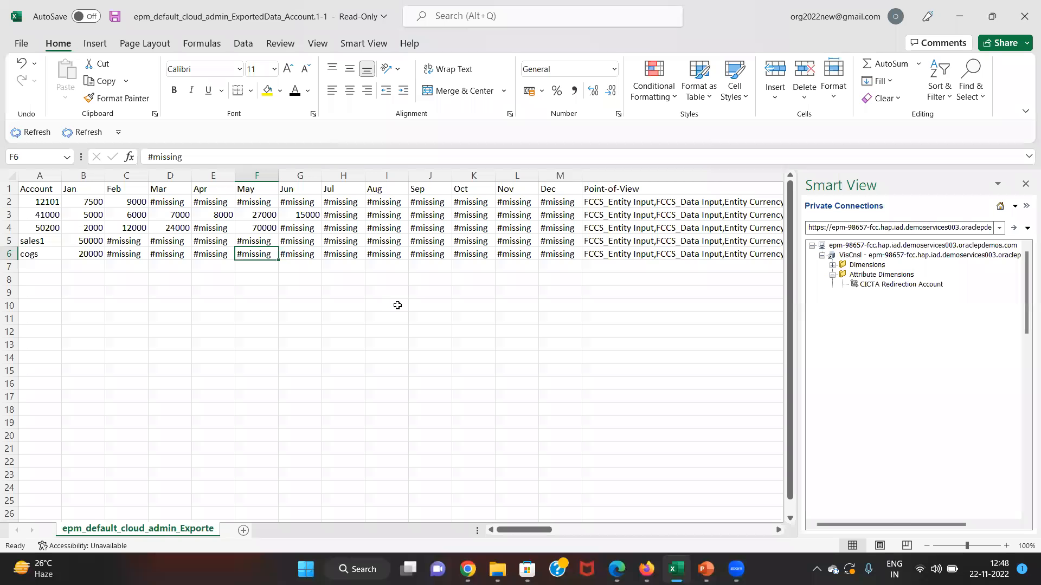
# - Return from Excel to the EPM browser window
pyautogui.click(398, 306)
pyautogui.press('Up')
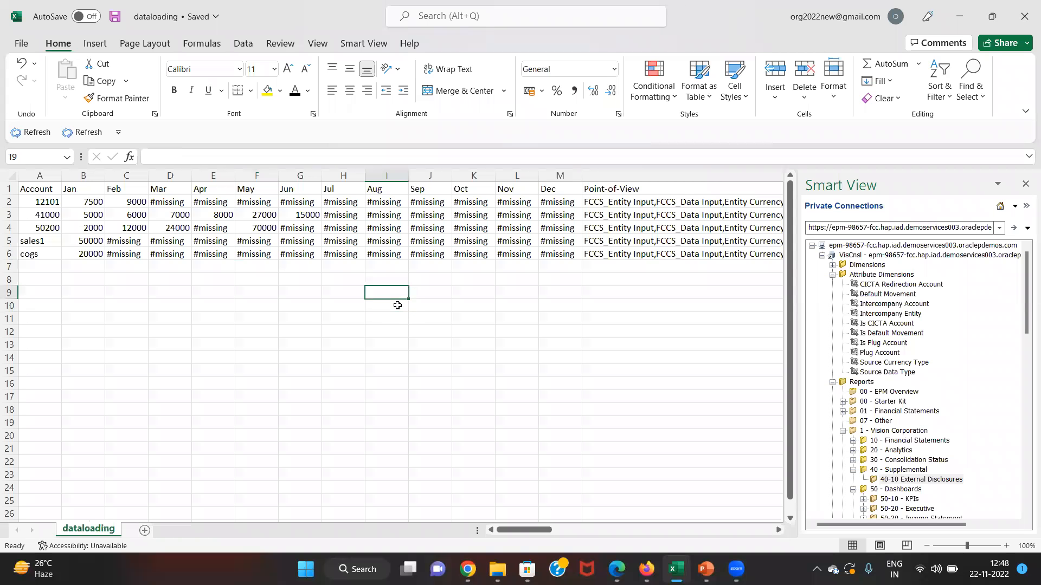
pyautogui.press('Up')
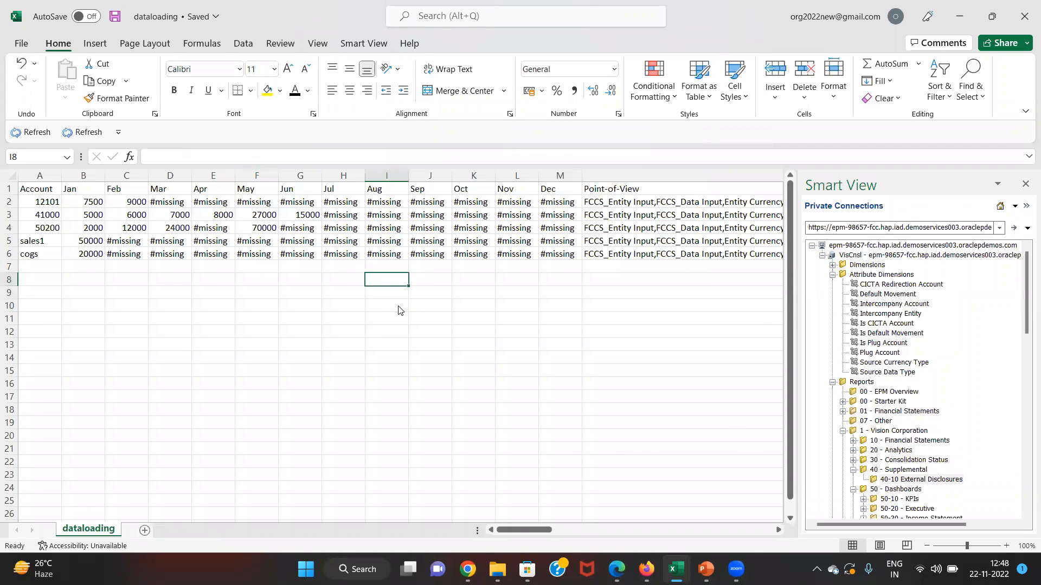
pyautogui.hotkey('alt', 'Tab')
pyautogui.hotkey('alt', 'Tab')
pyautogui.hotkey('alt', 'Tab')
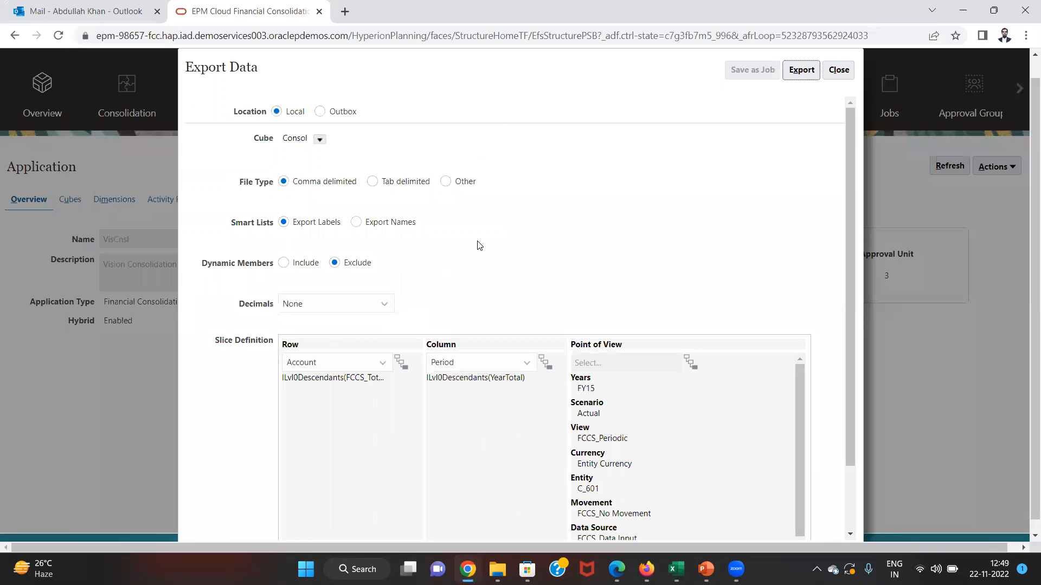
# - Close the Export Data dialogs and open Import Data from the Application Actions menu
pyautogui.click(837, 75)
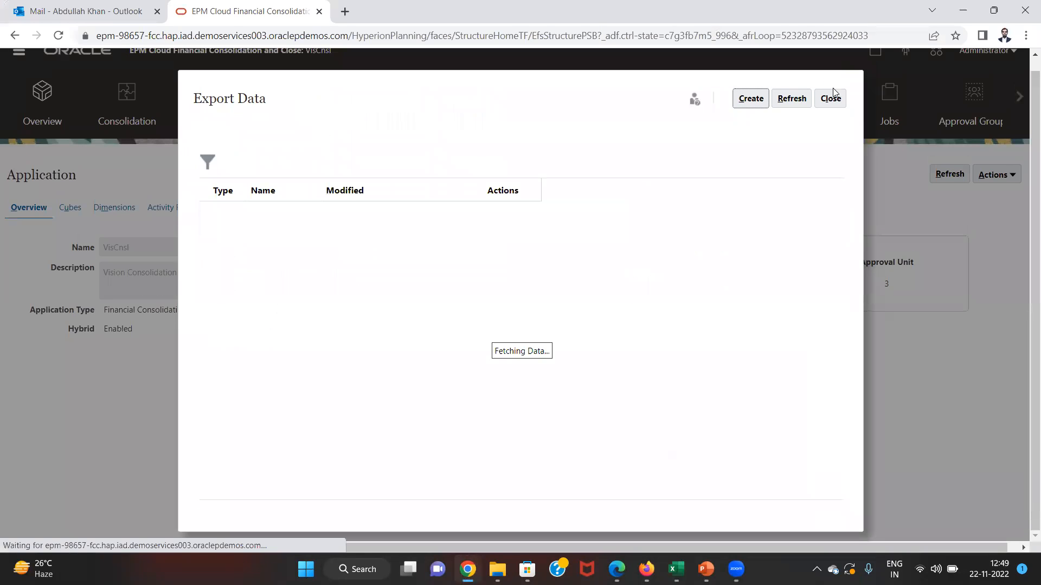
pyautogui.click(830, 100)
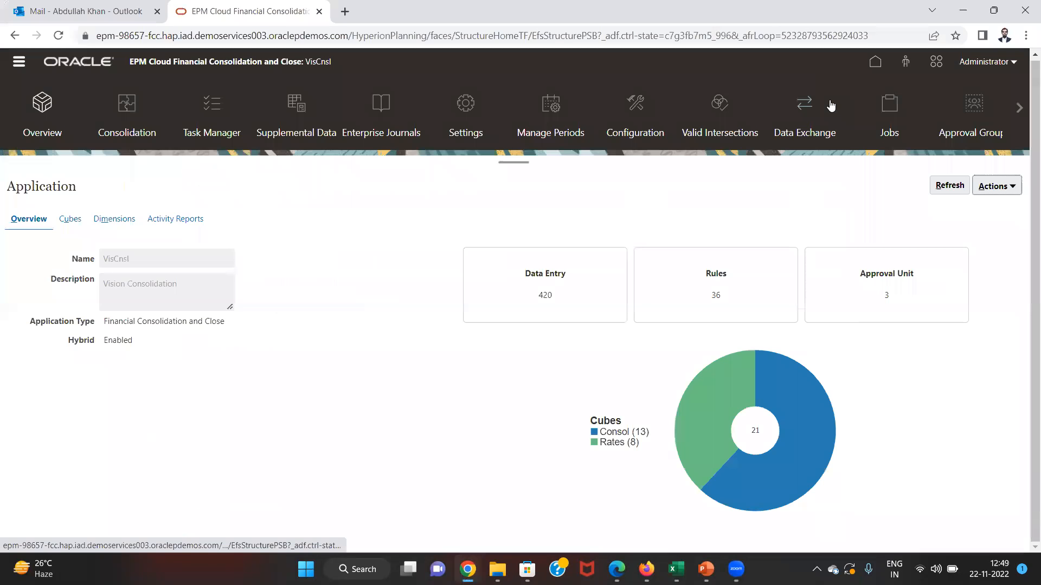
pyautogui.click(1009, 187)
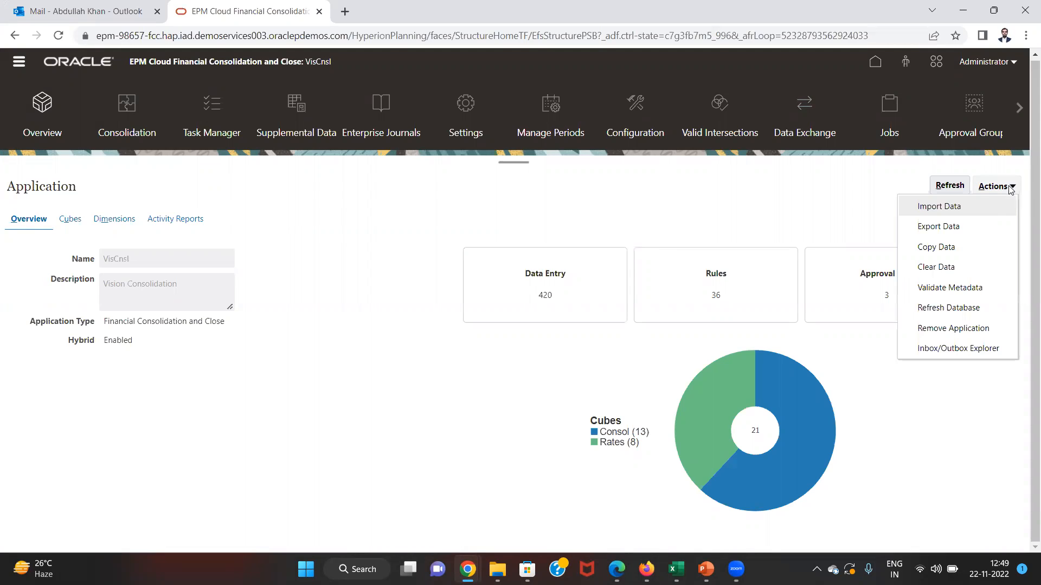
pyautogui.click(990, 205)
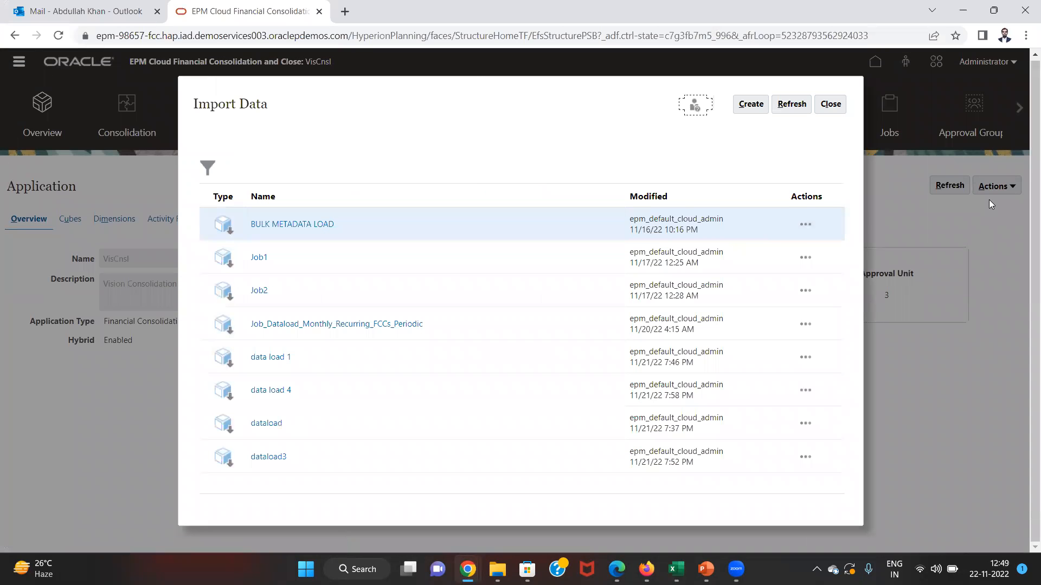
# - Create a new import from local file dataloading.csv with Merge mode and accumulation type None
pyautogui.click(750, 104)
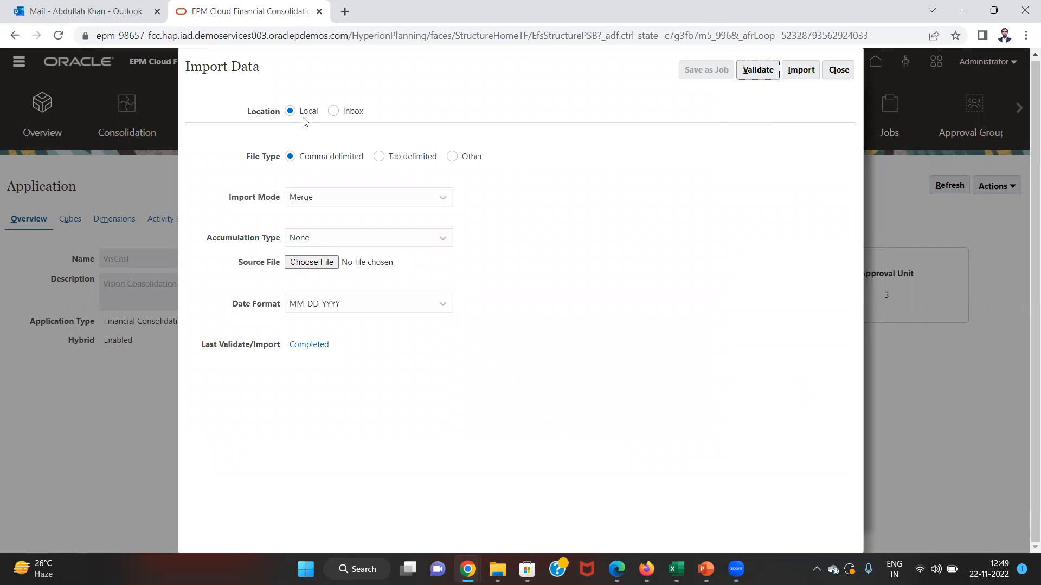
pyautogui.click(306, 203)
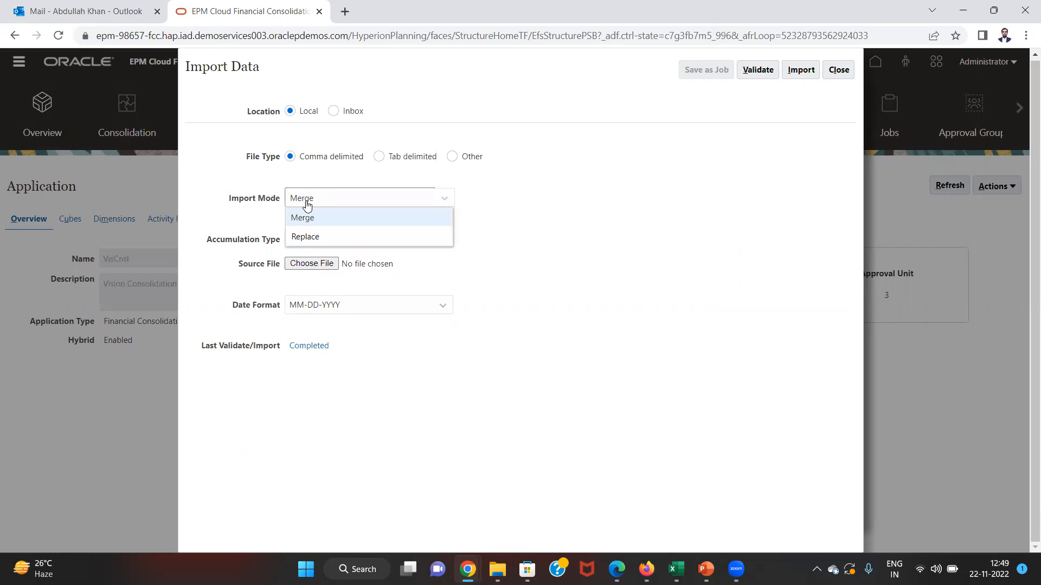
pyautogui.click(306, 203)
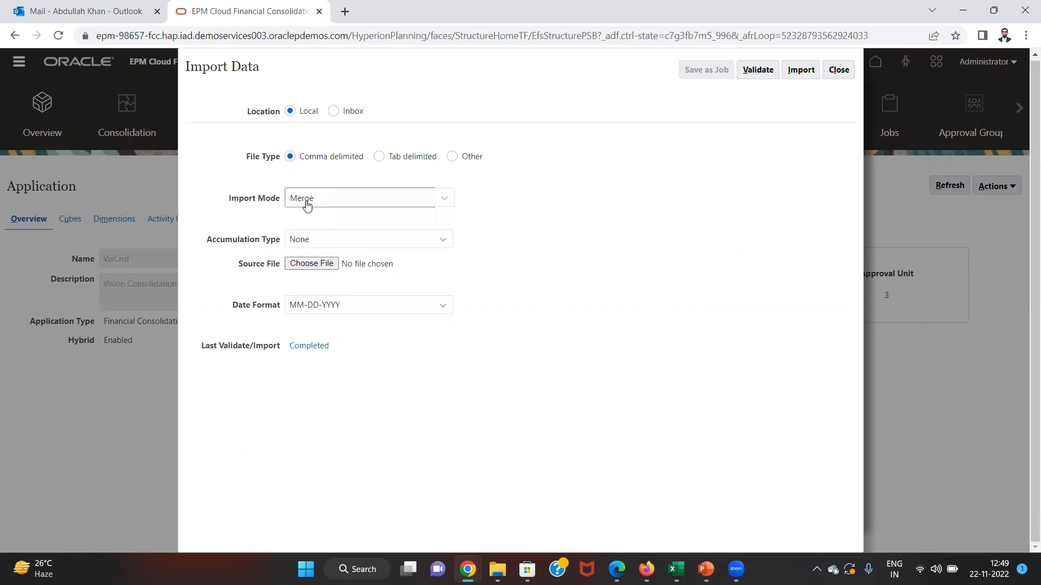
pyautogui.click(307, 250)
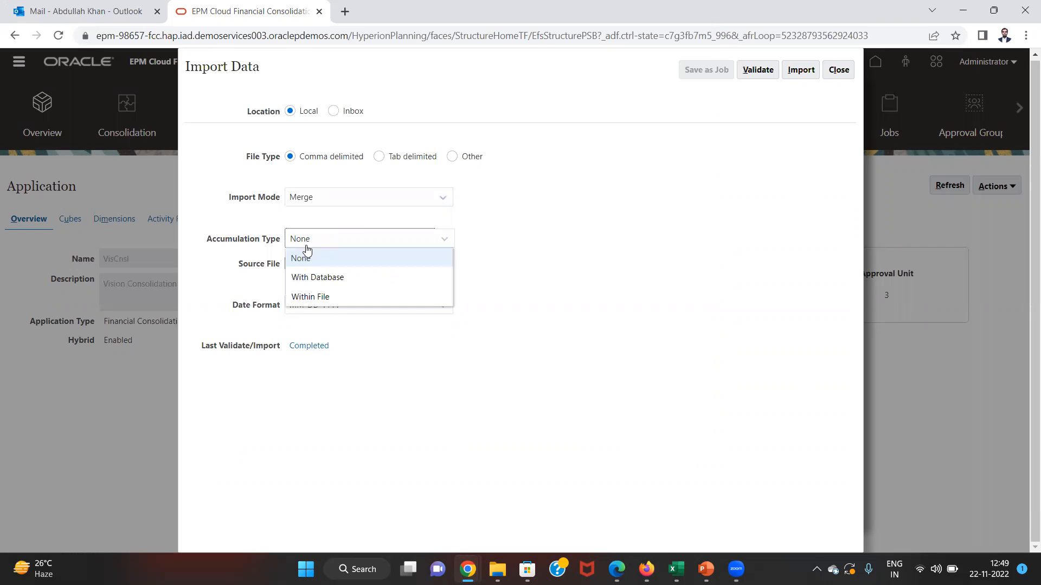
pyautogui.click(307, 250)
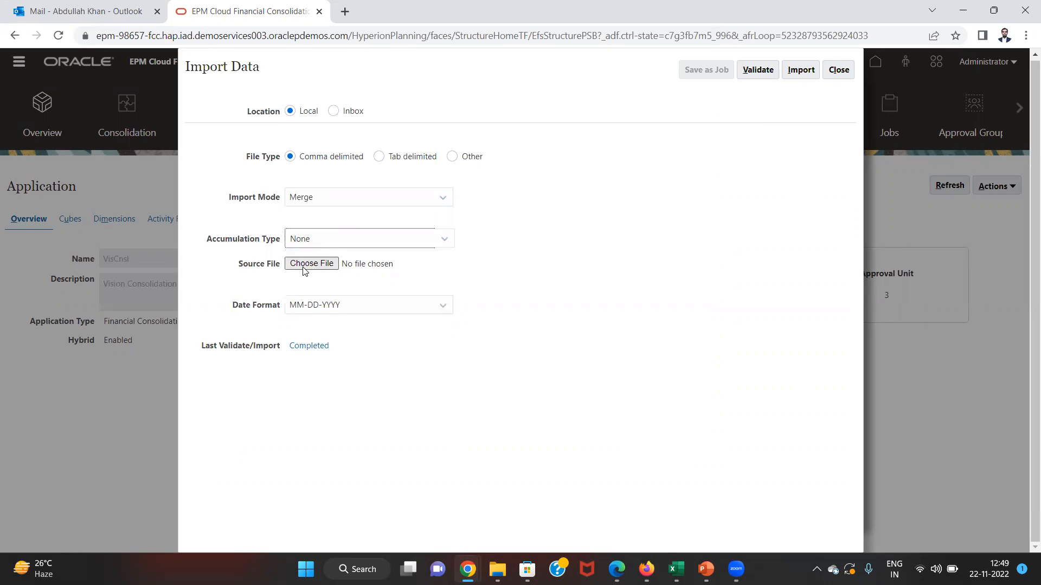
pyautogui.click(313, 262)
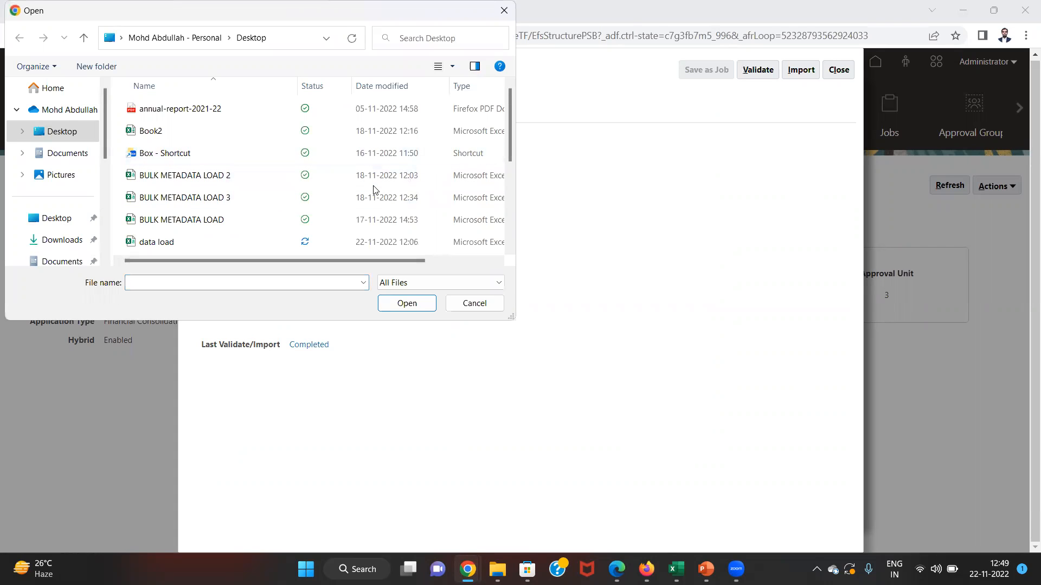
pyautogui.press('d')
pyautogui.press('Down')
pyautogui.press('Down')
pyautogui.press('Down')
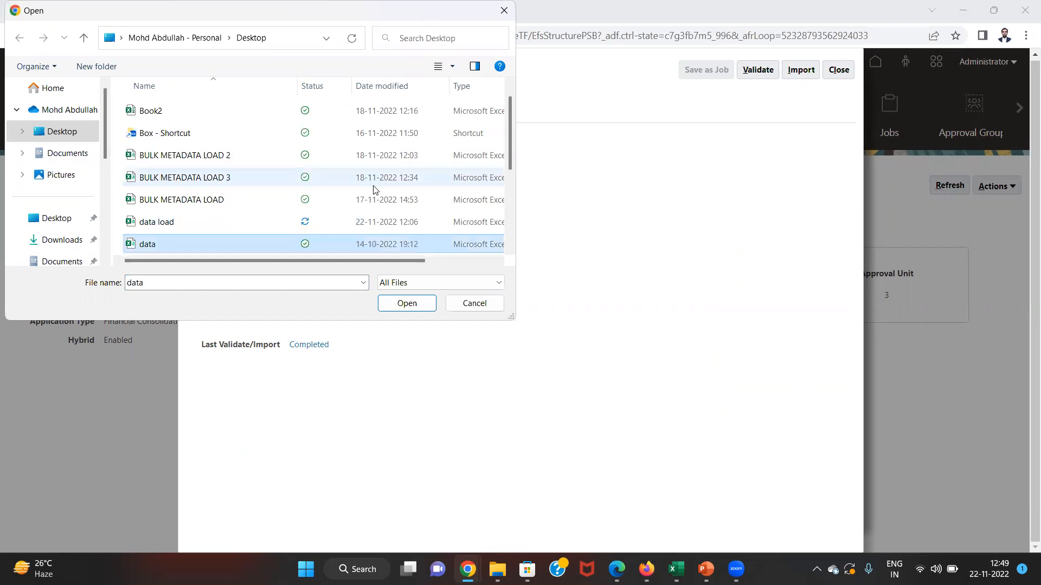
pyautogui.press('Up')
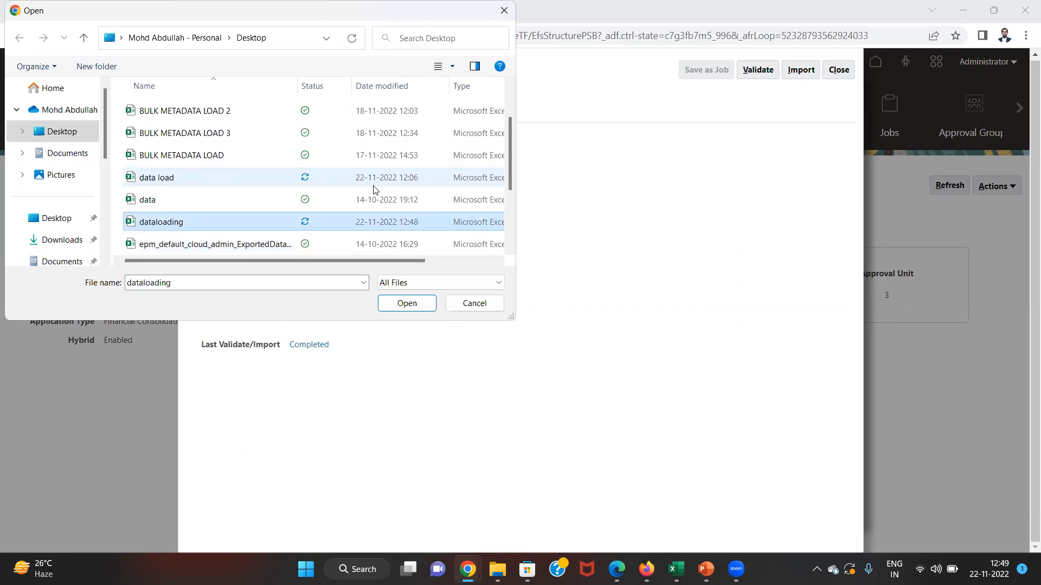
pyautogui.press('Return')
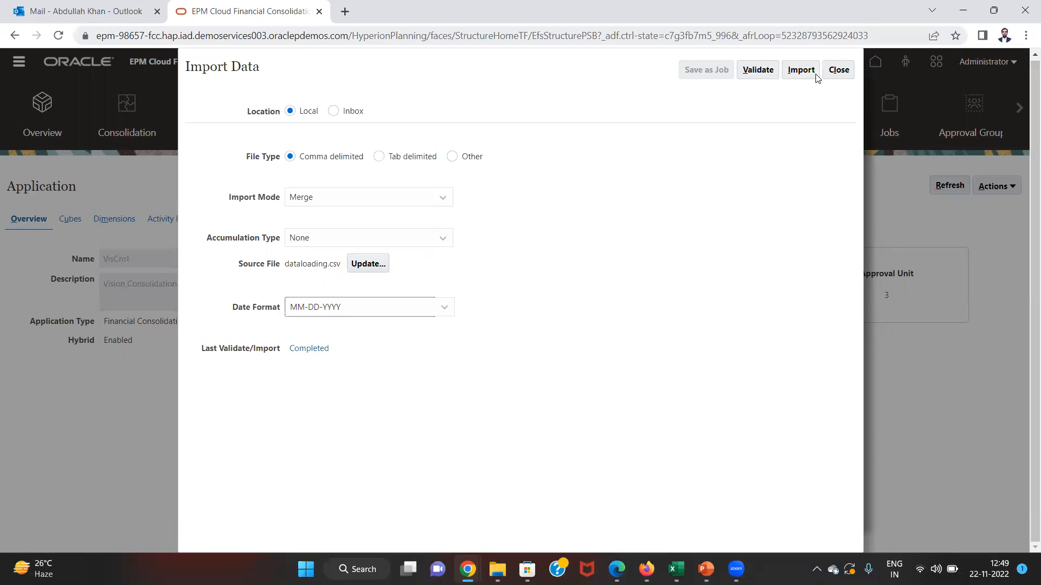
# - Submit the dataloading.csv import, close the import dialogs, and view it under Jobs Recent Activity
pyautogui.click(801, 70)
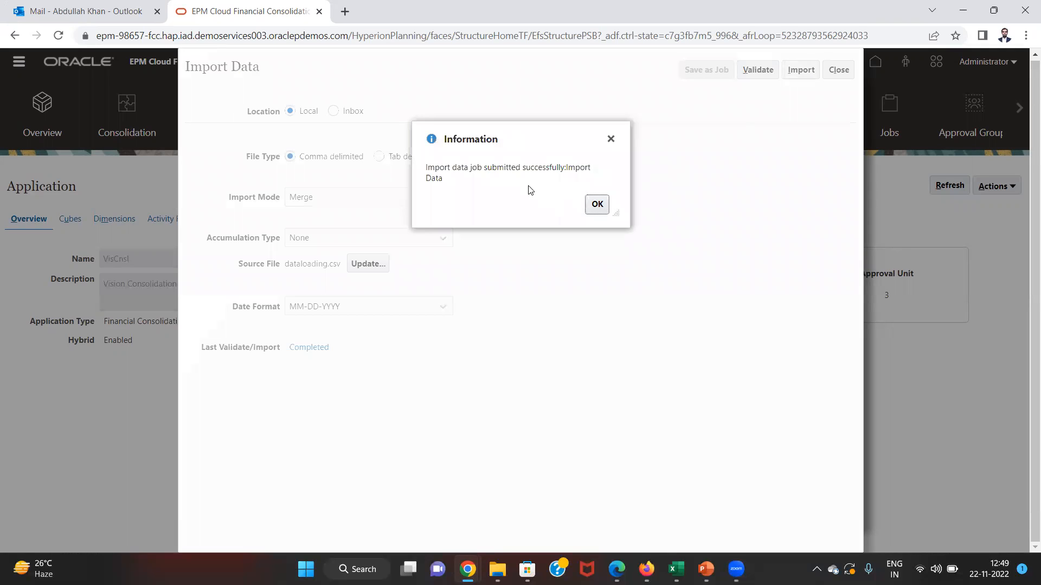
pyautogui.click(597, 206)
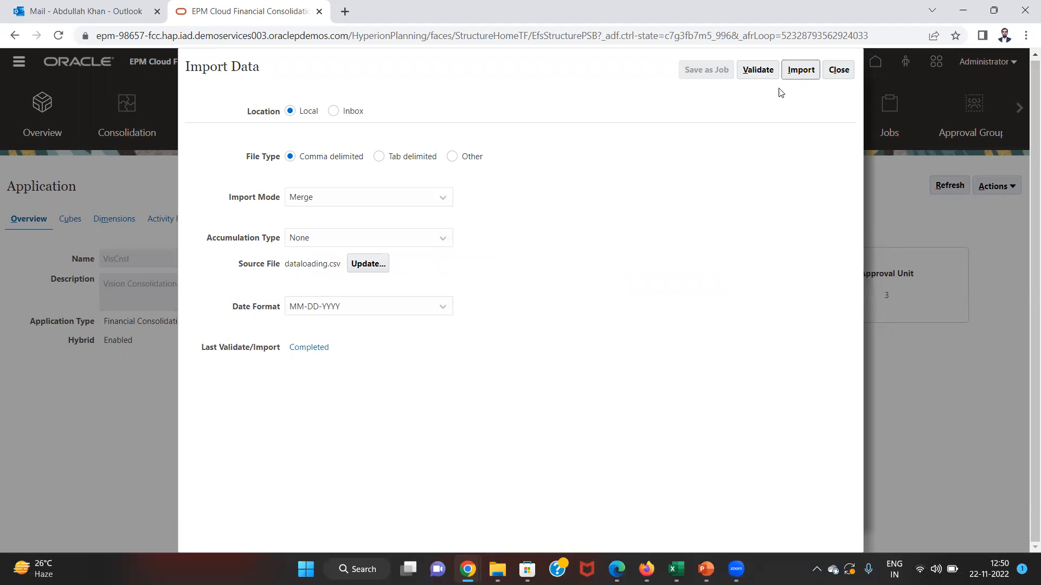
pyautogui.click(827, 68)
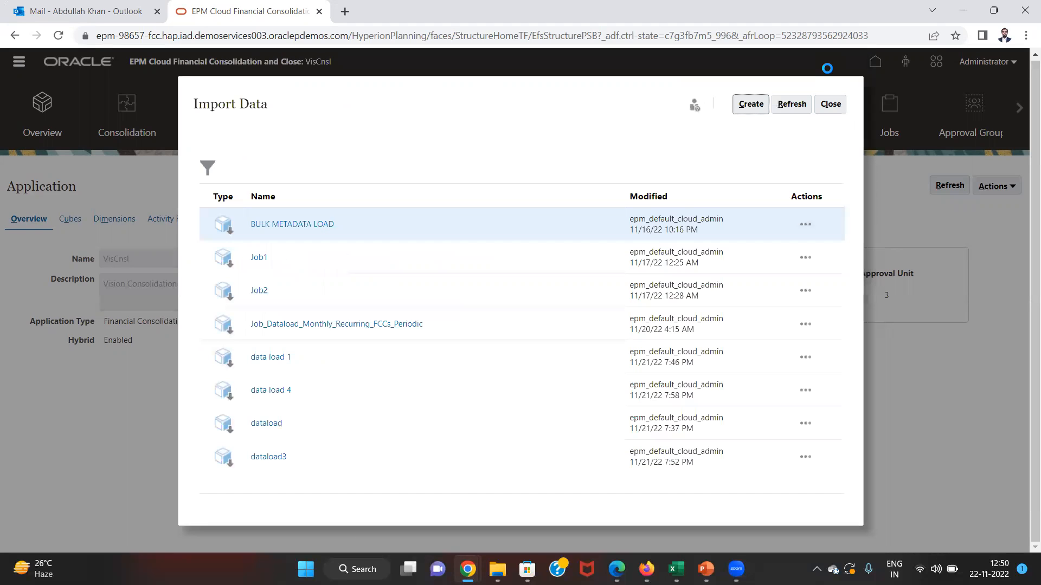
pyautogui.click(830, 104)
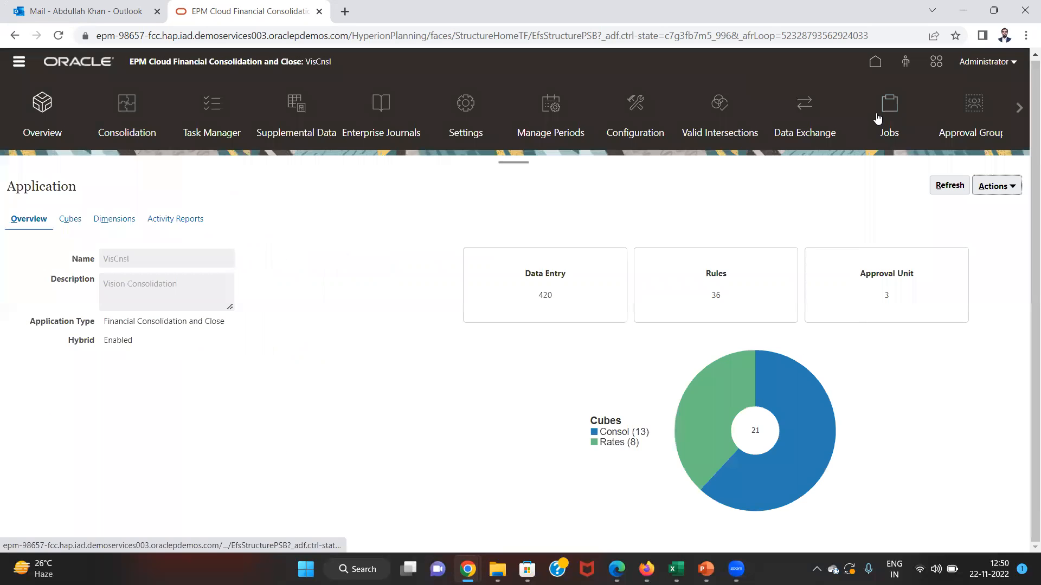
pyautogui.click(878, 118)
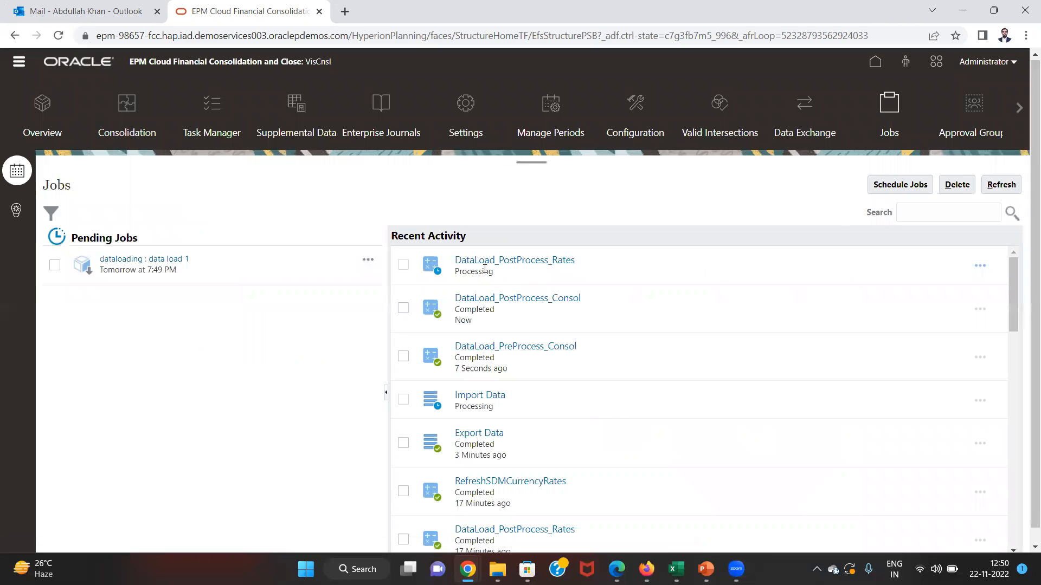
pyautogui.hotkey('alt', 'Tab')
pyautogui.hotkey('alt', 'Tab')
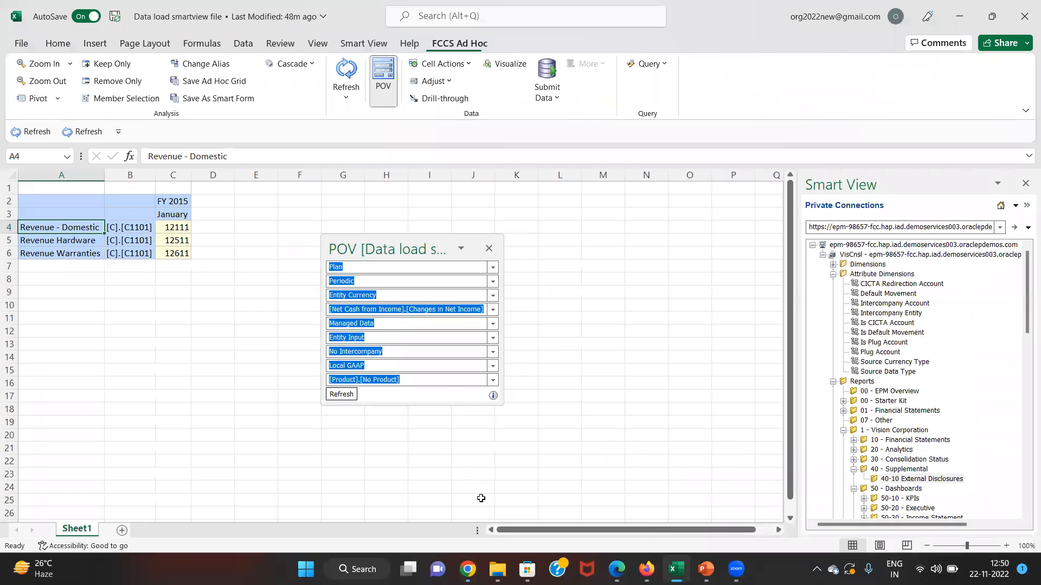
# - On a new sheet, connect to FCCS AB and retrieve a Consol ad hoc grid
pyautogui.click(122, 530)
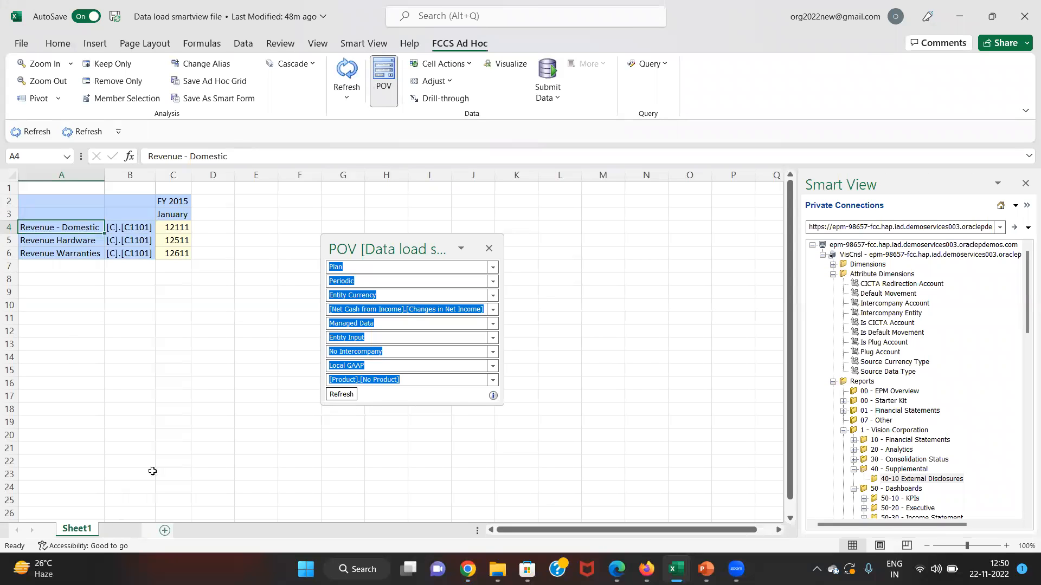
pyautogui.click(371, 39)
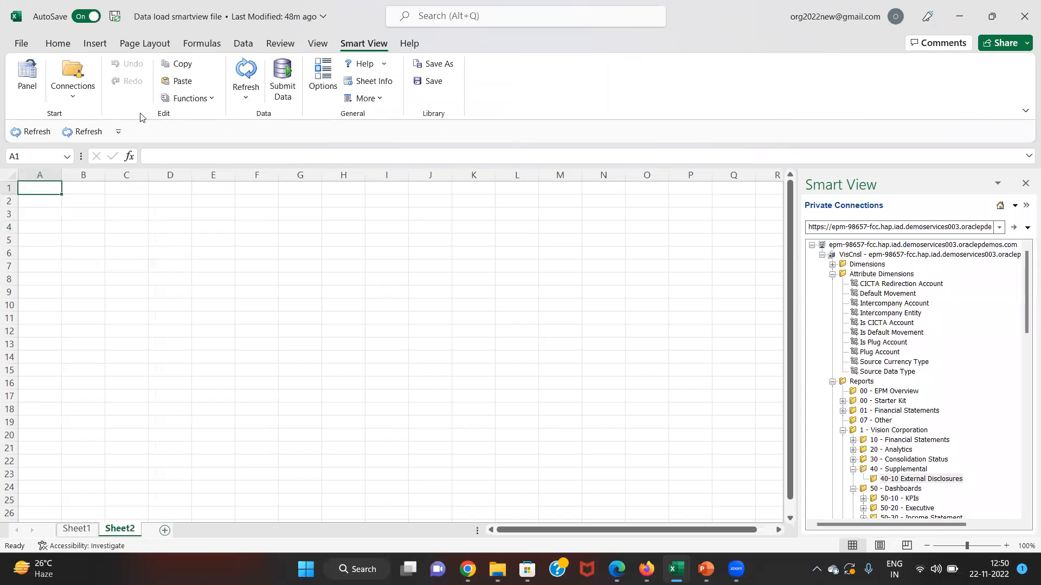
pyautogui.click(73, 92)
pyautogui.moveTo(103, 118)
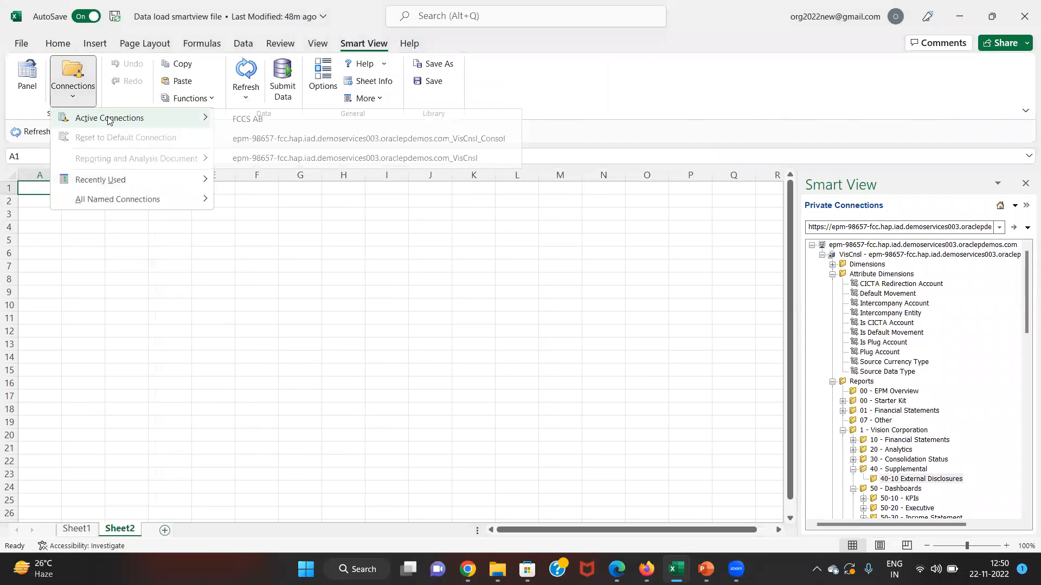
pyautogui.click(258, 122)
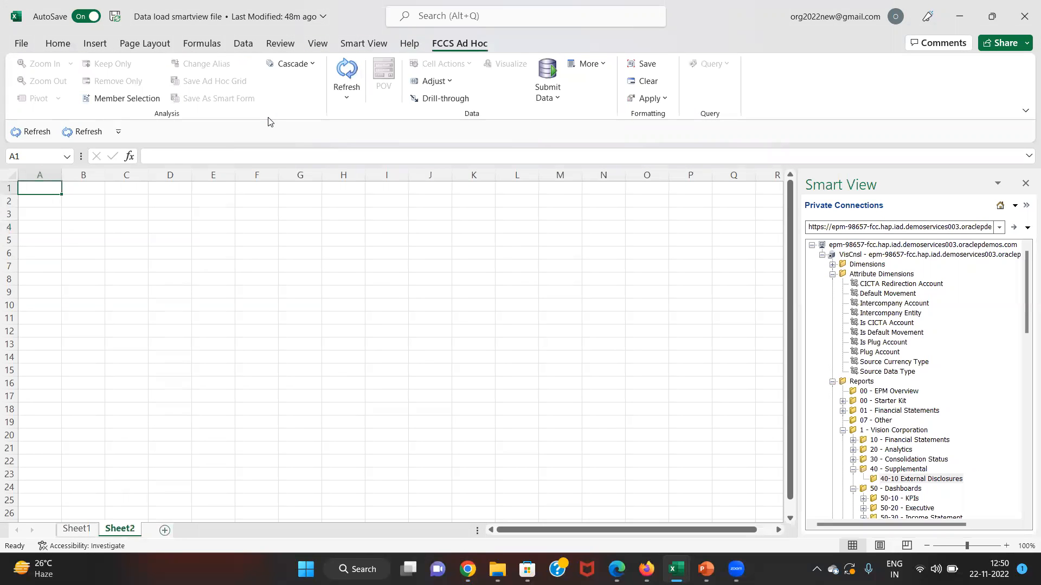
pyautogui.click(347, 70)
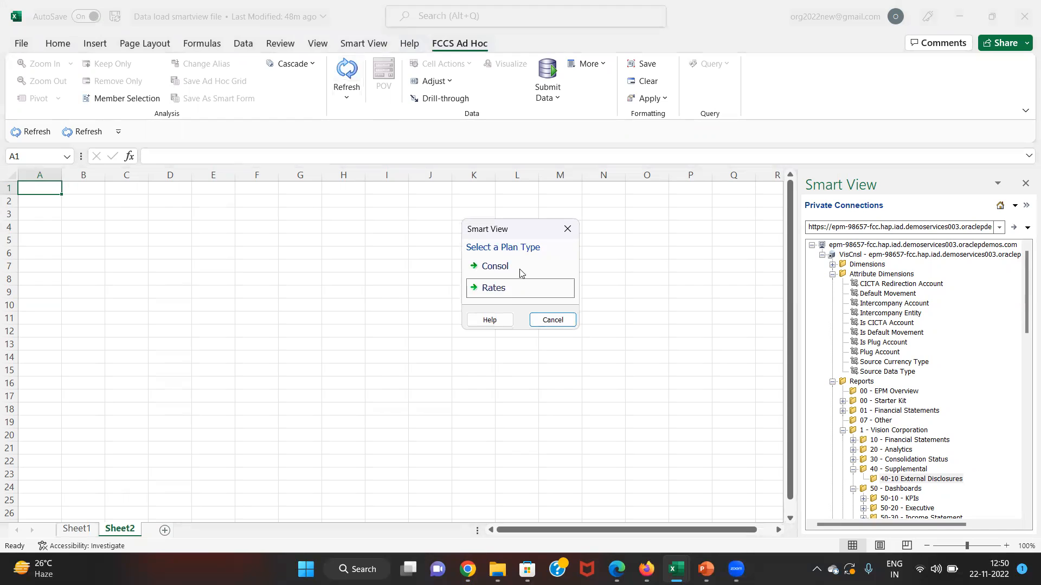
pyautogui.click(519, 271)
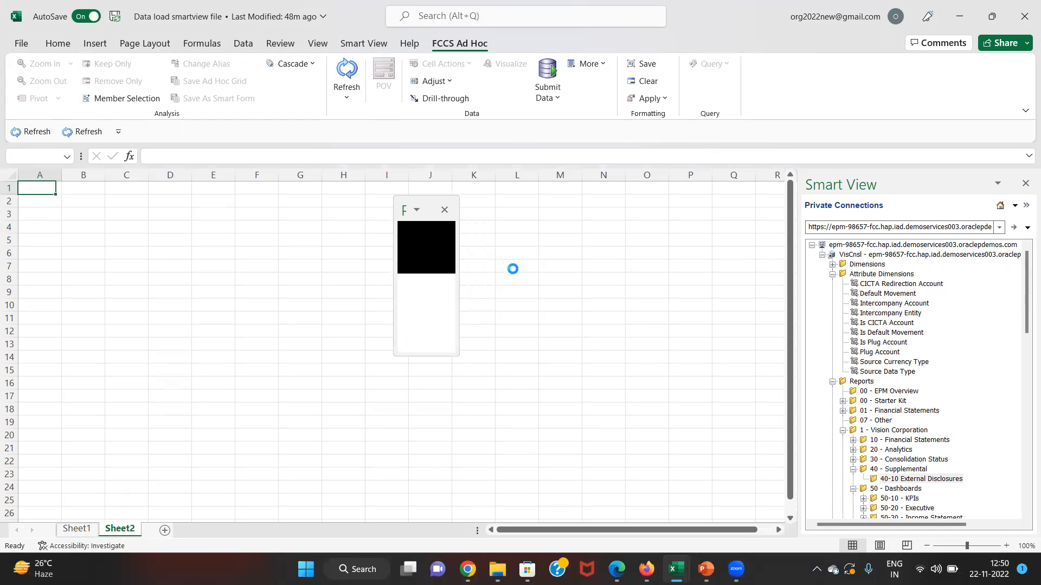
# - Set the POV Scenario to Actual, View to Periodic and Currency to Entity Currency
pyautogui.click(426, 229)
pyautogui.write('actual')
pyautogui.press('Tab')
pyautogui.write('pe')
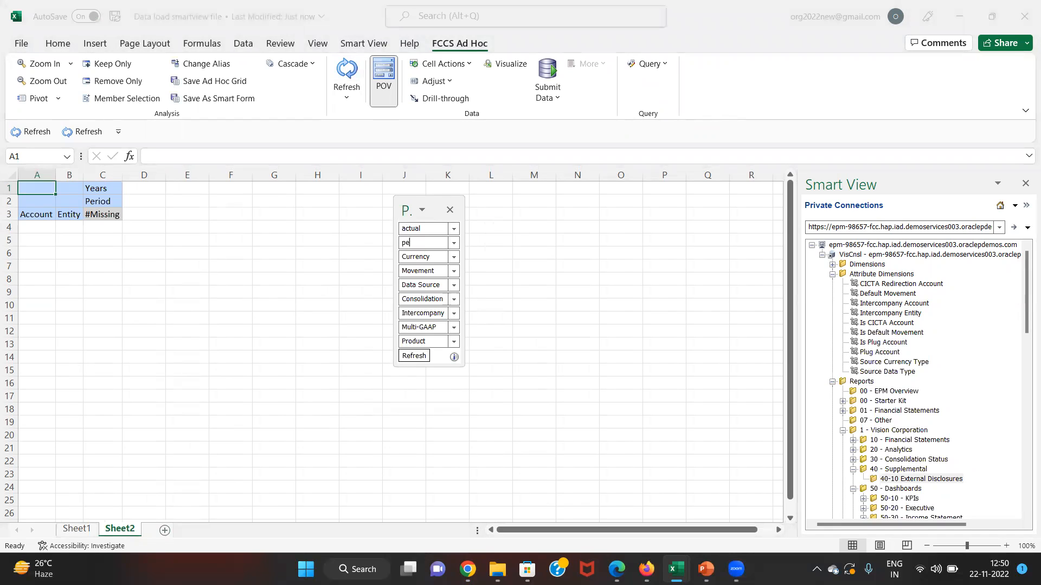
pyautogui.press('Tab')
pyautogui.press('Home')
pyautogui.write('entity')
pyautogui.press('Tab')
# - Set the POV Movement to No Movement and Data Source to Data Input
pyautogui.press('Home')
pyautogui.write('no')
pyautogui.press('Tab')
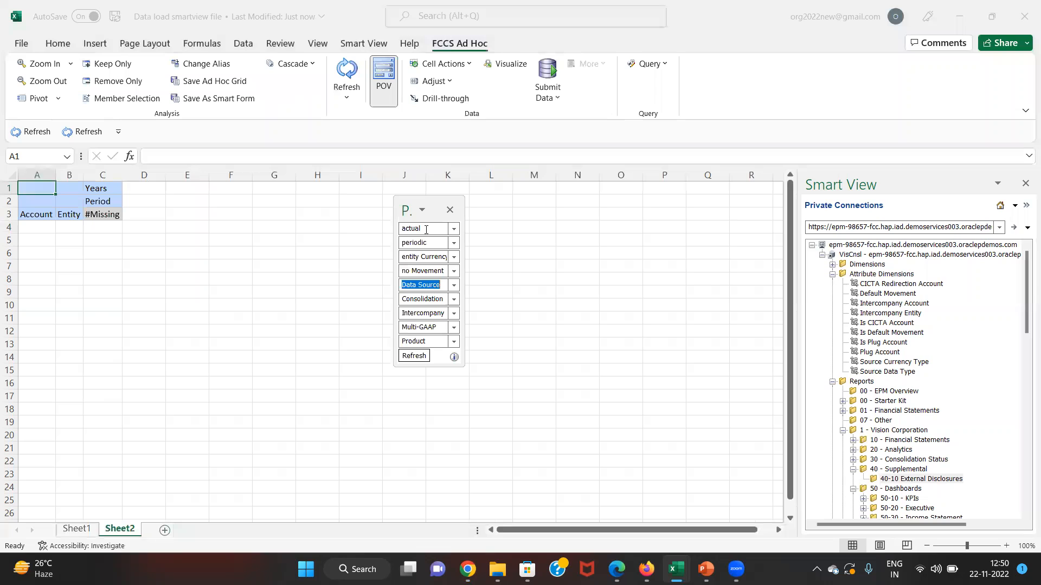
pyautogui.doubleClick(441, 286)
pyautogui.write('inp')
pyautogui.press('Tab')
pyautogui.click(441, 286)
pyautogui.click(441, 285)
pyautogui.press('Tab')
# - Set Entity Input, No Intercompany, Local GAAP and No Product, then refresh the POV
pyautogui.write('ent')
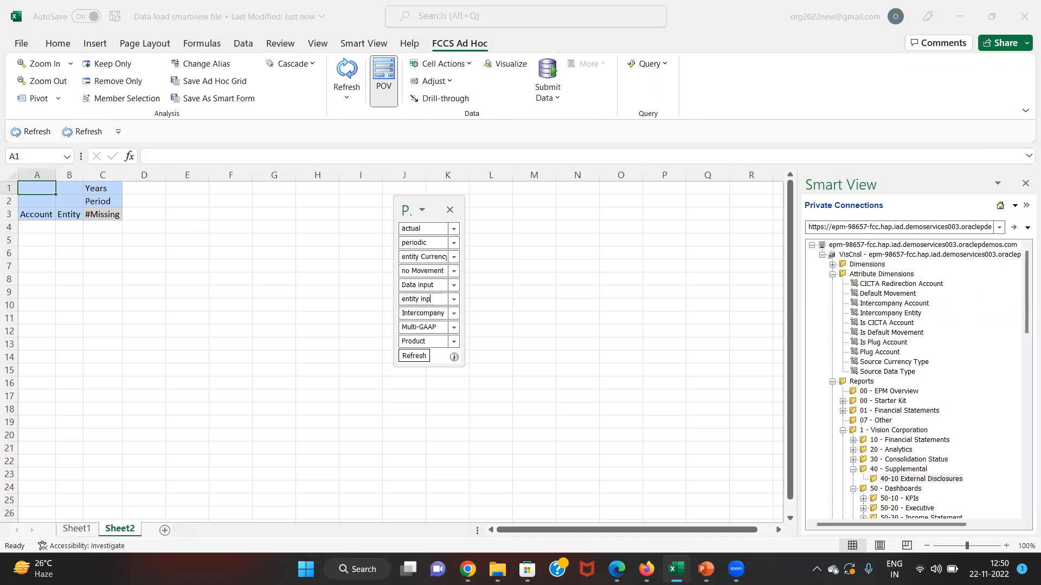
pyautogui.write('ity input')
pyautogui.press('Tab')
pyautogui.write('no')
pyautogui.press('Tab')
pyautogui.press('End')
pyautogui.hotkey('shift', 'Home')
pyautogui.write('local')
pyautogui.press('Tab')
pyautogui.press('Home')
pyautogui.write('no')
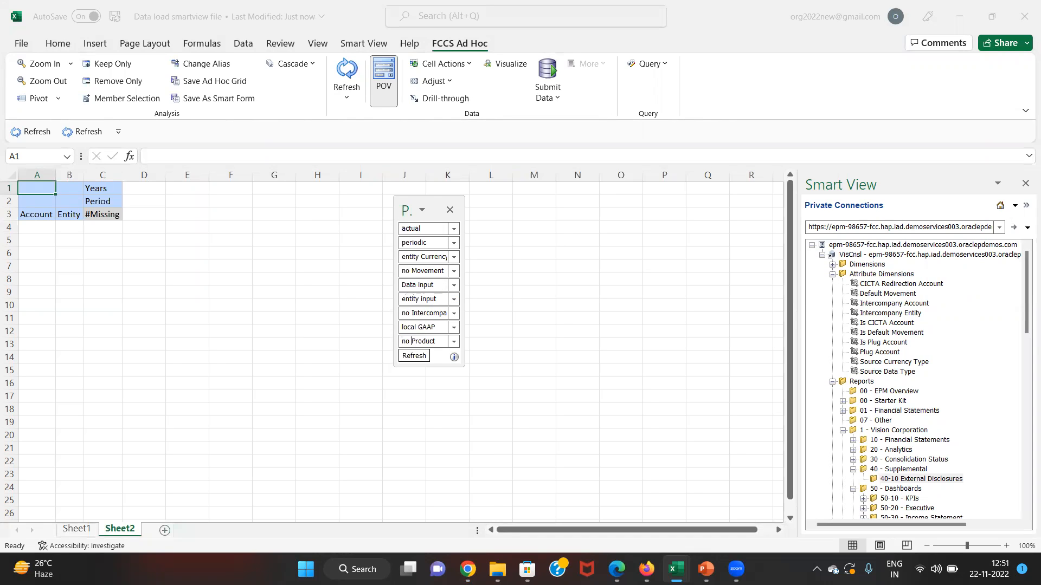
pyautogui.click(415, 356)
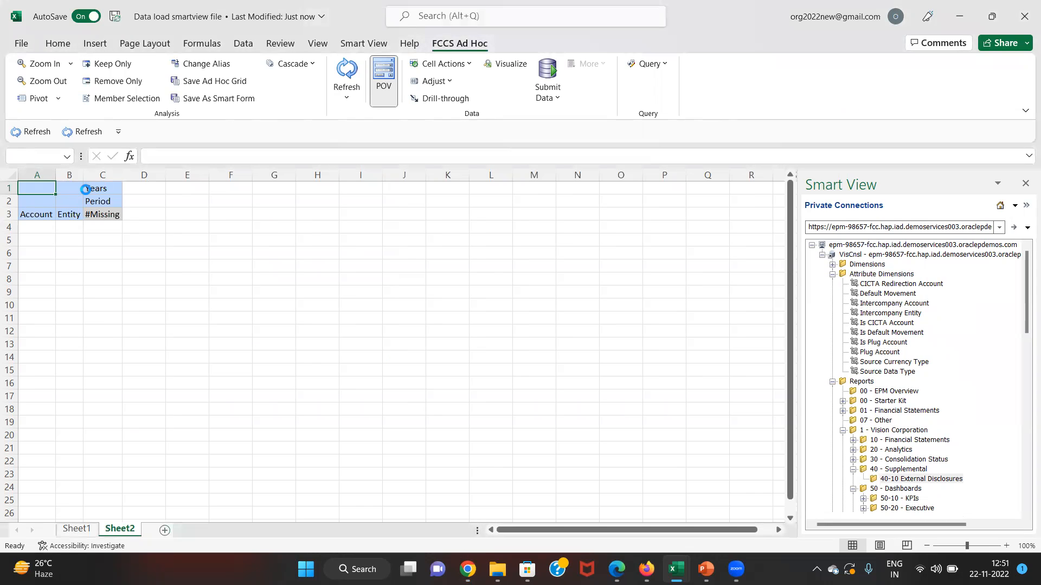
# - Enter fy15 as year, jan as period and c601 as entity in the grid headers
pyautogui.click(92, 188)
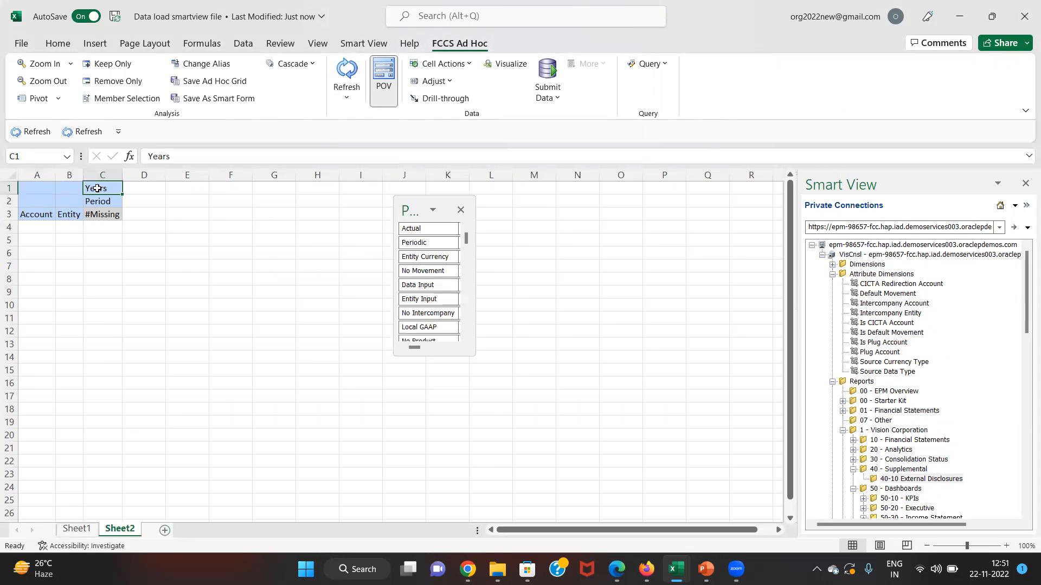
pyautogui.write('fy15')
pyautogui.press('Tab')
pyautogui.press('Return')
pyautogui.press('Up')
pyautogui.press('Down')
pyautogui.write('jan')
pyautogui.press('Return')
pyautogui.press('Left')
pyautogui.write('c')
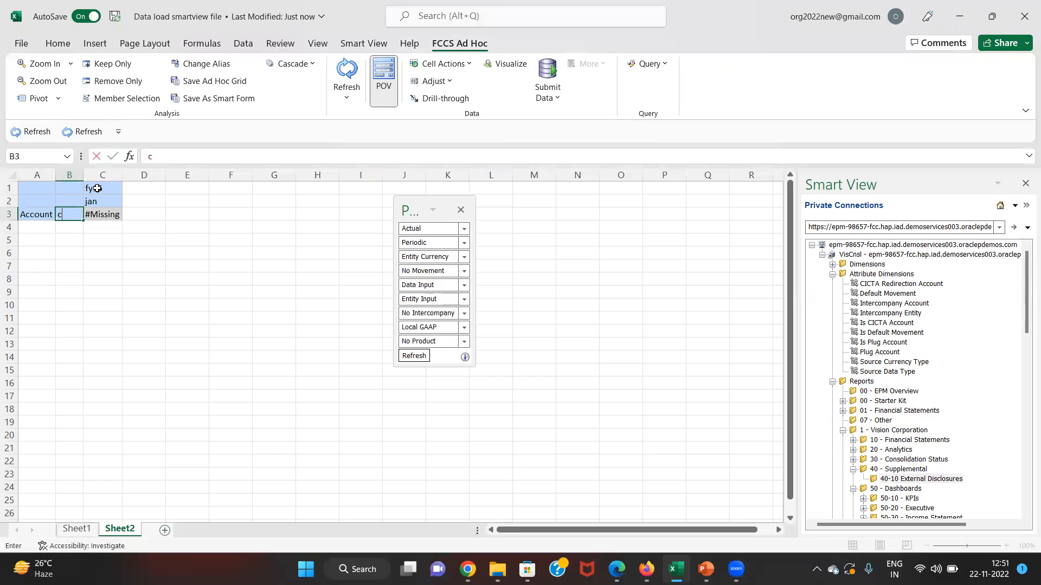
pyautogui.write('601')
pyautogui.press('Return')
pyautogui.press('Left')
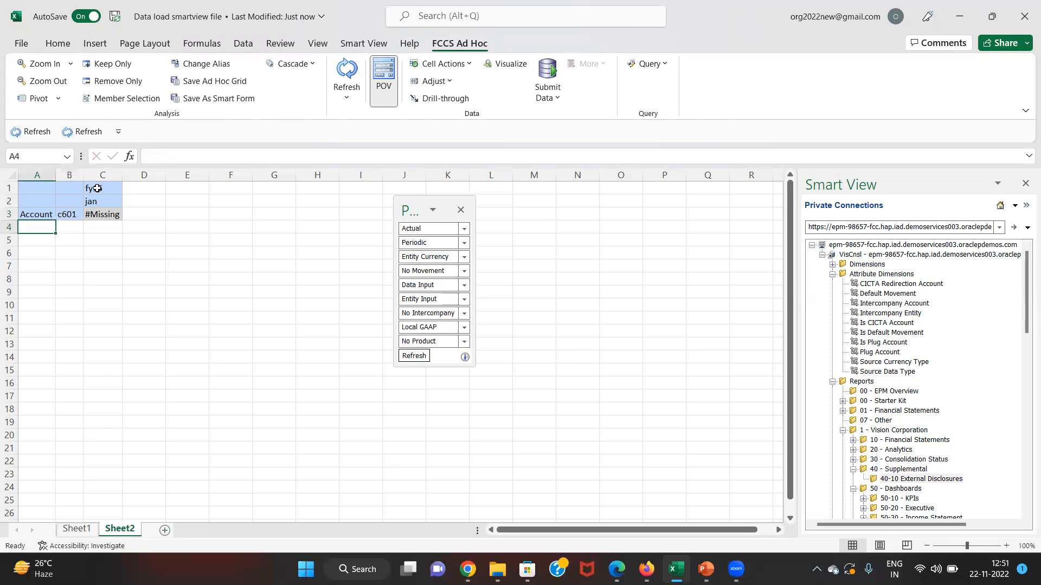
# - Paste accounts 12101, 41000, 50200 from dataloading below Account, then pivot entity c601
pyautogui.hotkey('alt', 'Tab')
pyautogui.hotkey('alt', 'Tab')
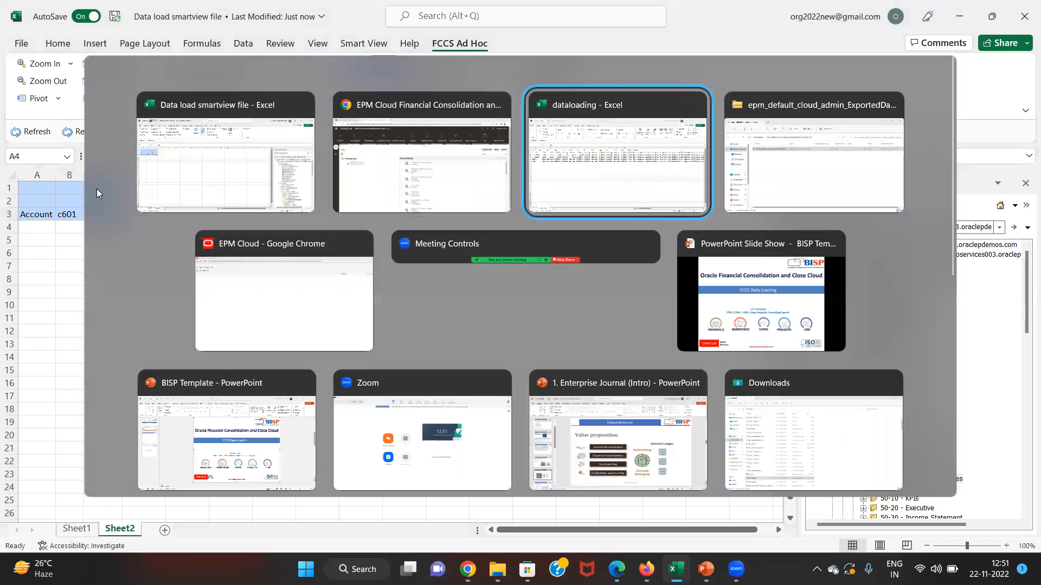
pyautogui.press('Left')
pyautogui.press('Left')
pyautogui.press('Left')
pyautogui.press('Left')
pyautogui.press('Left')
pyautogui.press('Up')
pyautogui.press('Up')
pyautogui.press('Left')
pyautogui.press('Left')
pyautogui.press('Up')
pyautogui.press('Up')
pyautogui.press('Left')
pyautogui.press('Up')
pyautogui.press('Up')
pyautogui.hotkey('shift', 'Down')
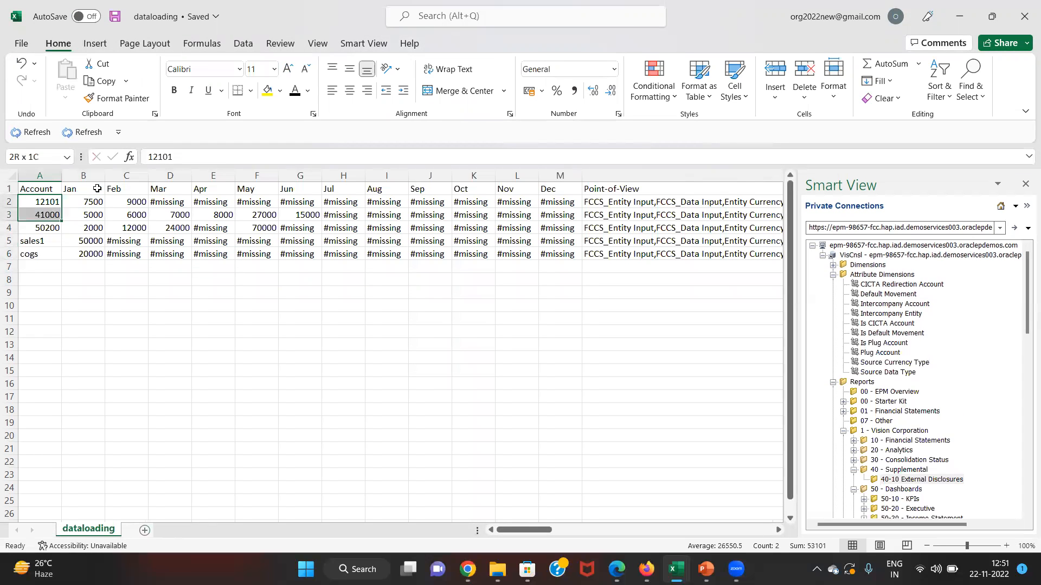
pyautogui.hotkey('ctrl', 'c')
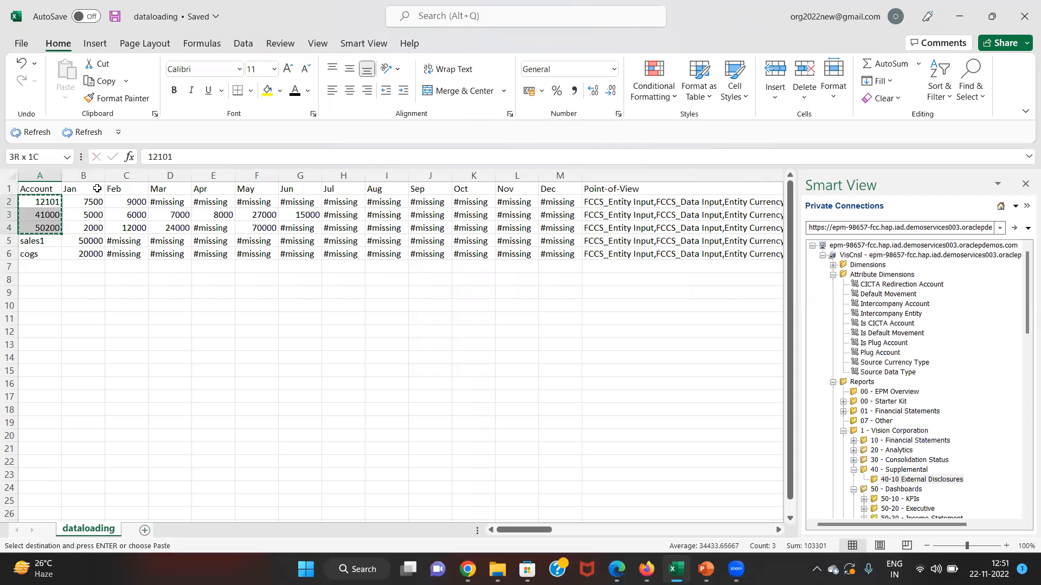
pyautogui.hotkey('alt', 'Tab')
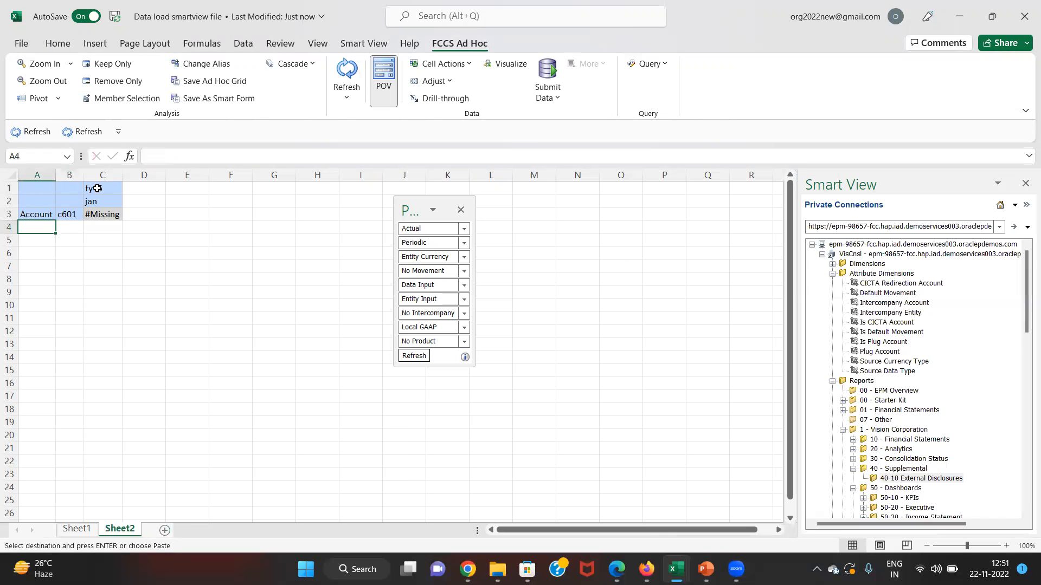
pyautogui.hotkey('ctrl', 'v')
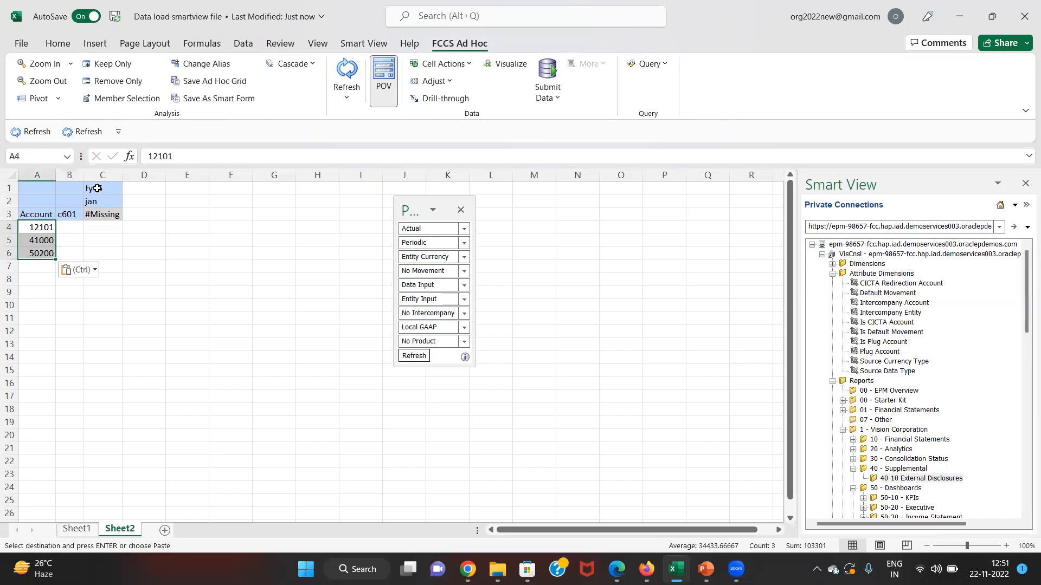
pyautogui.click(65, 214)
pyautogui.click(40, 99)
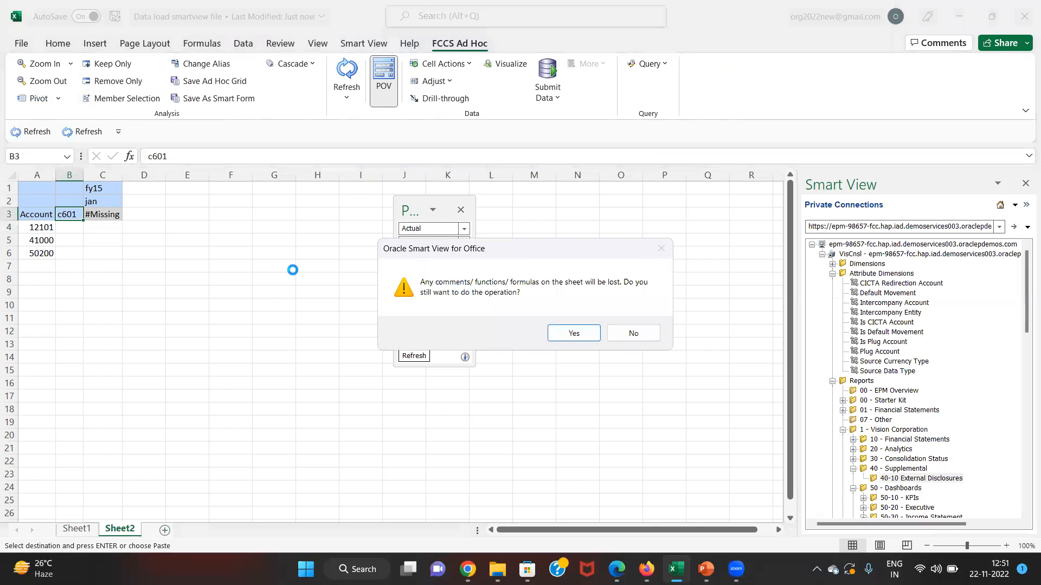
# - Confirm the pivot and copy the C601, FY 2015, January headers across columns C–K
pyautogui.click(558, 334)
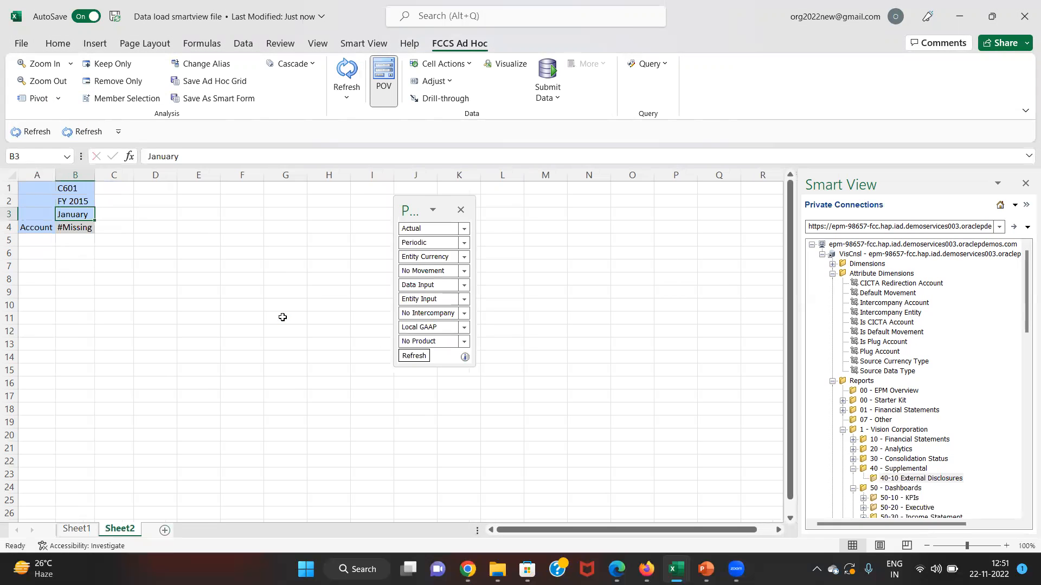
pyautogui.press('Up')
pyautogui.press('Up')
pyautogui.hotkey('shift', 'Down')
pyautogui.hotkey('shift', 'Down')
pyautogui.hotkey('ctrl', 'c')
pyautogui.press('Right')
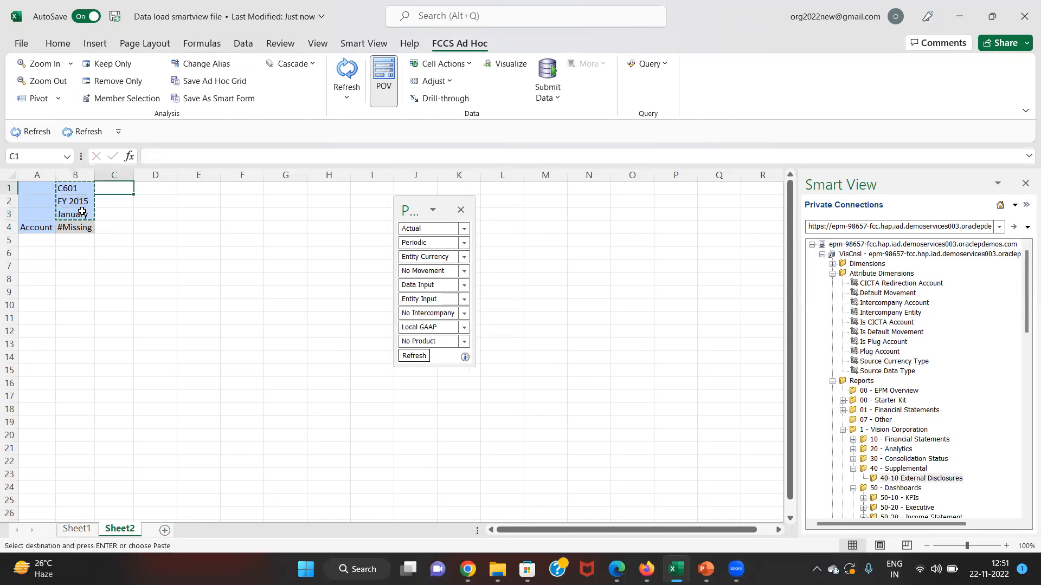
pyautogui.hotkey('shift', 'Down')
pyautogui.hotkey('shift', 'Down')
pyautogui.hotkey('shift', 'Right')
pyautogui.hotkey('shift', 'Right')
pyautogui.hotkey('shift', 'Right')
pyautogui.hotkey('shift', 'Right')
pyautogui.hotkey('shift', 'Right')
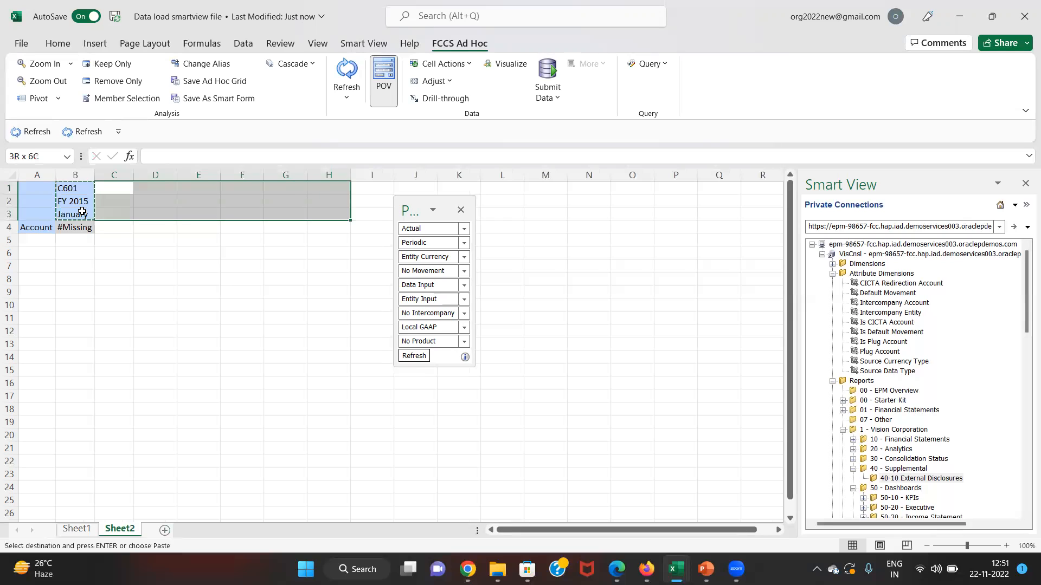
pyautogui.hotkey('shift', 'Right')
pyautogui.hotkey('shift', 'Right')
pyautogui.hotkey('shift', 'Right')
pyautogui.hotkey('ctrl', 'v')
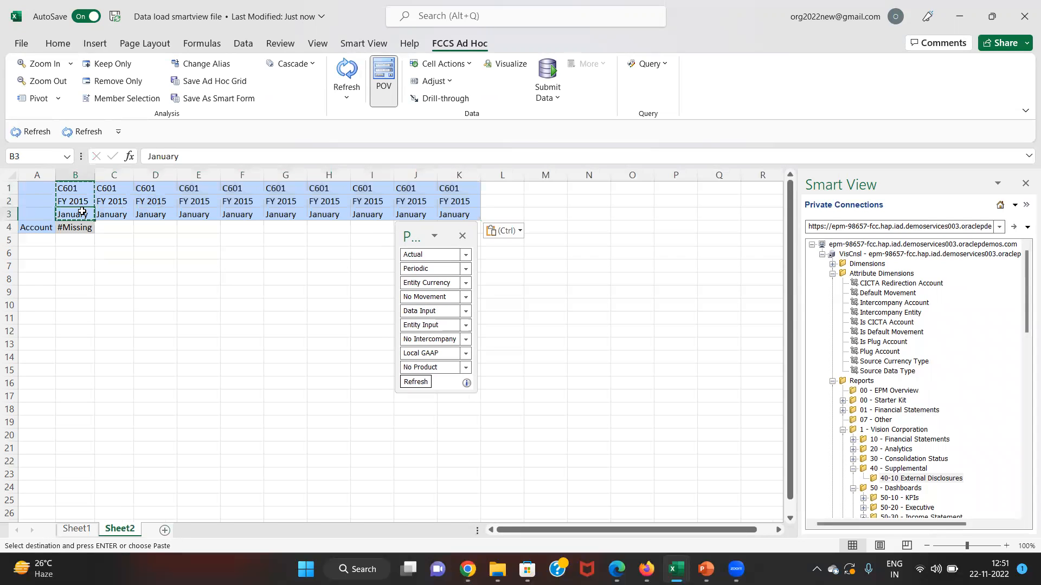
# - Fill the month headers from January through June to column K and refresh the grid
pyautogui.press('Right')
pyautogui.write('feb')
pyautogui.press('Return')
pyautogui.moveTo(82, 212); pyautogui.dragTo(186, 229)
pyautogui.moveTo(342, 228); pyautogui.dragTo(472, 230)
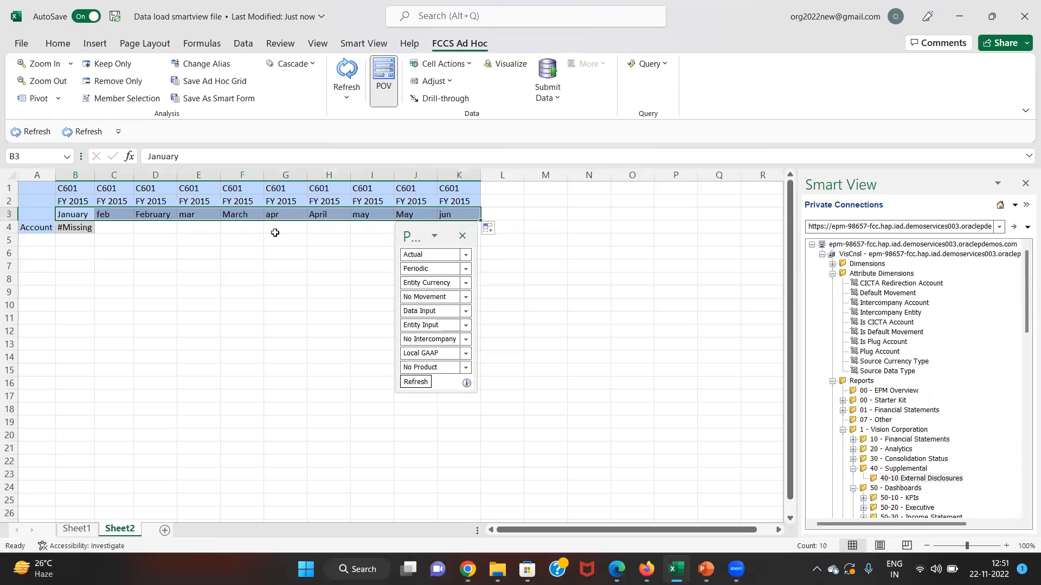
pyautogui.click(348, 60)
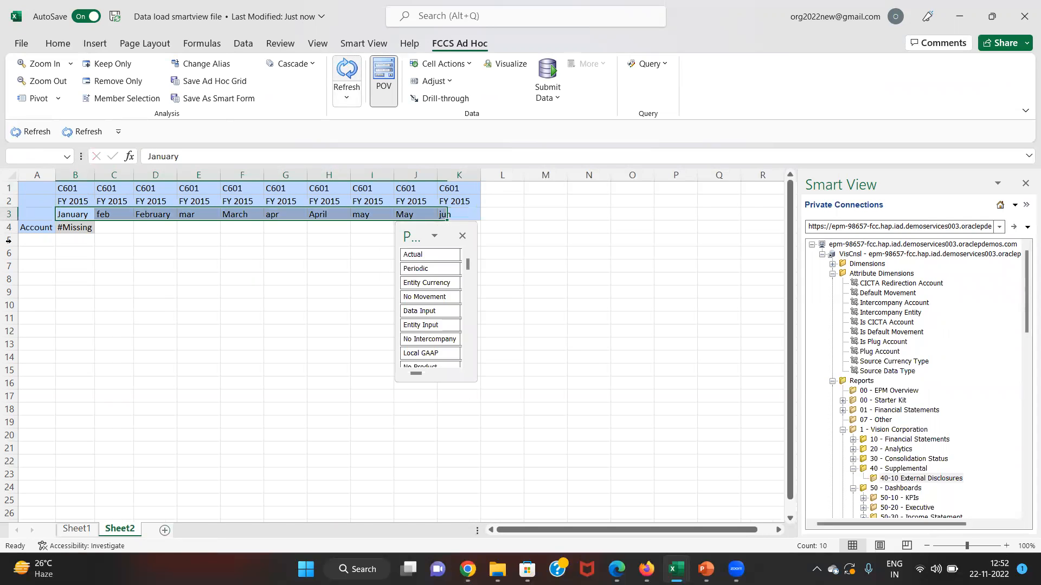
pyautogui.click(31, 228)
# - Paste the three account codes from dataloading into the rows, refresh, and dismiss the invalid-member error
pyautogui.hotkey('alt', 'Tab')
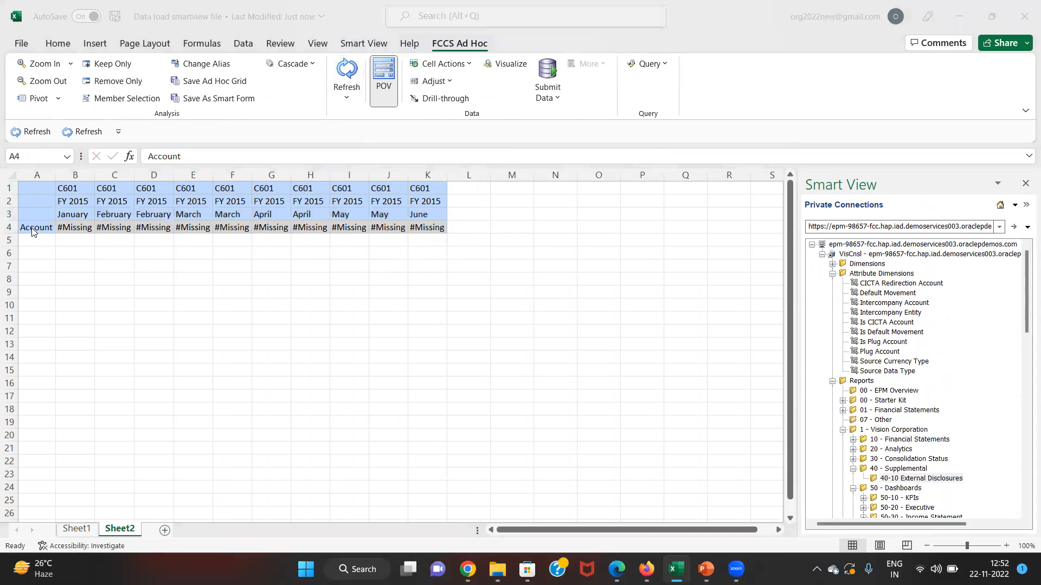
pyautogui.hotkey('ctrl', 'c')
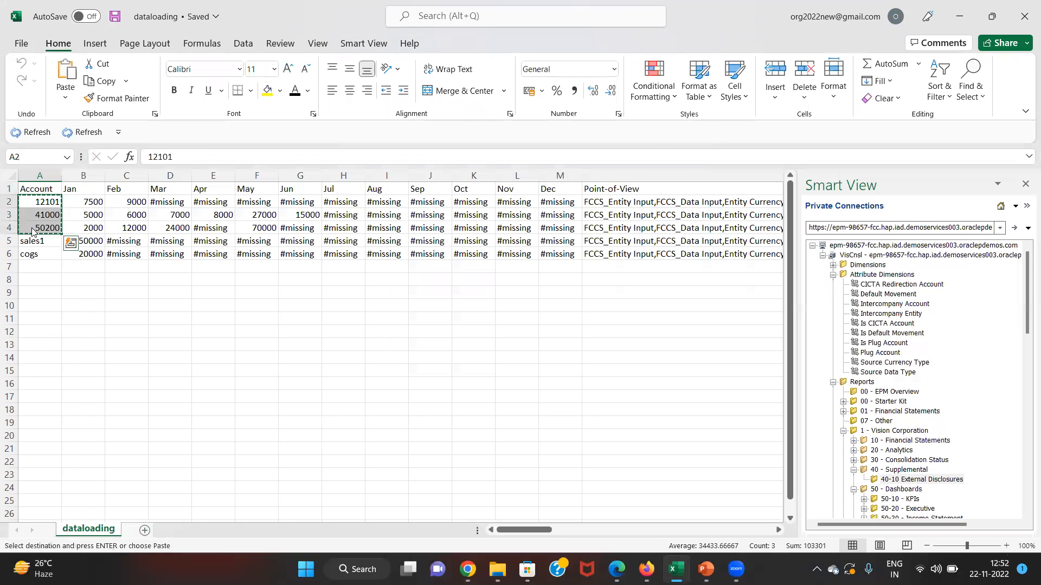
pyautogui.hotkey('alt', 'Tab')
pyautogui.hotkey('ctrl', 'v')
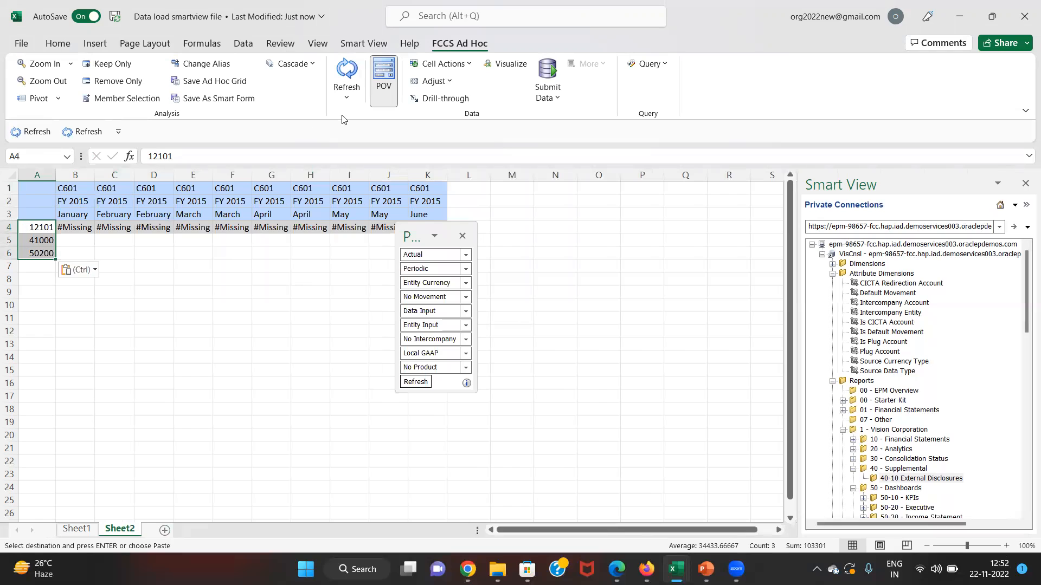
pyautogui.click(351, 66)
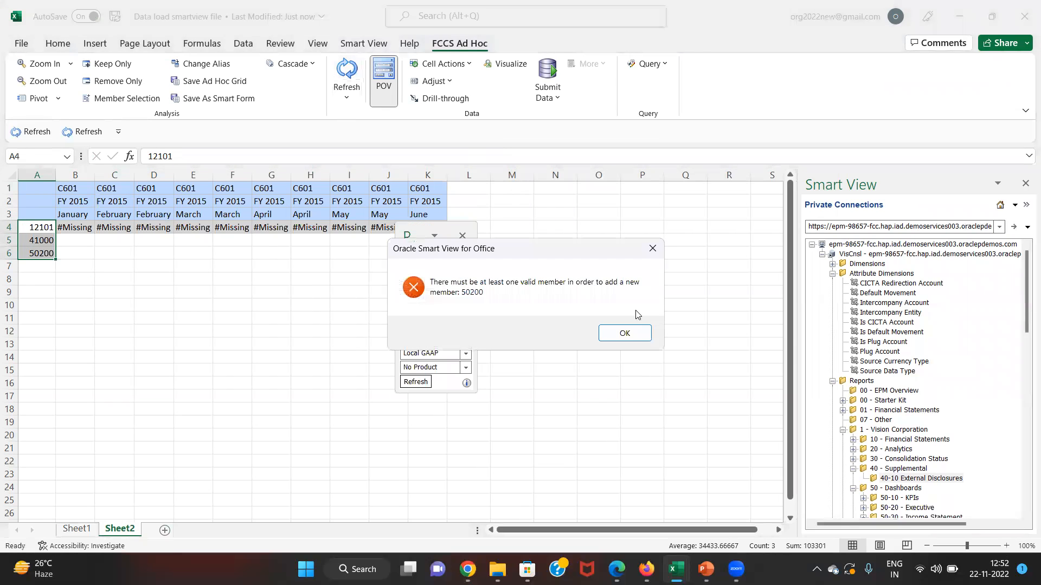
pyautogui.click(626, 332)
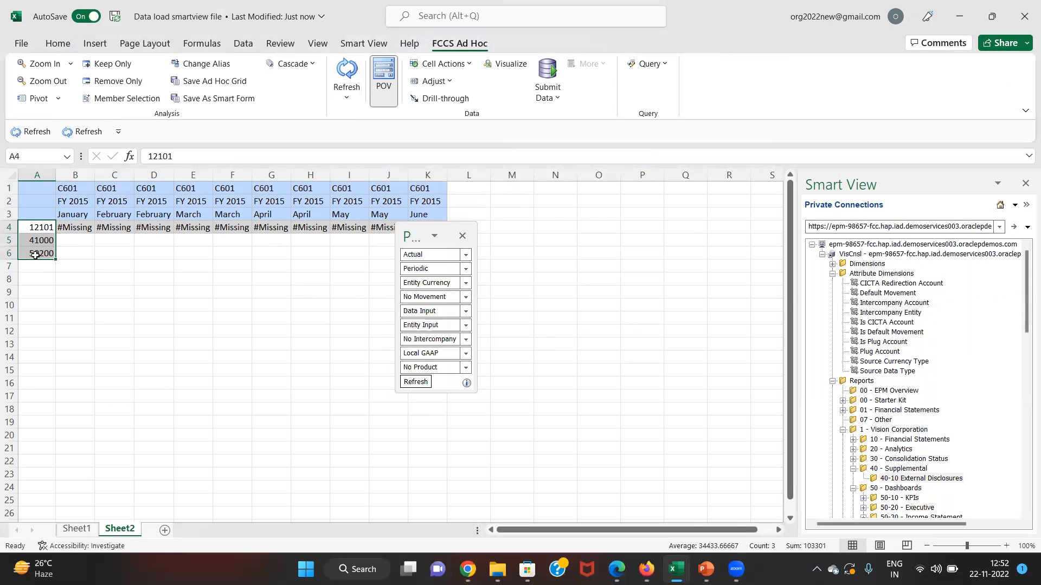
# - Shift the codes down a row, label the row header account, refresh, and move the POV panel aside
pyautogui.hotkey('ctrl', 'c')
pyautogui.press('Down')
pyautogui.hotkey('ctrl', 'v')
pyautogui.press('Up')
pyautogui.write('account')
pyautogui.press('Return')
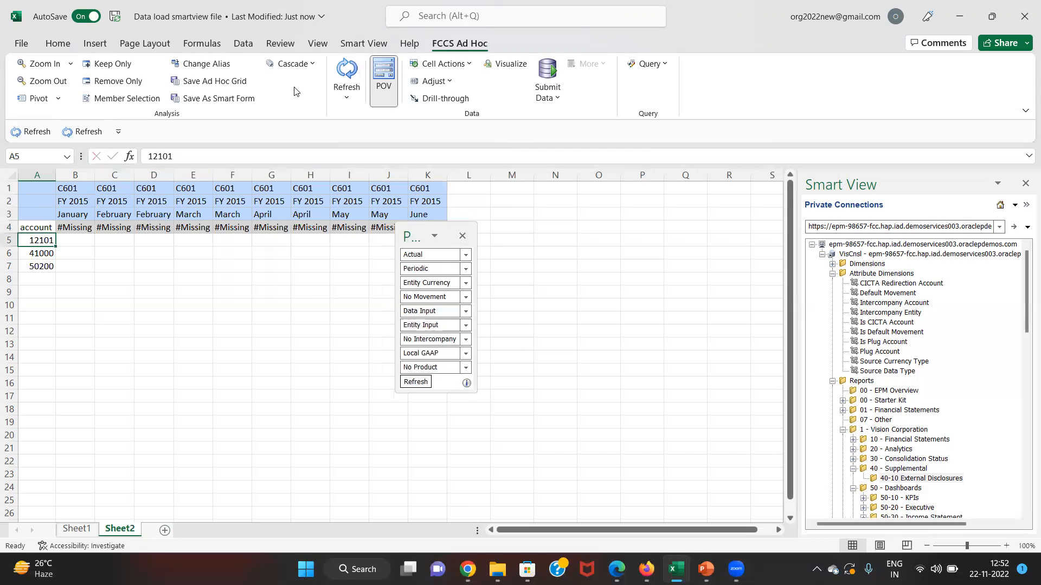
pyautogui.click(347, 70)
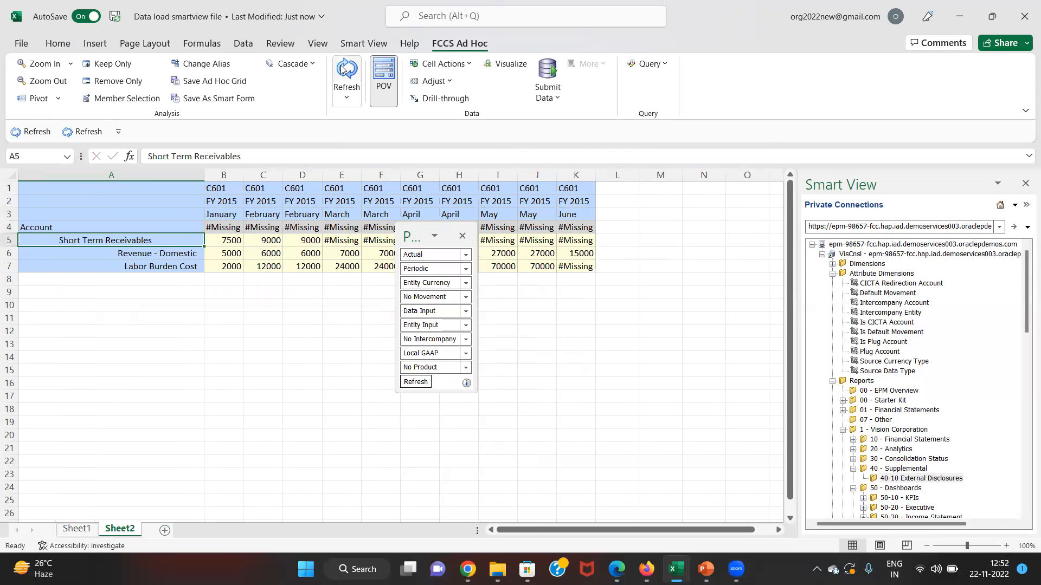
pyautogui.moveTo(418, 235); pyautogui.dragTo(637, 337)
# - Compare grid values with the dataloading workbook, then go to the duplicate month headers
pyautogui.click(350, 290)
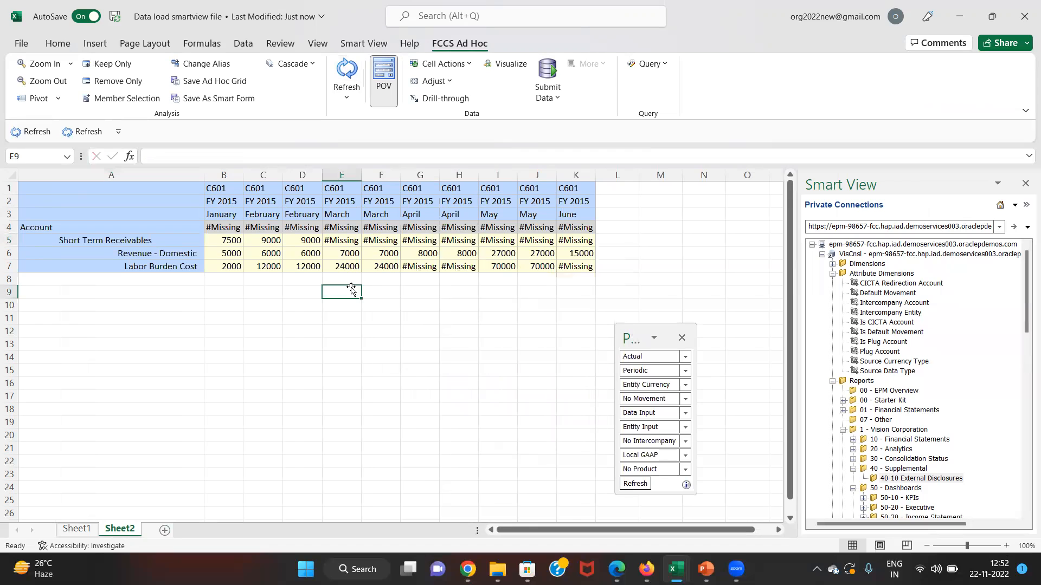
pyautogui.press('Up')
pyautogui.press('Up')
pyautogui.press('Left')
pyautogui.hotkey('alt', 'Tab')
pyautogui.press('Right')
pyautogui.hotkey('alt', 'Tab')
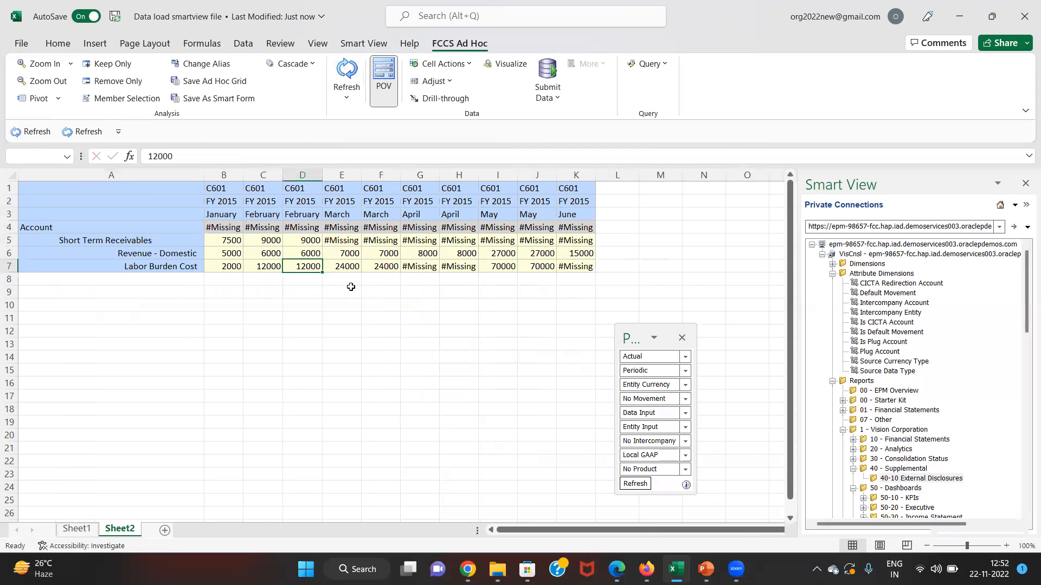
pyautogui.press('Right')
pyautogui.press('Right')
pyautogui.press('Up')
pyautogui.press('Right')
pyautogui.press('Right')
pyautogui.press('Right')
pyautogui.press('Right')
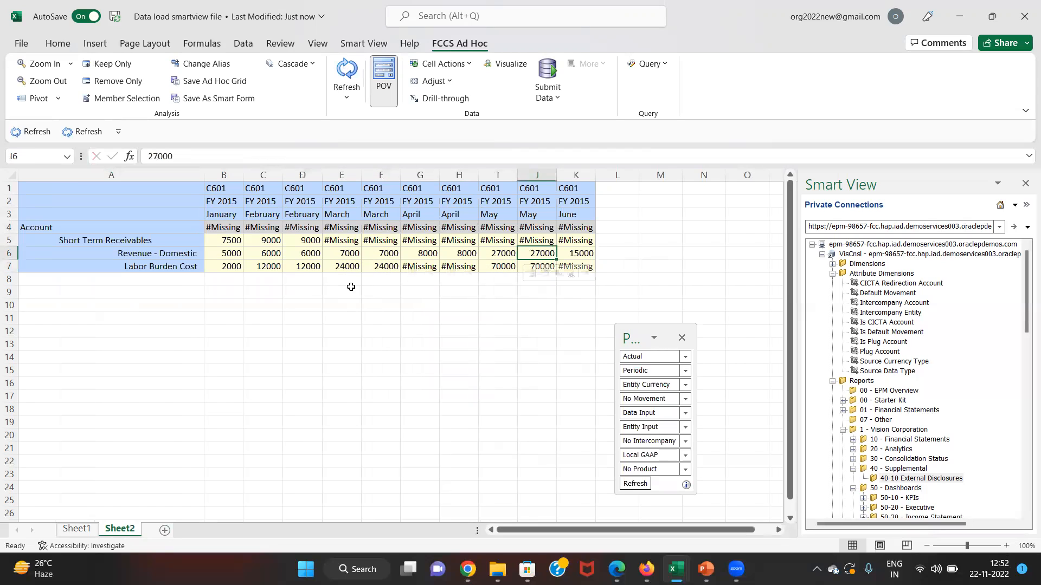
pyautogui.press('Up')
pyautogui.press('Up')
pyautogui.press('Up')
pyautogui.press('Left')
pyautogui.press('Left')
pyautogui.press('Left')
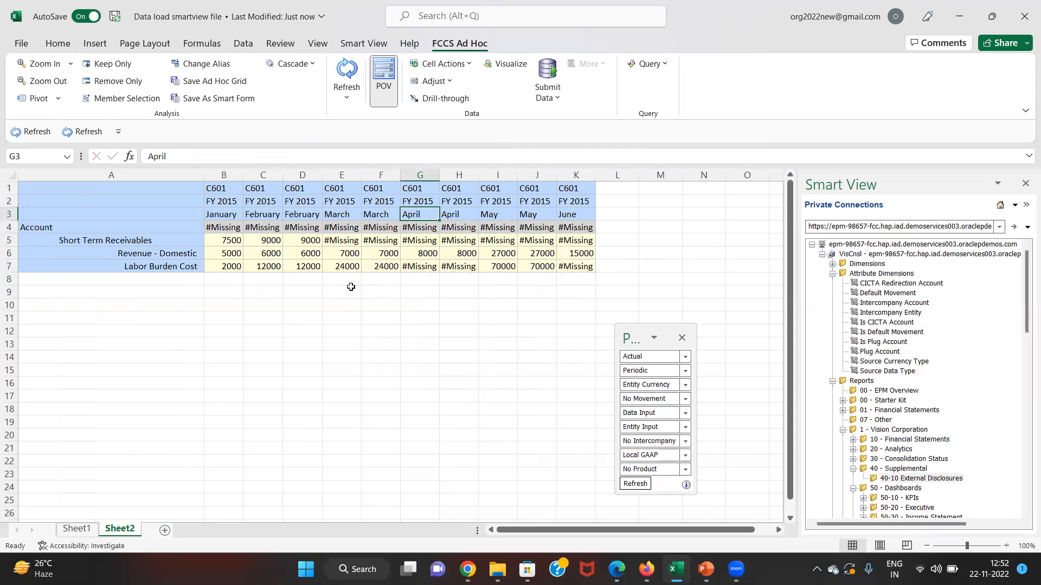
pyautogui.press('Left')
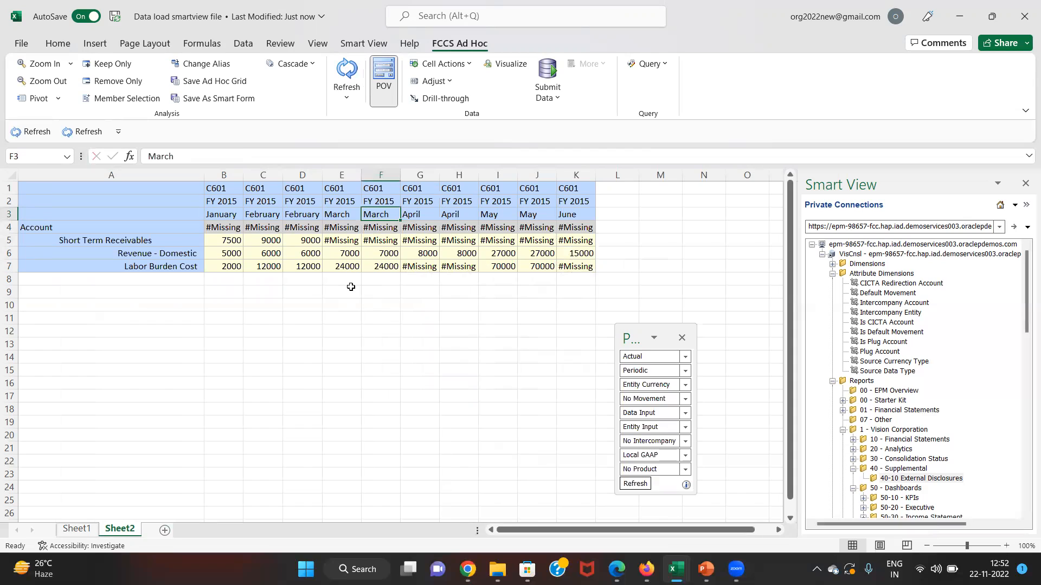
# - Relabel the duplicate month headers in D3:E3 as march and april
pyautogui.write('apri')
pyautogui.press('Escape')
pyautogui.press('Left')
pyautogui.press('Left')
pyautogui.write('march')
pyautogui.press('Return')
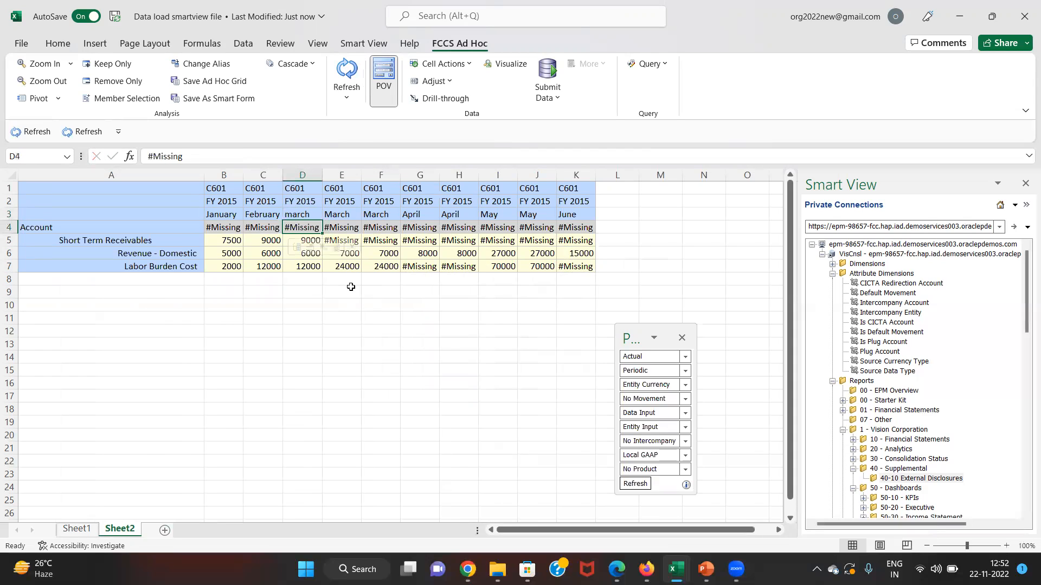
pyautogui.press('Up')
pyautogui.press('Right')
pyautogui.write('april')
pyautogui.press('Return')
# - Fill the January–April headers across to October (K3) and refresh the grid
pyautogui.press('Up')
pyautogui.press('Right')
pyautogui.press('Left')
pyautogui.press('Left')
pyautogui.press('Left')
pyautogui.press('Left')
pyautogui.hotkey('shift', 'Right')
pyautogui.hotkey('shift', 'Right')
pyautogui.hotkey('shift', 'Right')
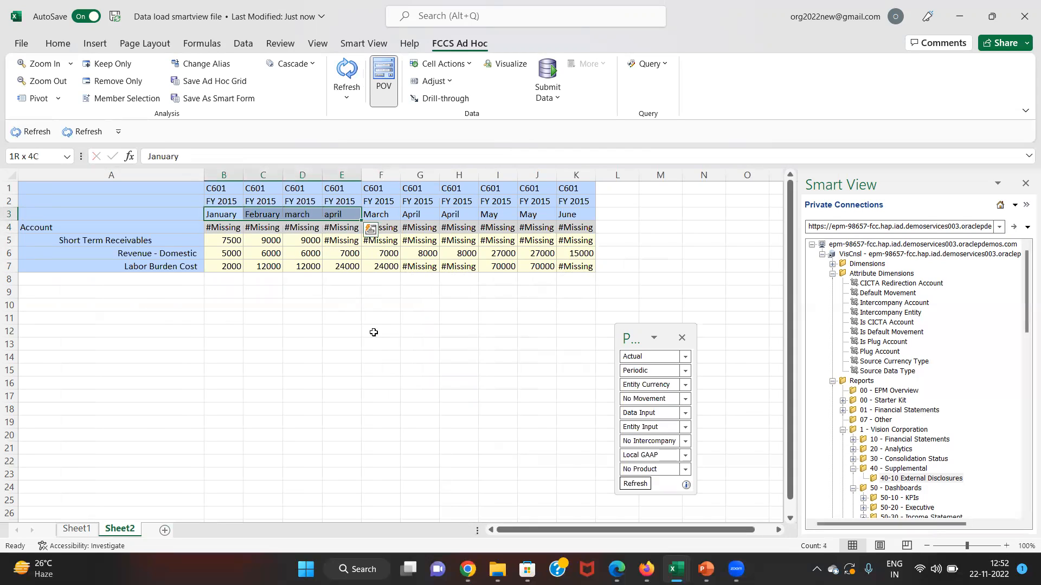
pyautogui.moveTo(361, 222); pyautogui.dragTo(582, 214)
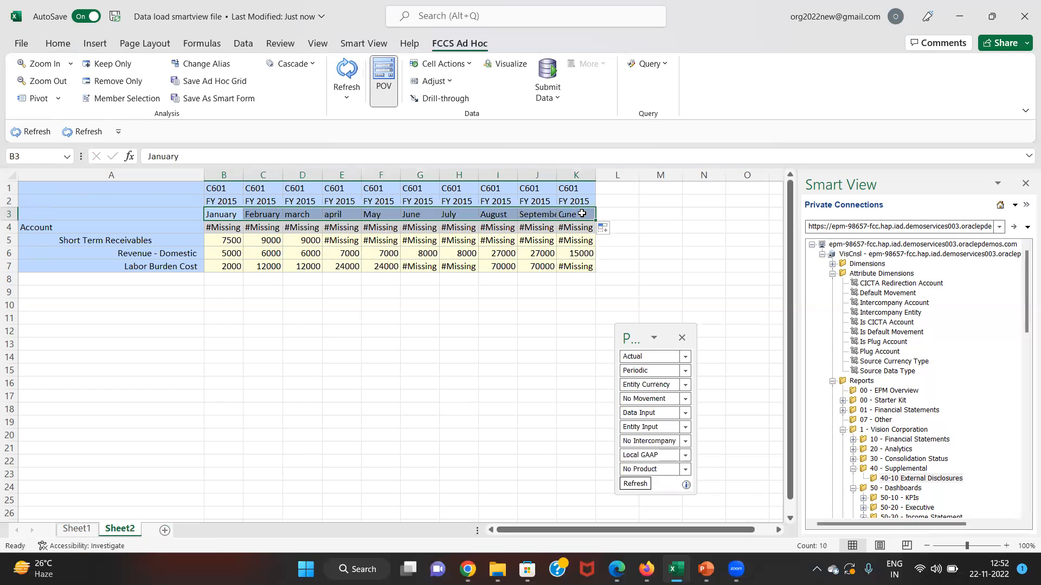
pyautogui.click(347, 74)
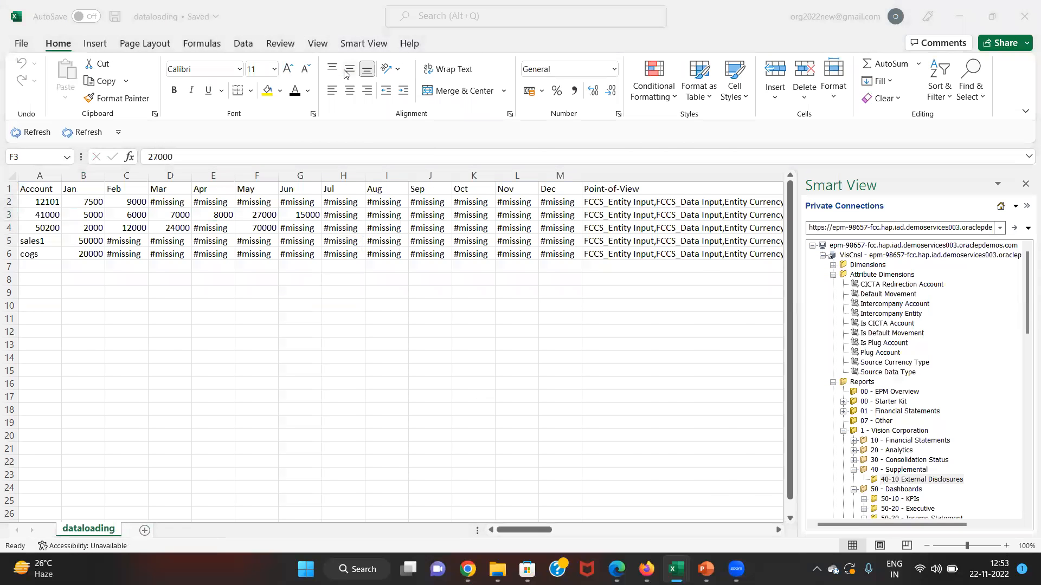
# - Refresh the recent jobs list, then review account 41000's January–June values in dataloading
pyautogui.hotkey('alt', 'Tab')
pyautogui.hotkey('alt', 'Tab')
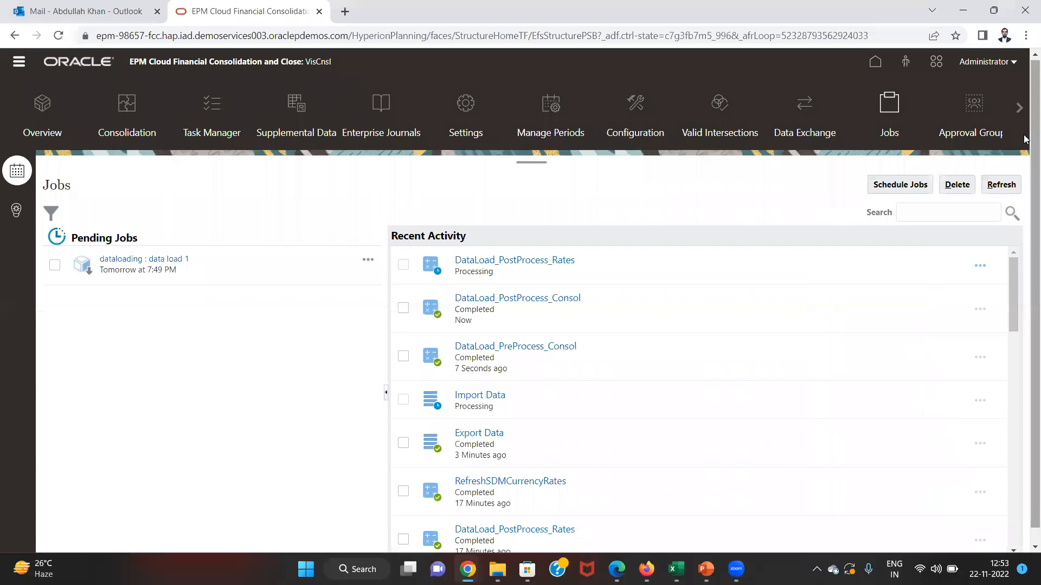
pyautogui.click(999, 183)
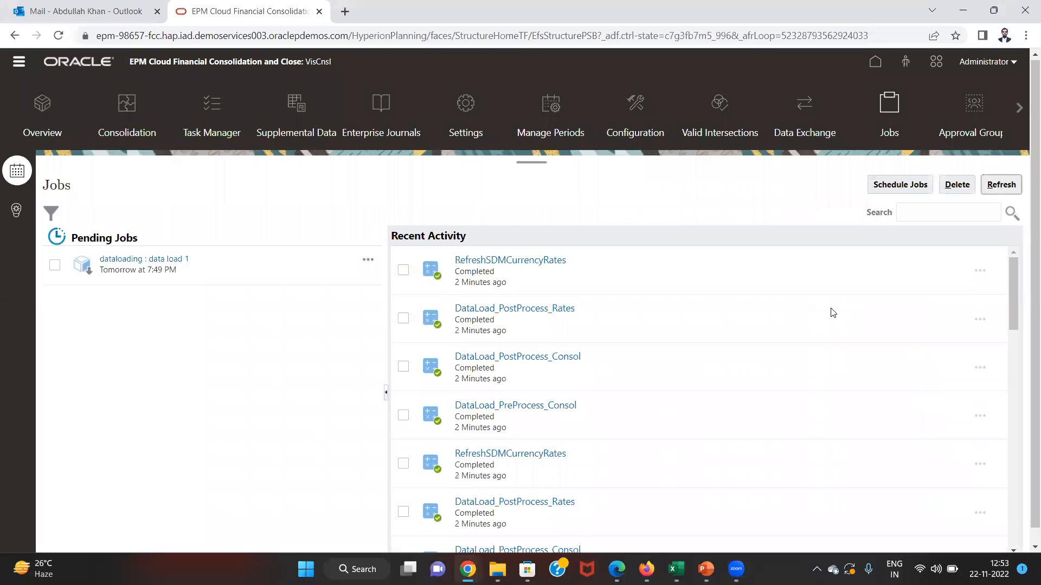
pyautogui.hotkey('alt', 'Tab')
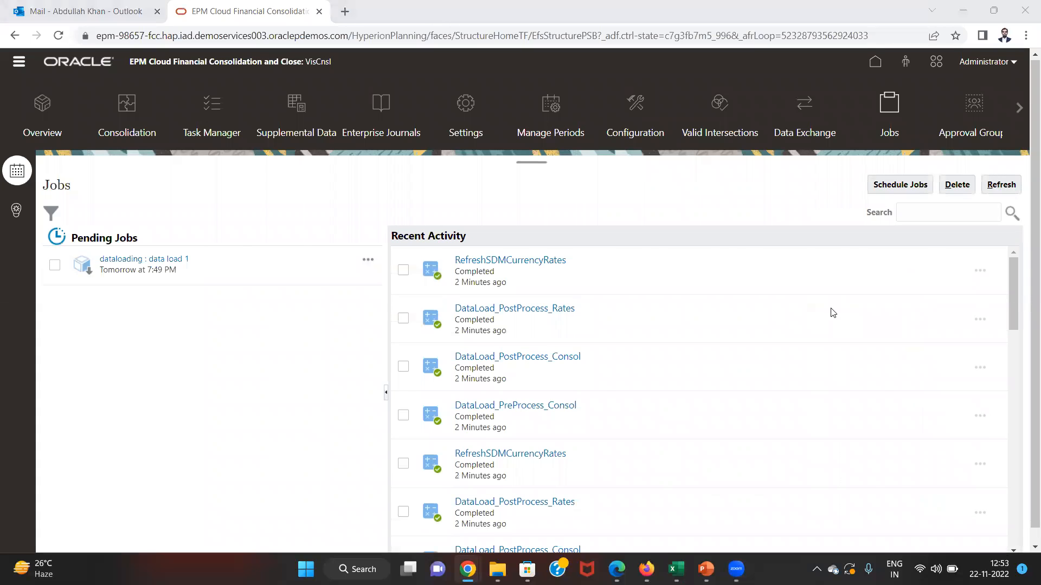
pyautogui.press('Left')
pyautogui.press('Left')
pyautogui.press('Left')
pyautogui.press('Left')
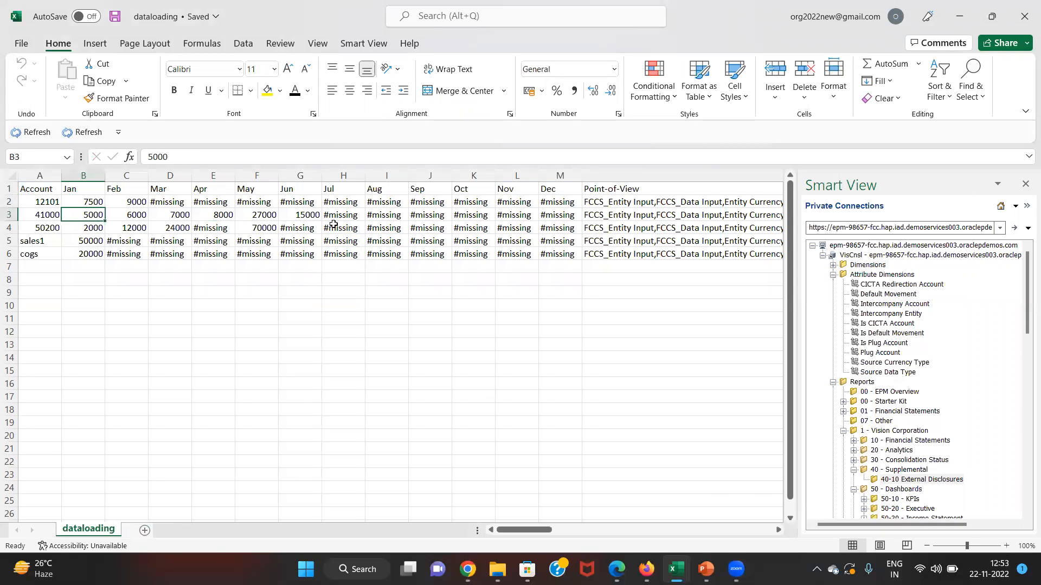
pyautogui.press('Right')
pyautogui.press('Right')
pyautogui.press('Left')
pyautogui.press('Left')
pyautogui.press('Right')
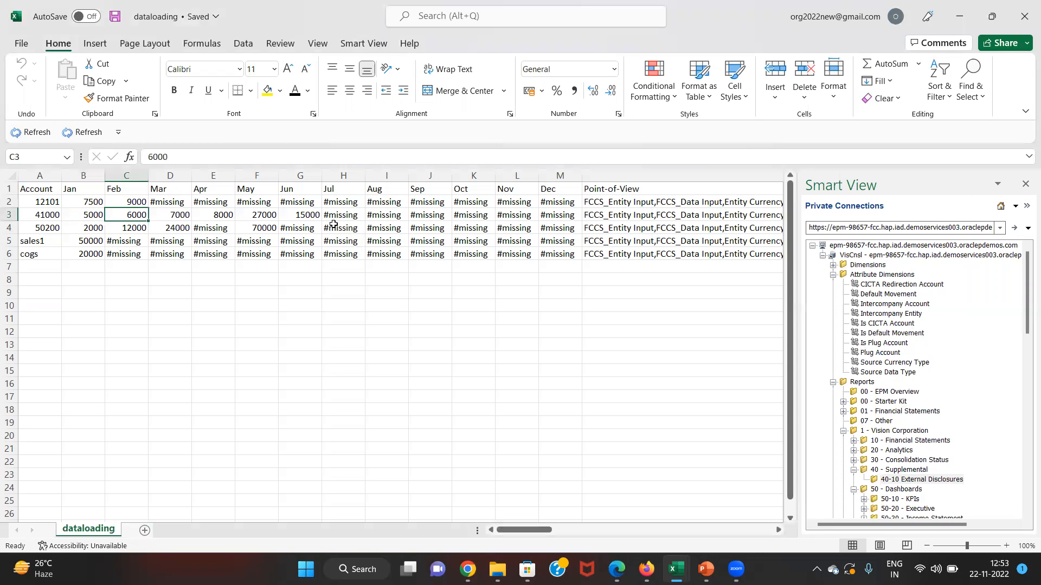
pyautogui.press('Right')
pyautogui.press('Right')
pyautogui.press('Right')
pyautogui.press('Right')
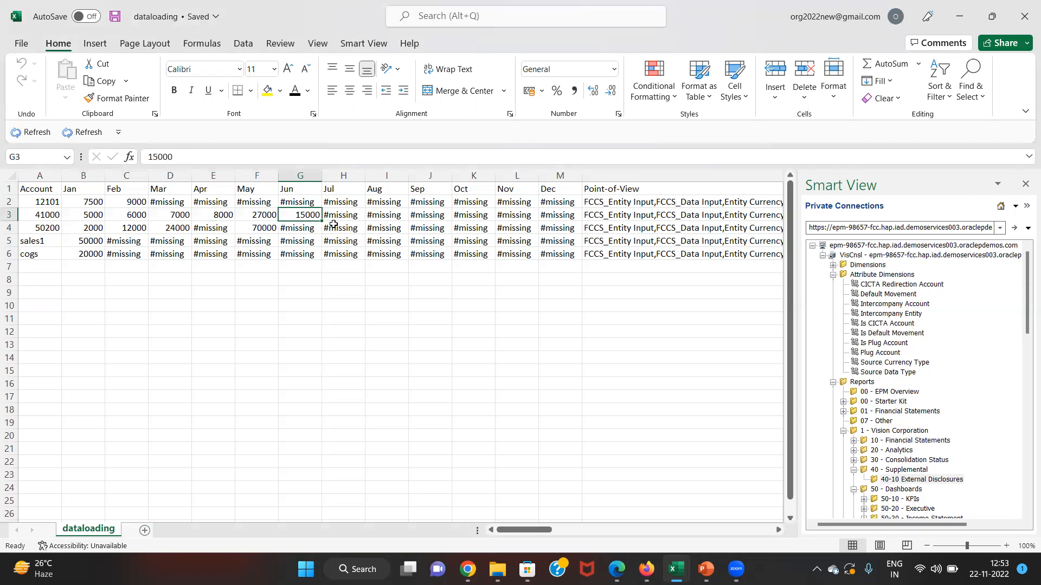
pyautogui.hotkey('alt', 'Tab')
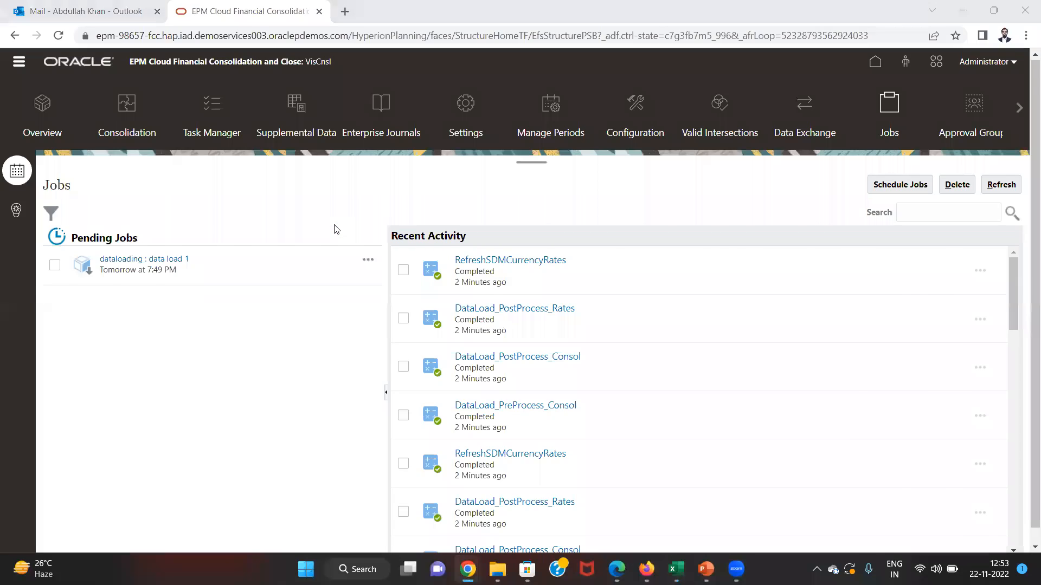
pyautogui.hotkey('alt', 'Tab')
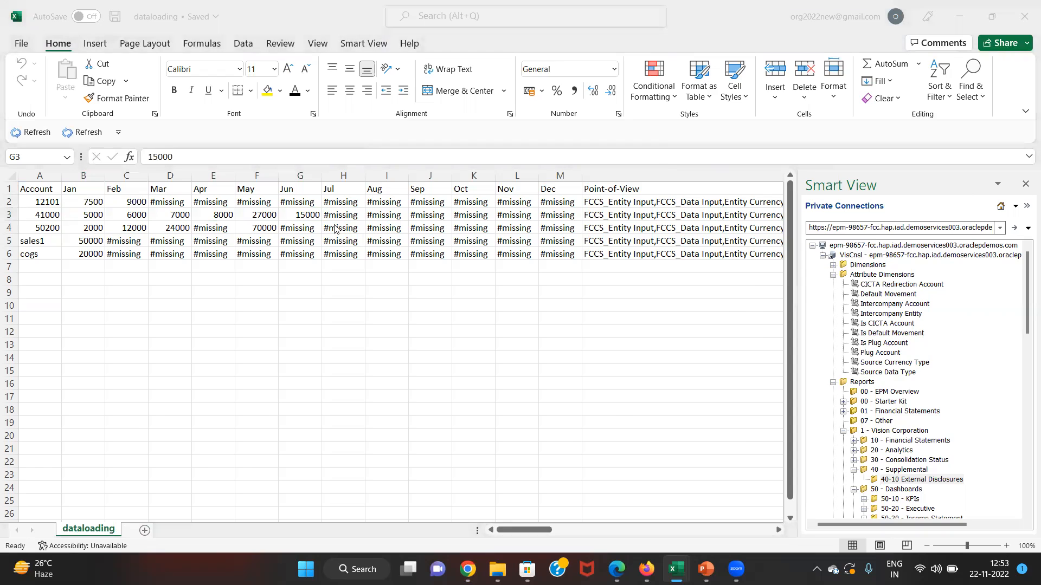
# - Compare Smart View Revenue - Domestic and Labor Burden Cost values against dataloading's 50200 row
pyautogui.hotkey('alt', 'Tab')
pyautogui.press('Tab')
pyautogui.press('Left')
pyautogui.hotkey('shift', 'Left')
pyautogui.hotkey('shift', 'Left')
pyautogui.hotkey('shift', 'Left')
pyautogui.hotkey('shift', 'Left')
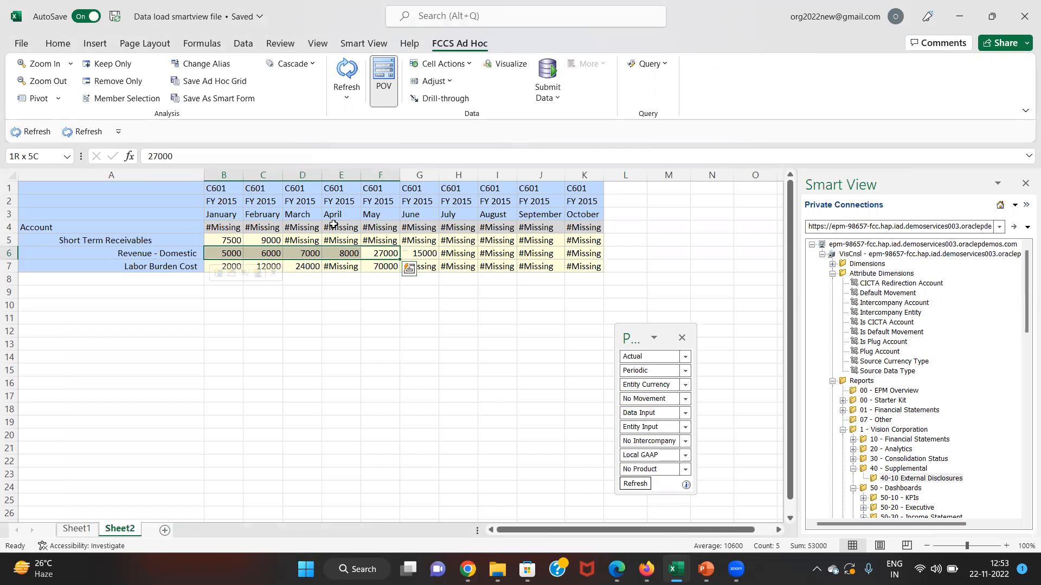
pyautogui.press('Down')
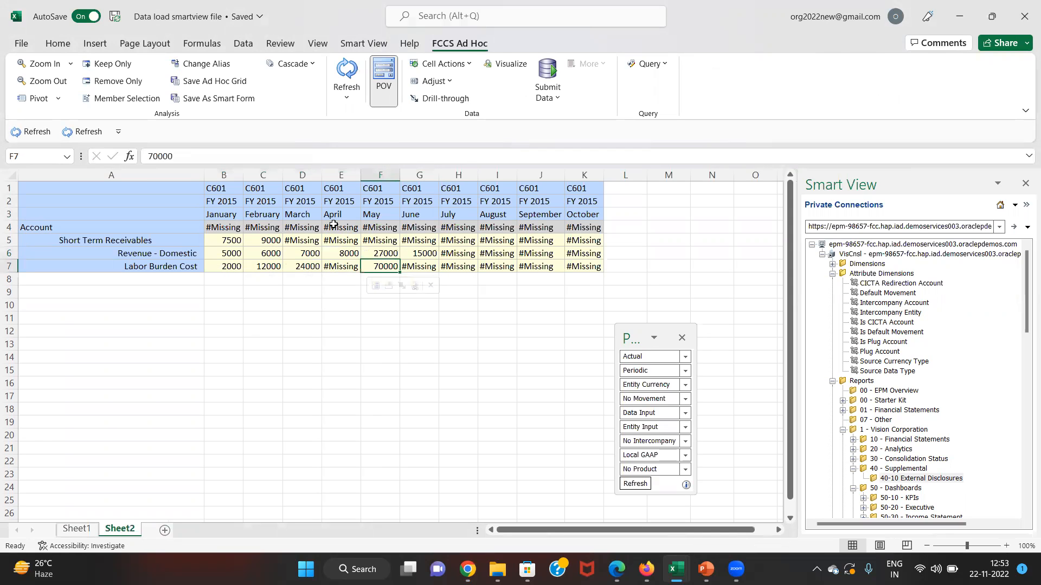
pyautogui.hotkey('alt', 'Tab')
pyautogui.press('Down')
pyautogui.press('Left')
pyautogui.press('Left')
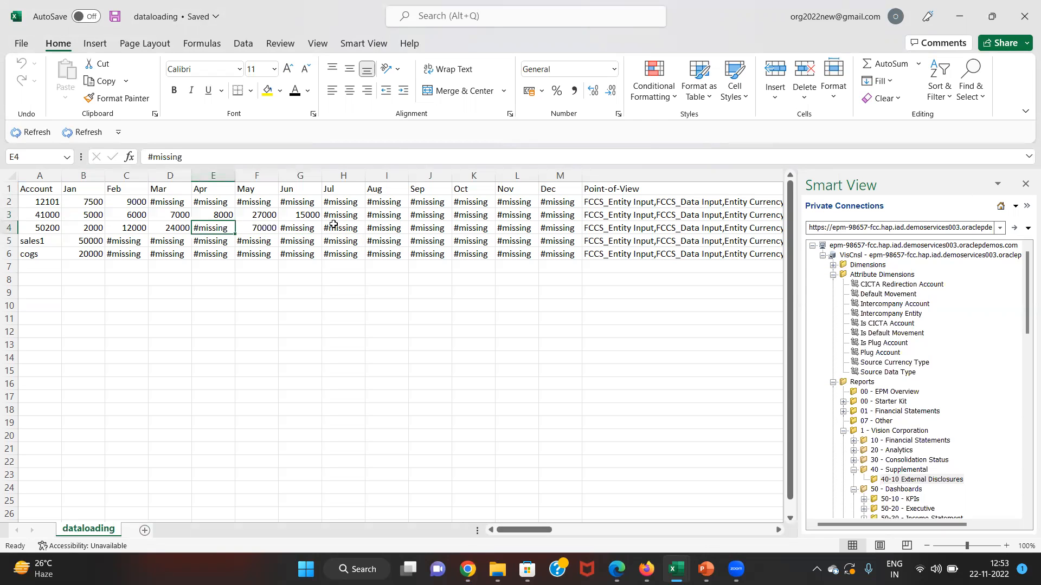
pyautogui.press('Right')
pyautogui.hotkey('alt', 'Tab')
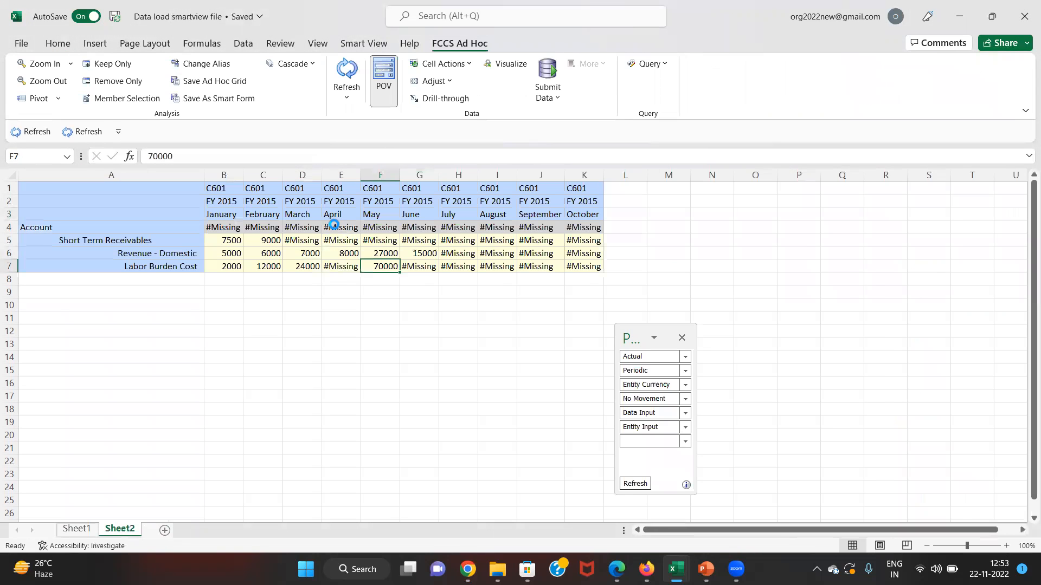
pyautogui.press('Left')
pyautogui.press('Up')
pyautogui.press('Up')
pyautogui.press('Up')
pyautogui.press('Up')
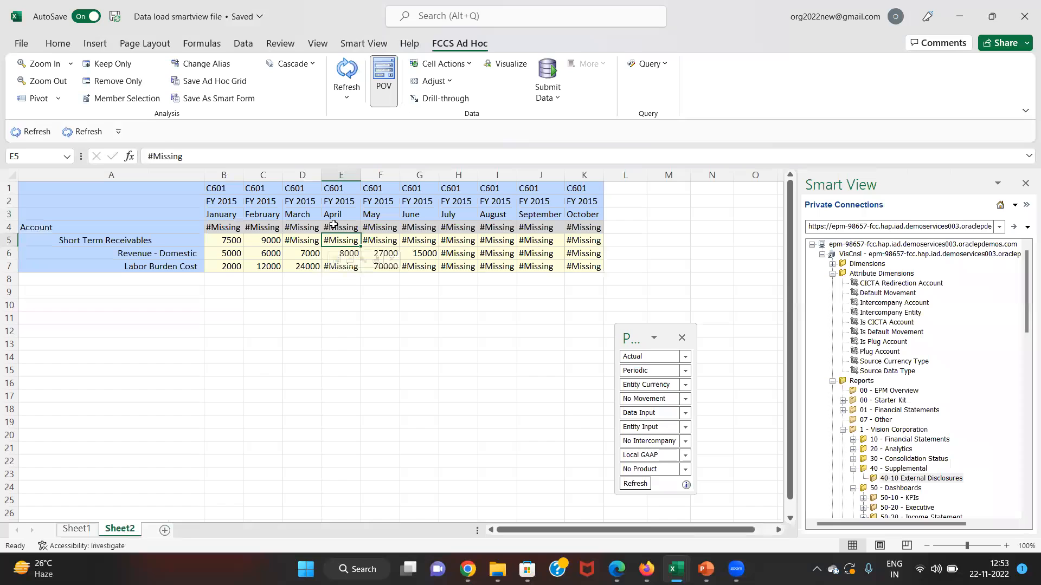
pyautogui.press('Down')
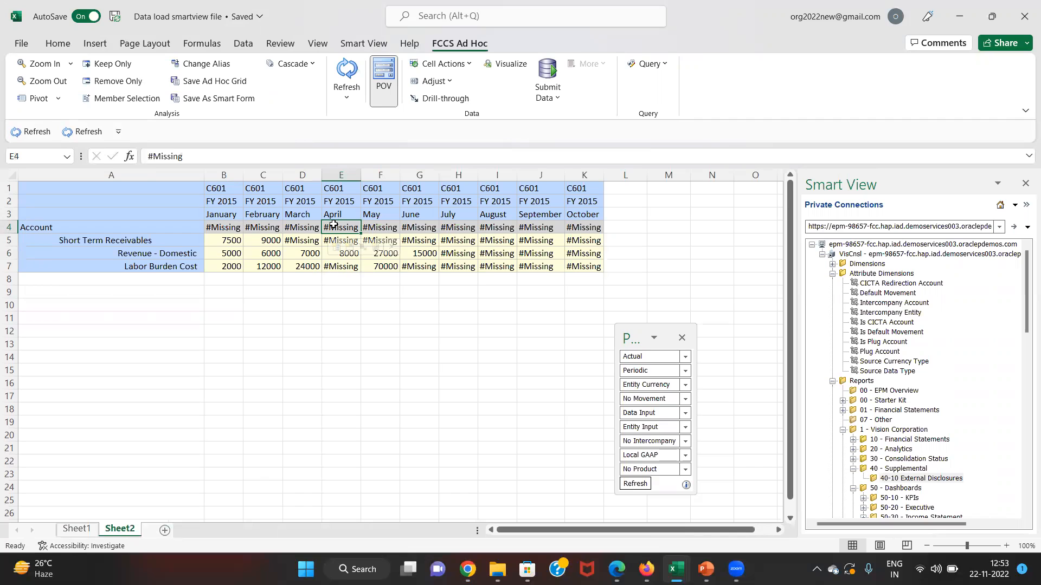
# - Check the Labor Burden Cost row, then select the whole row below account 41000 in dataloading
pyautogui.press('Down')
pyautogui.press('Down')
pyautogui.press('Down')
pyautogui.press('Left')
pyautogui.press('Left')
pyautogui.press('Left')
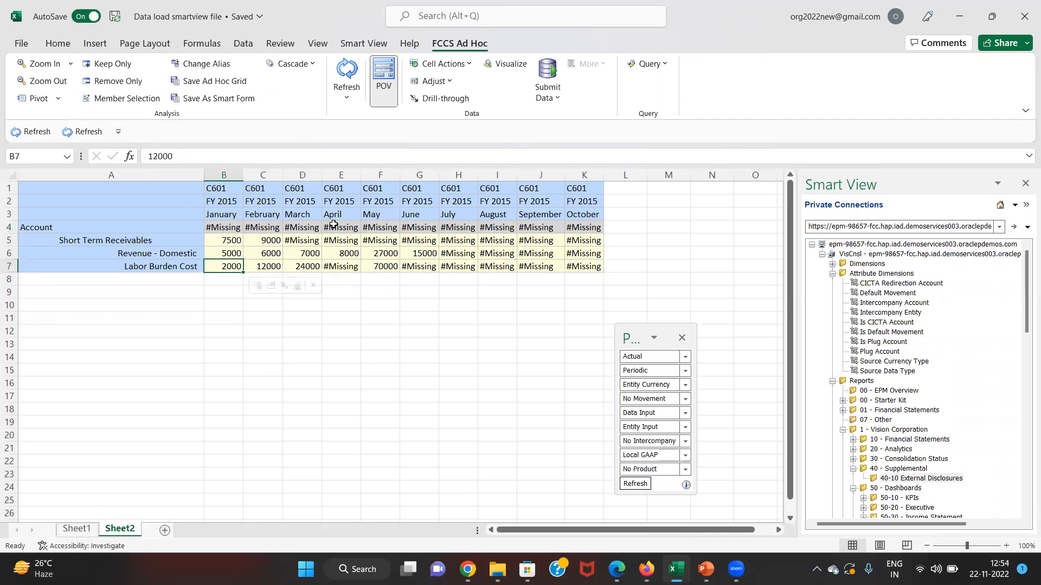
pyautogui.press('Up')
pyautogui.press('Left')
pyautogui.hotkey('alt', 'Tab')
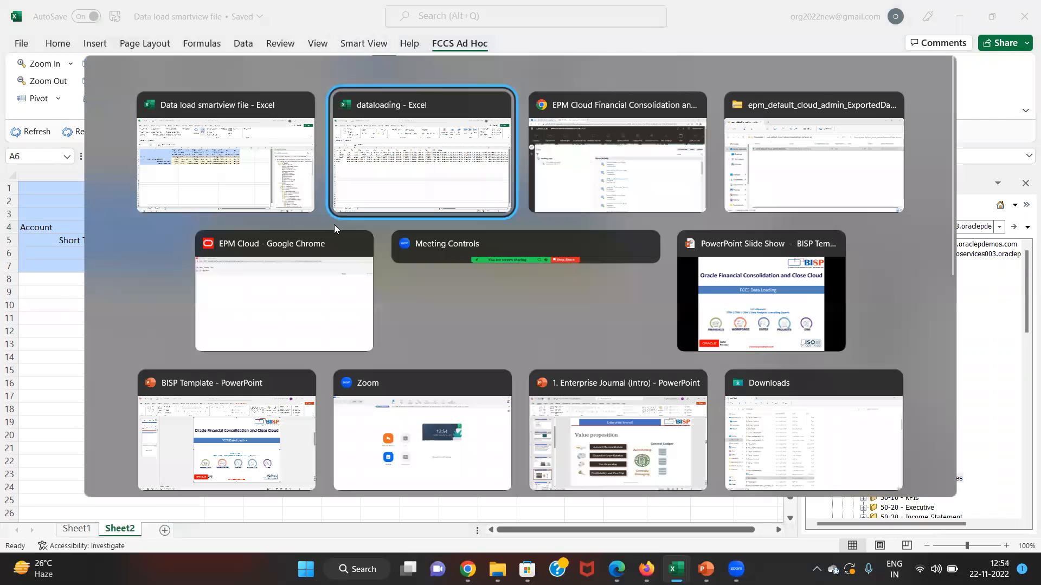
pyautogui.press('Left')
pyautogui.press('Left')
pyautogui.press('Left')
pyautogui.press('Left')
pyautogui.press('Up')
pyautogui.press('Left')
pyautogui.press('Down')
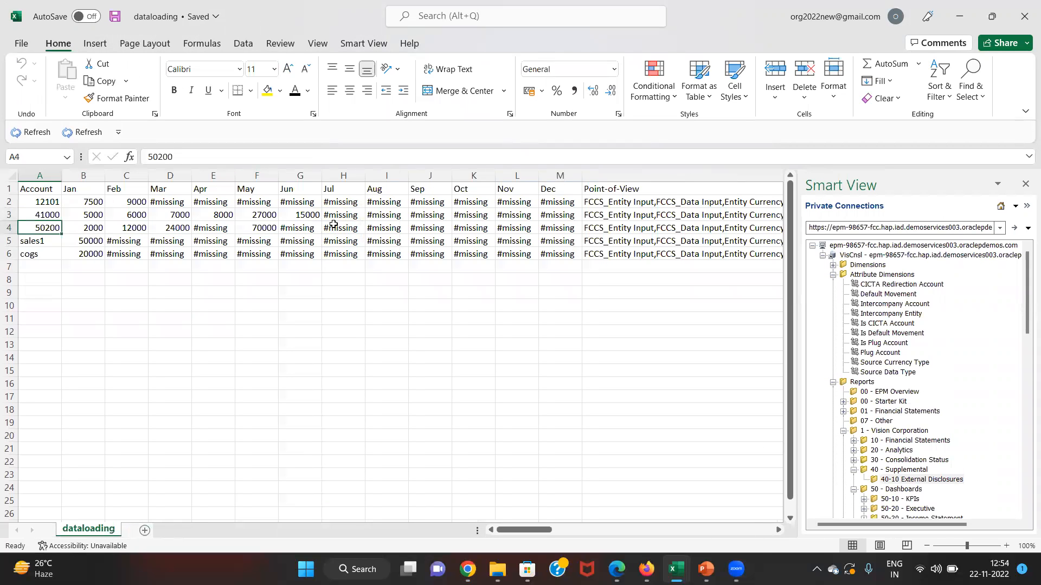
pyautogui.hotkey('shift', 'space')
# - Insert a blank row under account 41000 and copy 41000 into it
pyautogui.hotkey('ctrl', 'shift', '+')
pyautogui.press('Left')
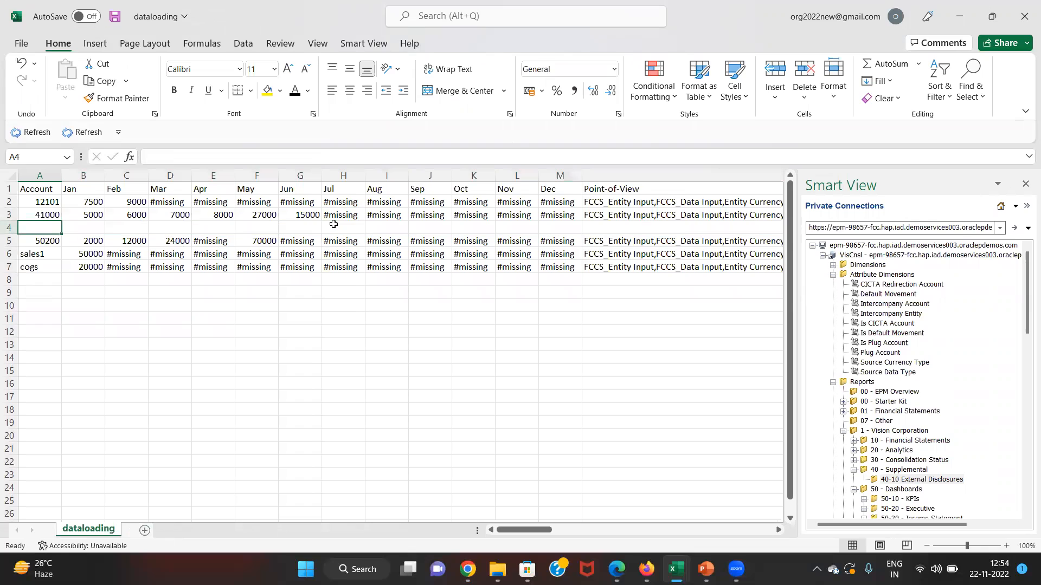
pyautogui.hotkey('ctrl', 'd')
pyautogui.press('Right')
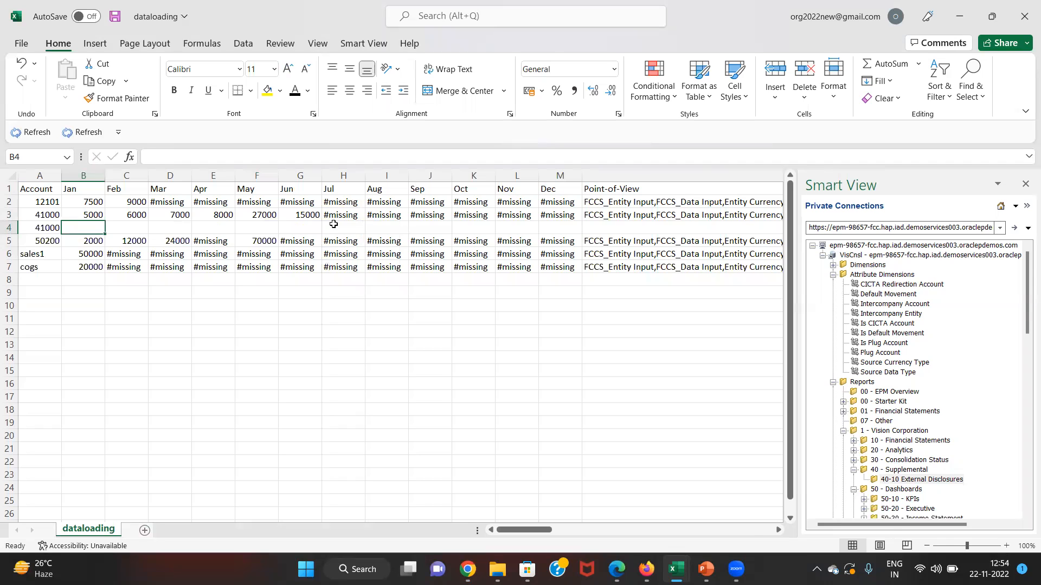
pyautogui.press('Left')
pyautogui.press('Up')
pyautogui.press('Right')
pyautogui.press('Down')
# - Enter Jan–Apr values 1000, 4000, 6000 and 15000 in the new row
pyautogui.write('1000')
pyautogui.press('Tab')
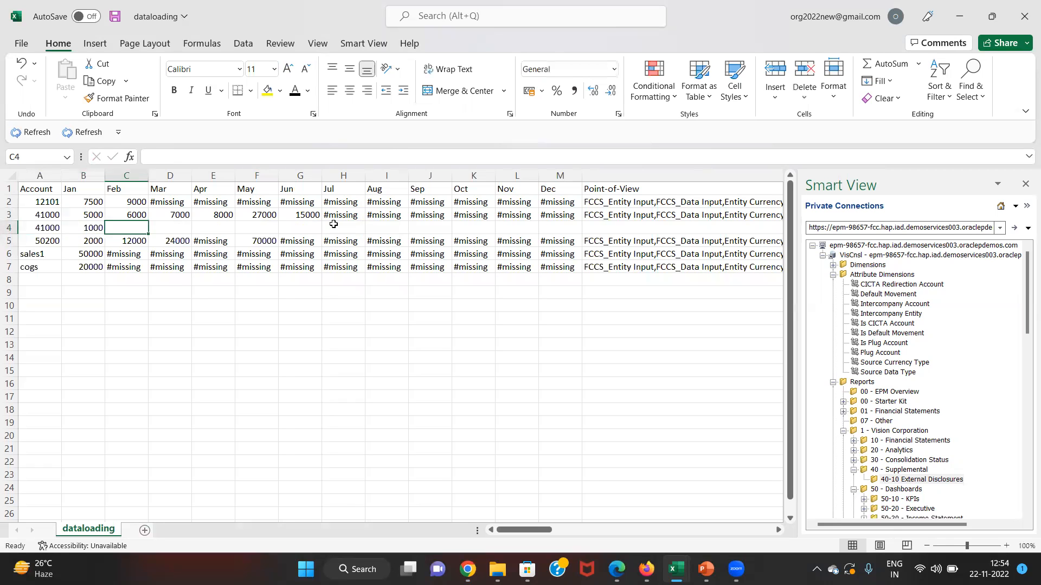
pyautogui.write('4000')
pyautogui.press('Return')
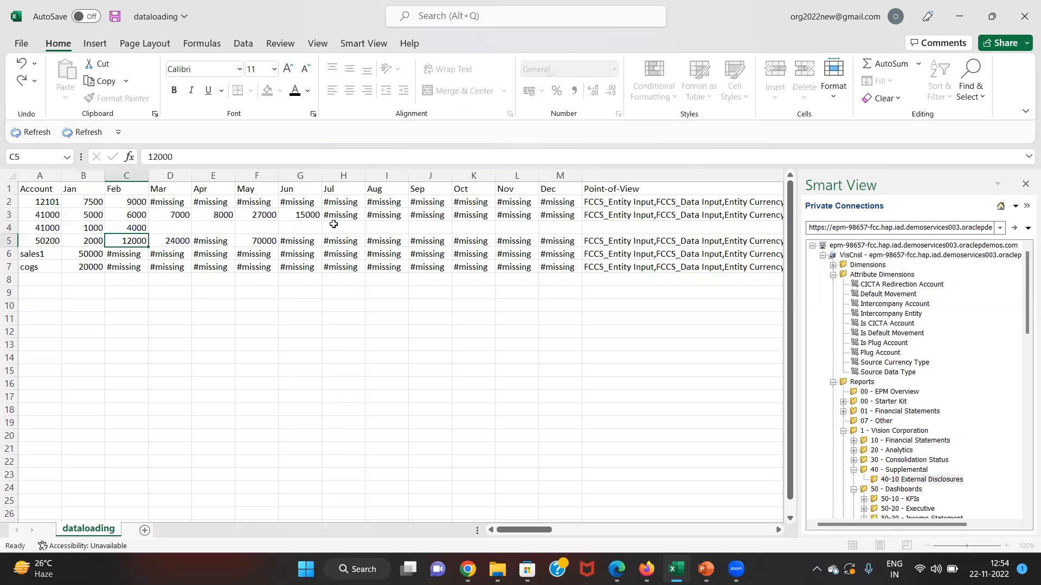
pyautogui.press('Up')
pyautogui.press('Right')
pyautogui.write('6000')
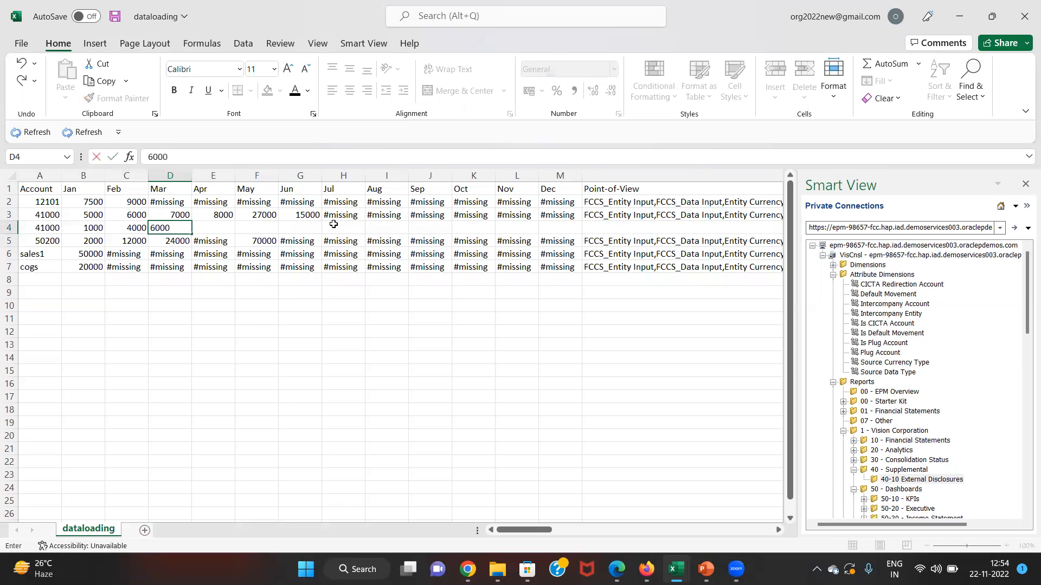
pyautogui.press('Tab')
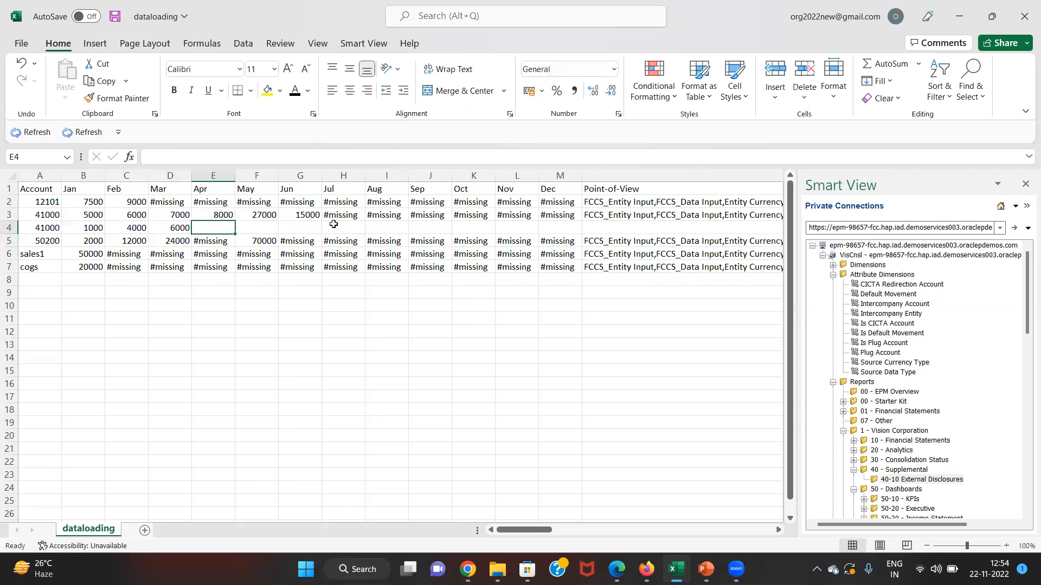
pyautogui.write('15000')
pyautogui.press('Return')
# - Fill May through Dec of the new row with #missing
pyautogui.press('Up')
pyautogui.press('Right')
pyautogui.press('Down')
pyautogui.press('Right')
pyautogui.hotkey('ctrl', 'c')
pyautogui.press('Up')
pyautogui.press('Left')
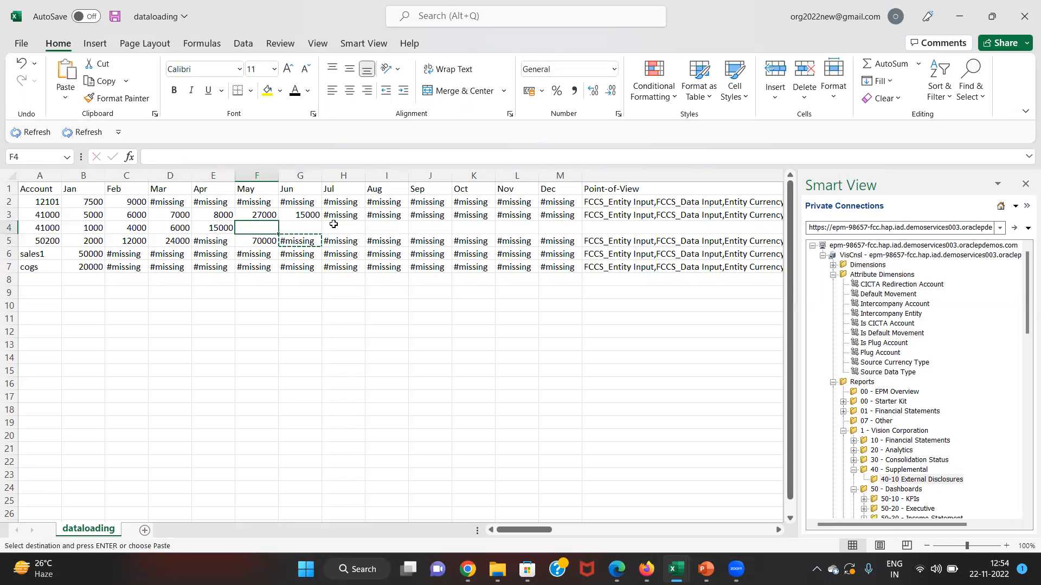
pyautogui.hotkey('shift', 'Right')
pyautogui.hotkey('shift', 'Right')
pyautogui.hotkey('shift', 'Right')
pyautogui.hotkey('shift', 'Right')
pyautogui.hotkey('shift', 'Right')
pyautogui.hotkey('shift', 'Right')
pyautogui.hotkey('shift', 'Right')
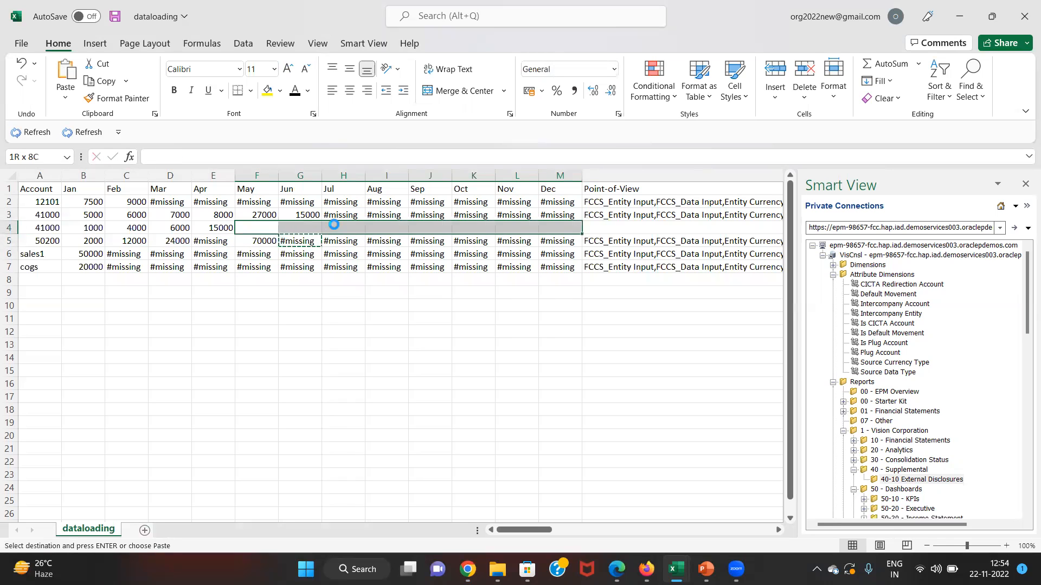
pyautogui.hotkey('ctrl', 'v')
# - Copy the Point-of-View and Consol values into the new row and save dataloading
pyautogui.press('Right')
pyautogui.press('Right')
pyautogui.press('Right')
pyautogui.press('Right')
pyautogui.press('Right')
pyautogui.press('Right')
pyautogui.press('Right')
pyautogui.press('Right')
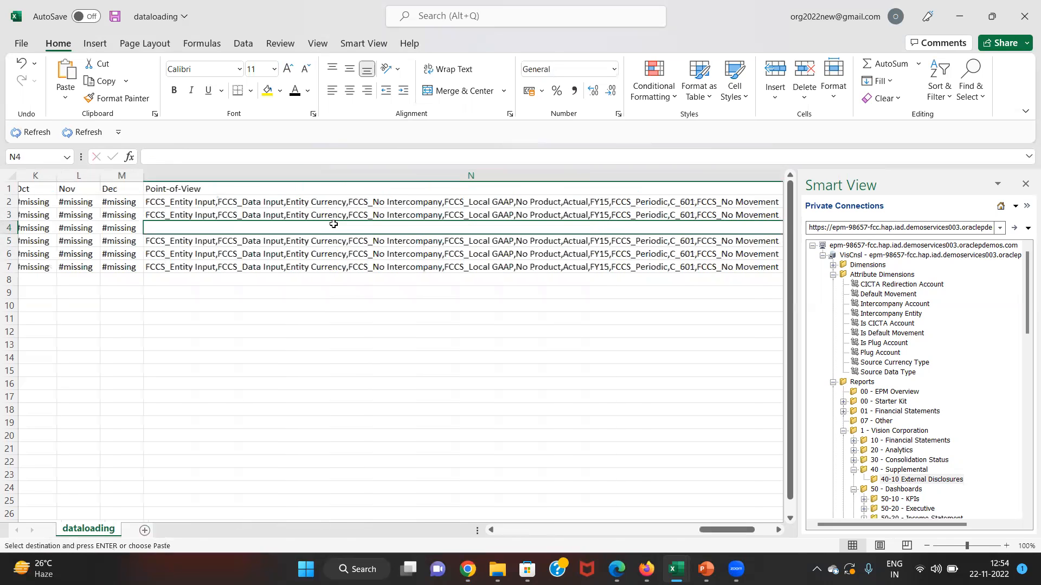
pyautogui.hotkey('ctrl', 'd')
pyautogui.press('Right')
pyautogui.hotkey('ctrl', 'd')
pyautogui.press('Left')
pyautogui.press('Left')
pyautogui.press('Left')
pyautogui.press('Left')
pyautogui.press('Left')
pyautogui.press('Left')
pyautogui.press('Left')
pyautogui.press('Left')
pyautogui.press('Left')
pyautogui.press('Left')
pyautogui.press('Left')
pyautogui.press('Left')
pyautogui.press('Left')
pyautogui.press('Left')
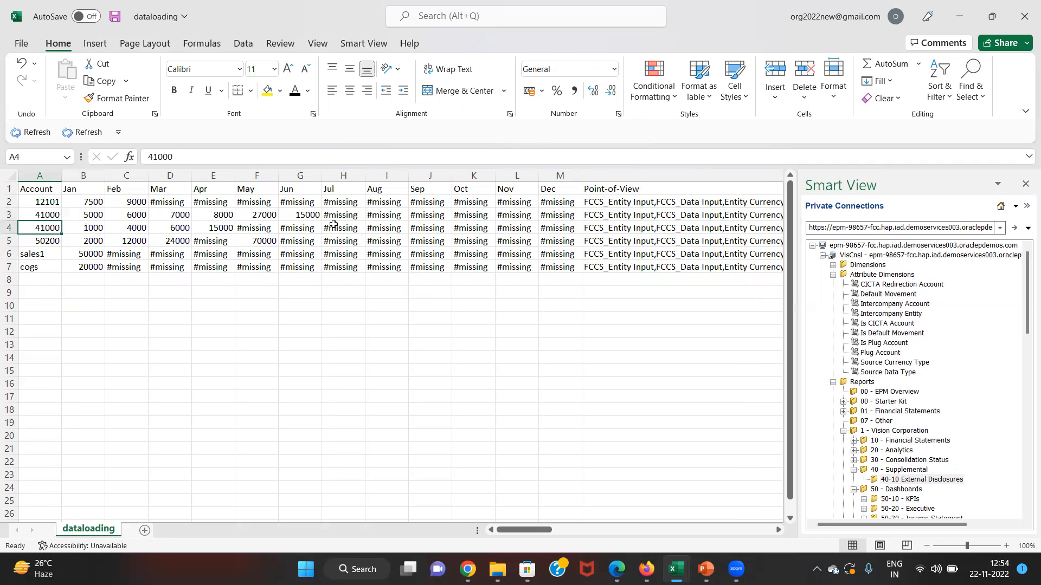
pyautogui.hotkey('ctrl', 's')
pyautogui.hotkey('alt', 'Tab')
pyautogui.hotkey('alt', 'Tab')
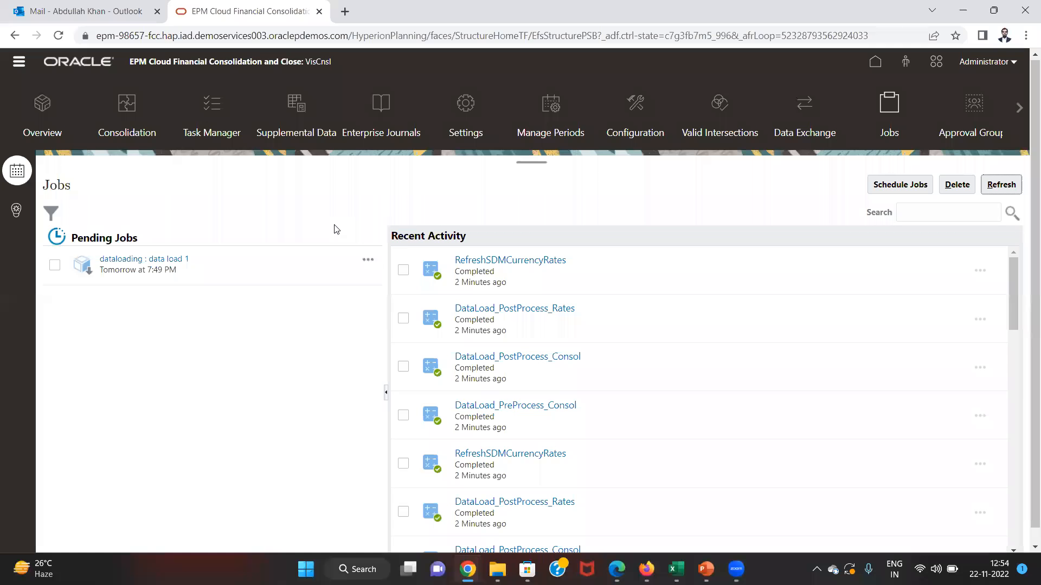
# - Start a new data import from Overview via Actions > Import Data
pyautogui.click(20, 65)
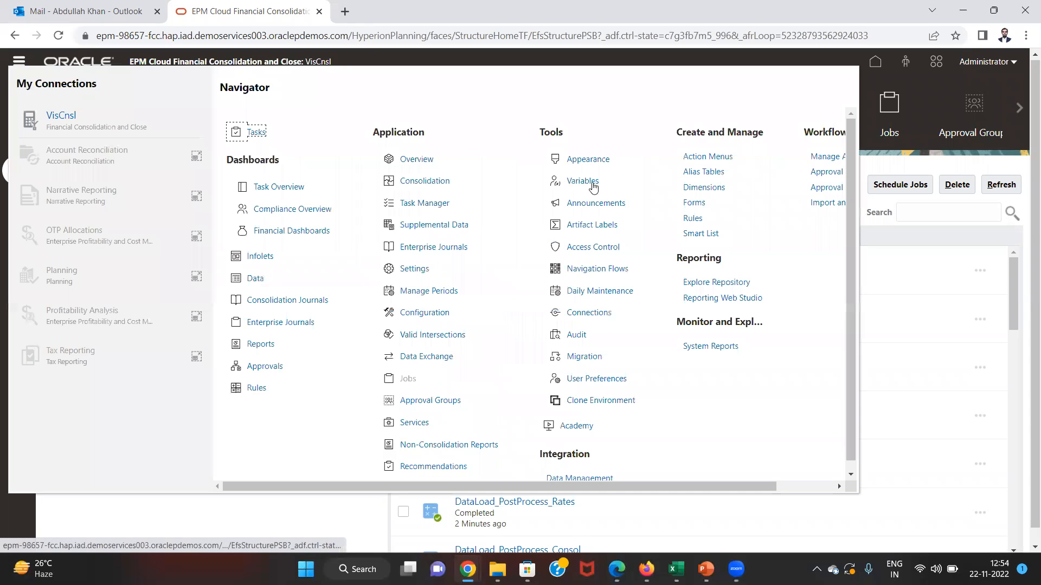
pyautogui.click(415, 159)
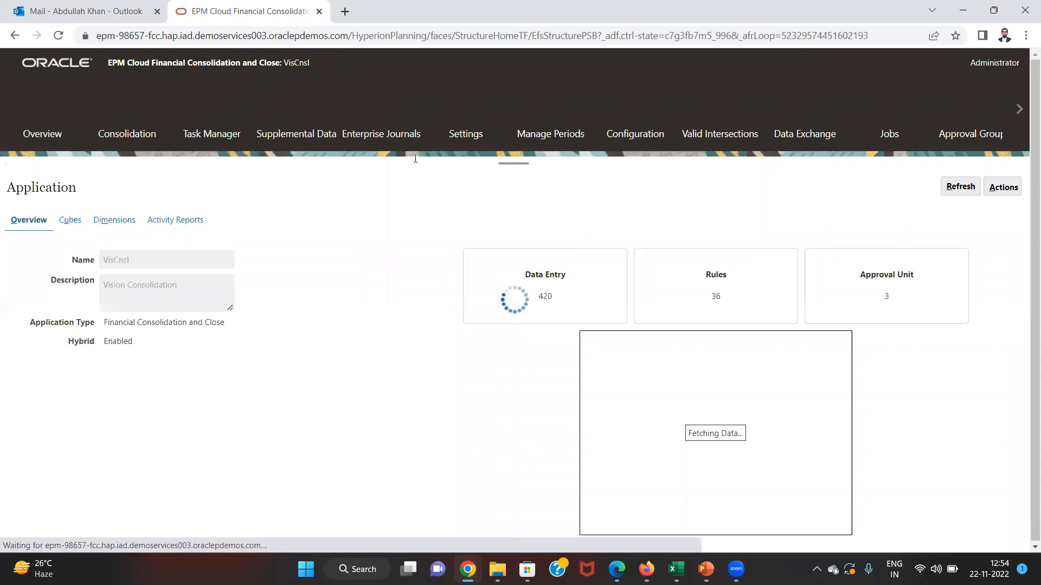
pyautogui.click(990, 190)
pyautogui.click(924, 207)
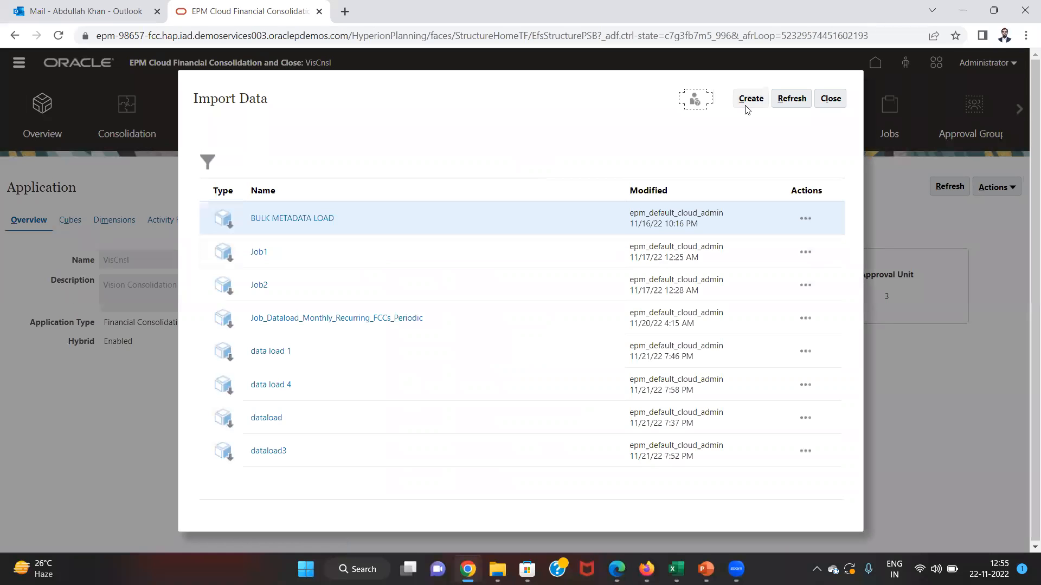
pyautogui.click(750, 102)
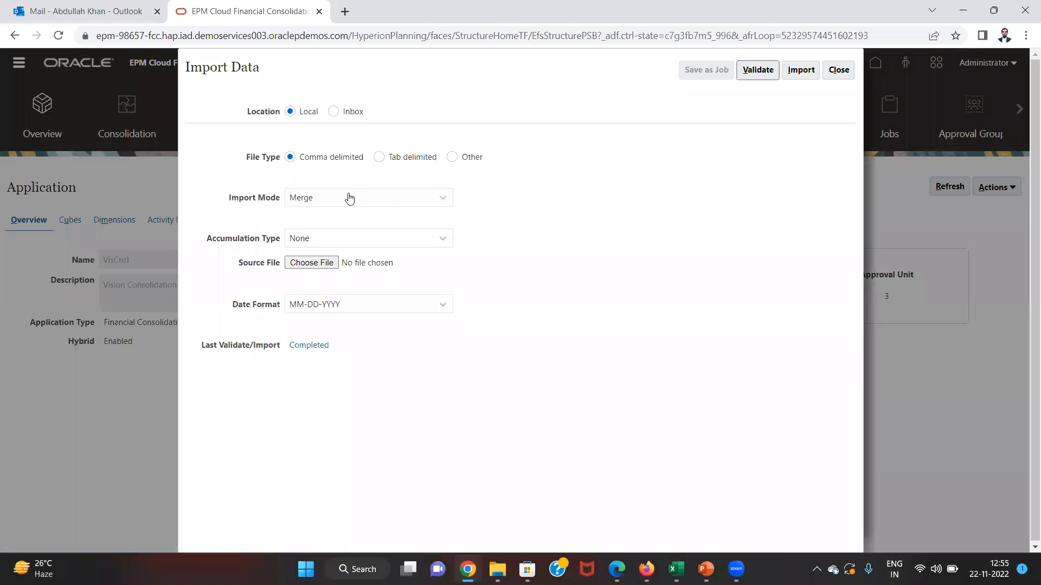
# - Set Accumulation Type to Within File and choose dataloading.csv from the Desktop as source
pyautogui.click(324, 240)
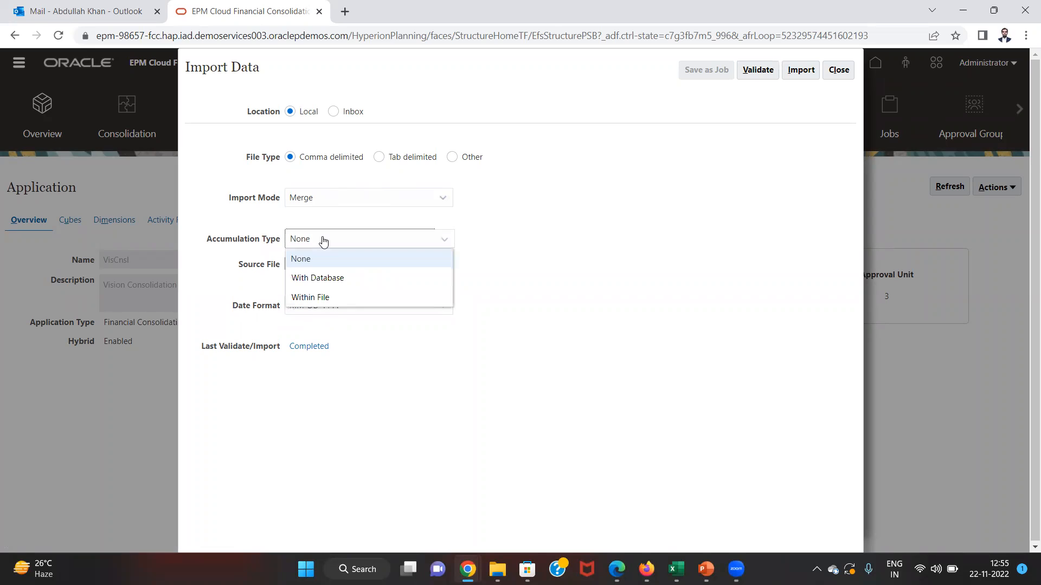
pyautogui.click(325, 298)
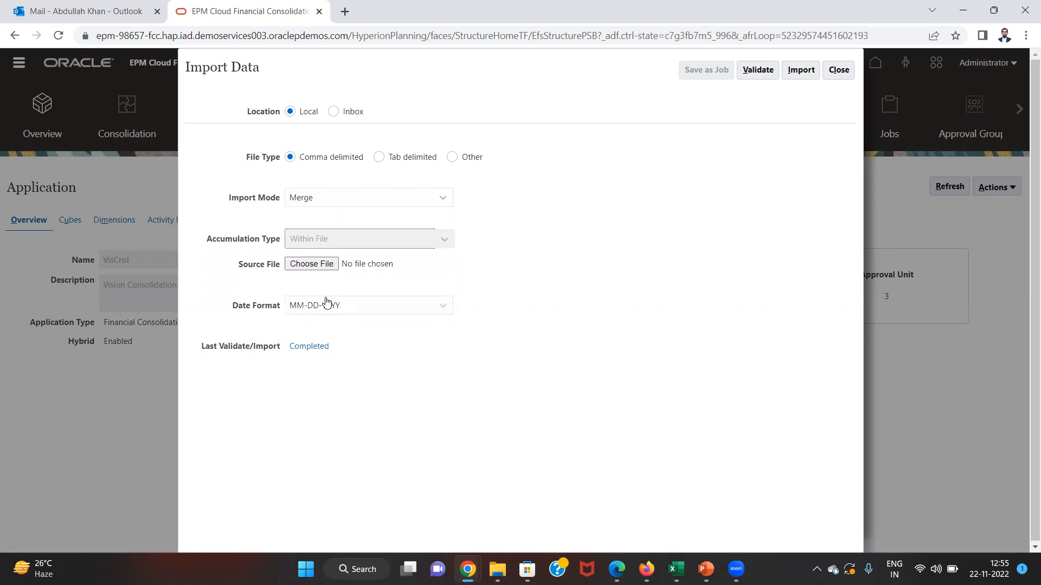
pyautogui.click(323, 265)
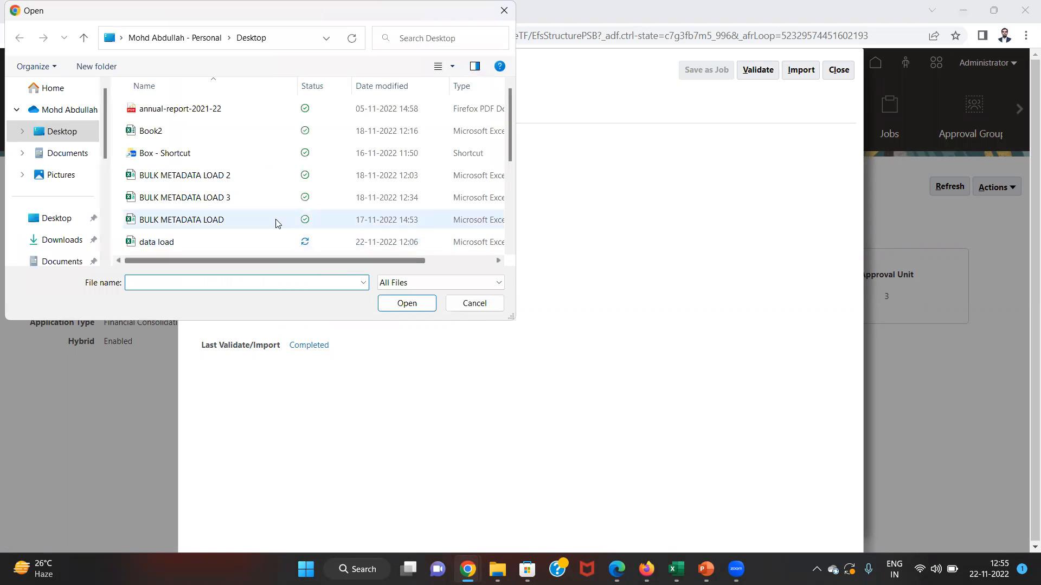
pyautogui.click(272, 223)
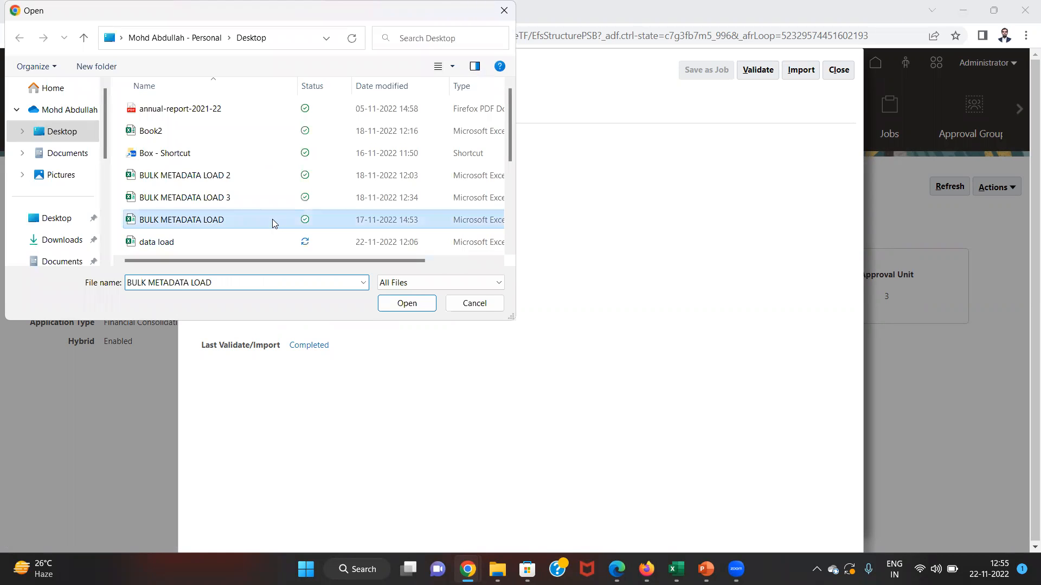
pyautogui.press('Down')
pyautogui.press('Down')
pyautogui.press('Down')
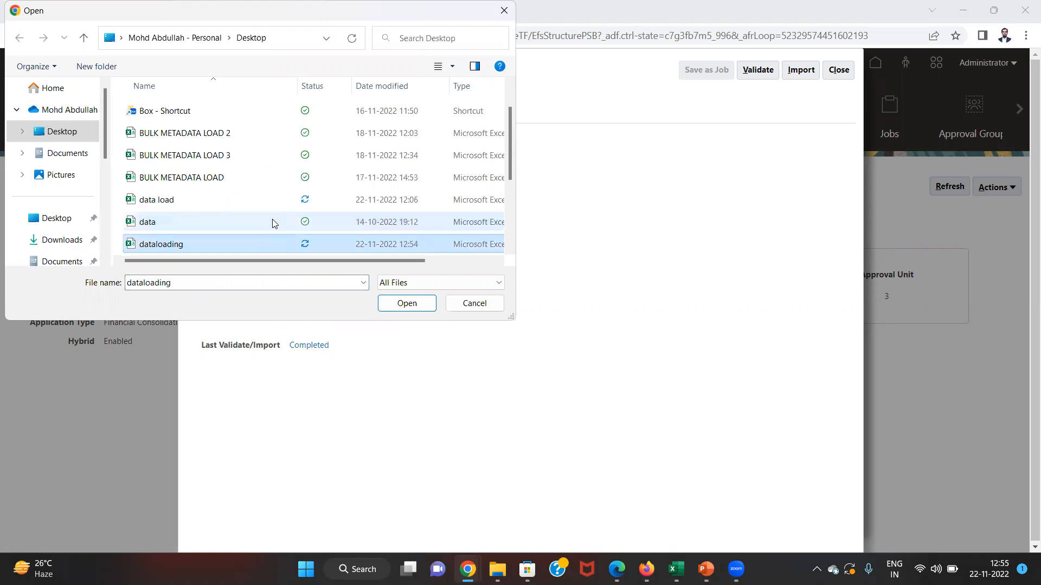
pyautogui.press('Return')
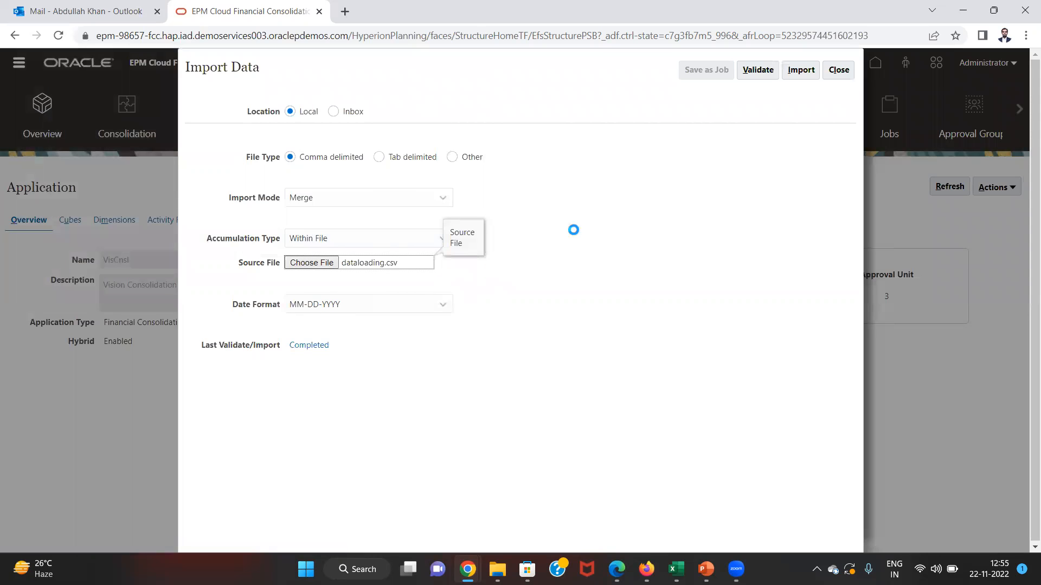
pyautogui.click(772, 69)
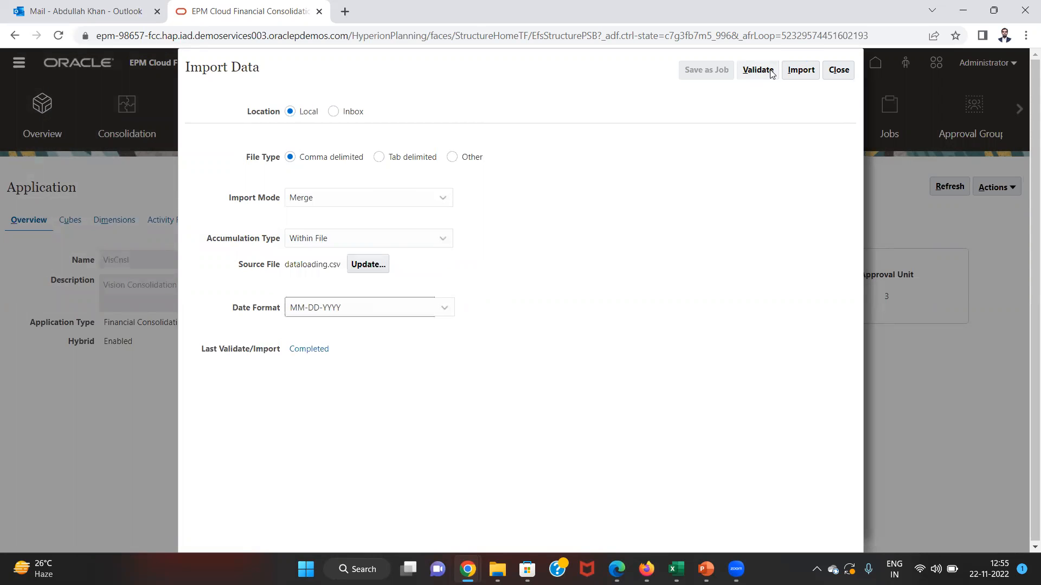
# - Validate and run the dataloading.csv import, then close the import forms
pyautogui.click(772, 70)
pyautogui.click(799, 70)
pyautogui.click(599, 201)
pyautogui.click(836, 73)
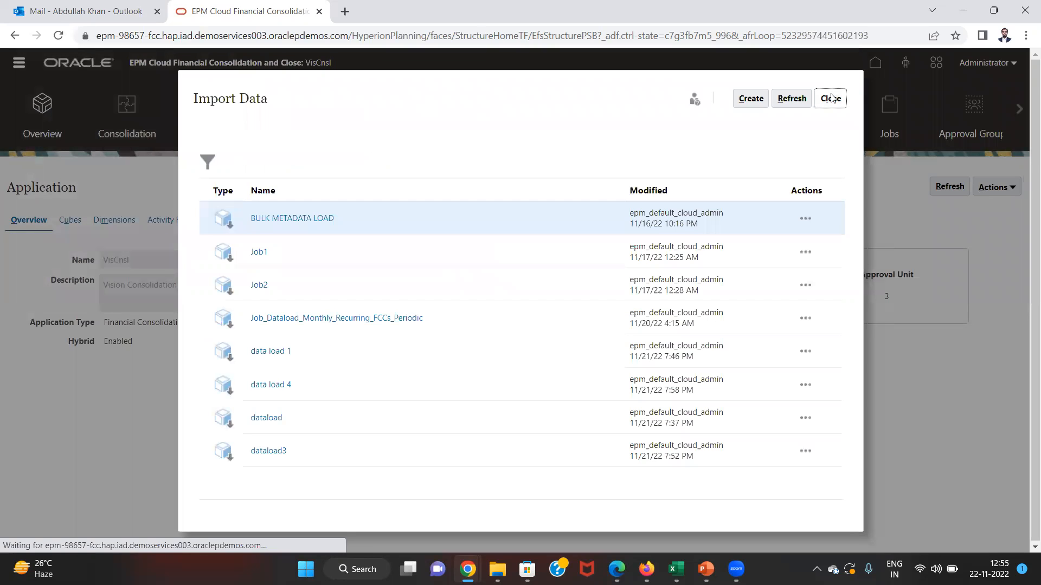
pyautogui.click(831, 99)
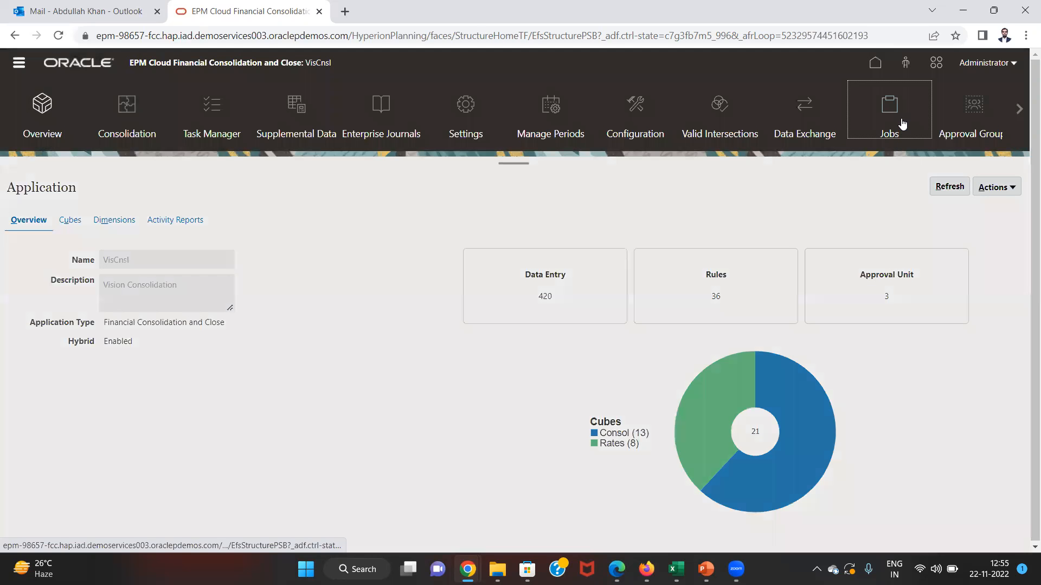
# - Refresh the Jobs page until Import Data shows Completed, then bring up the Smart View workbook
pyautogui.click(902, 124)
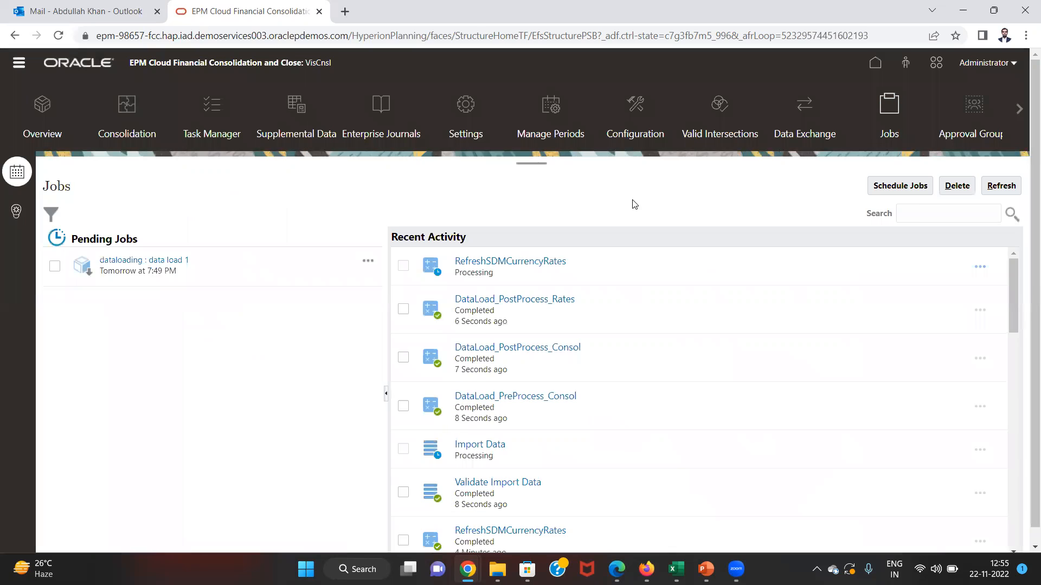
pyautogui.click(987, 185)
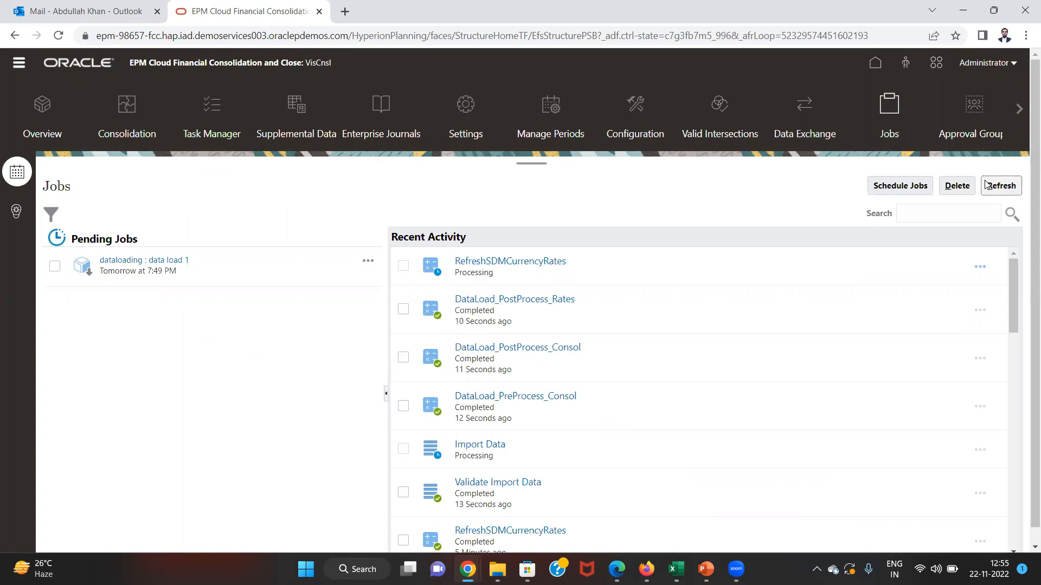
pyautogui.click(986, 185)
pyautogui.click(987, 184)
pyautogui.click(1002, 191)
pyautogui.hotkey('alt', 'Tab')
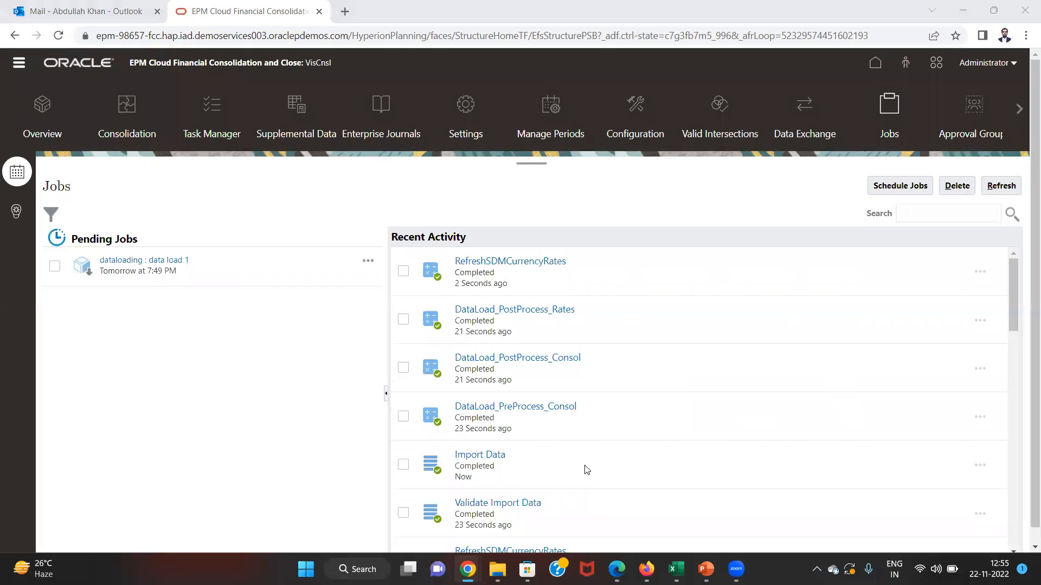
pyautogui.hotkey('alt', 'Tab')
pyautogui.hotkey('alt', 'Tab')
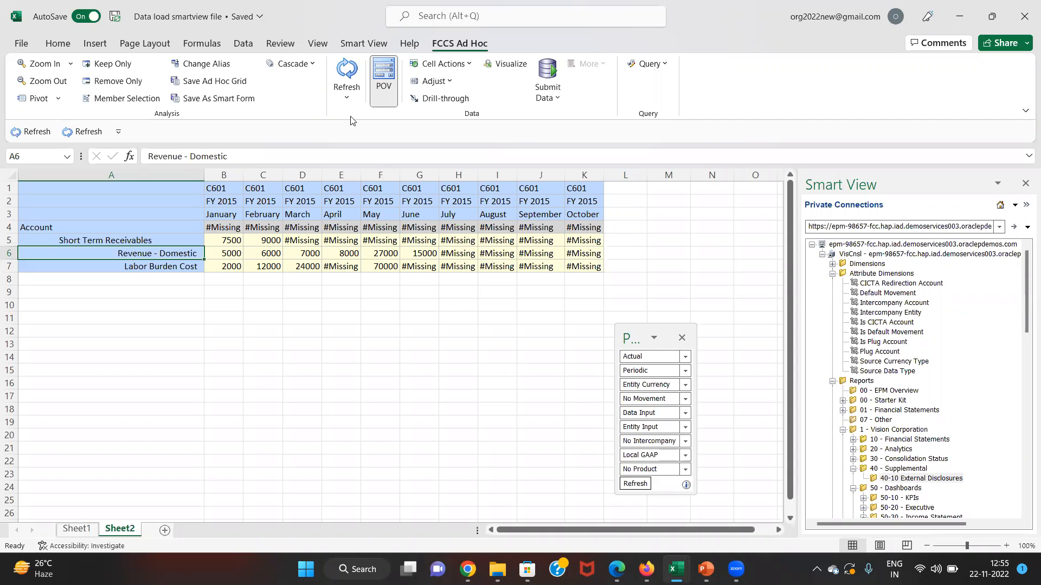
# - Refresh the grid and compare January Revenue - Domestic with both 41000 January values (B3:B4)
pyautogui.click(343, 79)
pyautogui.hotkey('alt', 'Tab')
pyautogui.hotkey('alt', 'Tab')
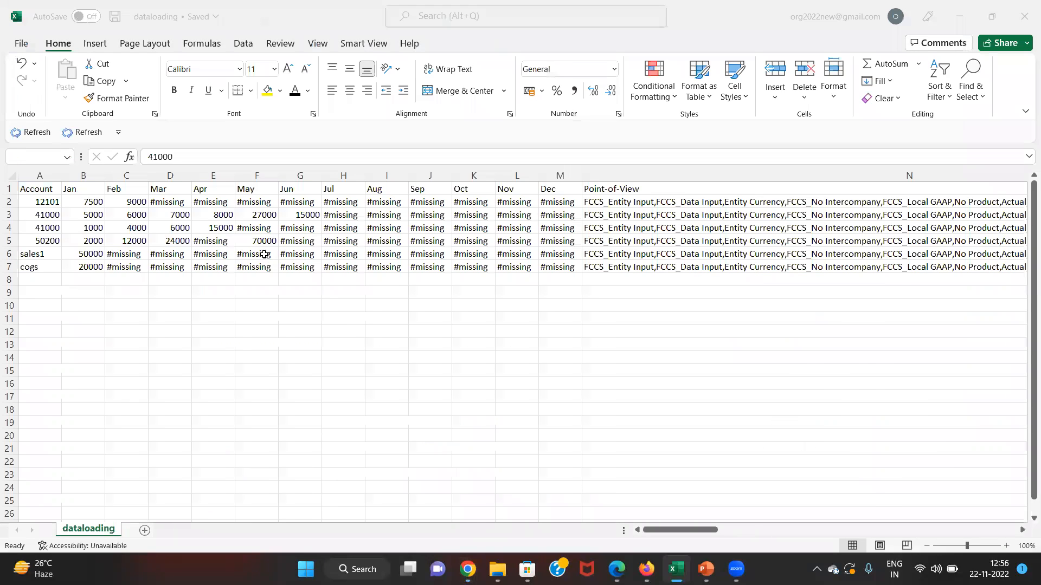
pyautogui.press('Right')
pyautogui.press('Up')
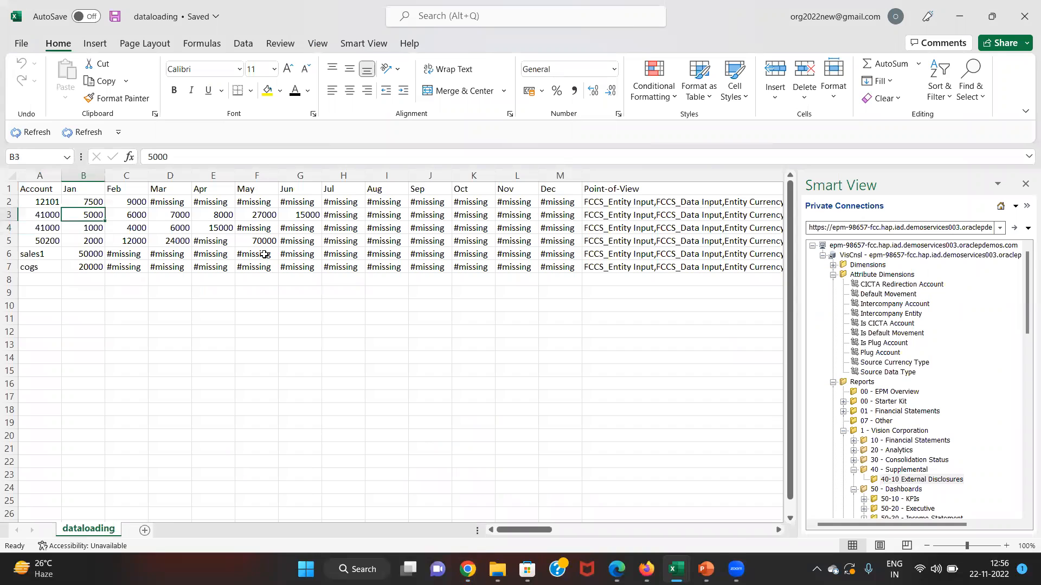
pyautogui.hotkey('shift', 'Down')
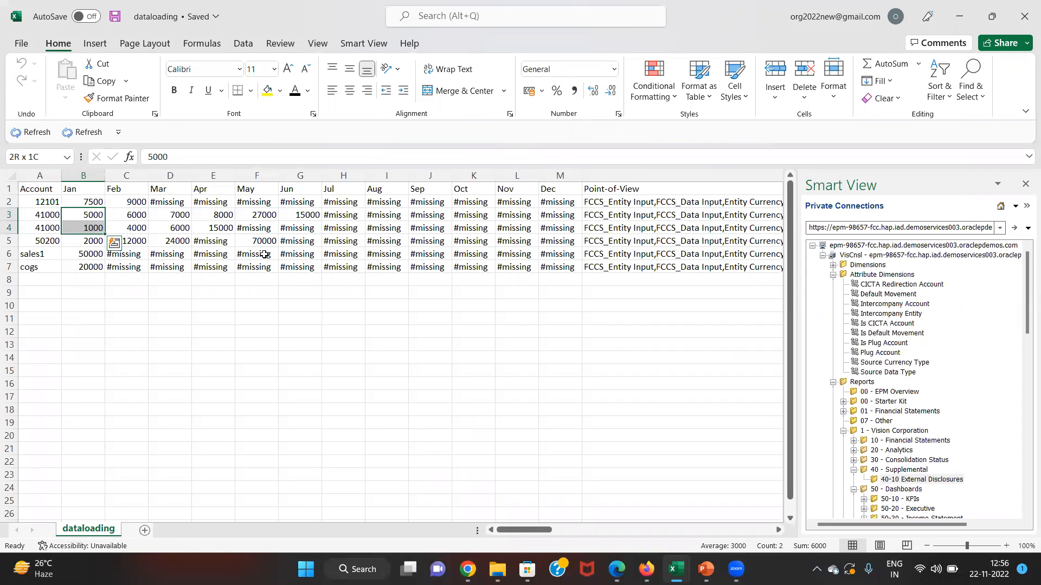
pyautogui.hotkey('alt', 'Tab')
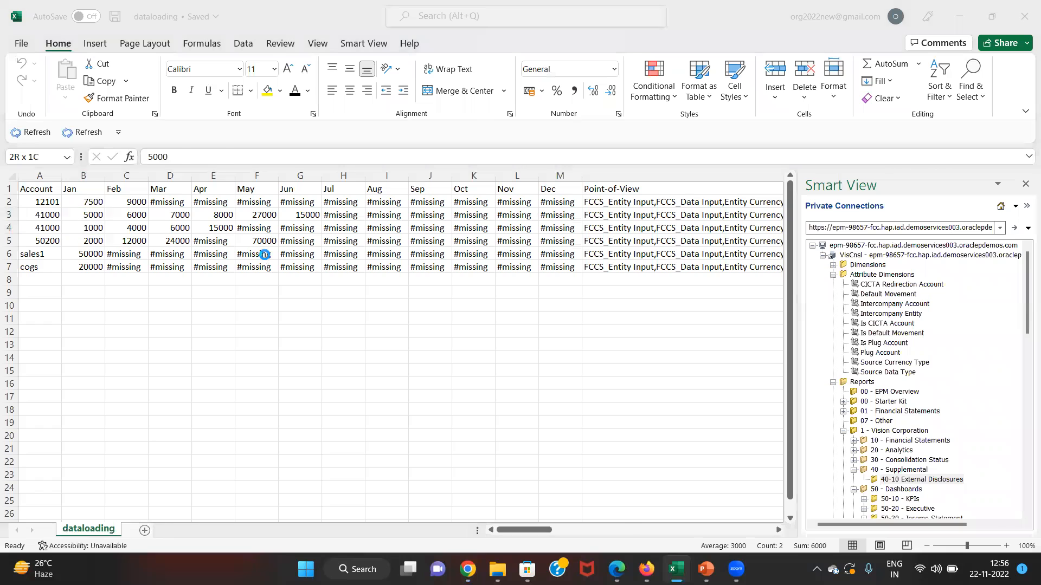
pyautogui.press('Right')
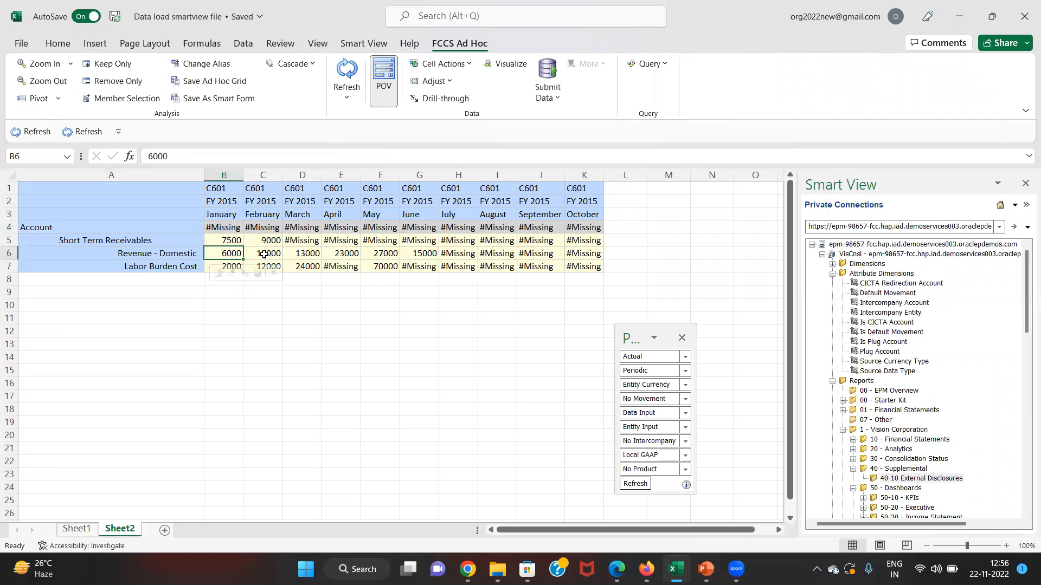
pyautogui.hotkey('alt', 'Tab')
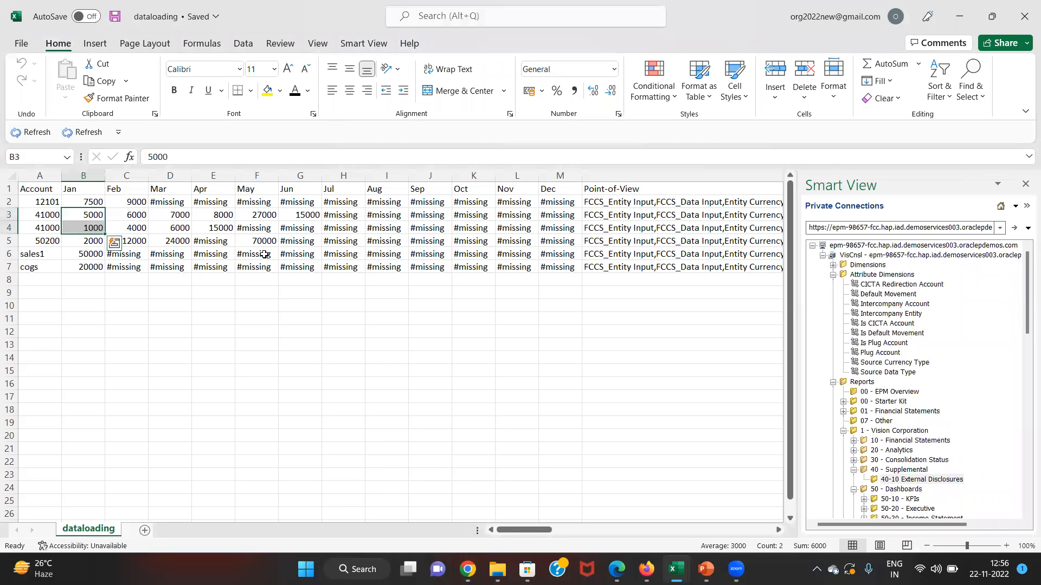
# - Select the monthly values of both 41000 rows in dataloading, then return to the browser
pyautogui.press('Left')
pyautogui.press('Down')
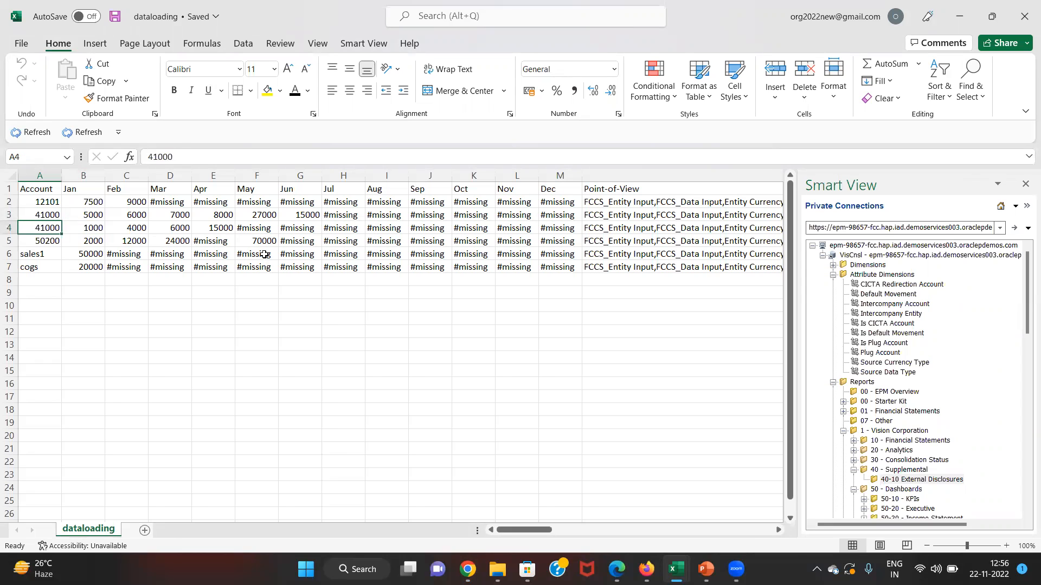
pyautogui.press('Right')
pyautogui.hotkey('shift', 'Right')
pyautogui.press('Up')
pyautogui.hotkey('shift', 'Right')
pyautogui.hotkey('shift', 'Right')
pyautogui.hotkey('shift', 'Right')
pyautogui.hotkey('shift', 'Right')
pyautogui.hotkey('shift', 'Right')
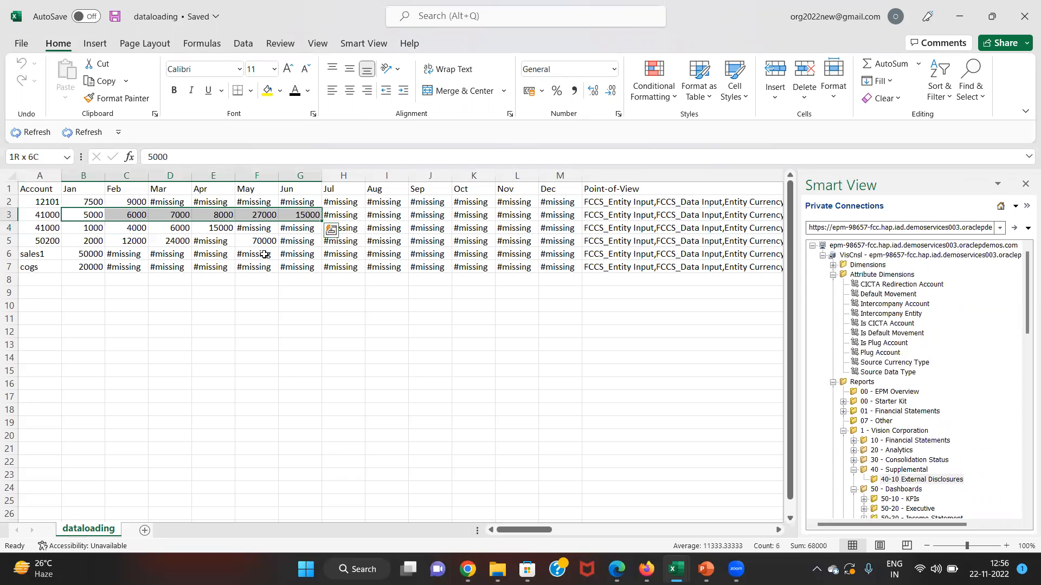
pyautogui.press('Home')
pyautogui.hotkey('alt', 'Tab')
pyautogui.hotkey('alt', 'Tab')
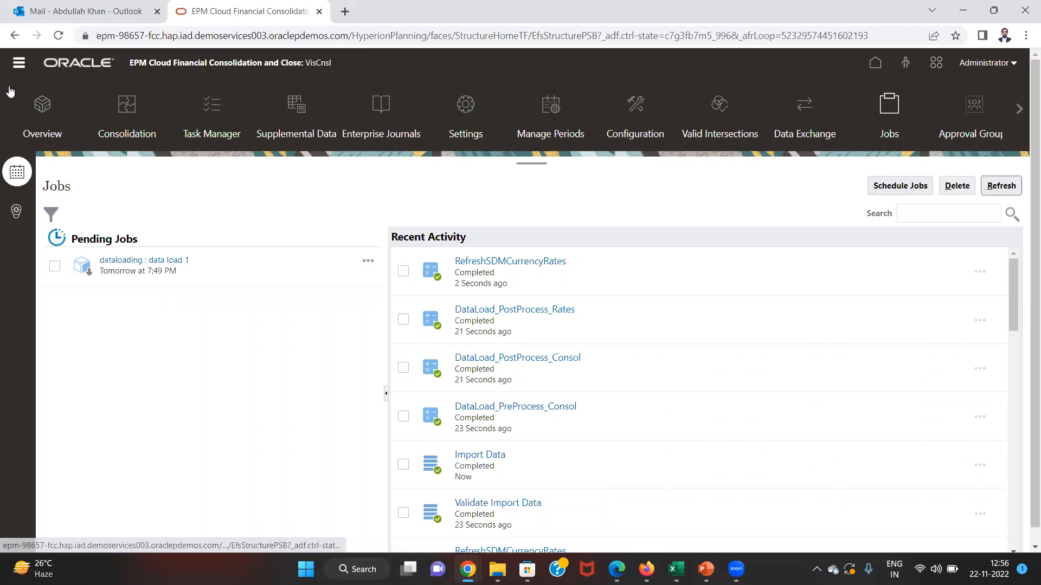
# - From Overview, go to Actions > Import Data and create a new import
pyautogui.click(18, 63)
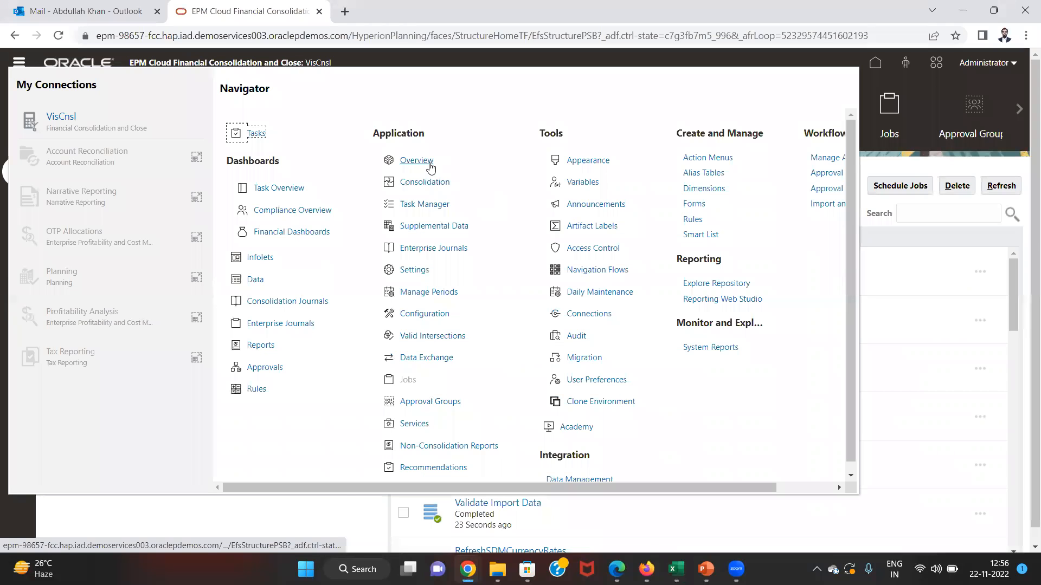
pyautogui.click(430, 163)
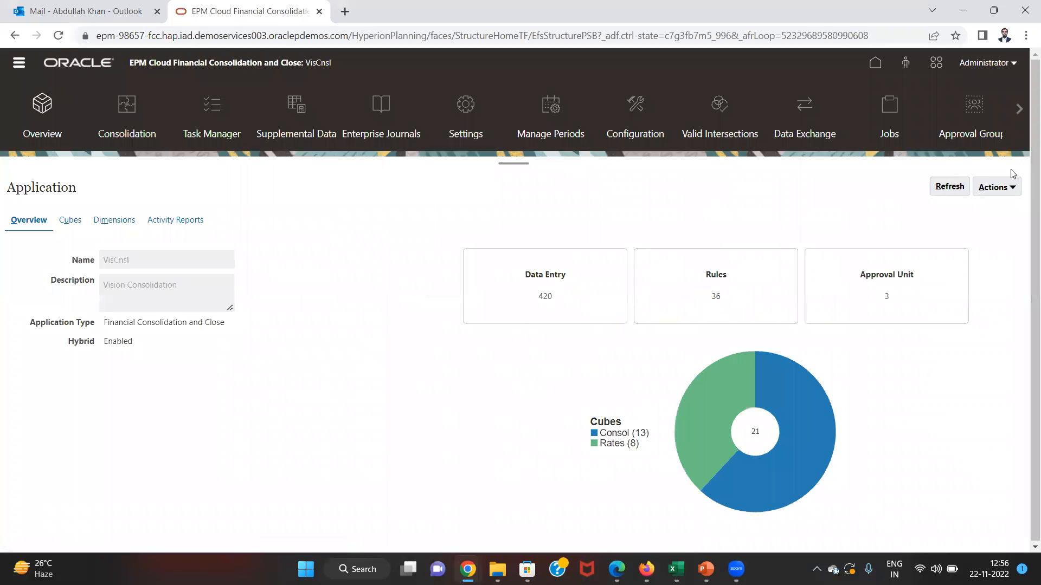
pyautogui.click(997, 187)
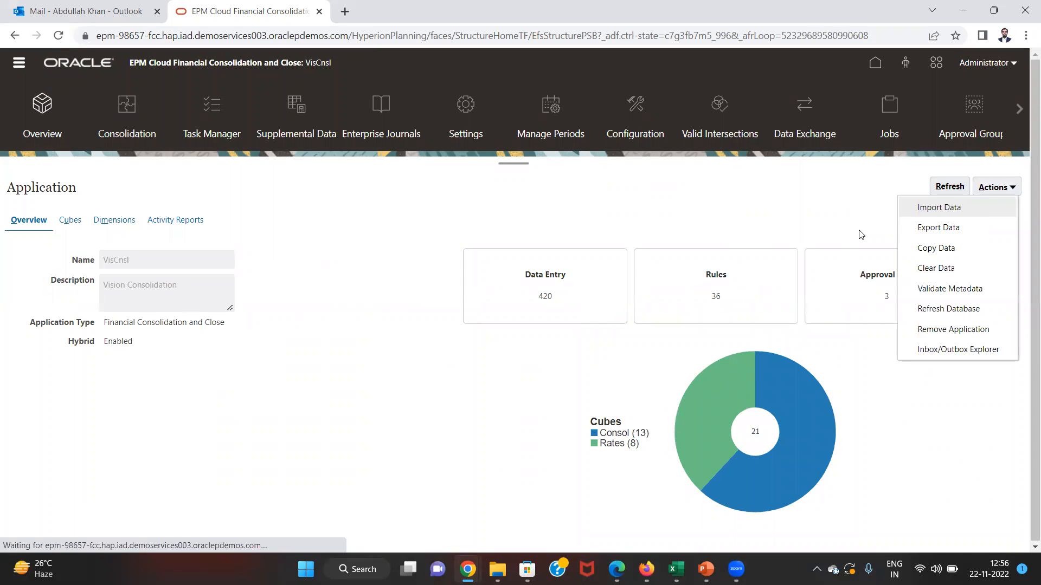
pyautogui.click(940, 207)
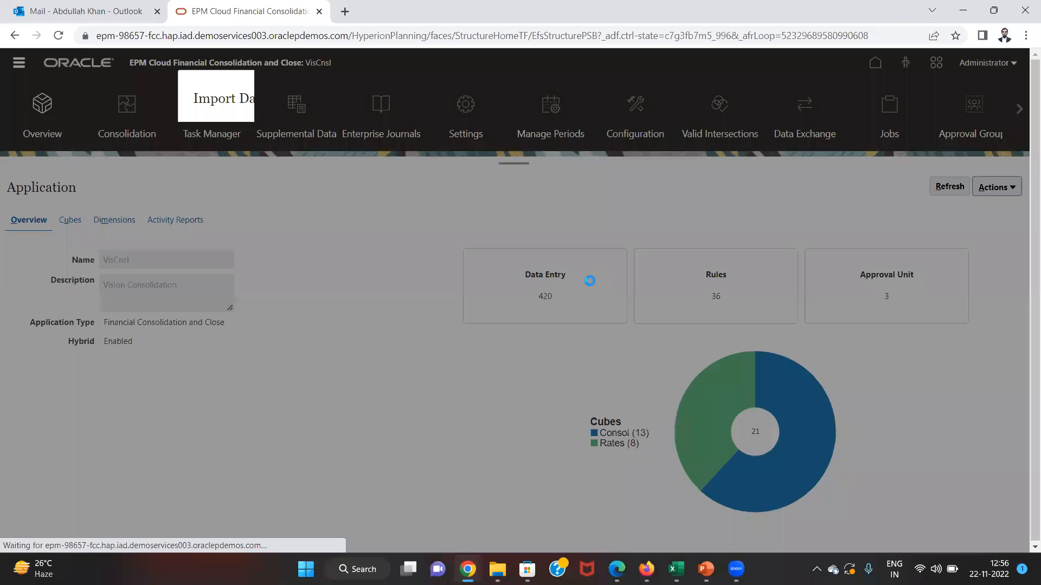
pyautogui.click(755, 98)
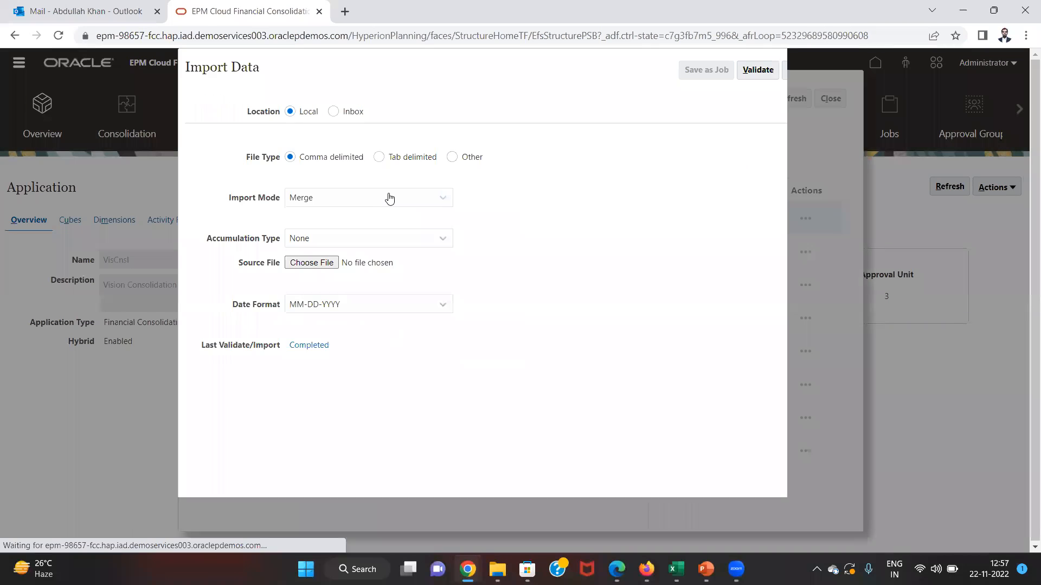
# - Keep the accumulation type as None and select dataloading.csv as the source file
pyautogui.click(305, 242)
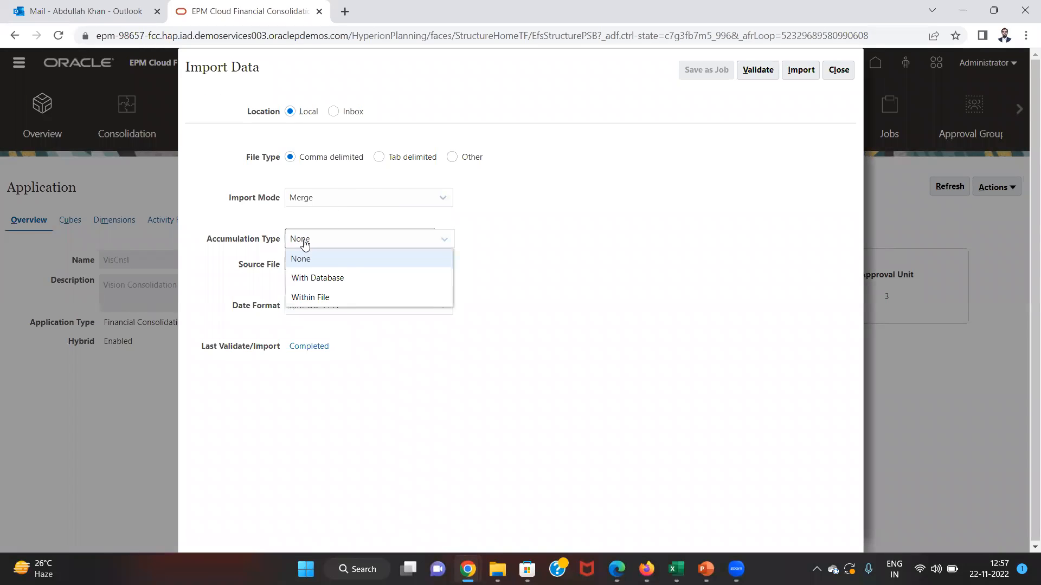
pyautogui.click(305, 244)
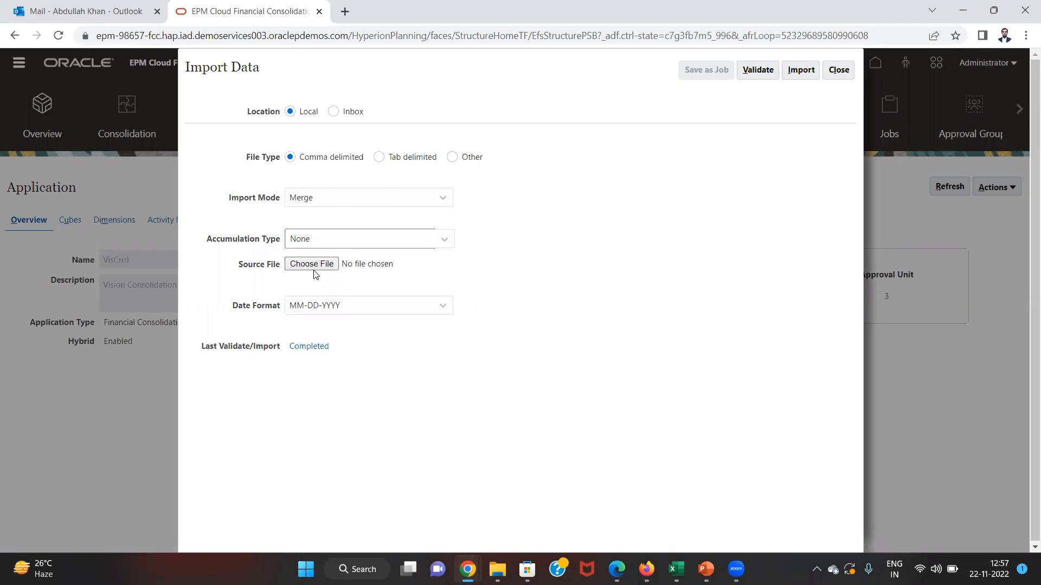
pyautogui.click(314, 266)
pyautogui.click(247, 219)
pyautogui.scroll(-1, 247, 219)
pyautogui.click(247, 219)
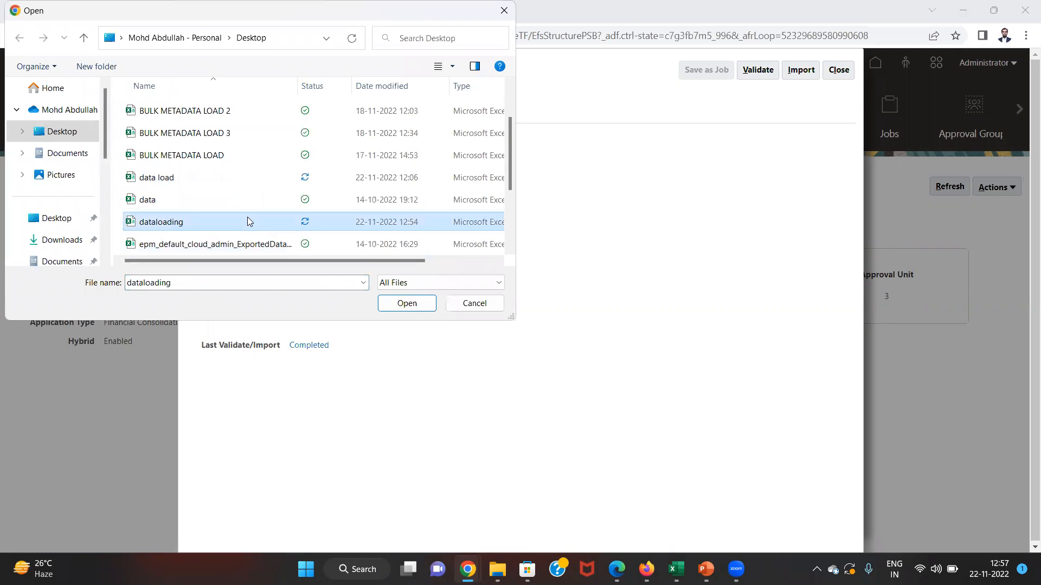
pyautogui.doubleClick(248, 221)
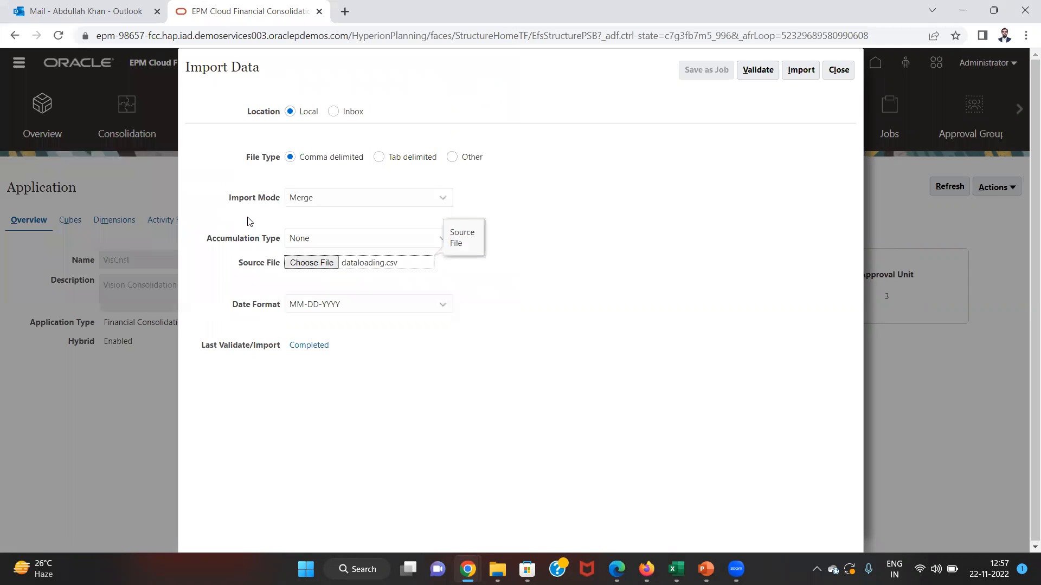
# - Run the import, dismiss the job-submitted confirmation, and close the import form
pyautogui.click(796, 77)
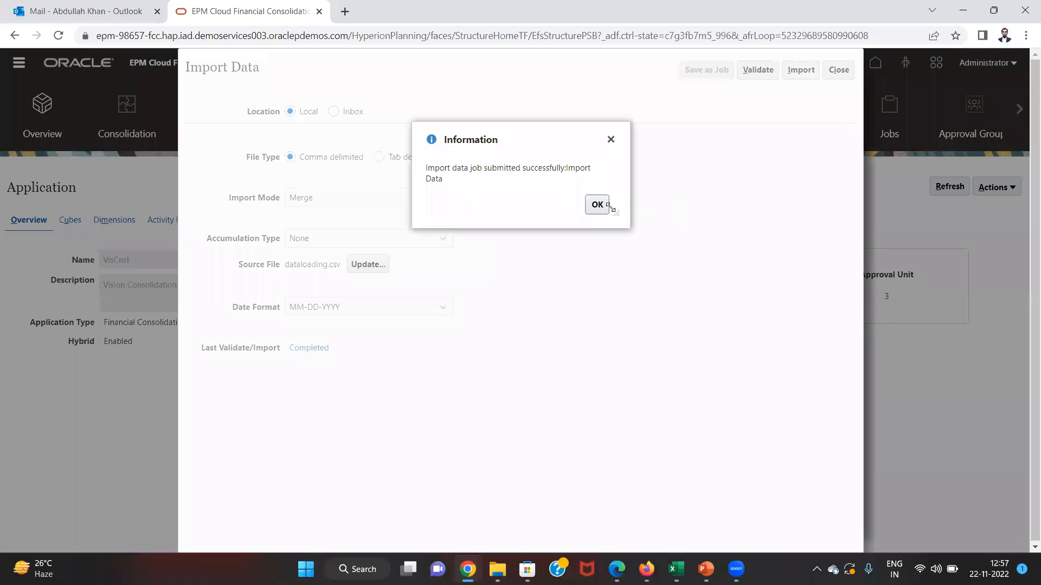
pyautogui.click(598, 204)
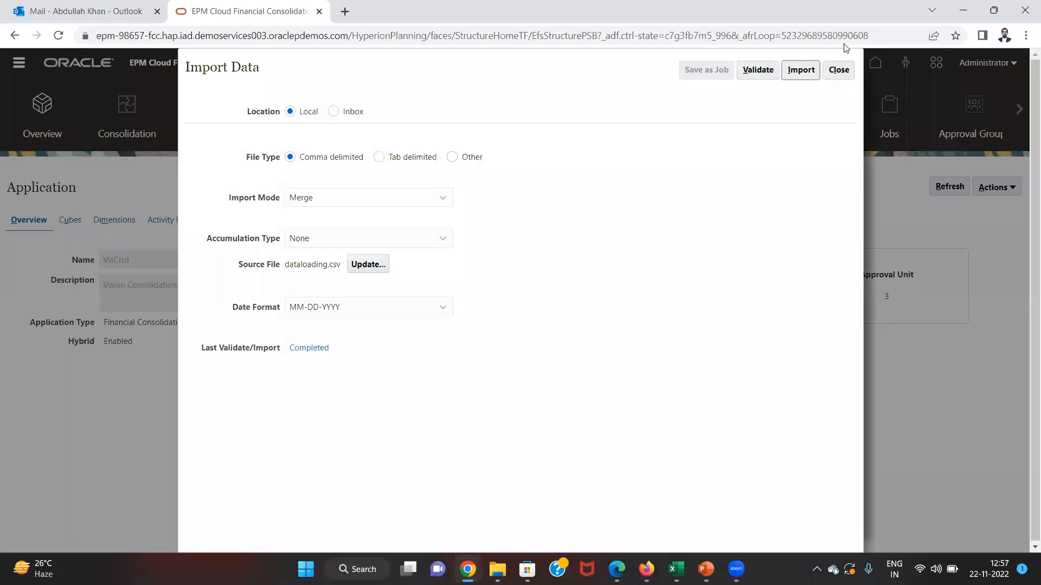
pyautogui.click(840, 71)
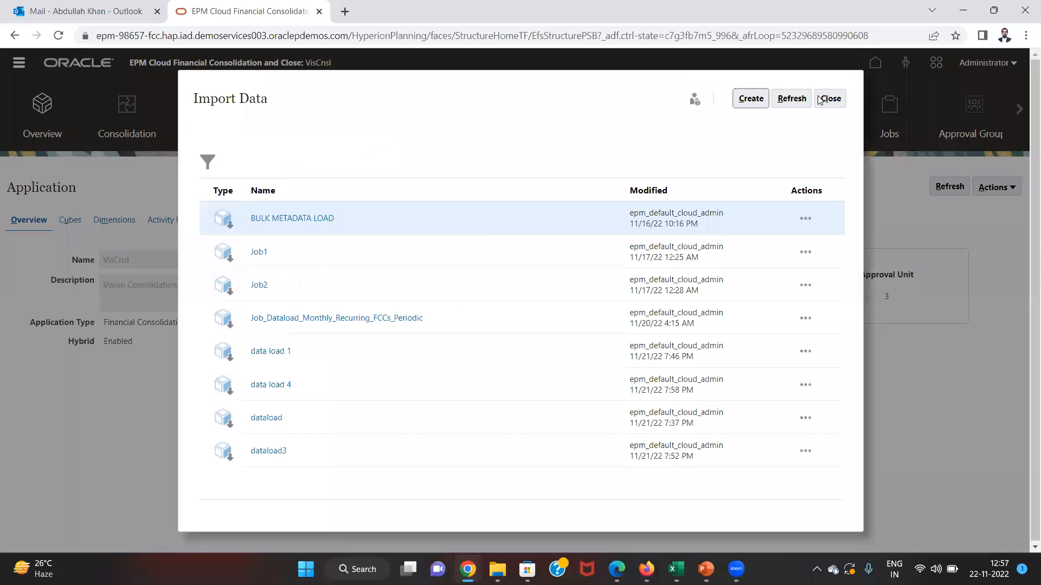
# - Refresh the Jobs page until the Import Data job shows Completed
pyautogui.click(827, 98)
pyautogui.click(897, 125)
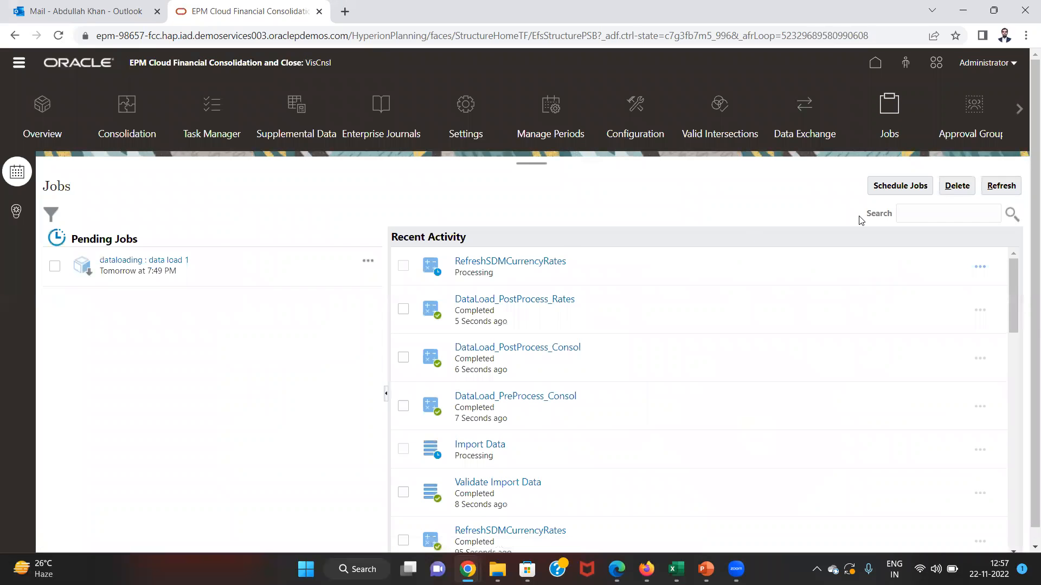
pyautogui.click(1010, 187)
pyautogui.click(1010, 188)
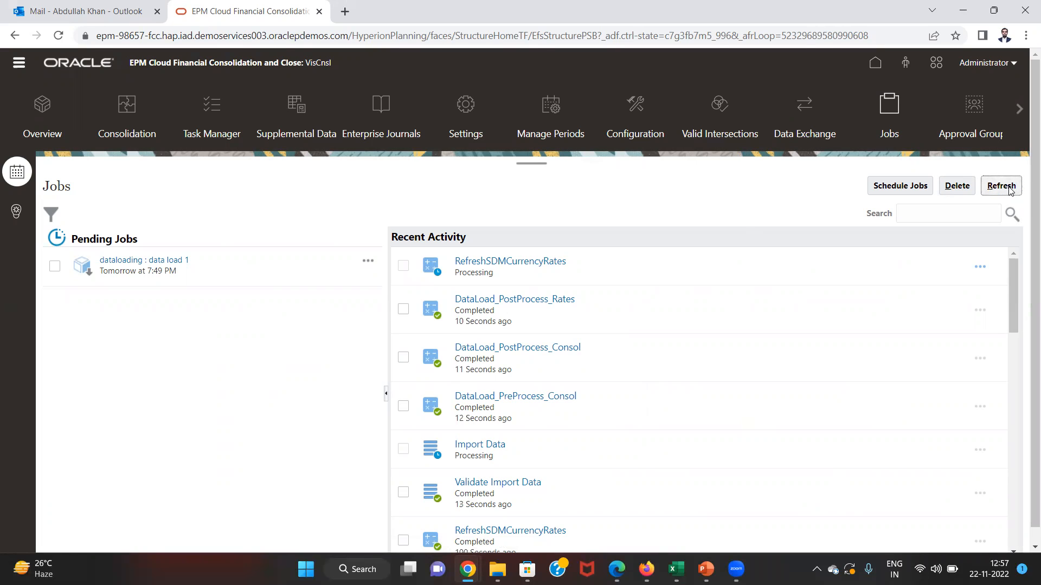
pyautogui.click(1010, 189)
pyautogui.click(1010, 188)
pyautogui.click(1010, 189)
pyautogui.click(994, 193)
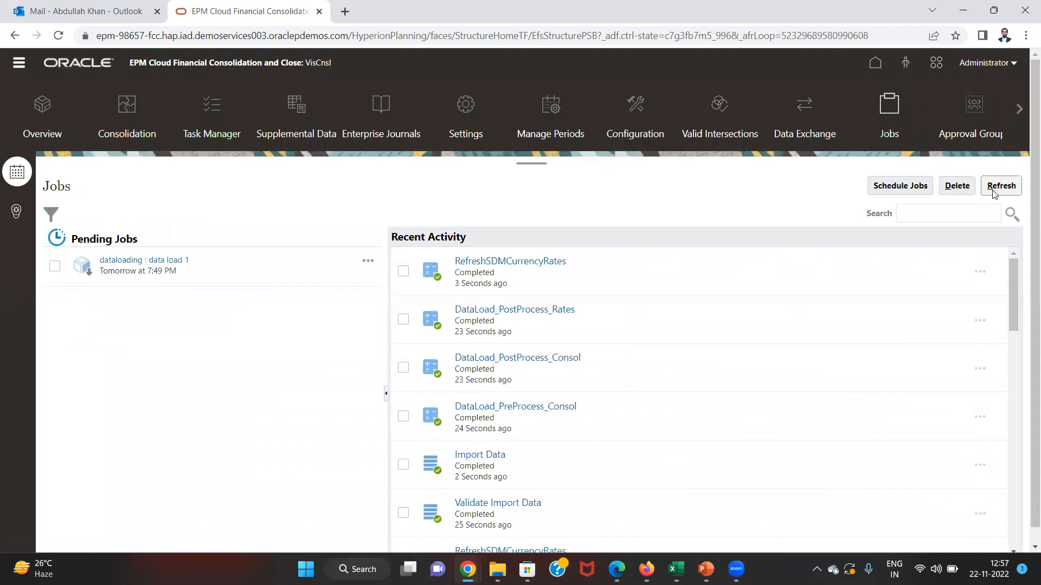
# - Refresh the Smart View grid so Revenue - Domestic shows 1000, 4000, 6000, 15000
pyautogui.hotkey('alt', 'Tab')
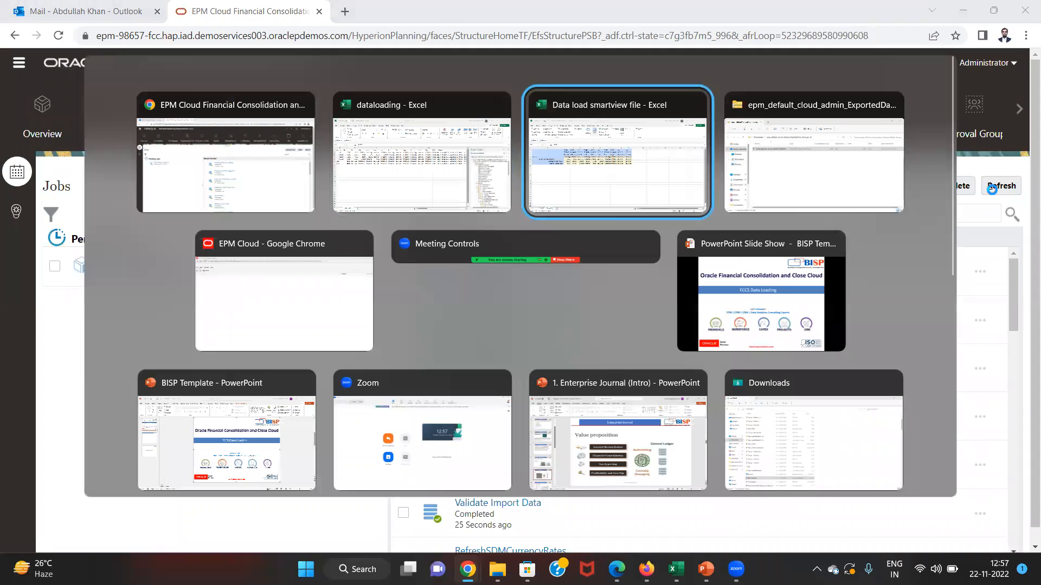
pyautogui.click(577, 142)
pyautogui.click(347, 70)
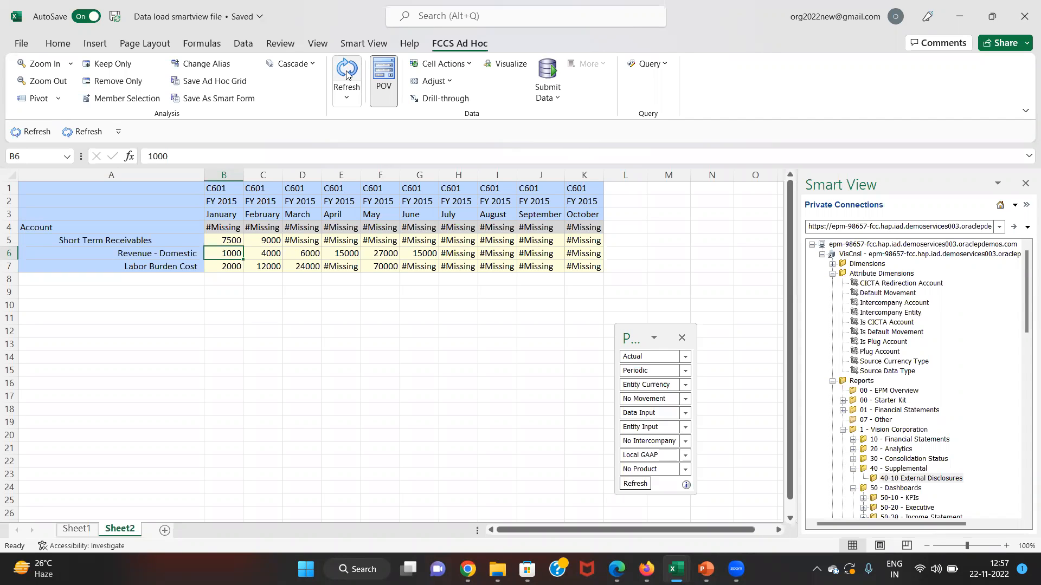
# - Check the dataloading file's January, March and April values for account 41000
pyautogui.hotkey('alt', 'Tab')
pyautogui.hotkey('alt', 'Tab')
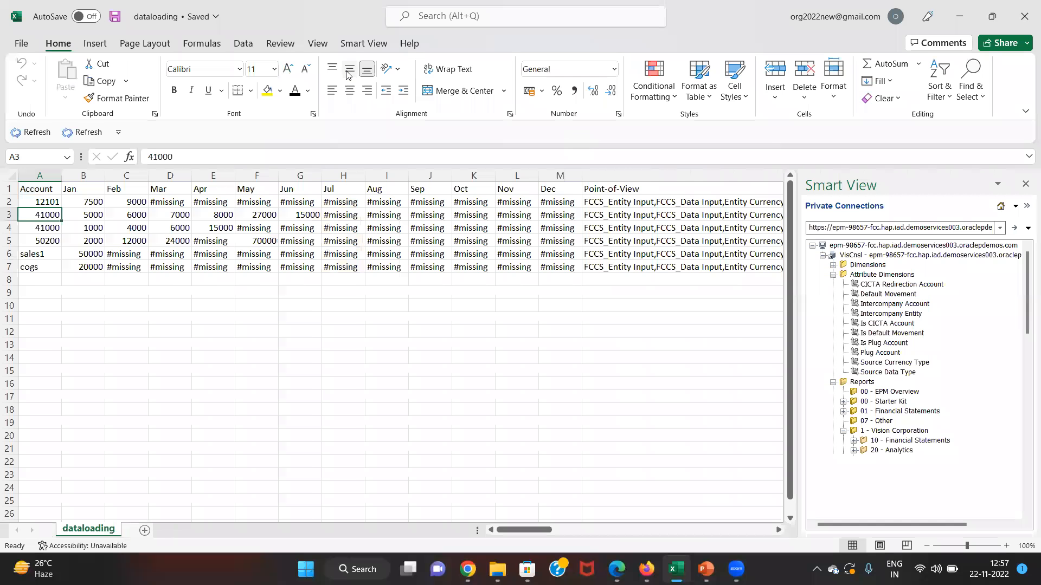
pyautogui.press('Right')
pyautogui.press('Down')
pyautogui.press('Right')
pyautogui.press('Right')
pyautogui.press('Right')
pyautogui.press('Left')
pyautogui.press('Home')
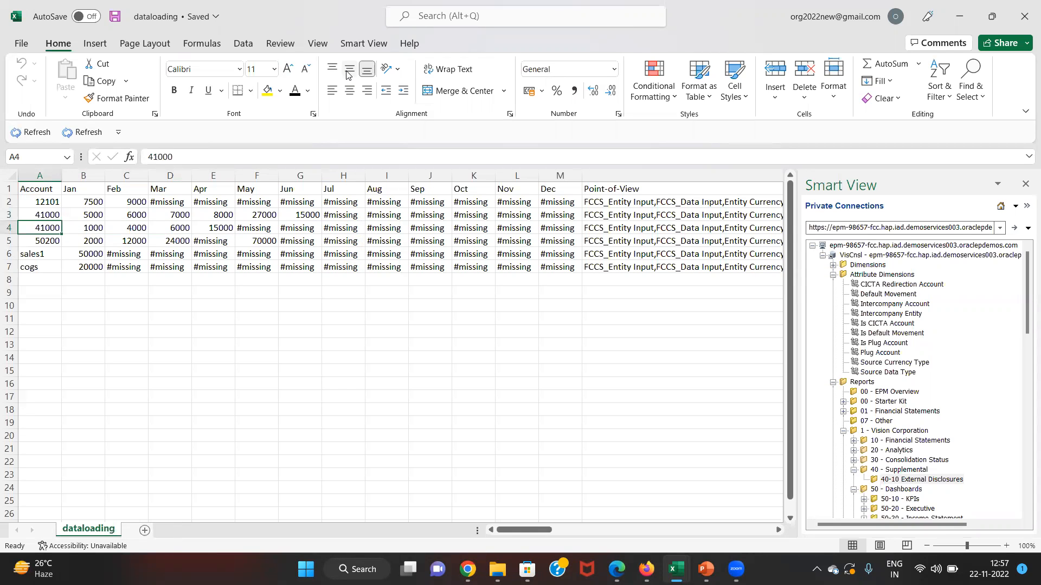
pyautogui.press('Right')
pyautogui.press('Up')
# - Compare the two 41000 account rows, including January's 5000, then return to the EPM Jobs page
pyautogui.press('Left')
pyautogui.press('Down')
pyautogui.press('Up')
pyautogui.press('Down')
pyautogui.press('Right')
pyautogui.press('Up')
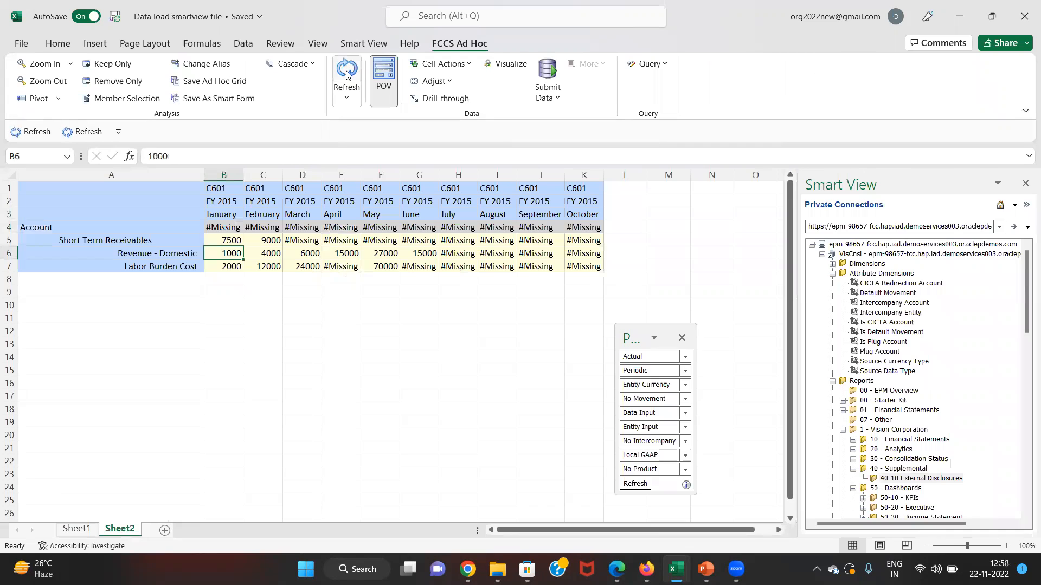
pyautogui.hotkey('alt', 'Tab')
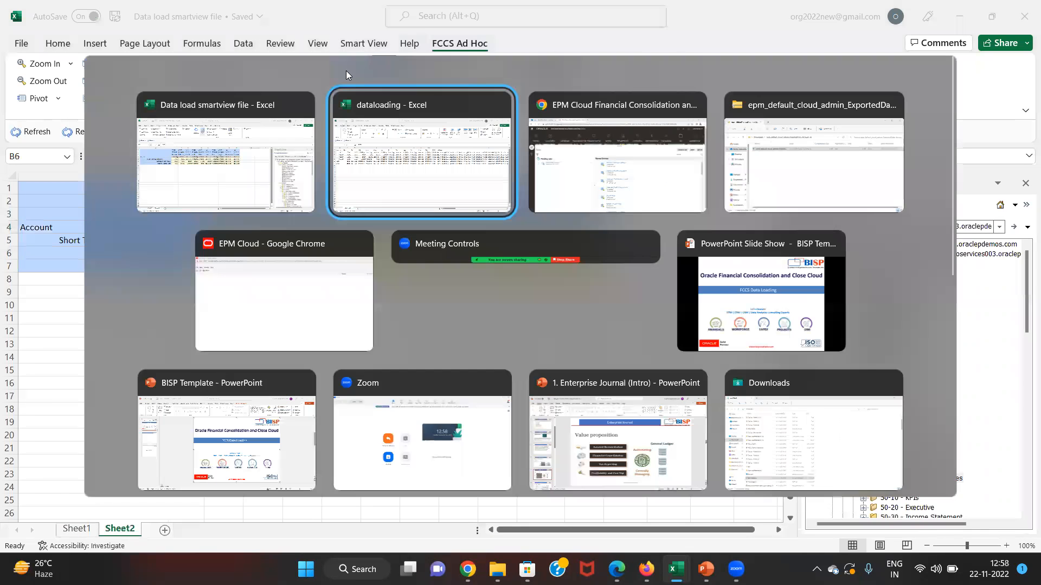
pyautogui.hotkey('alt', 'Tab')
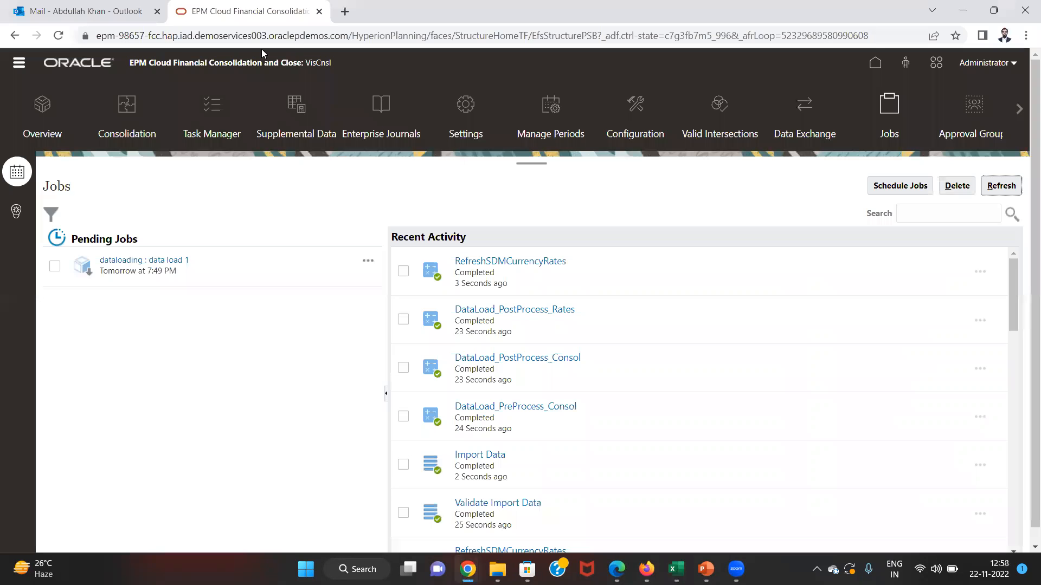
# - Go to the application Overview and open the list of data import jobs
pyautogui.click(19, 63)
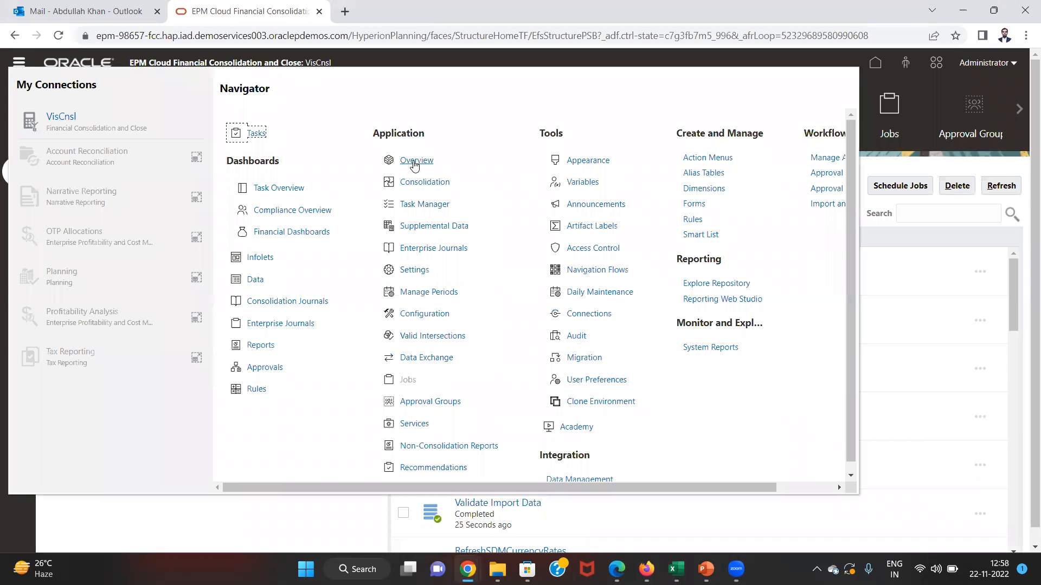
pyautogui.click(414, 162)
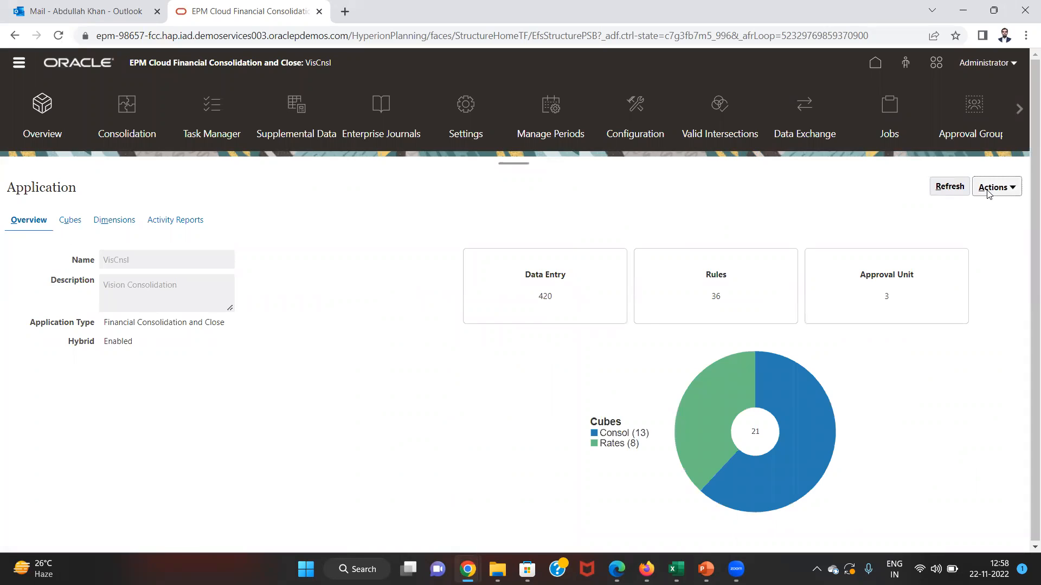
pyautogui.click(988, 194)
pyautogui.click(933, 205)
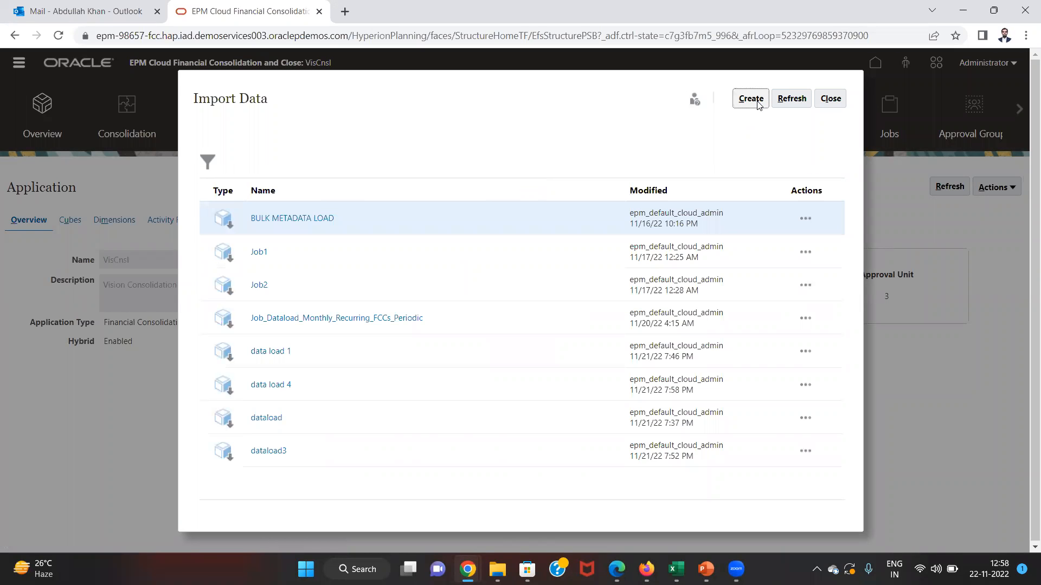
# - Create a new data import with Import Mode set to Replace
pyautogui.click(751, 99)
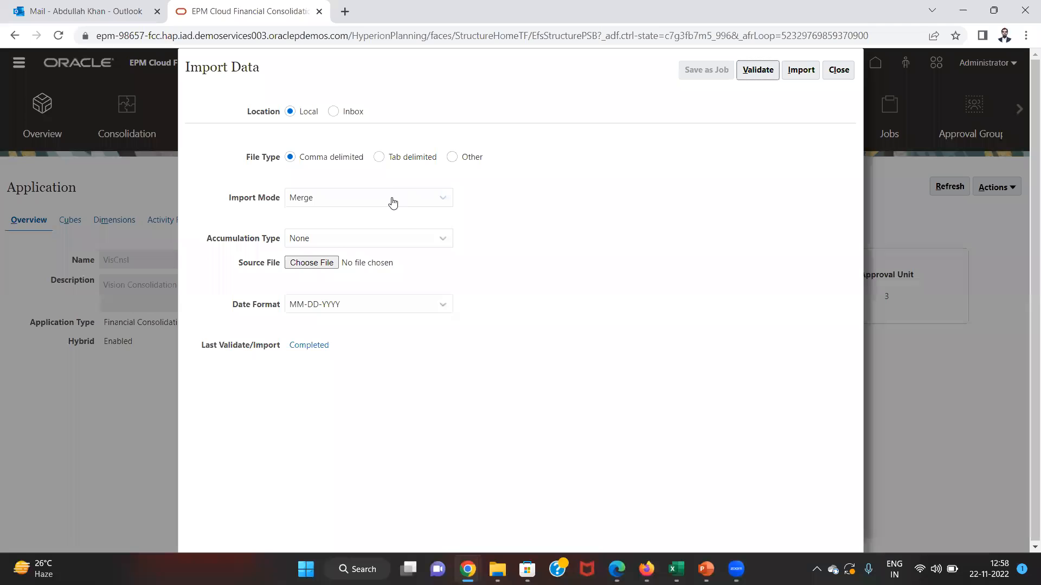
pyautogui.click(393, 202)
pyautogui.click(361, 234)
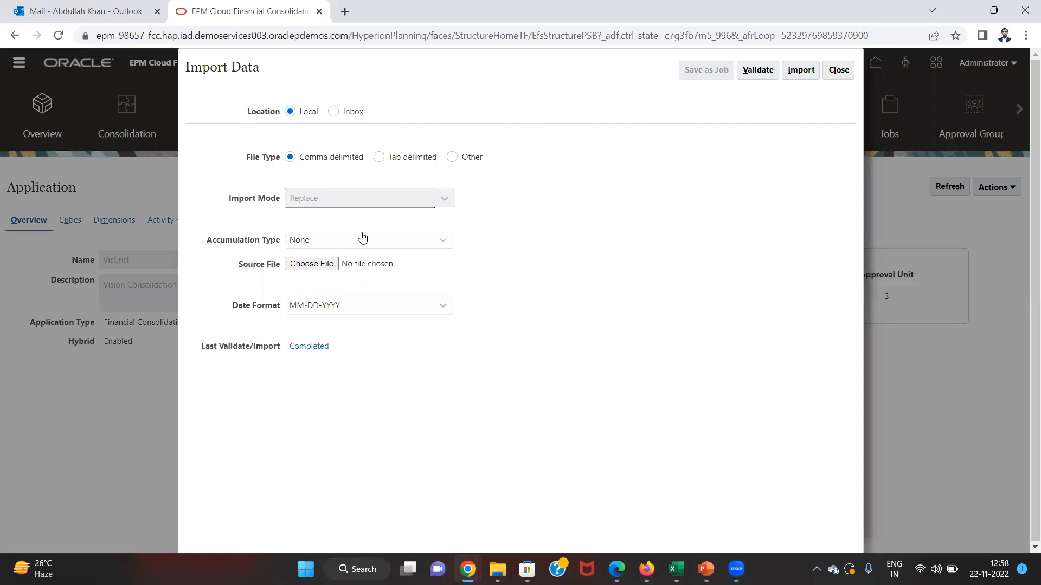
pyautogui.hotkey('alt', 'Tab')
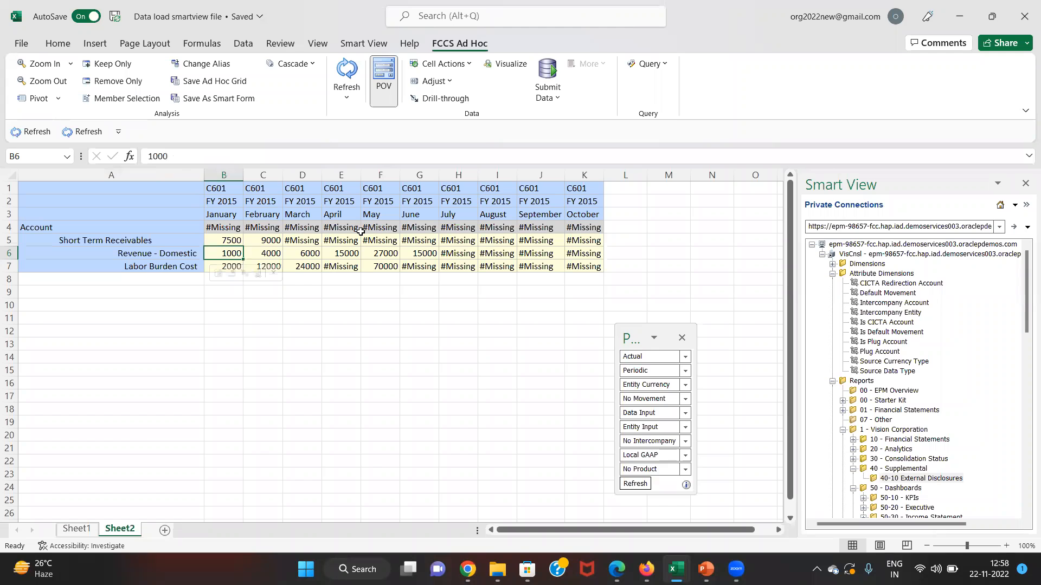
# - Check the January value in the dataloading workbook, then return to the Smart View grid
pyautogui.hotkey('alt', 'Tab')
pyautogui.press('Tab')
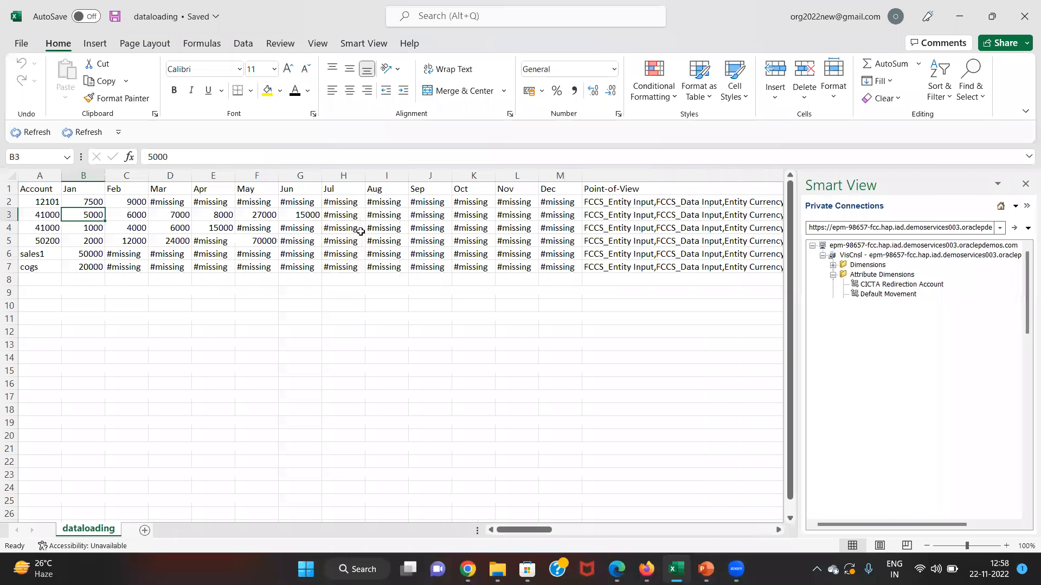
pyautogui.press('Right')
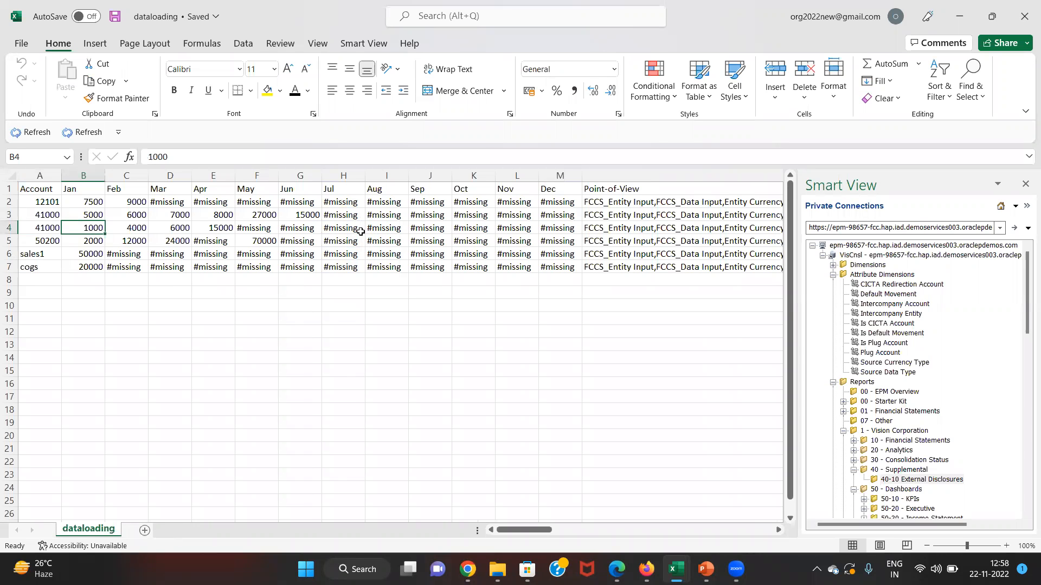
pyautogui.hotkey('alt', 'Tab')
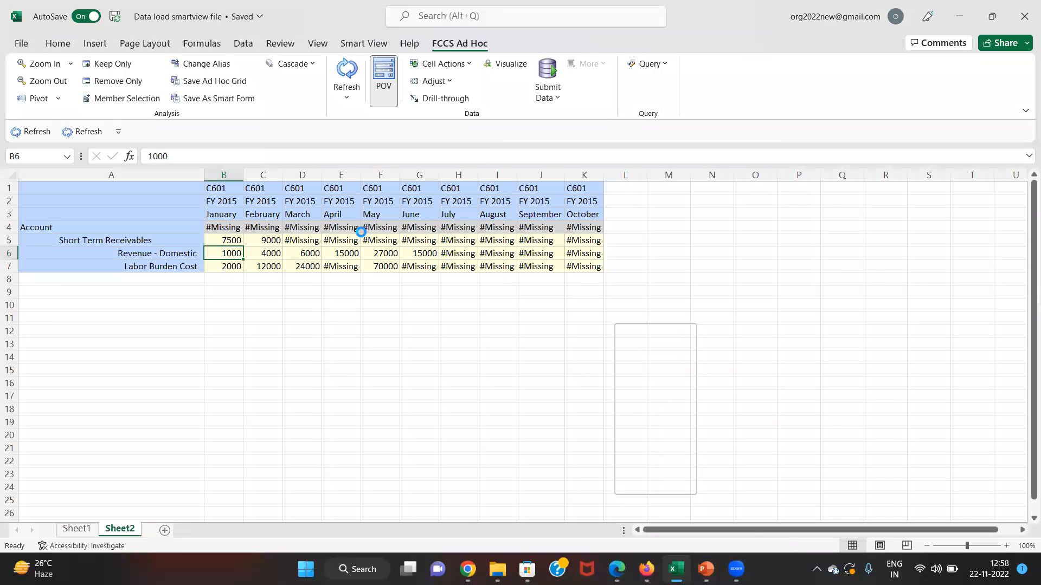
# - Enter 100000, 45000 and 66000 for January–March Revenue - Domestic and submit the data
pyautogui.press('Left')
pyautogui.write('10000')
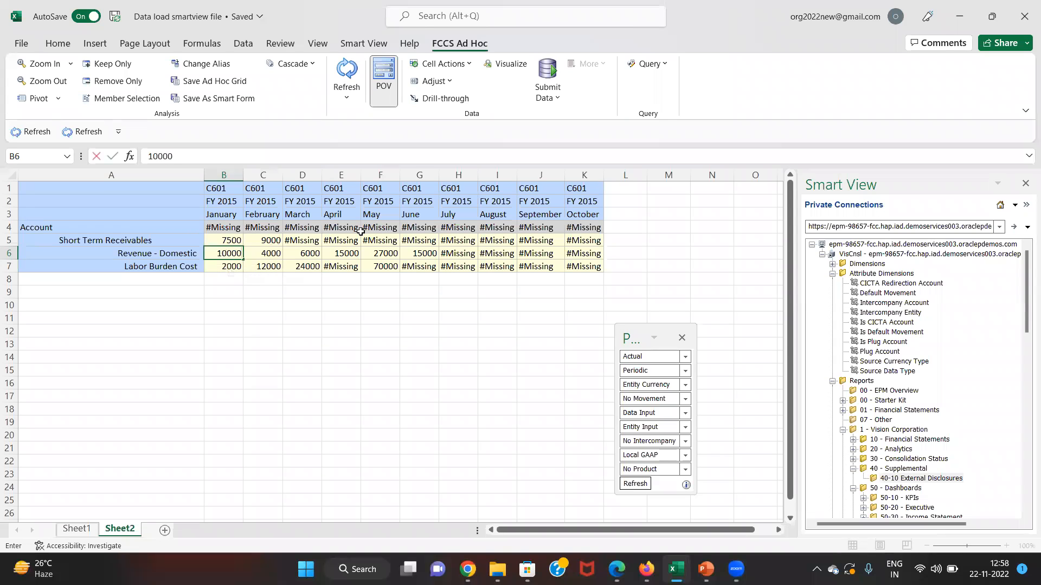
pyautogui.write('0')
pyautogui.press('Tab')
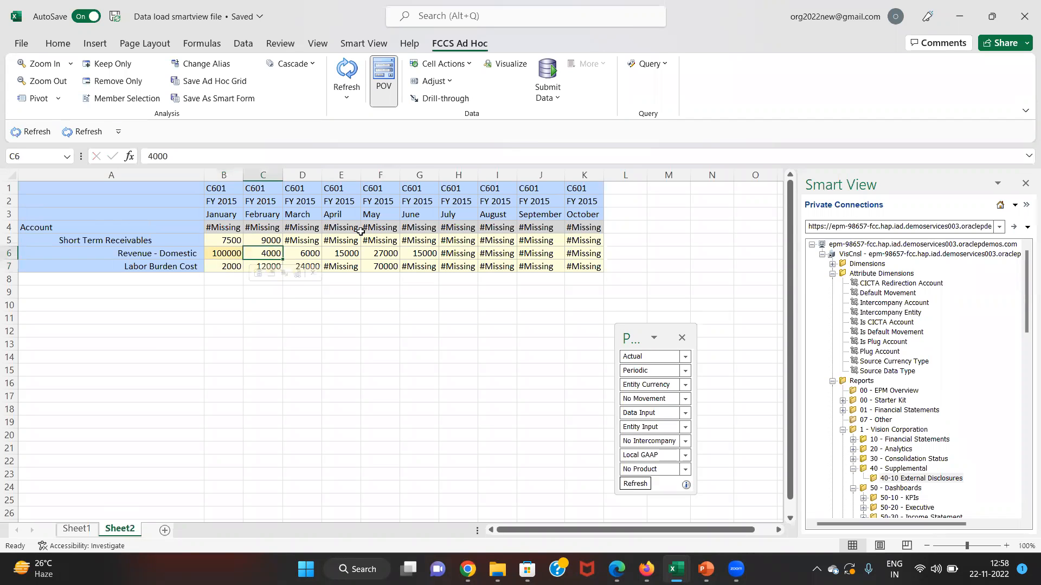
pyautogui.write('45000')
pyautogui.press('Tab')
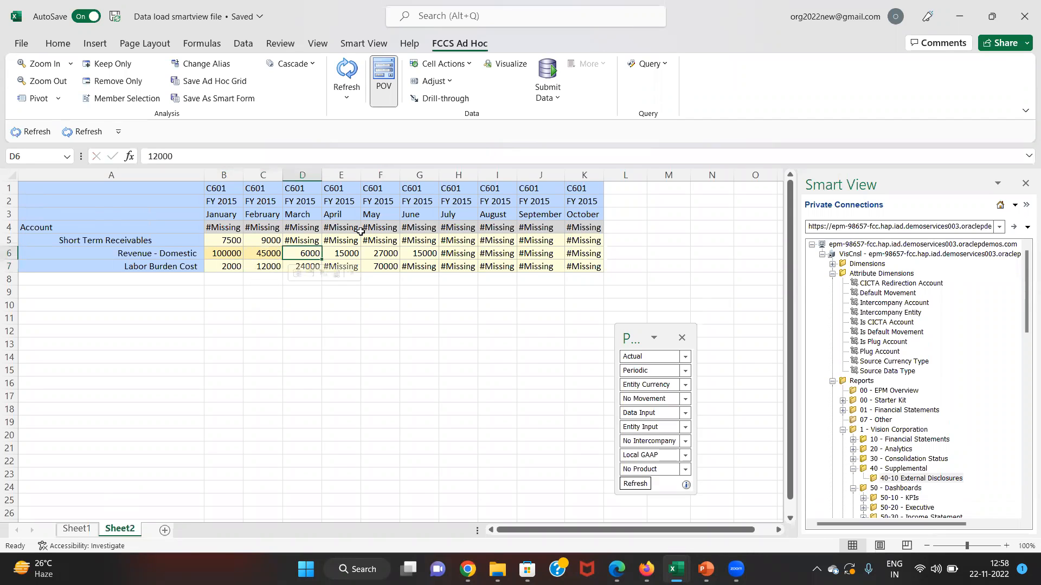
pyautogui.write('66000')
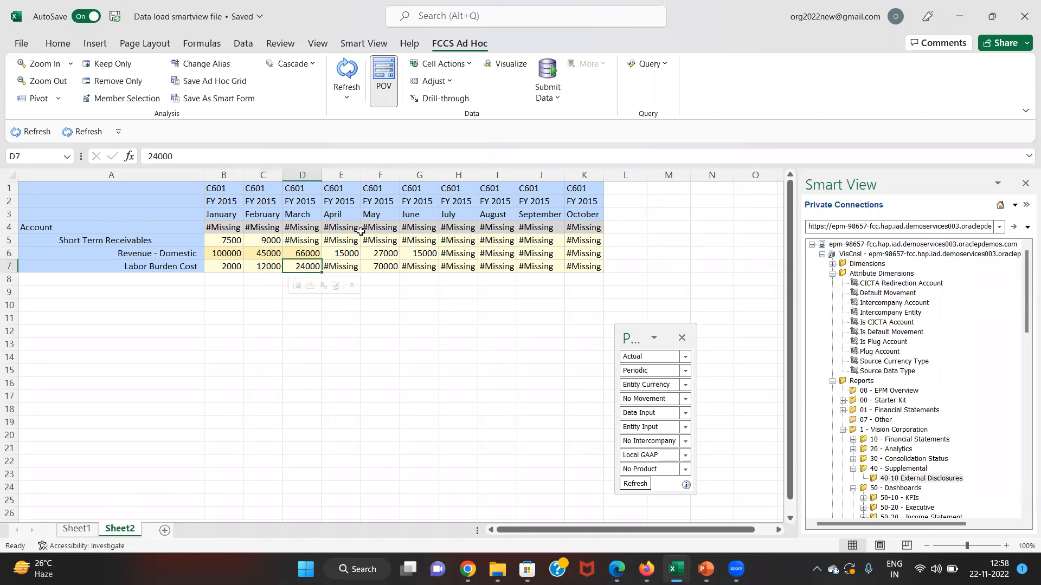
pyautogui.press('Tab')
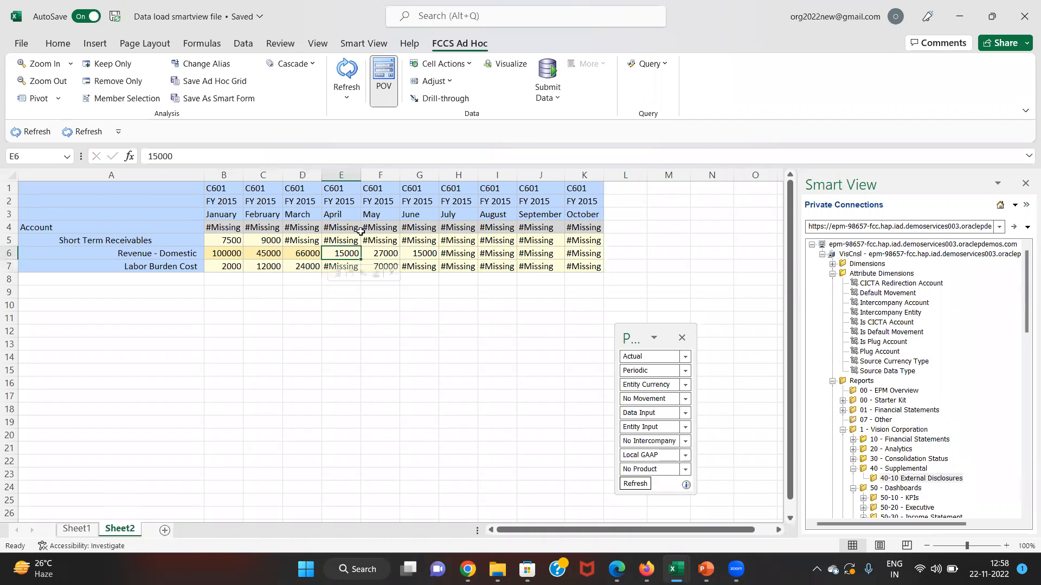
pyautogui.press('Left')
pyautogui.press('Left')
pyautogui.press('Left')
pyautogui.press('Right')
pyautogui.press('Right')
pyautogui.click(558, 66)
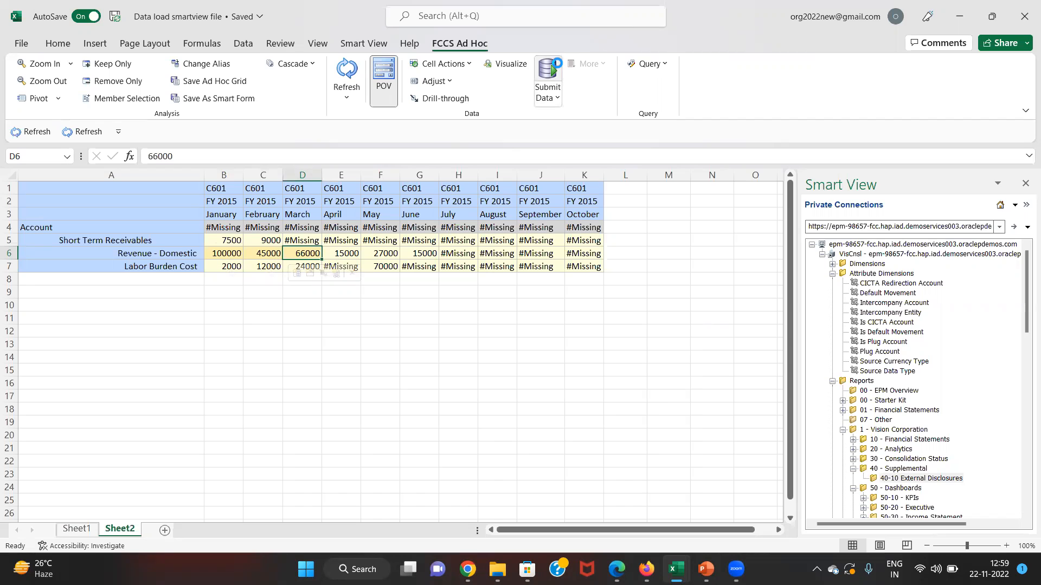
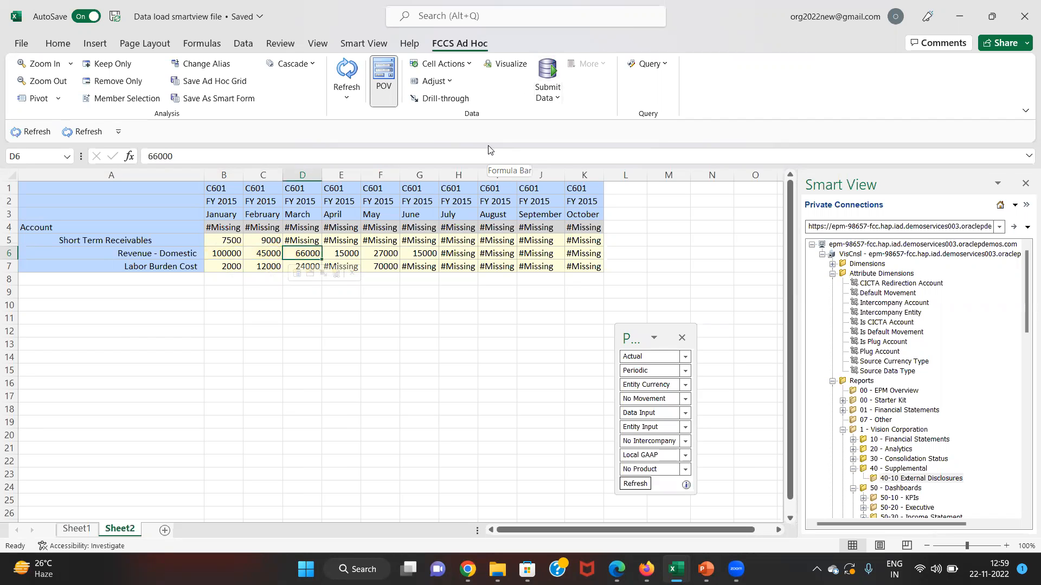
# - Review both account 41000 rows in the dataloading workbook, noting January 1000 and March 6000
pyautogui.hotkey('alt', 'Tab')
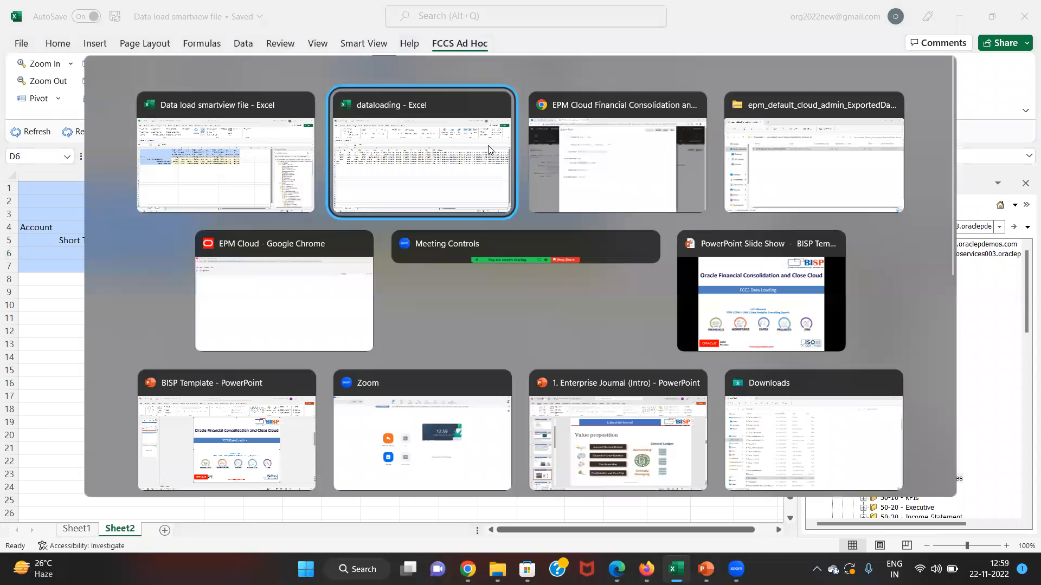
pyautogui.press('Left')
pyautogui.press('Right')
pyautogui.press('Right')
pyautogui.press('Right')
pyautogui.press('Right')
pyautogui.press('Left')
pyautogui.press('Left')
pyautogui.press('Left')
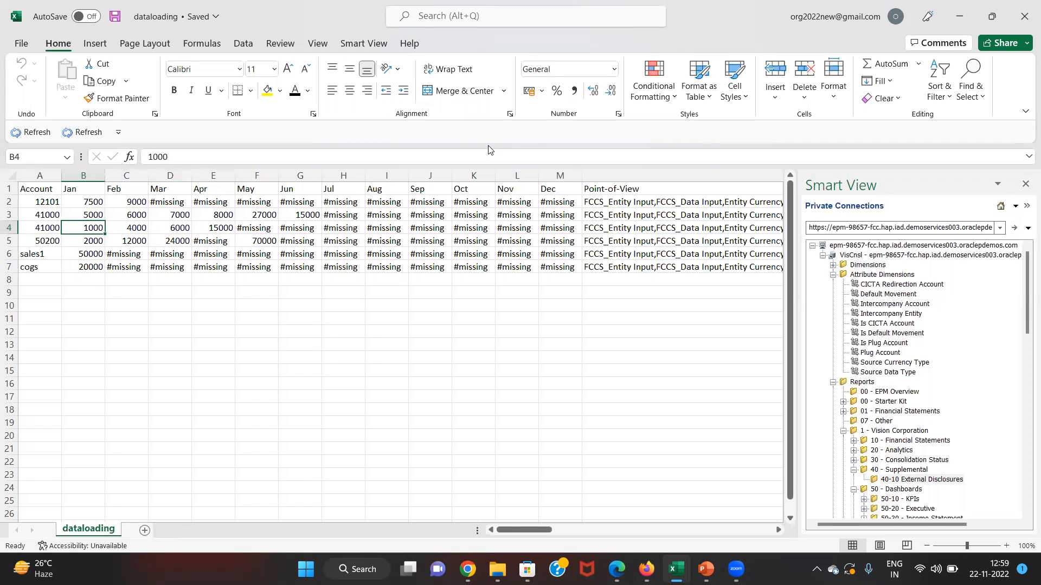
pyautogui.press('Right')
pyautogui.press('Right')
pyautogui.press('Left')
pyautogui.press('Left')
pyautogui.press('Left')
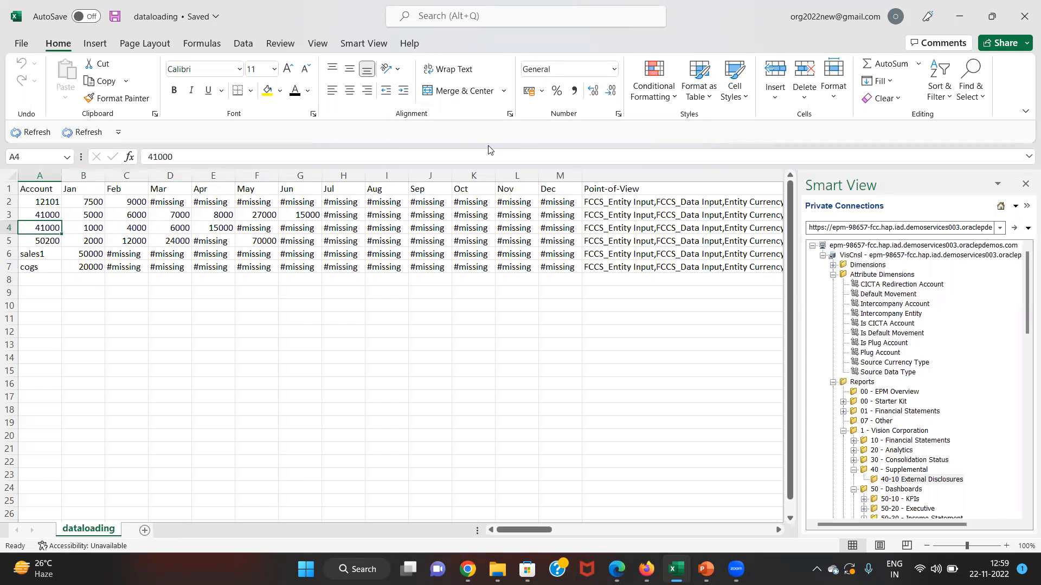
pyautogui.press('Up')
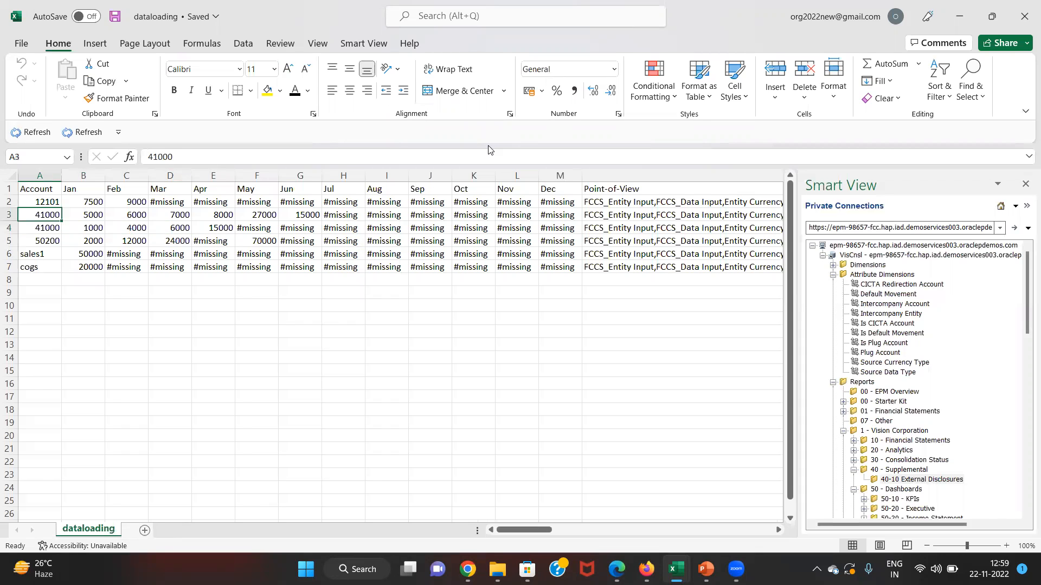
pyautogui.press('Down')
pyautogui.press('Right')
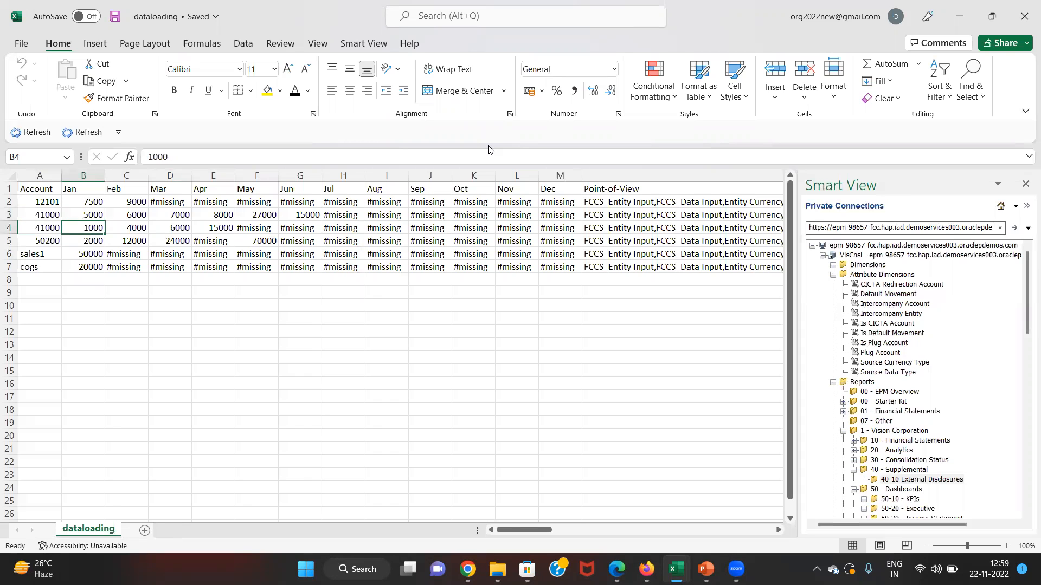
pyautogui.press('Left')
pyautogui.press('Right')
pyautogui.press('Right')
pyautogui.press('Right')
pyautogui.press('Right')
pyautogui.press('Left')
pyautogui.press('Left')
pyautogui.press('Left')
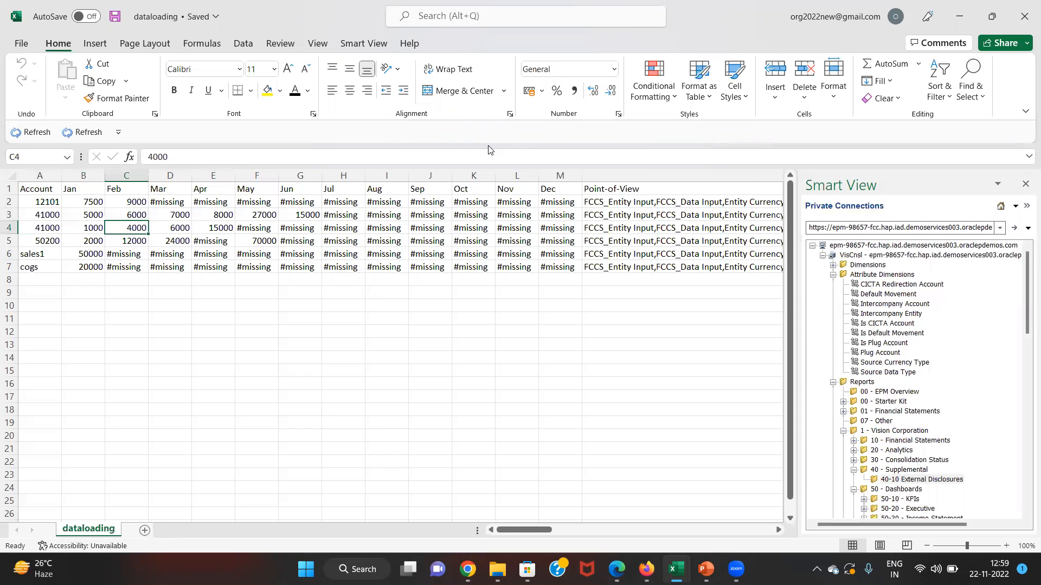
# - Return to the Import Data form and leave the accumulation type as None
pyautogui.hotkey('alt', 'Tab')
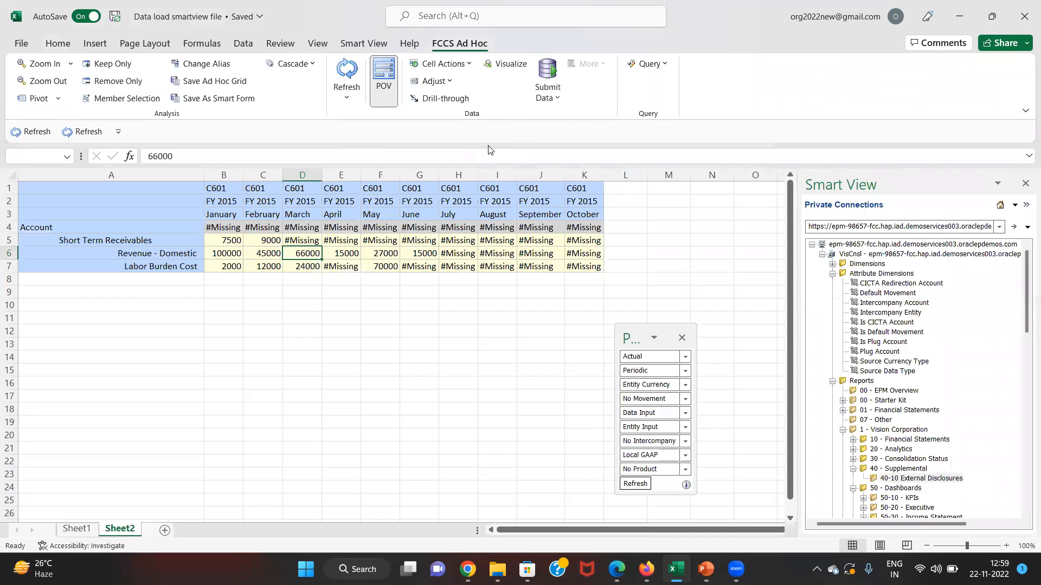
pyautogui.hotkey('alt', 'Tab')
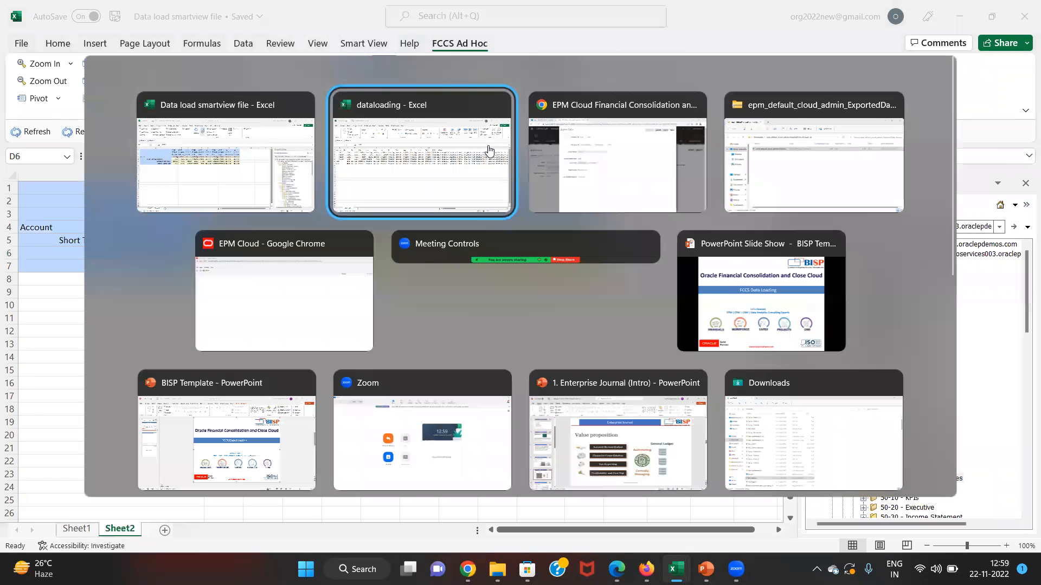
pyautogui.hotkey('alt', 'Tab')
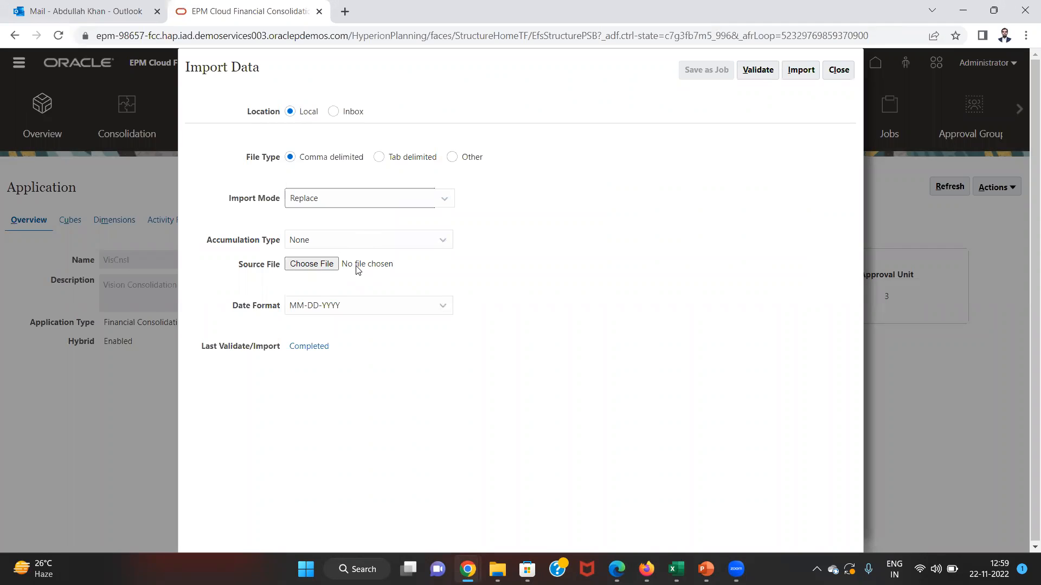
pyautogui.click(376, 242)
pyautogui.click(375, 242)
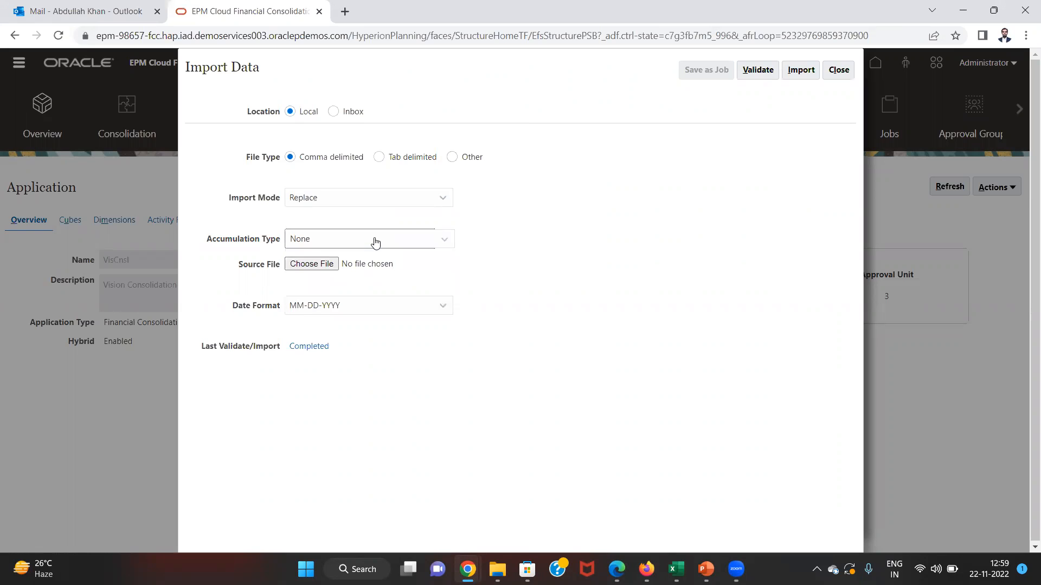
# - Total the January values of both 41000 rows in the dataloading workbook
pyautogui.hotkey('alt', 'Tab')
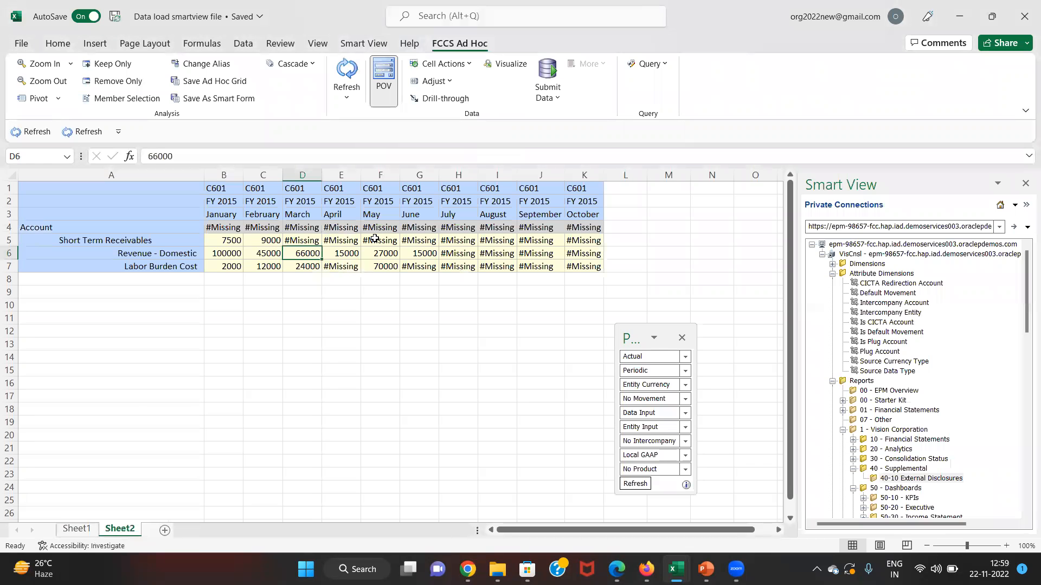
pyautogui.hotkey('alt', 'Tab')
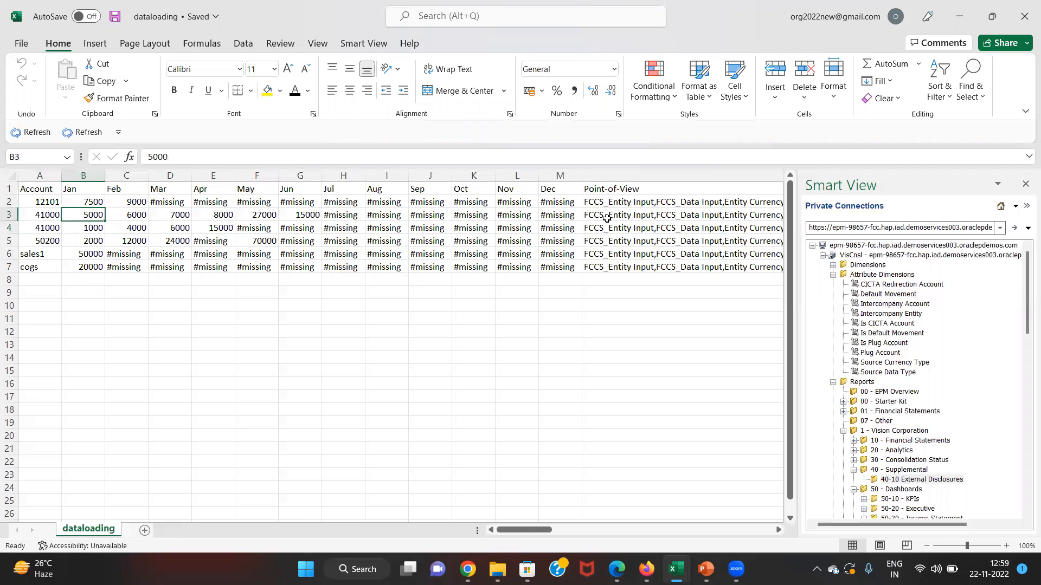
pyautogui.hotkey('shift', 'Down')
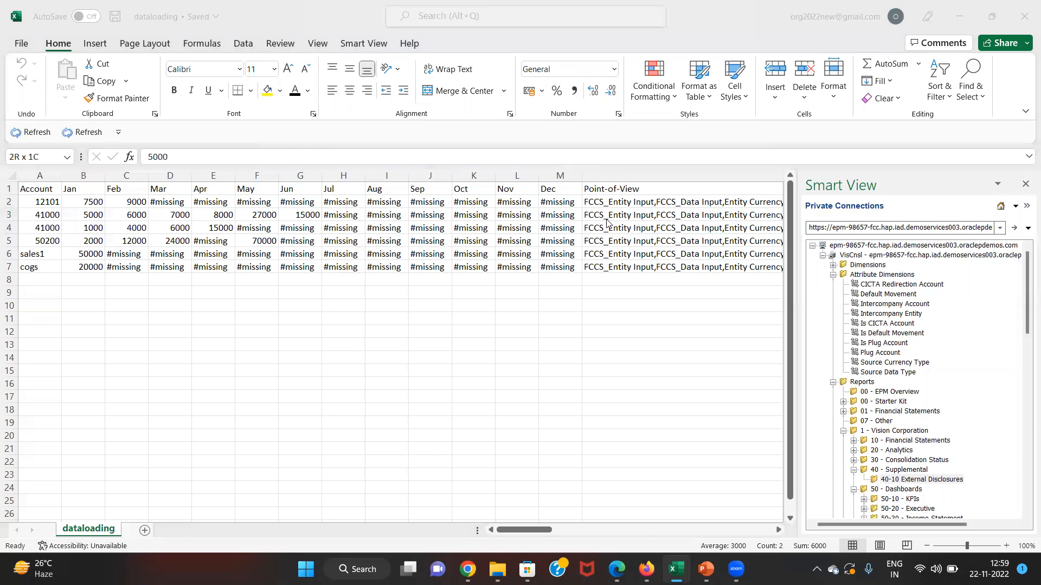
pyautogui.hotkey('alt', 'Tab')
pyautogui.hotkey('alt', 'Tab')
pyautogui.hotkey('alt', 'Tab')
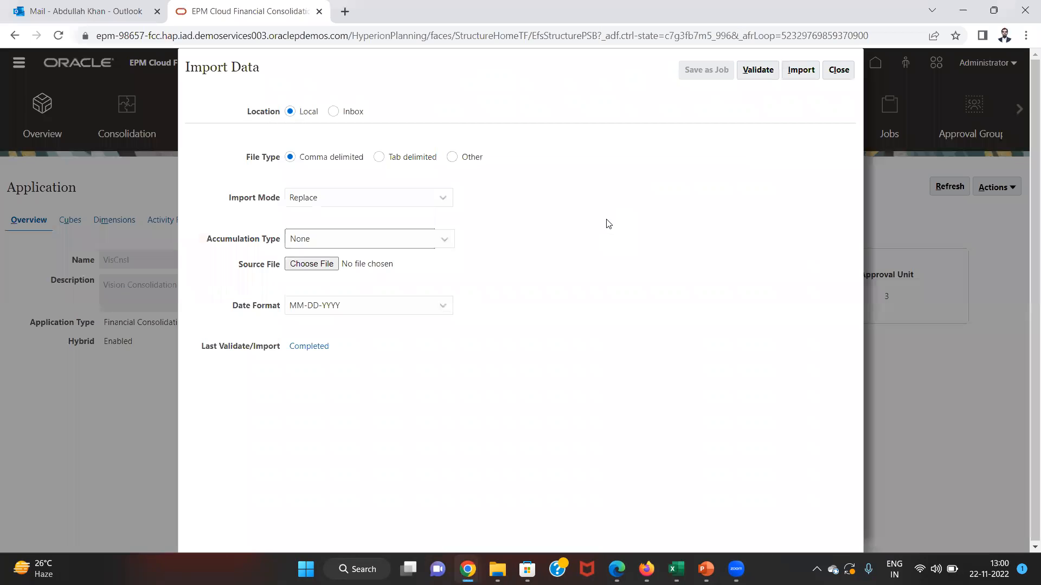
# - Select dataloading.csv as the source file, validate it, import it, and close the forms
pyautogui.click(337, 262)
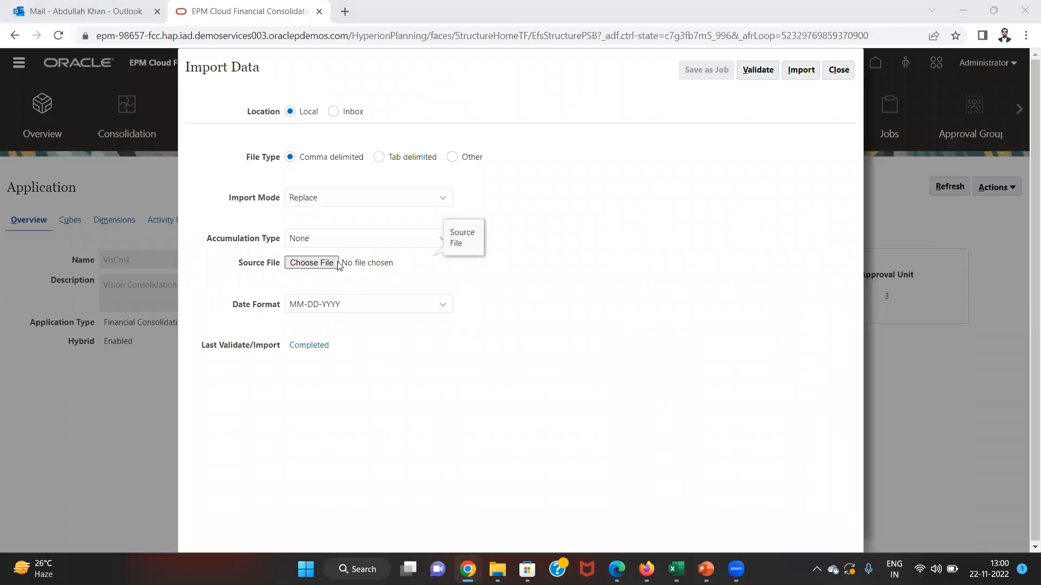
pyautogui.click(259, 242)
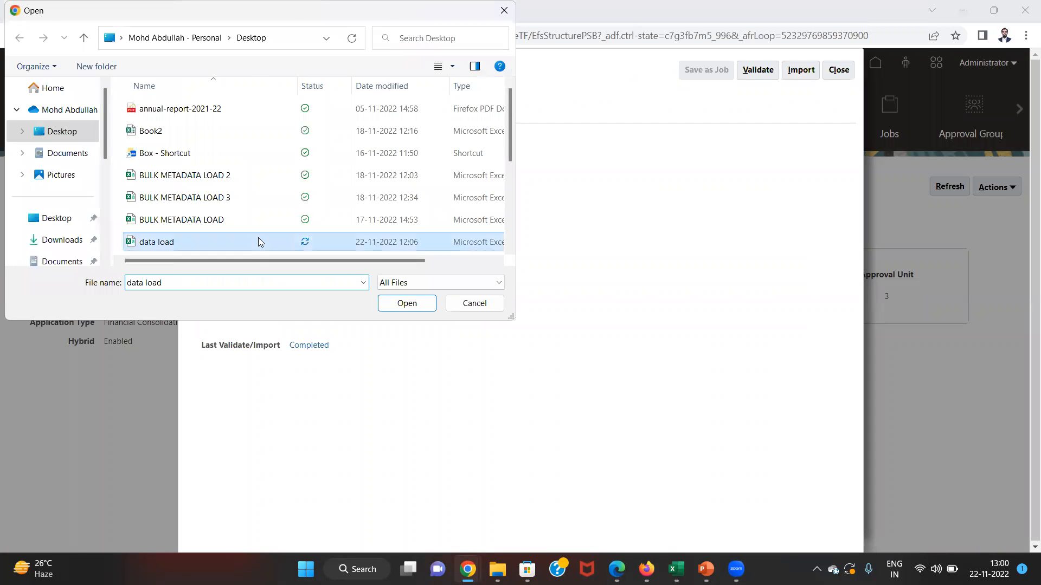
pyautogui.press('Down')
pyautogui.press('Down')
pyautogui.doubleClick(258, 244)
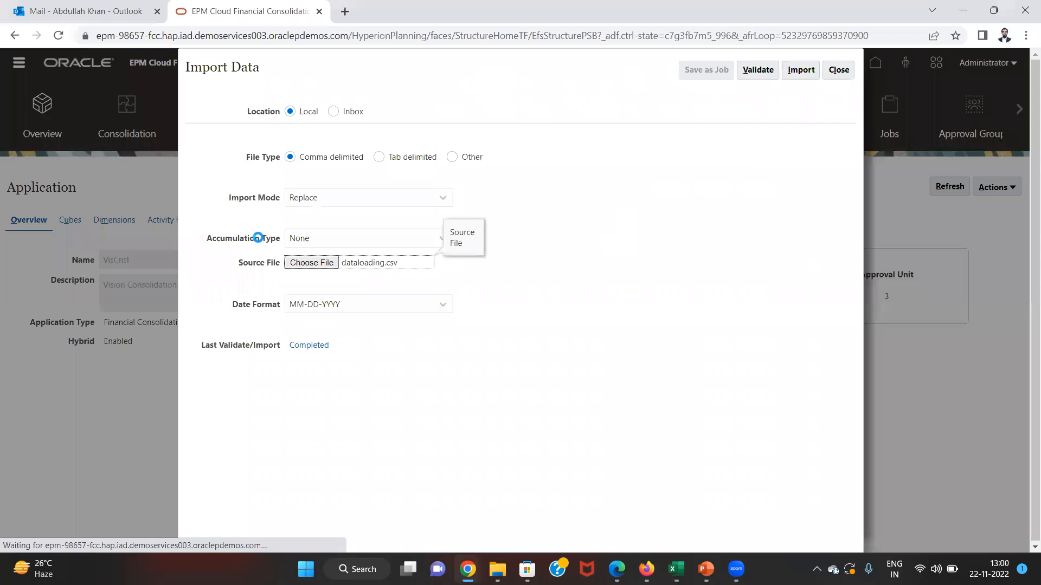
pyautogui.click(758, 72)
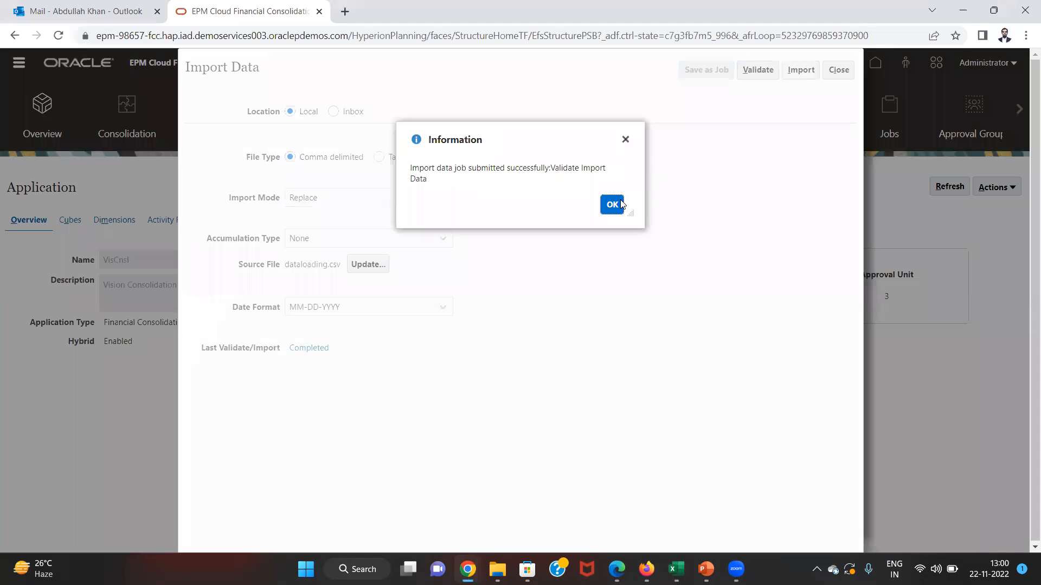
pyautogui.click(613, 204)
pyautogui.click(796, 73)
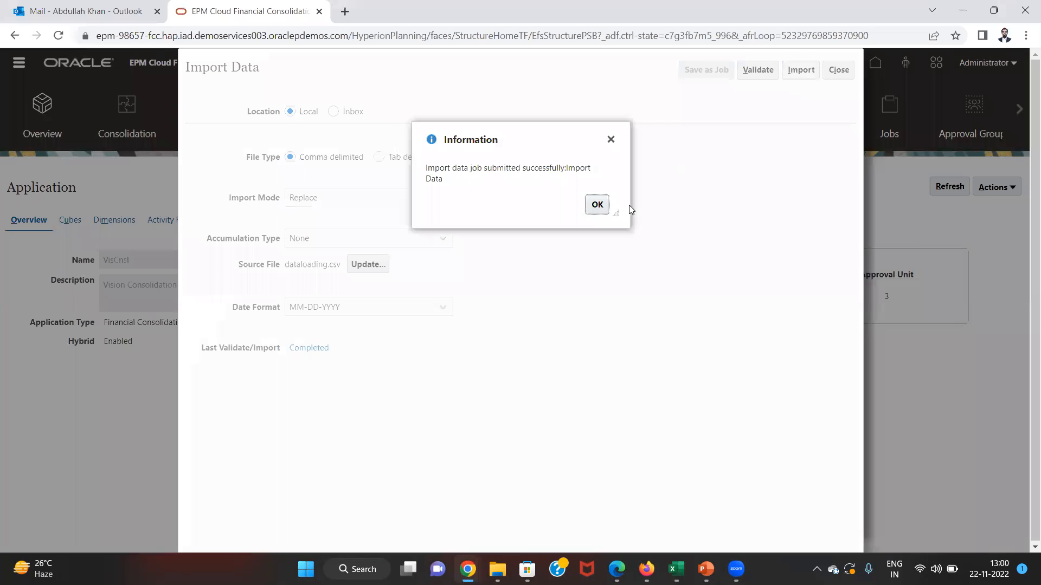
pyautogui.click(597, 205)
pyautogui.click(829, 73)
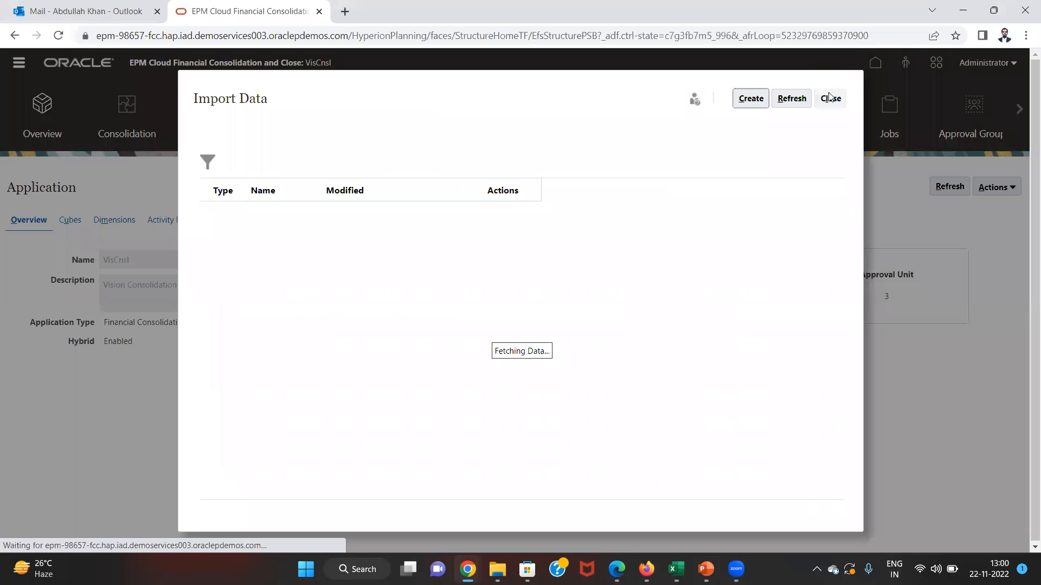
pyautogui.click(832, 99)
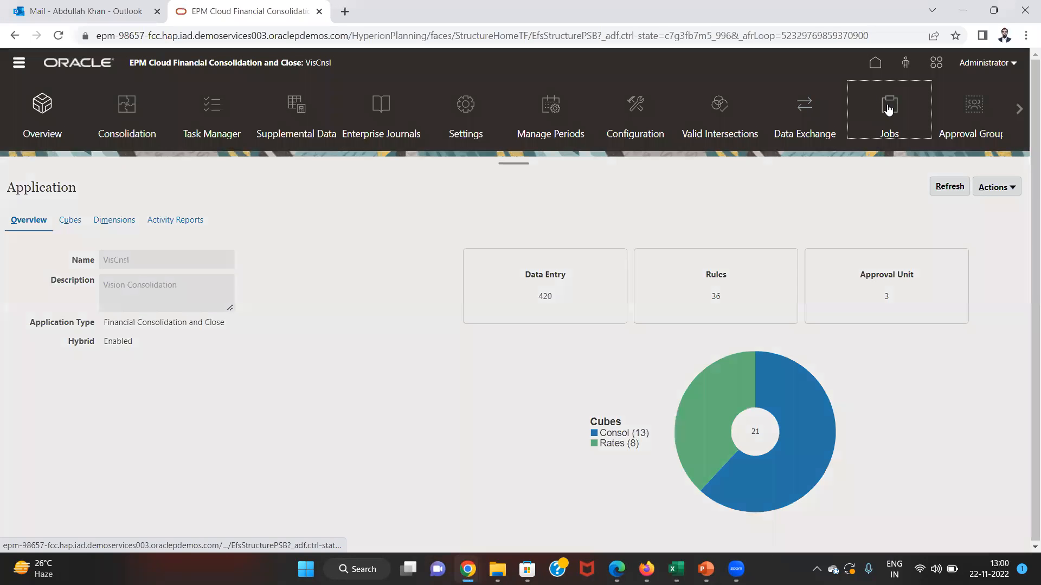
# - Refresh the Jobs list repeatedly until the Import Data job shows Completed
pyautogui.click(888, 110)
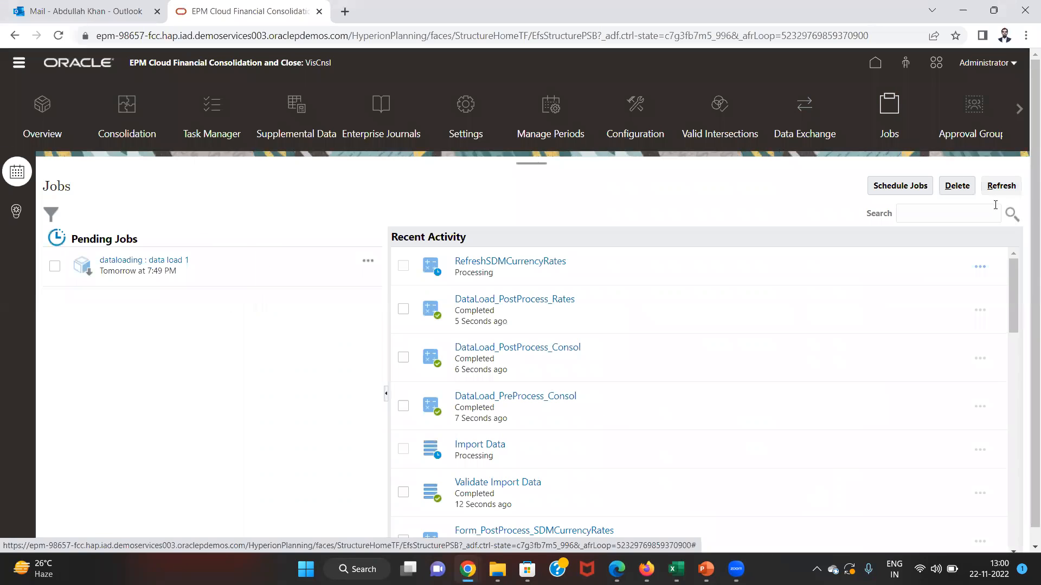
pyautogui.click(1001, 185)
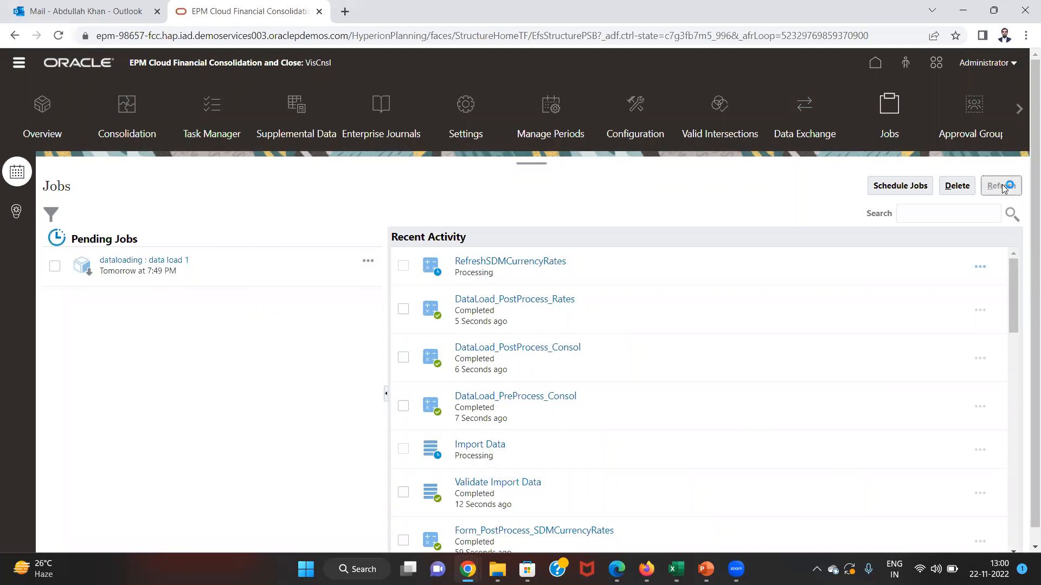
pyautogui.click(1001, 185)
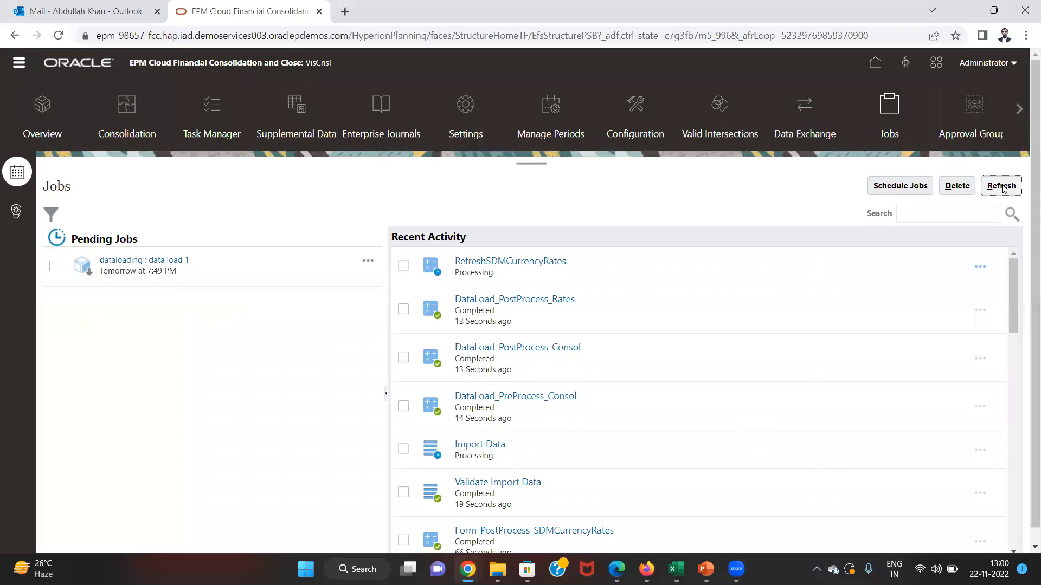
pyautogui.click(1001, 186)
pyautogui.click(1001, 186)
pyautogui.click(1001, 186)
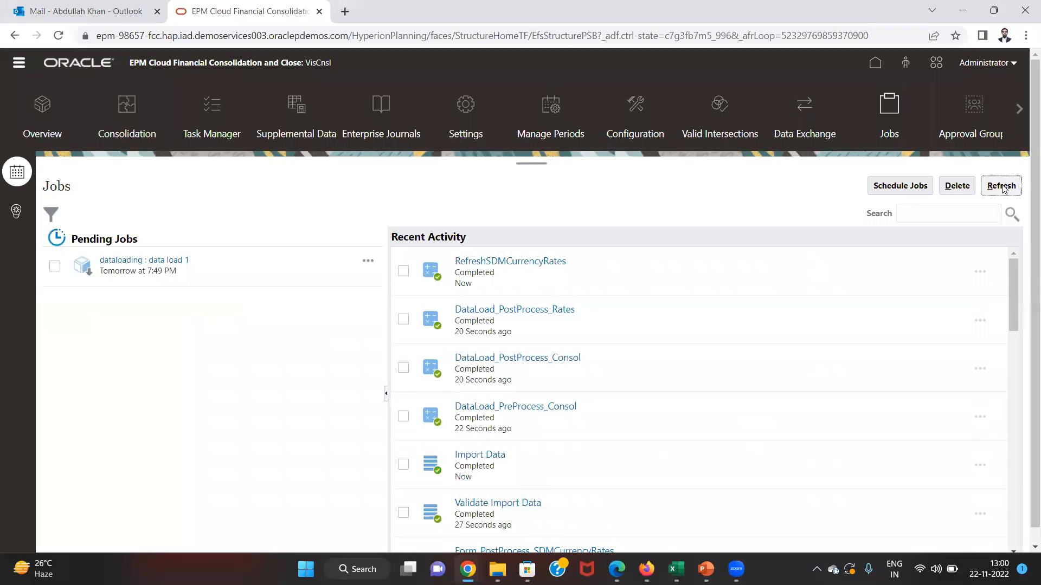
pyautogui.hotkey('alt', 'Tab')
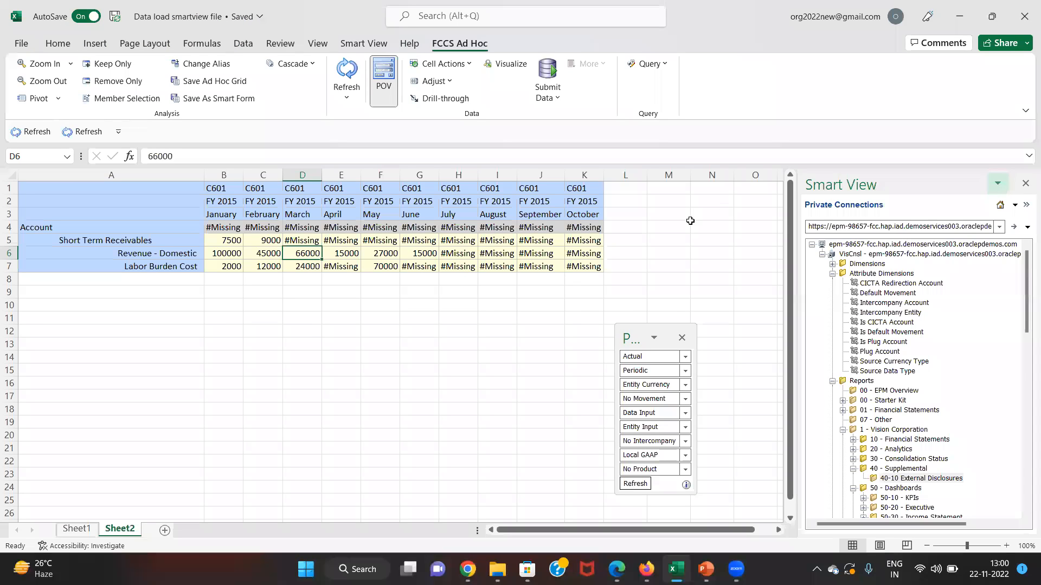
# - Refresh the Smart View grid and compare Revenue - Domestic 1000, 4000, 6000 against the dataloading workbook
pyautogui.click(346, 71)
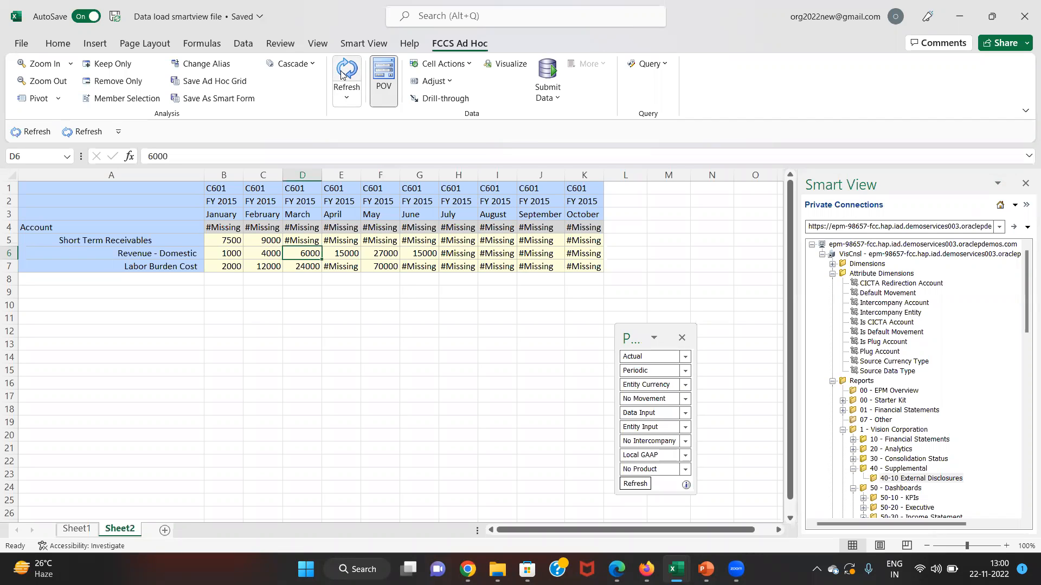
pyautogui.press('Left')
pyautogui.press('Left')
pyautogui.press('Right')
pyautogui.hotkey('alt', 'Tab')
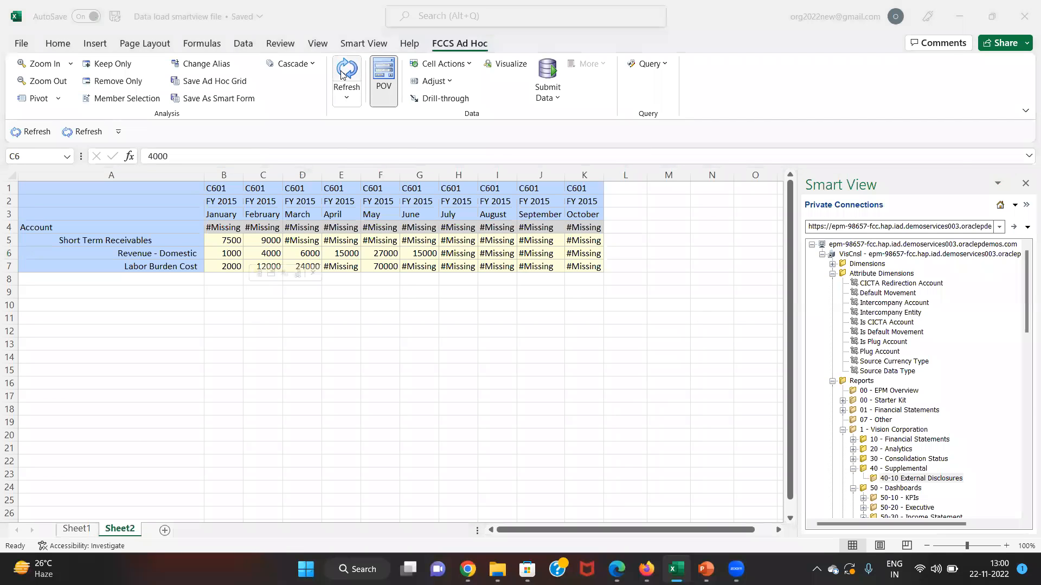
pyautogui.hotkey('alt', 'Tab')
pyautogui.press('Down')
pyautogui.press('Left')
pyautogui.press('Right')
pyautogui.press('Left')
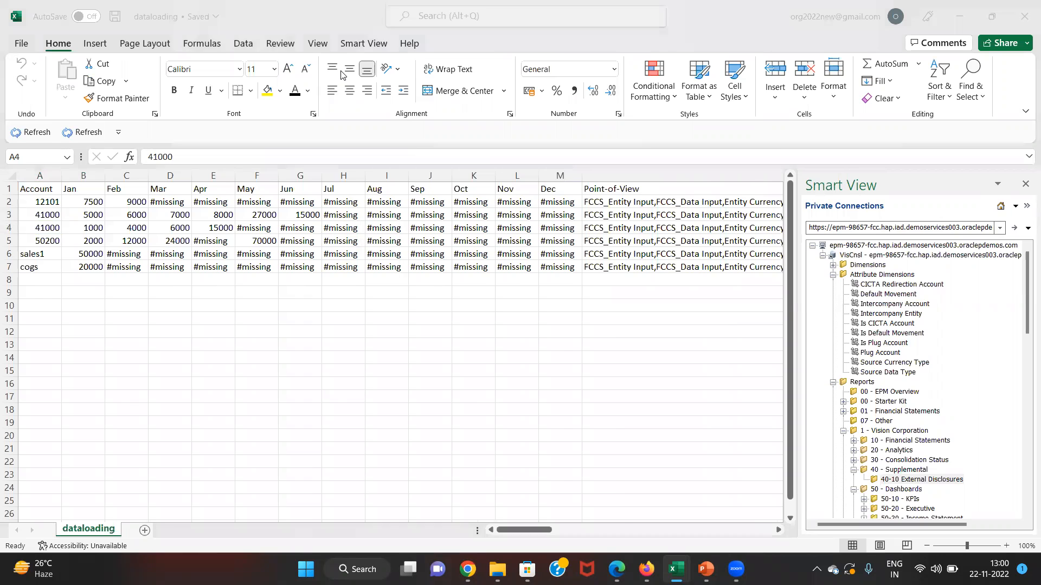
pyautogui.hotkey('alt', 'Tab')
pyautogui.press('Right')
pyautogui.press('Right')
pyautogui.press('Right')
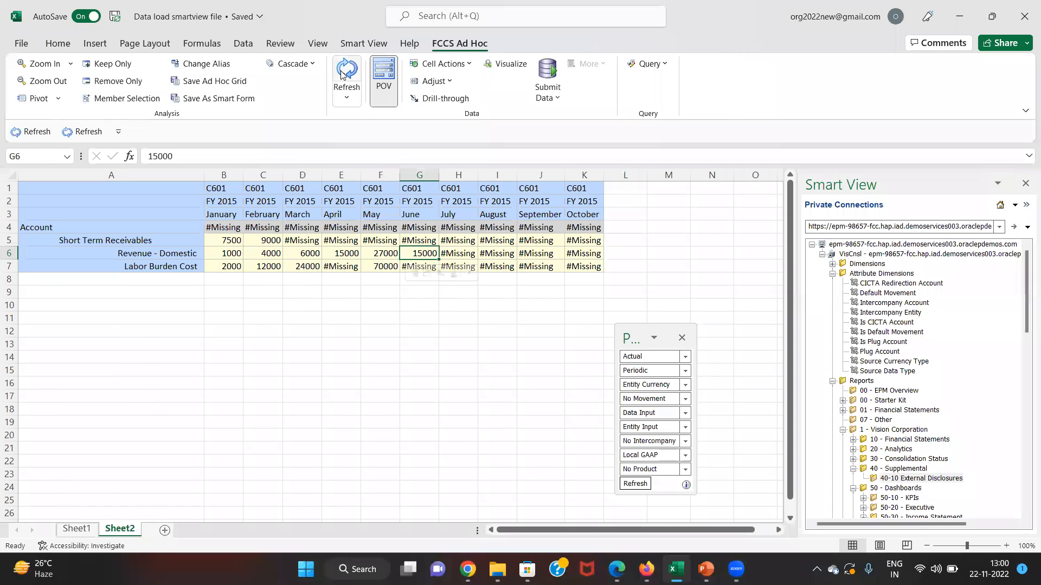
pyautogui.hotkey('alt', 'Tab')
pyautogui.hotkey('alt', 'Tab')
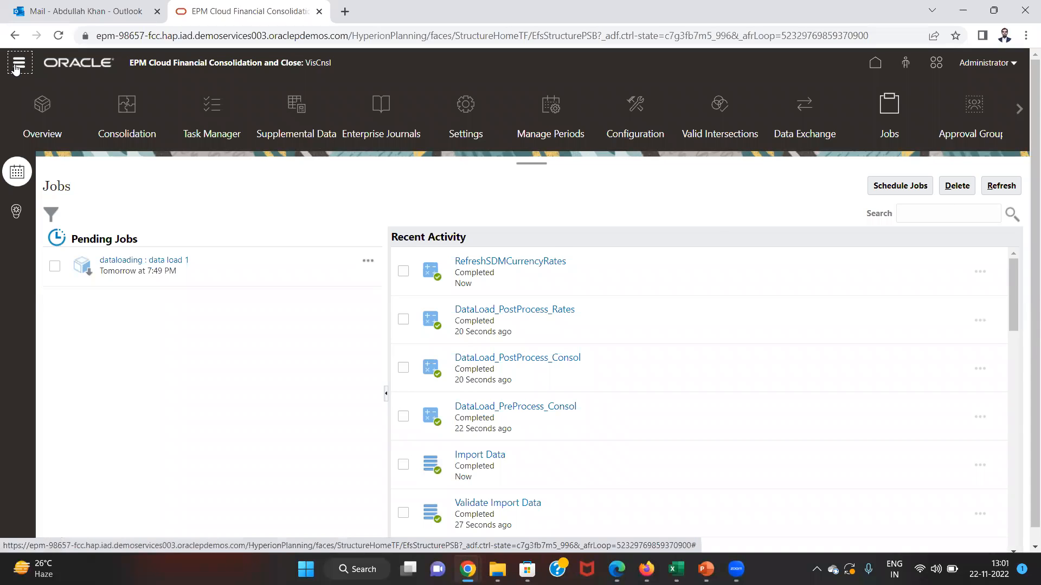
# - Open the Navigator, then compare row 4 values between the dataloading and Smart View workbooks
pyautogui.click(17, 65)
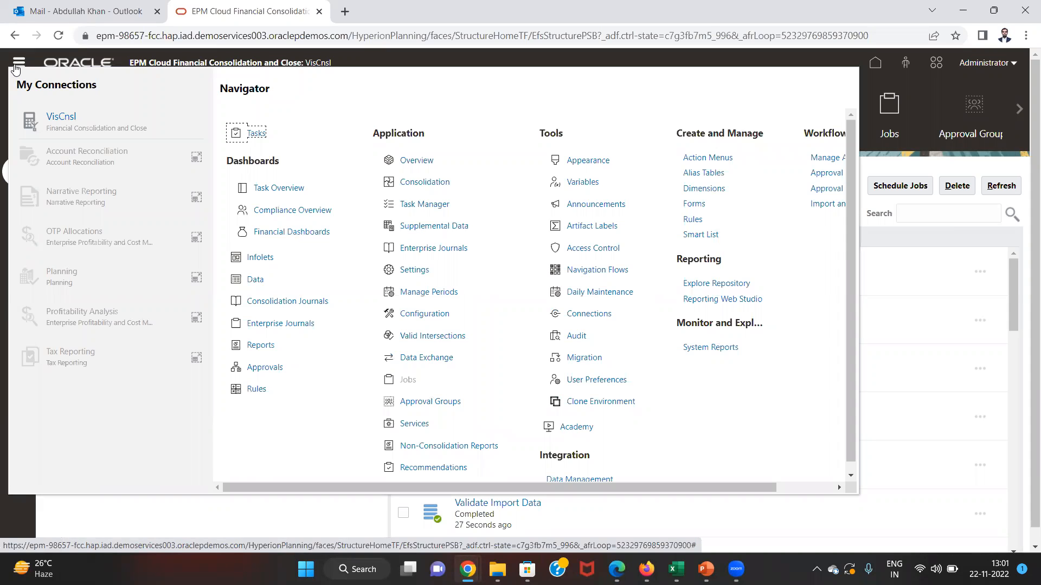
pyautogui.hotkey('alt', 'Tab')
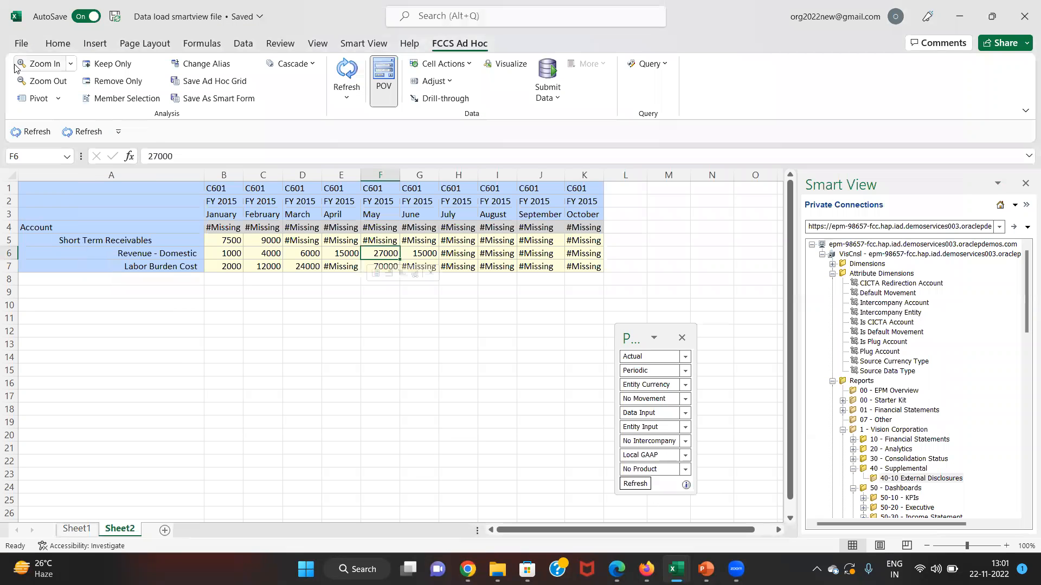
pyautogui.hotkey('alt', 'Tab')
pyautogui.hotkey('alt', 'Tab')
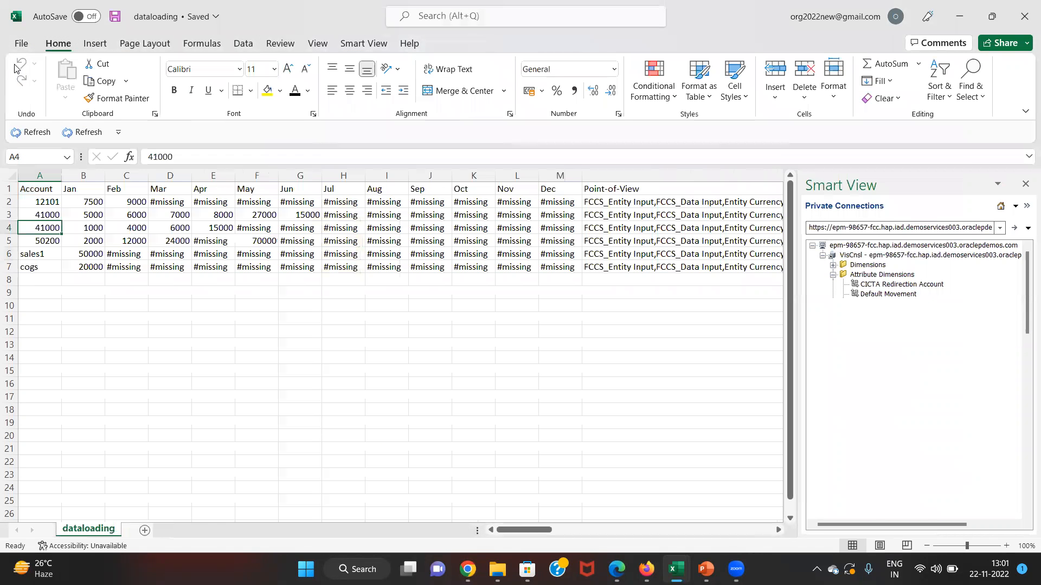
pyautogui.press('Right')
pyautogui.press('Right')
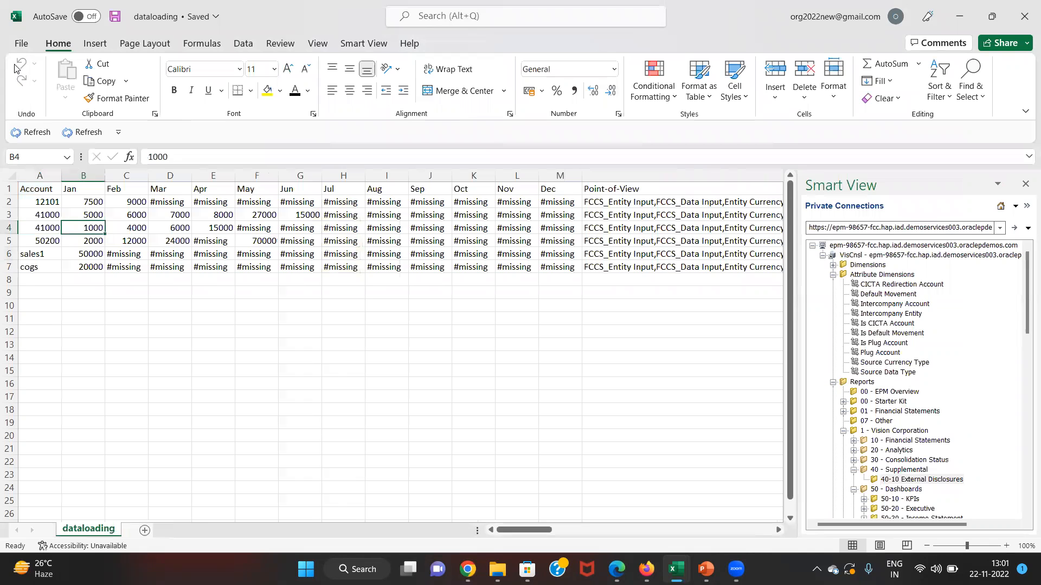
pyautogui.press('Left')
pyautogui.press('Left')
pyautogui.hotkey('alt', 'Tab')
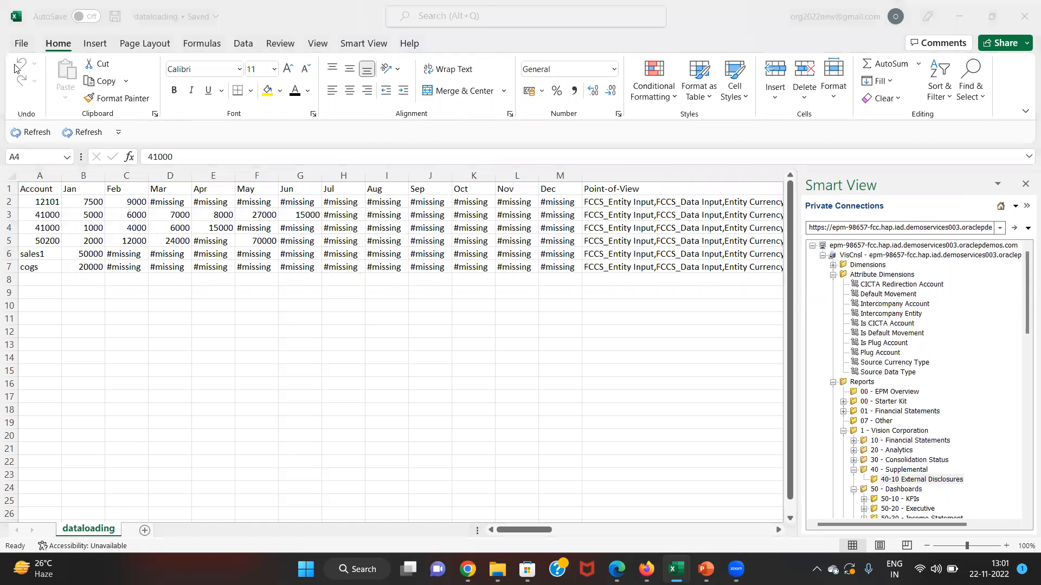
pyautogui.hotkey('alt', 'Tab')
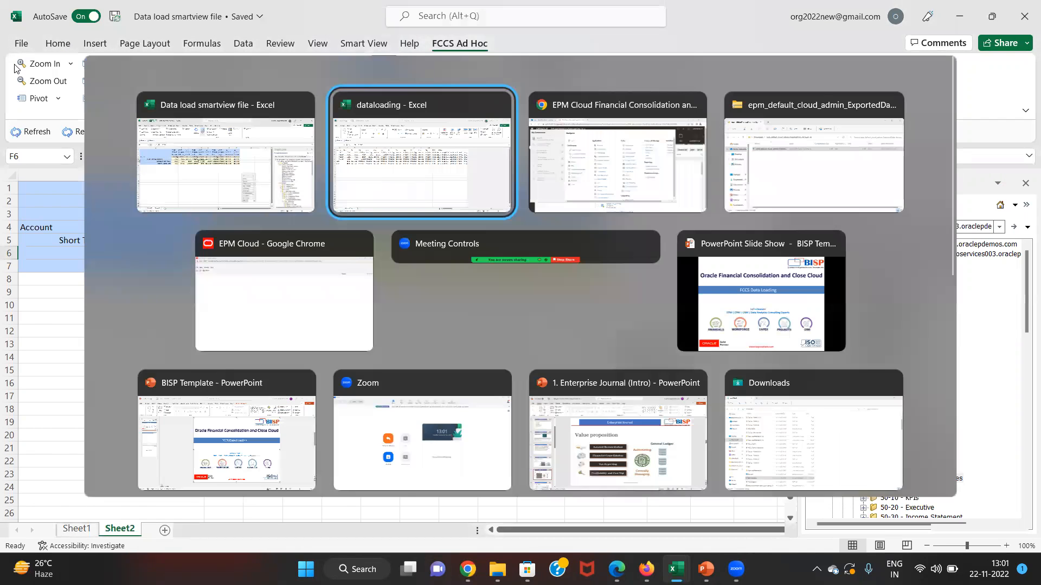
pyautogui.hotkey('alt', 'Tab')
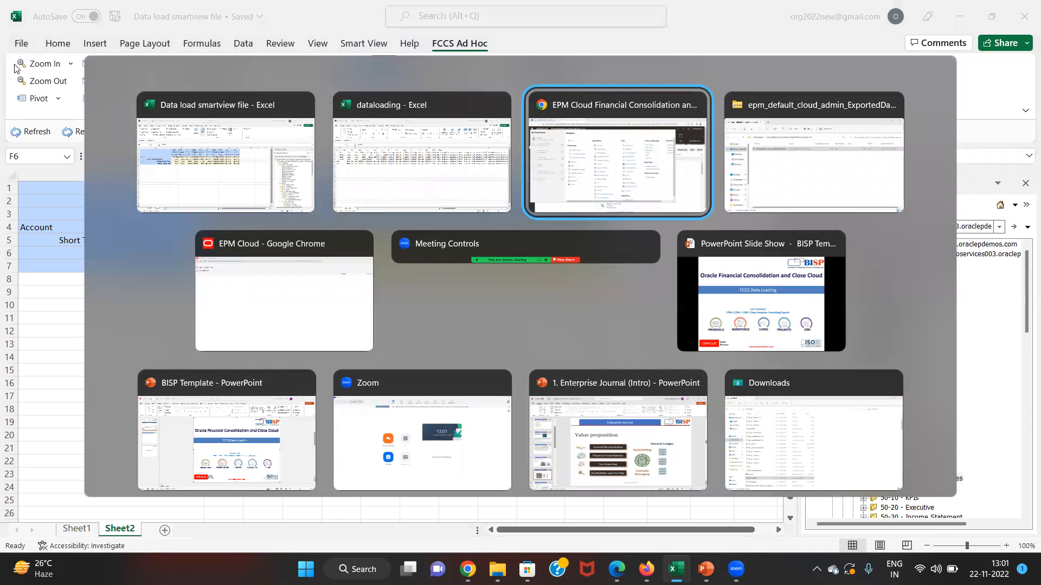
pyautogui.hotkey('alt', 'shift', 'Tab')
# - Select the January values B3:B4 in dataloading, then open the application Overview page
pyautogui.press('Right')
pyautogui.press('Down')
pyautogui.press('Up')
pyautogui.hotkey('shift', 'Down')
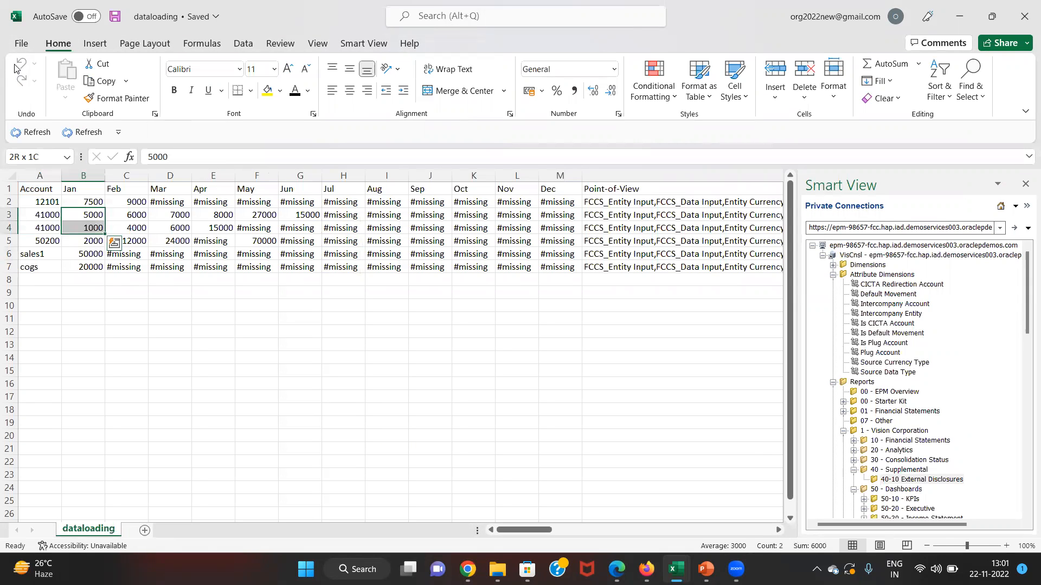
pyautogui.hotkey('alt', 'Tab')
pyautogui.hotkey('alt', 'Tab')
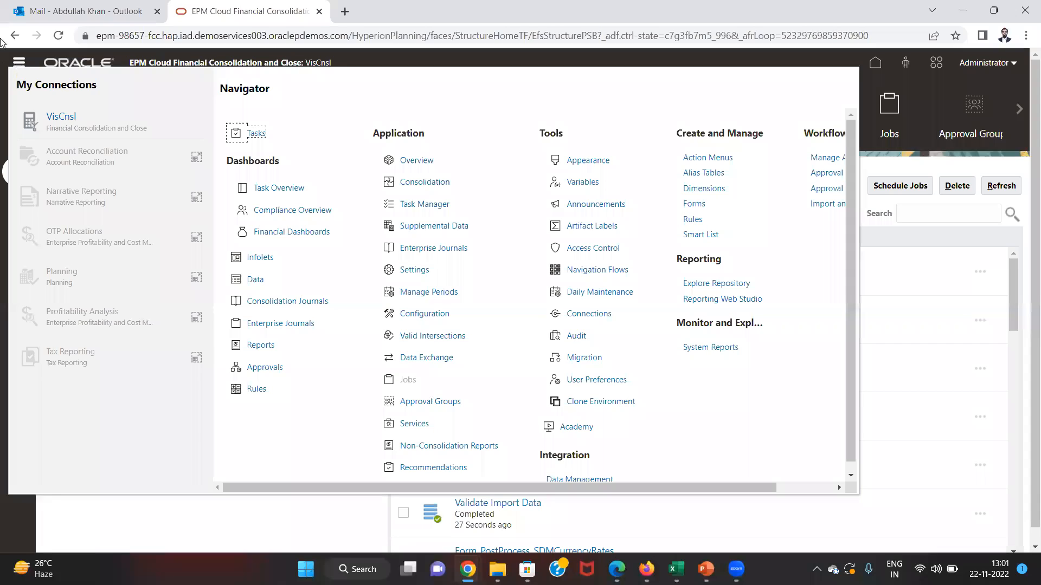
pyautogui.click(416, 163)
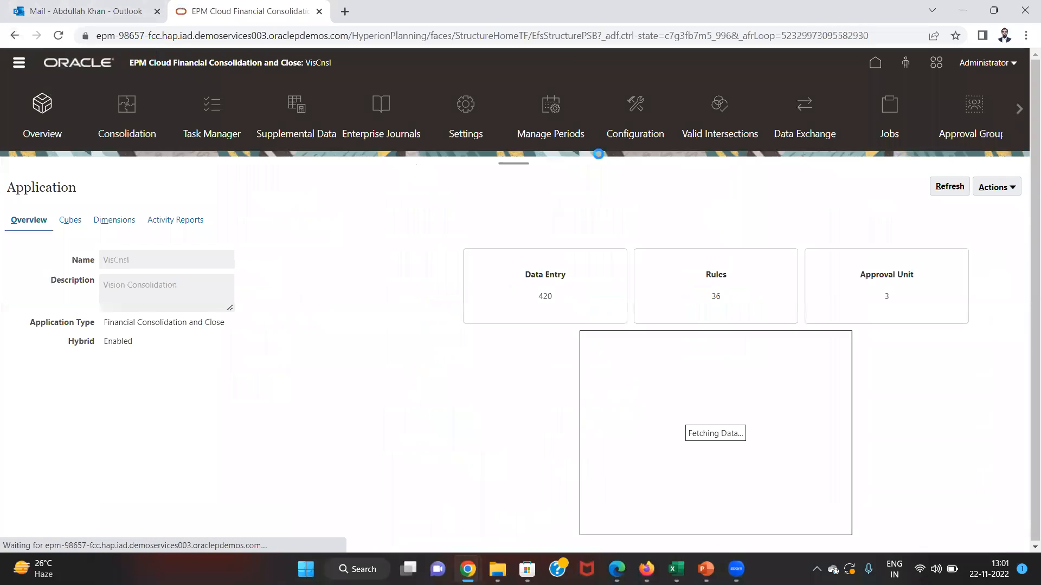
# - Upload dataloading.csv from the Desktop through the Inbox/Outbox Explorer and close the explorer
pyautogui.click(1009, 193)
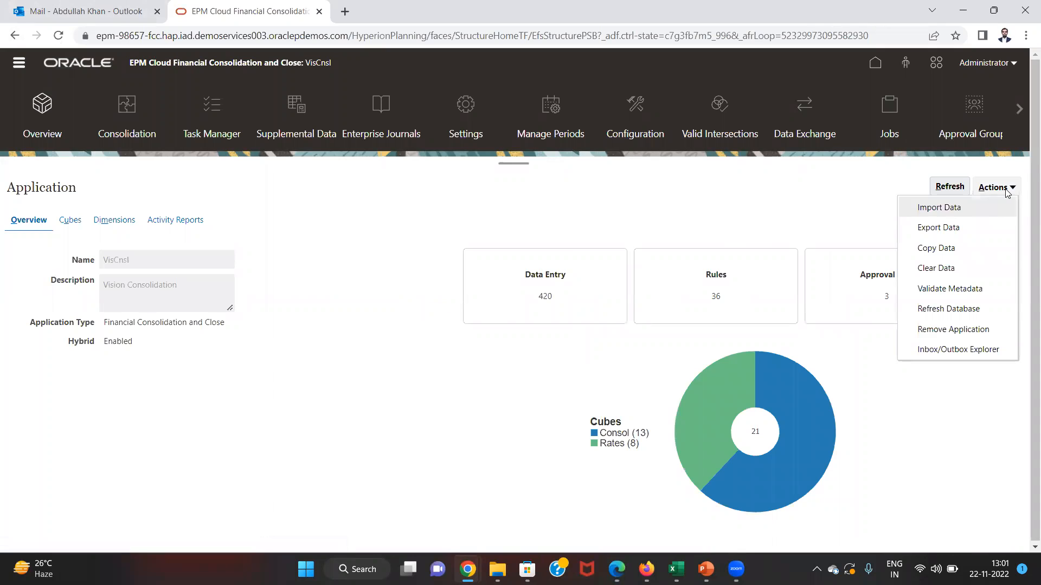
pyautogui.click(929, 350)
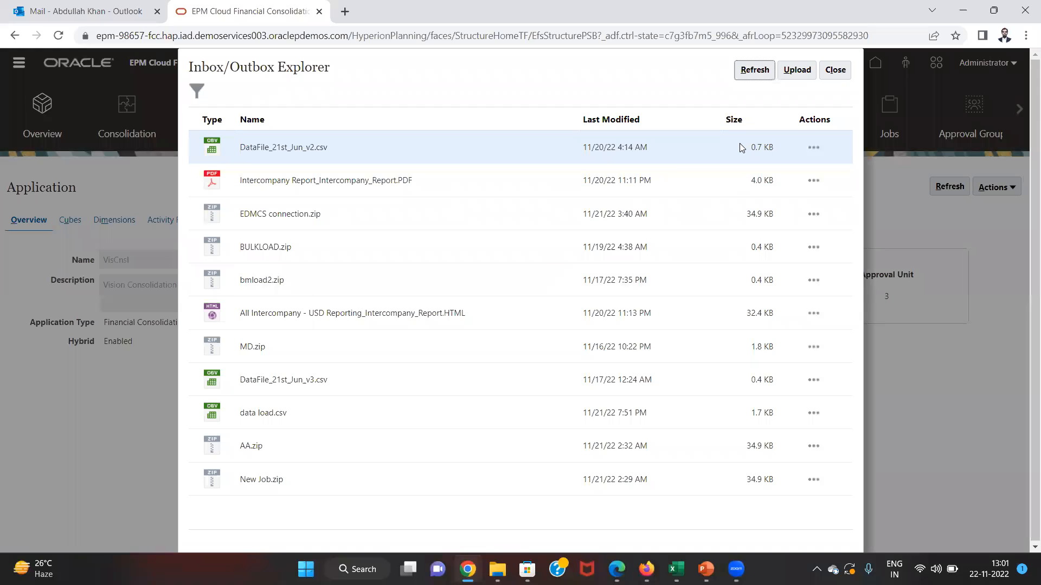
pyautogui.click(795, 75)
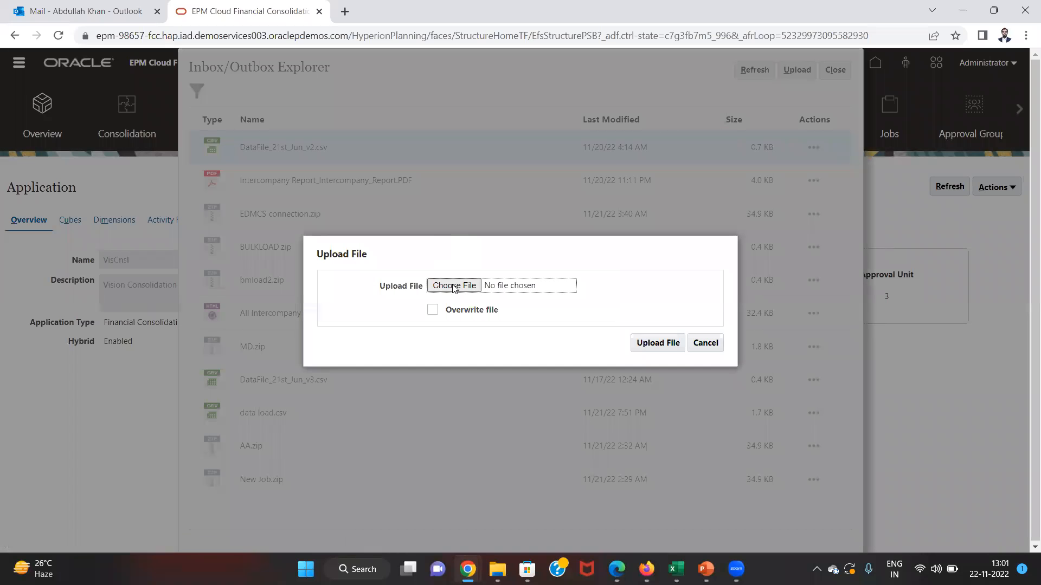
pyautogui.click(454, 287)
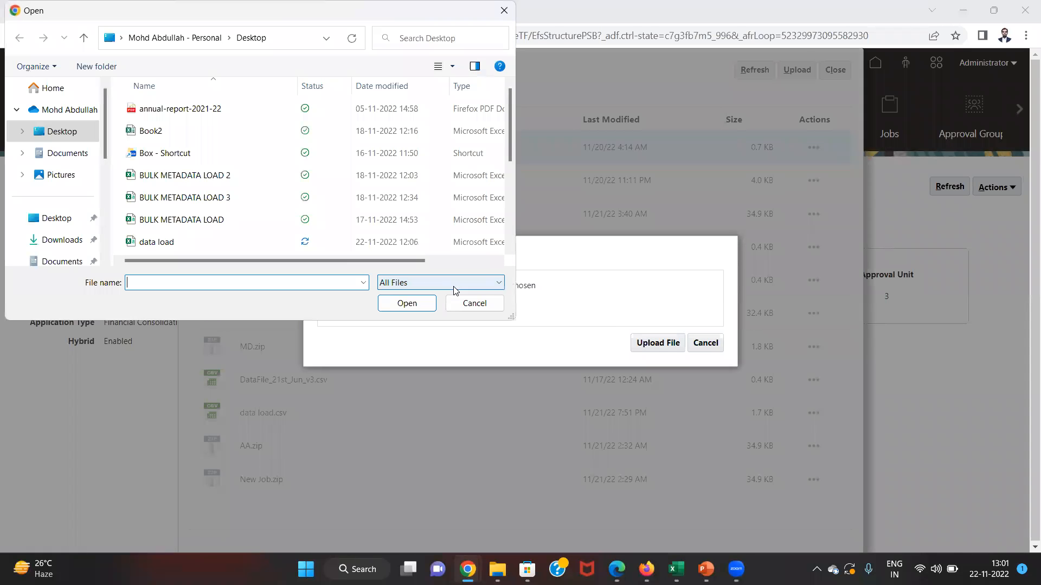
pyautogui.click(314, 227)
pyautogui.press('Down')
pyautogui.press('Down')
pyautogui.press('Down')
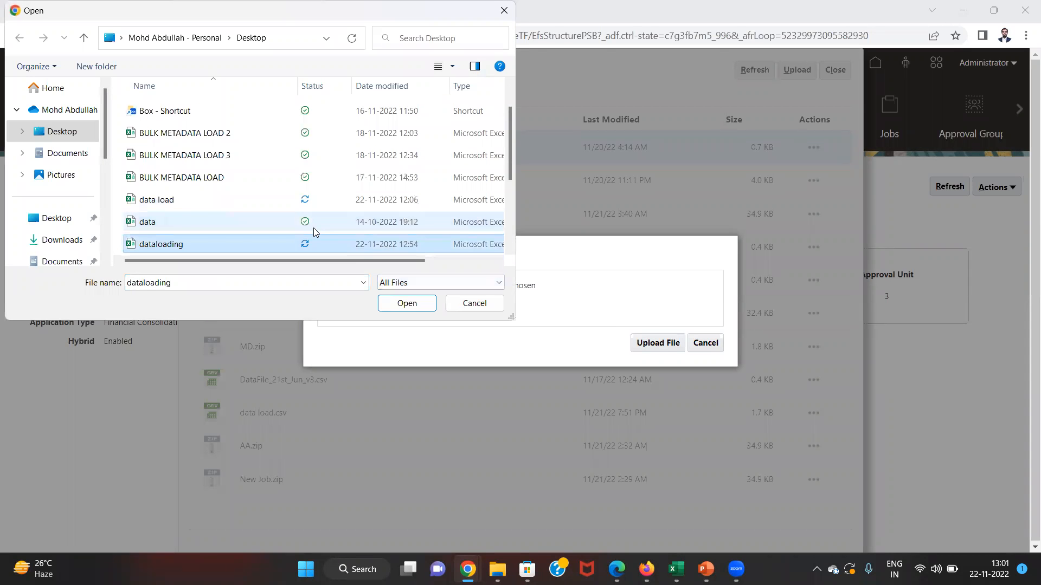
pyautogui.doubleClick(314, 223)
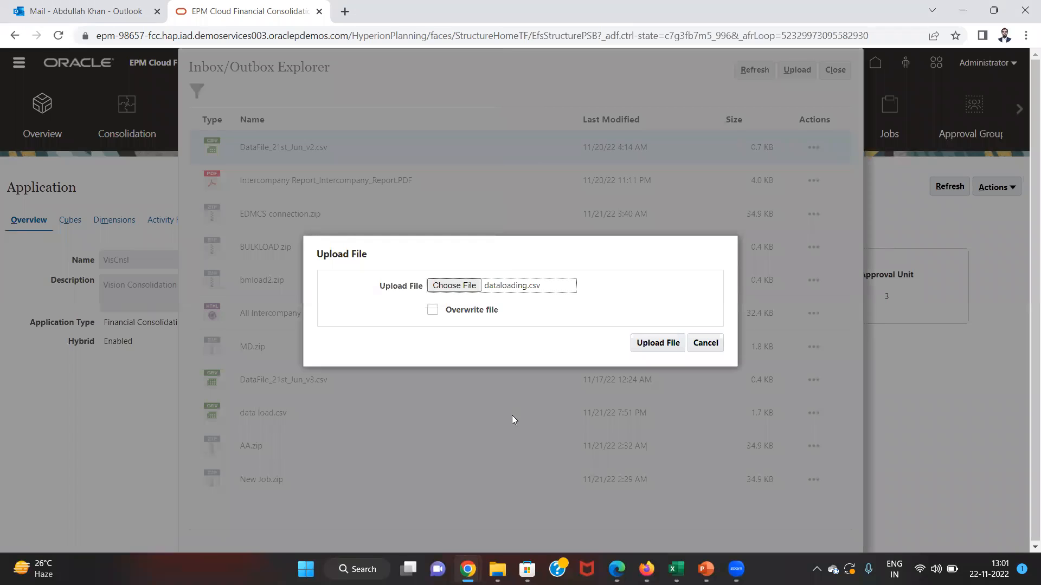
pyautogui.click(641, 349)
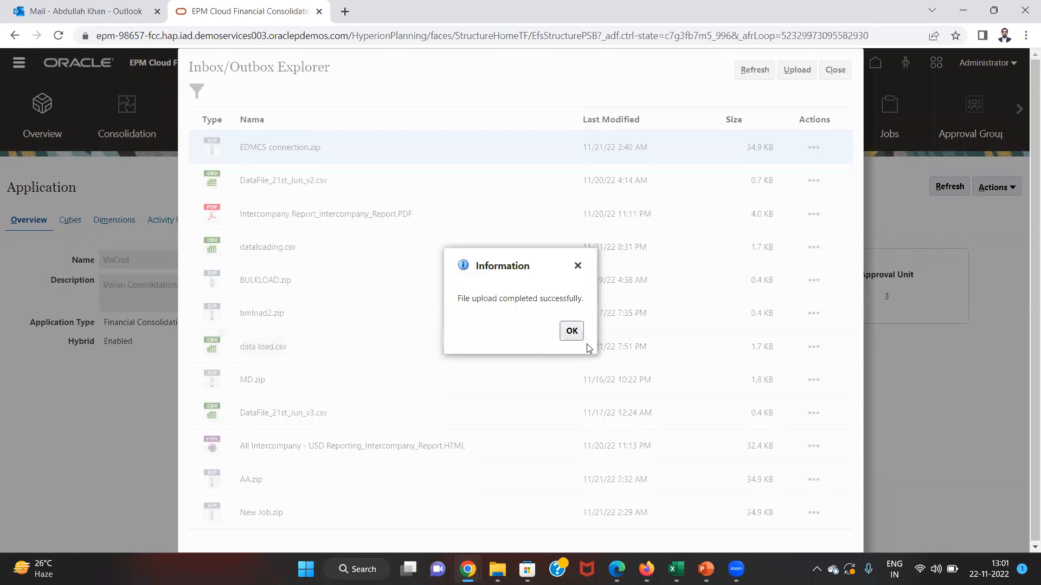
pyautogui.click(571, 331)
pyautogui.click(835, 71)
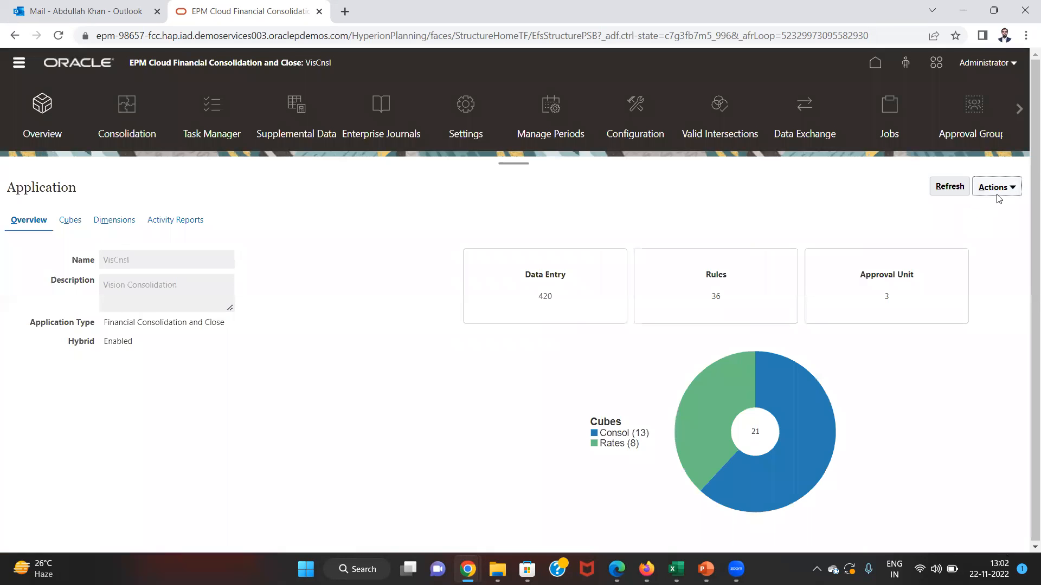
# - Start a new inbox data import with Import Mode Replace and accumulation type Within File
pyautogui.click(997, 196)
pyautogui.click(985, 205)
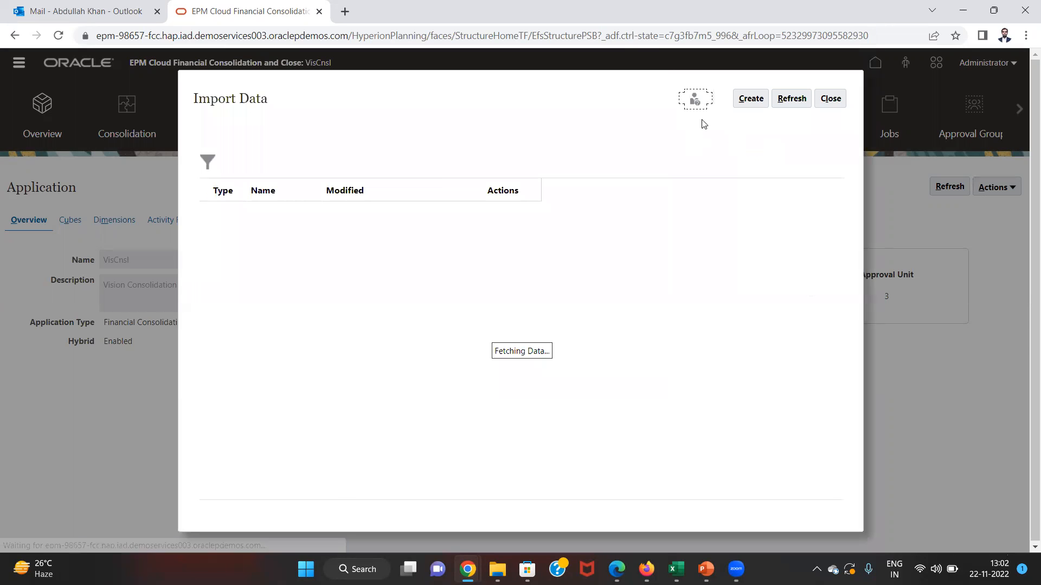
pyautogui.click(751, 99)
pyautogui.click(338, 114)
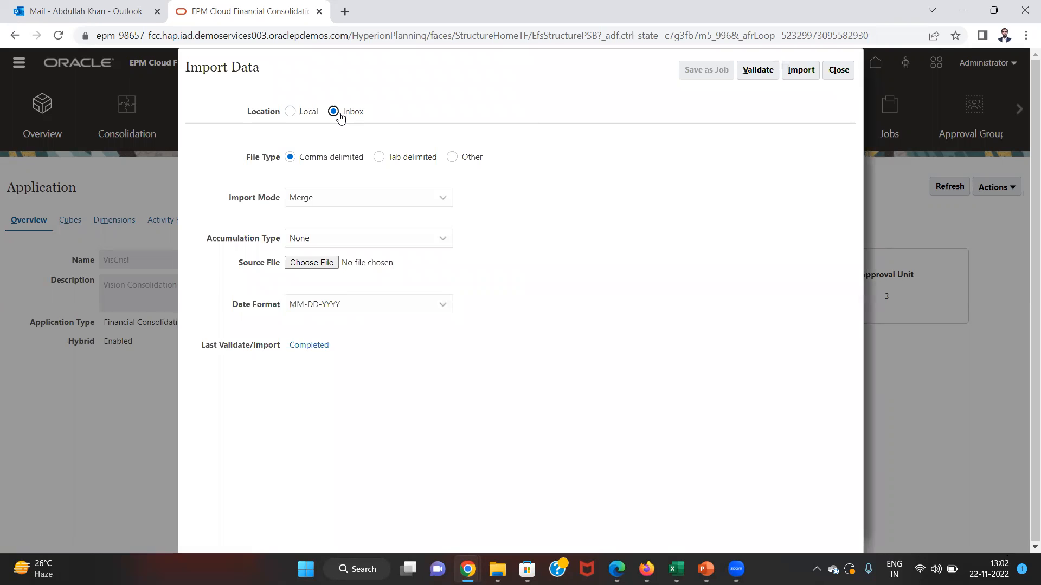
pyautogui.click(310, 201)
pyautogui.click(307, 234)
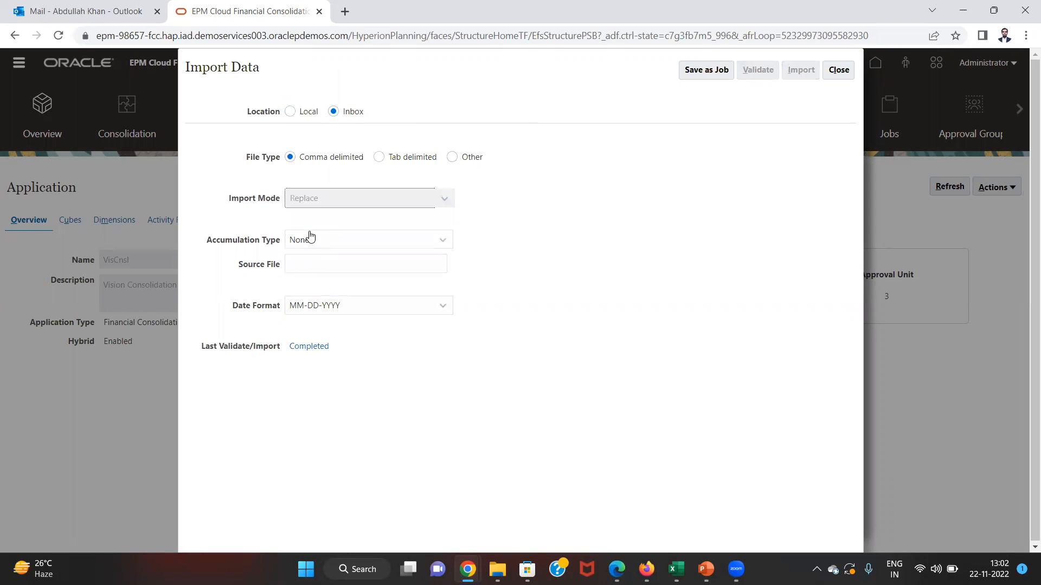
pyautogui.click(339, 242)
pyautogui.click(328, 295)
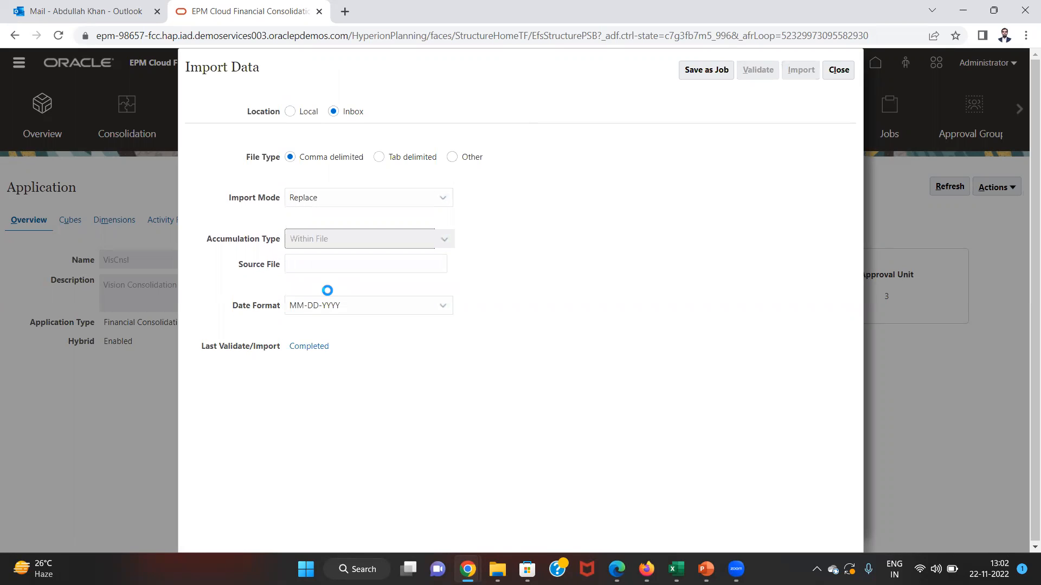
# - Enter the source file name dataloading.csv, checking the exact name on the desktop
pyautogui.click(396, 266)
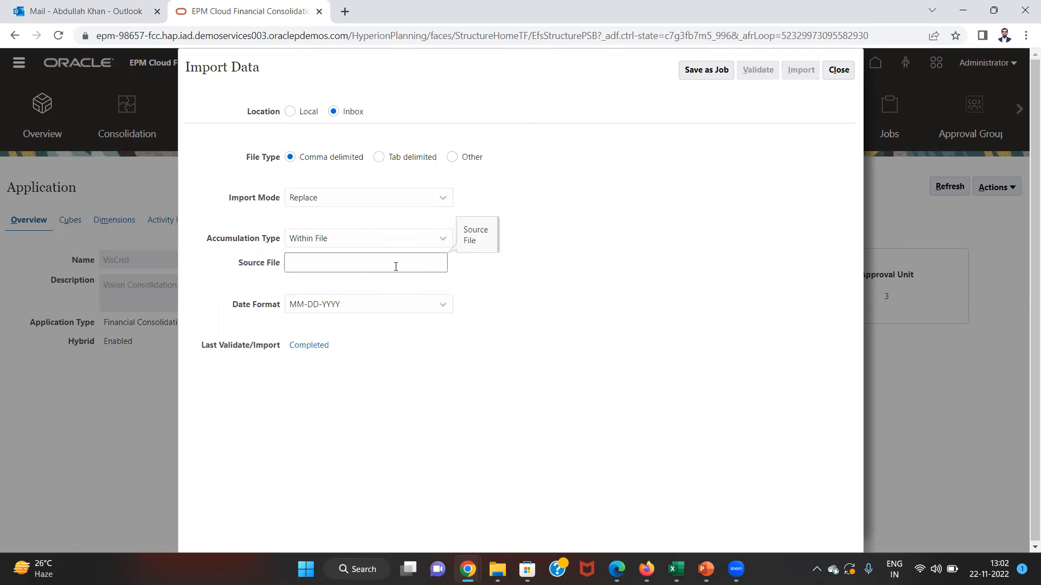
pyautogui.write('data loading.cs')
pyautogui.press('super+d')
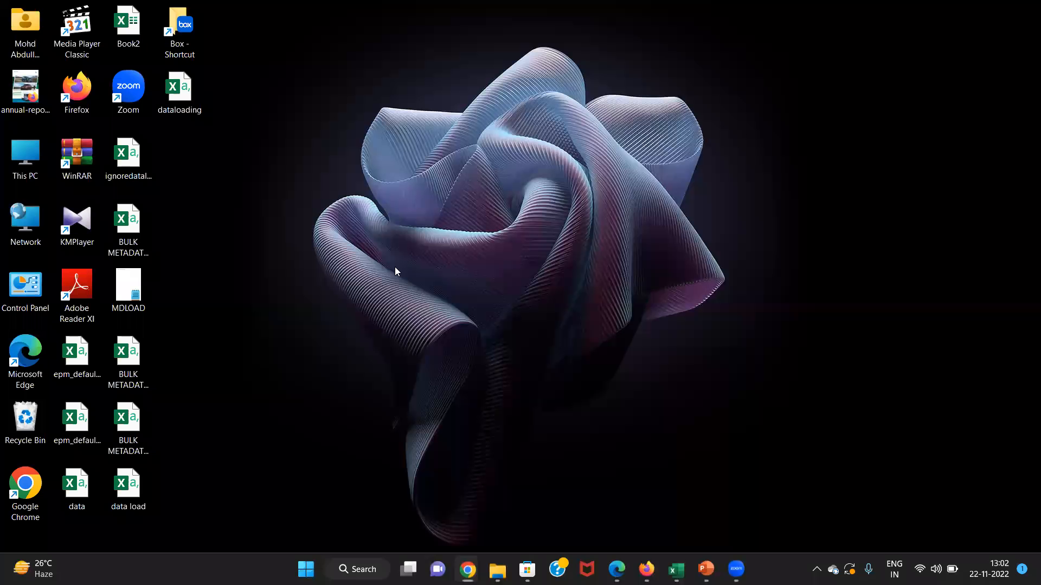
pyautogui.click(142, 471)
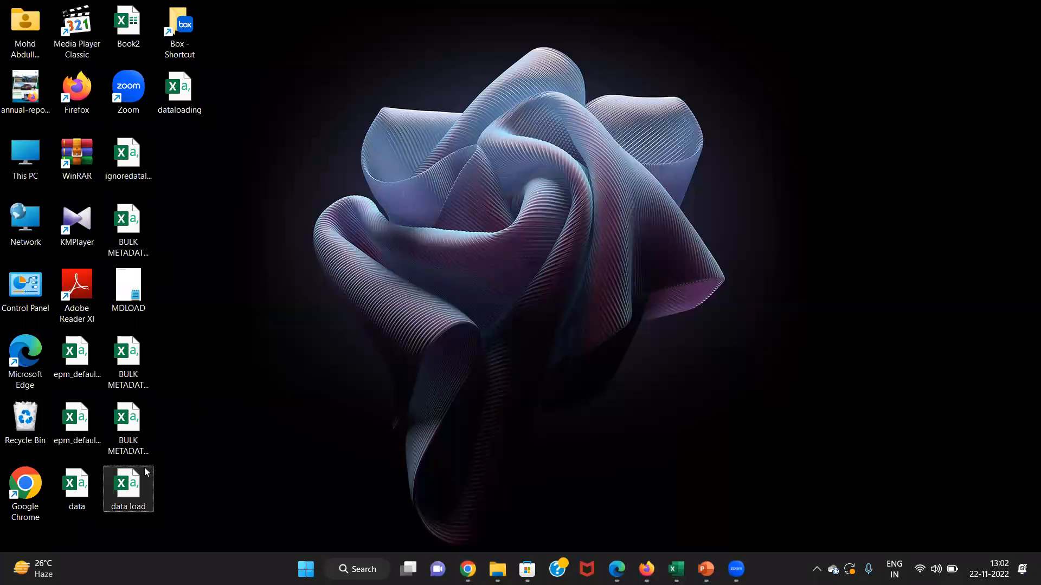
pyautogui.hotkey('alt', 'Tab')
pyautogui.click(181, 106)
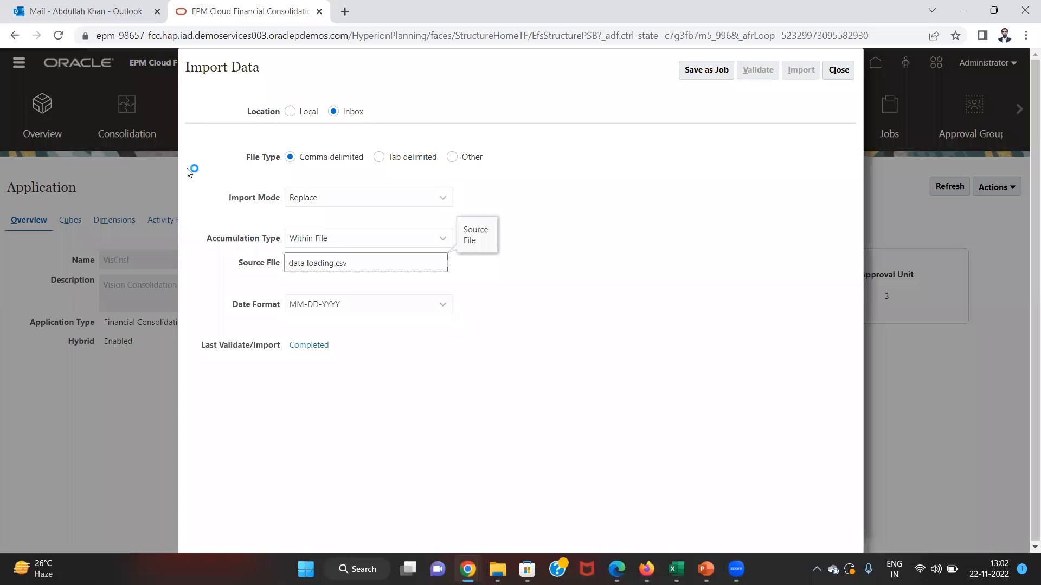
pyautogui.click(308, 263)
pyautogui.press('BackSpace')
# - Save the import settings as job dataloading1, with dataloading as the error file name
pyautogui.click(707, 69)
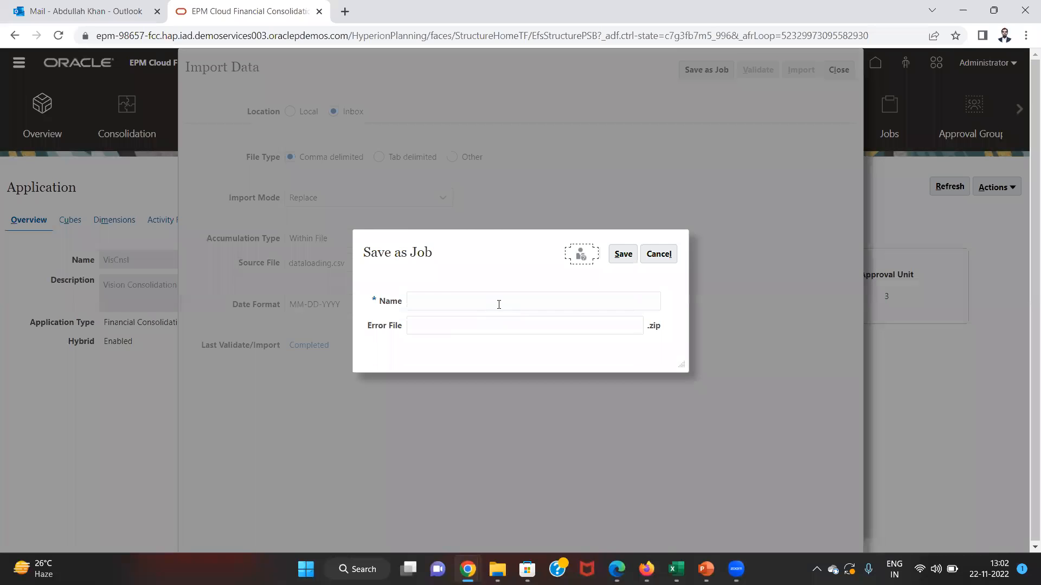
pyautogui.click(498, 304)
pyautogui.write('data')
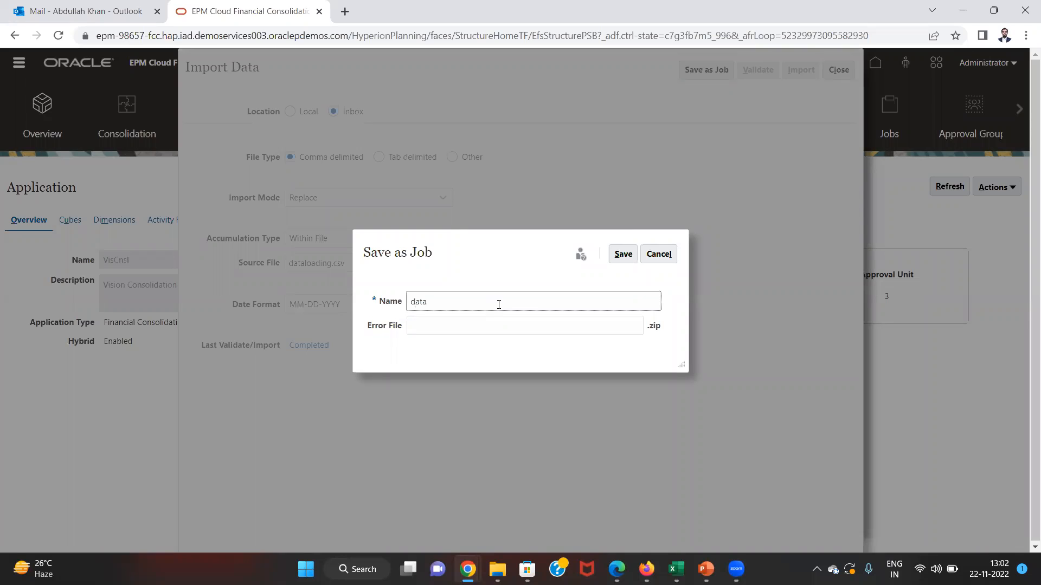
pyautogui.write('loading1')
pyautogui.press('Tab')
pyautogui.write('dataload')
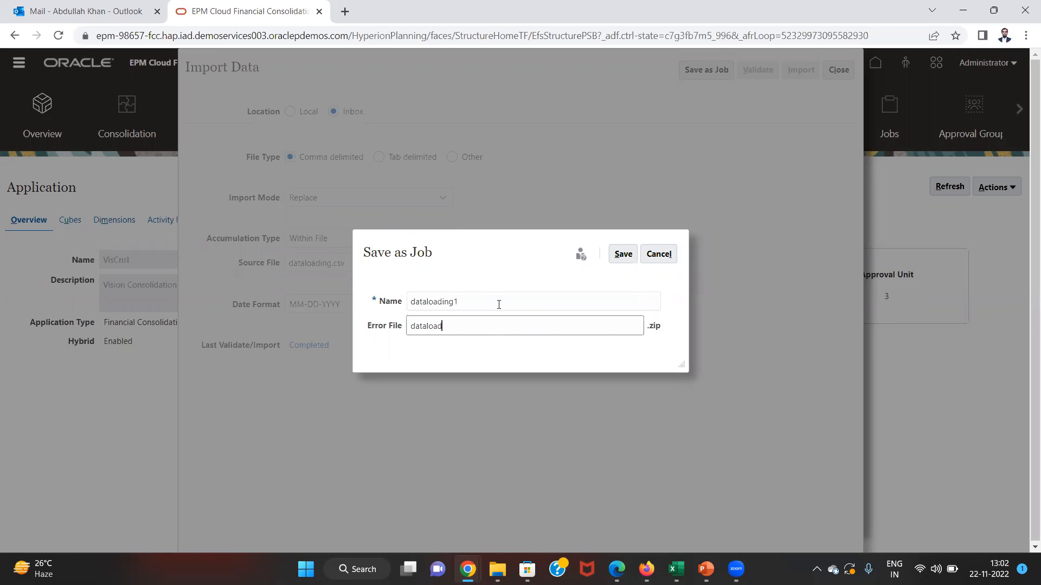
pyautogui.write('ing')
pyautogui.click(623, 254)
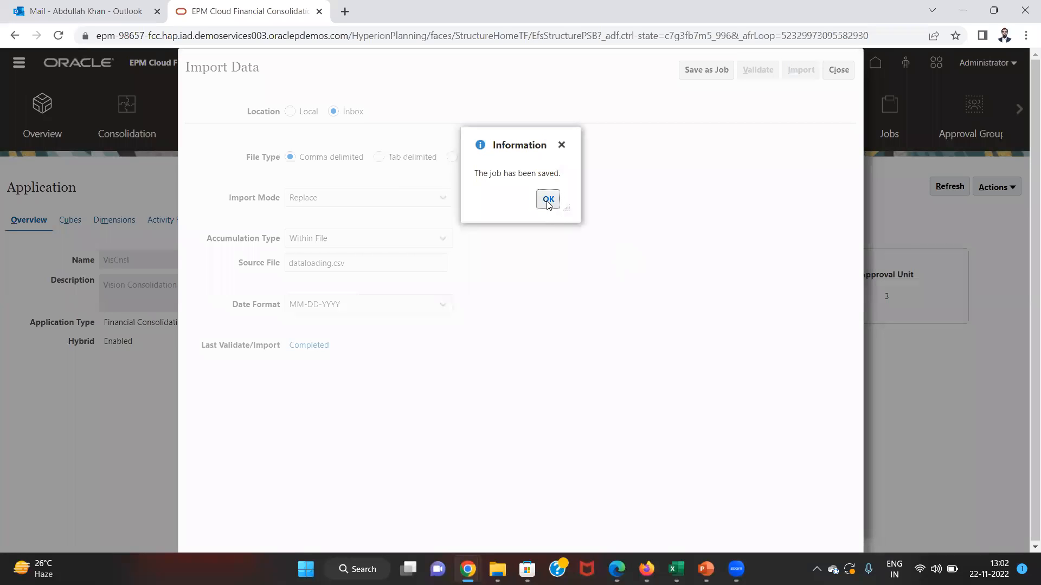
pyautogui.click(548, 199)
# - Close the Import Data form and job list, then go to the Jobs page
pyautogui.click(840, 69)
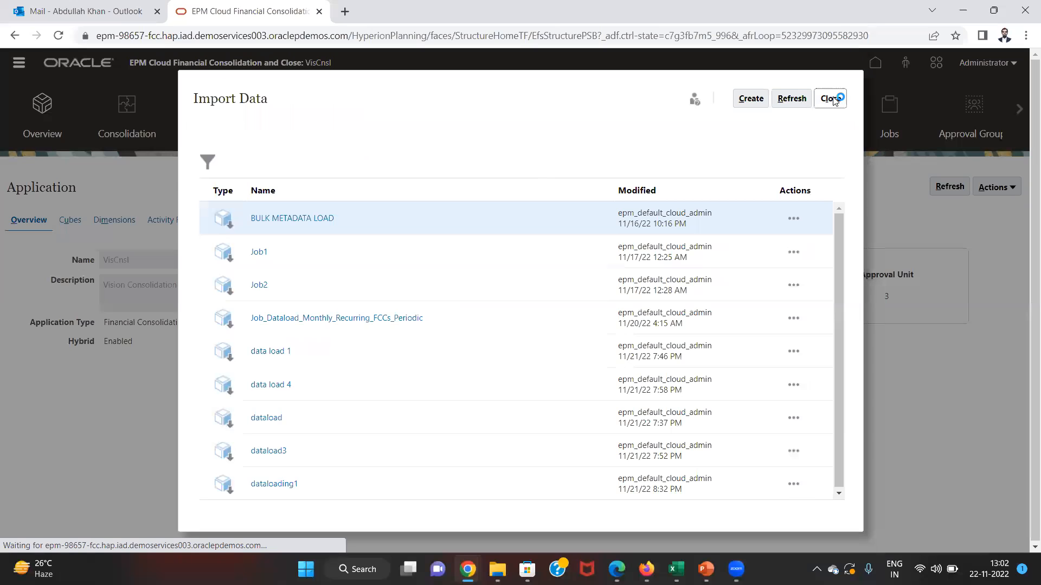
pyautogui.click(833, 100)
pyautogui.click(893, 114)
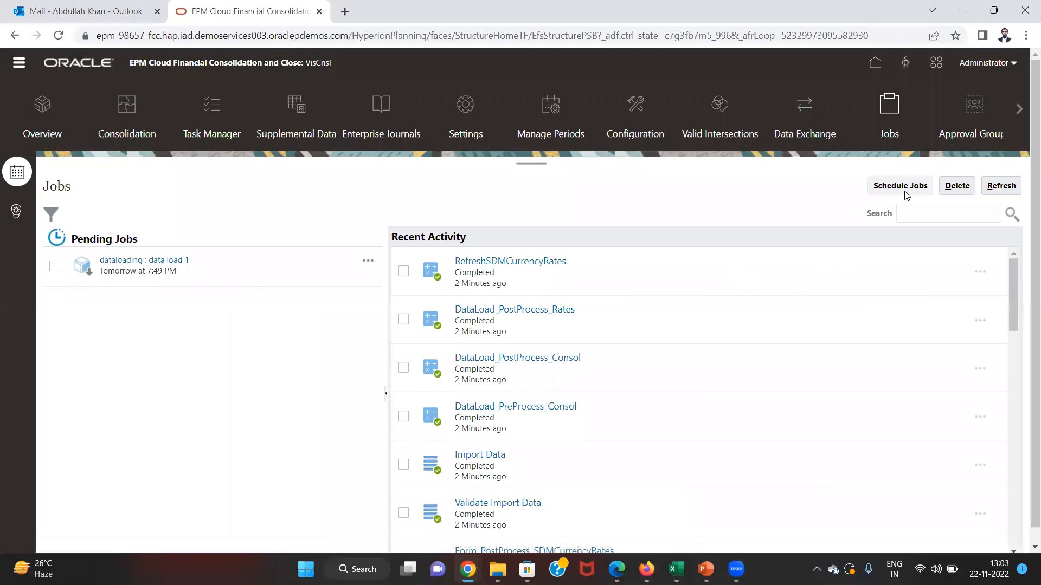
# - Schedule an Import Data job in Kolkata India time starting at 1:04 PM
pyautogui.click(907, 184)
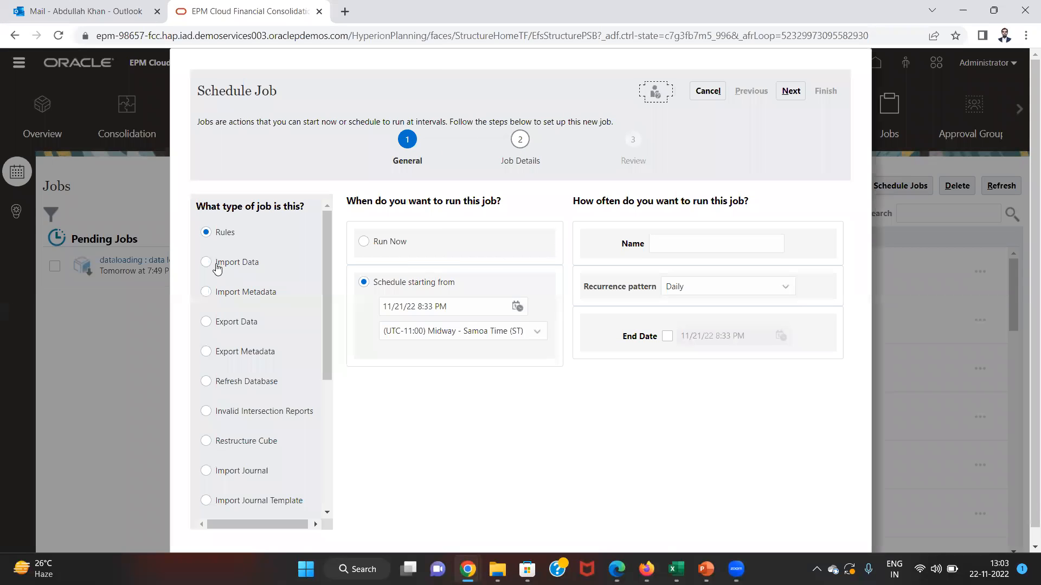
pyautogui.click(207, 262)
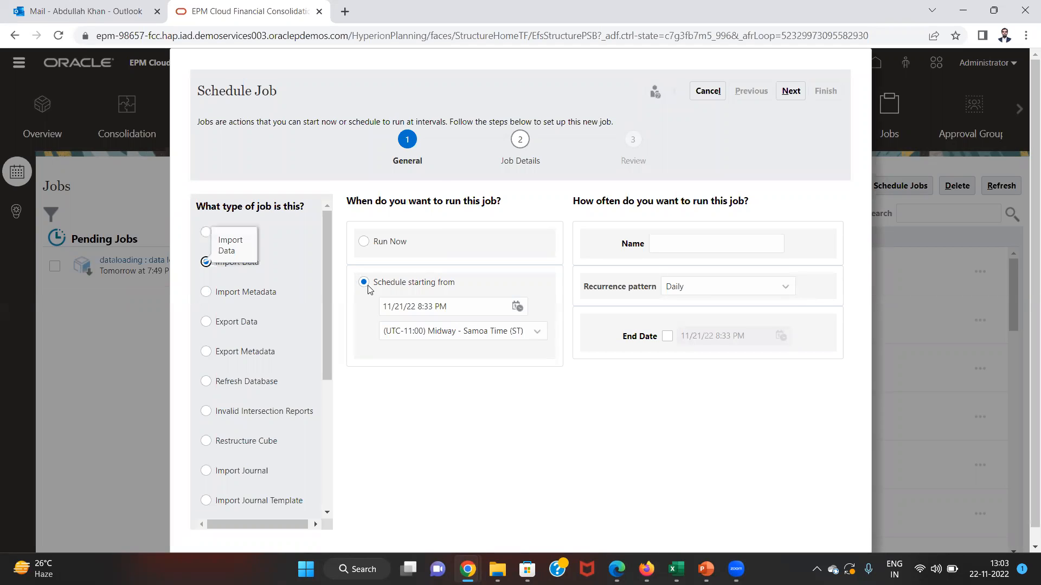
pyautogui.click(506, 333)
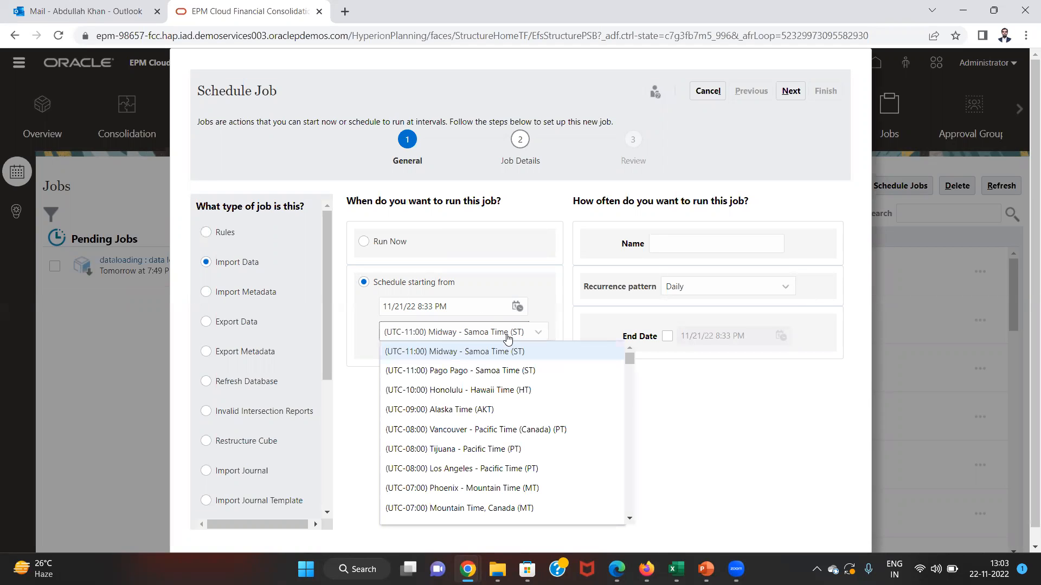
pyautogui.moveTo(627, 365); pyautogui.dragTo(637, 476)
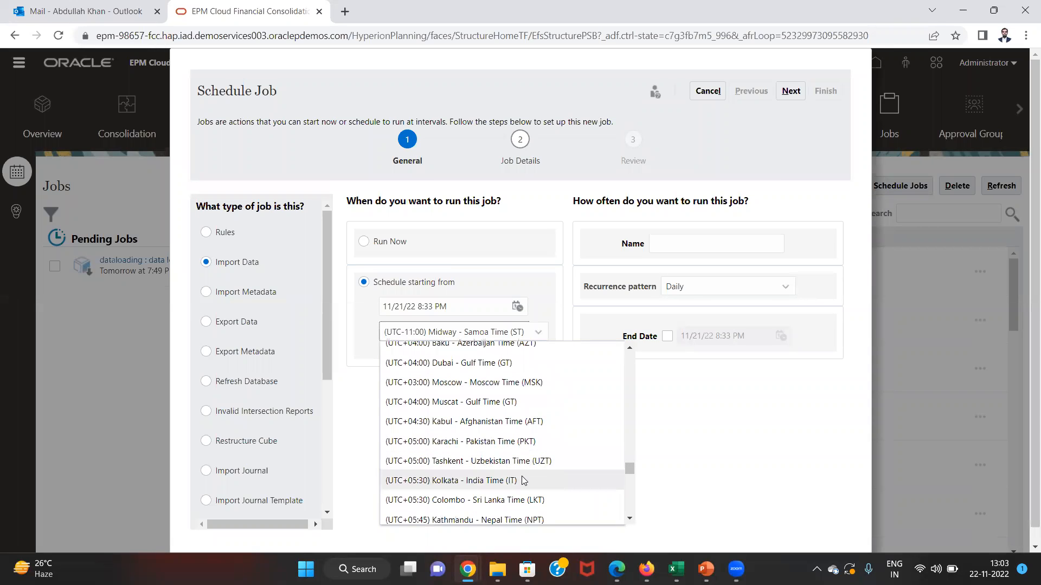
pyautogui.click(523, 480)
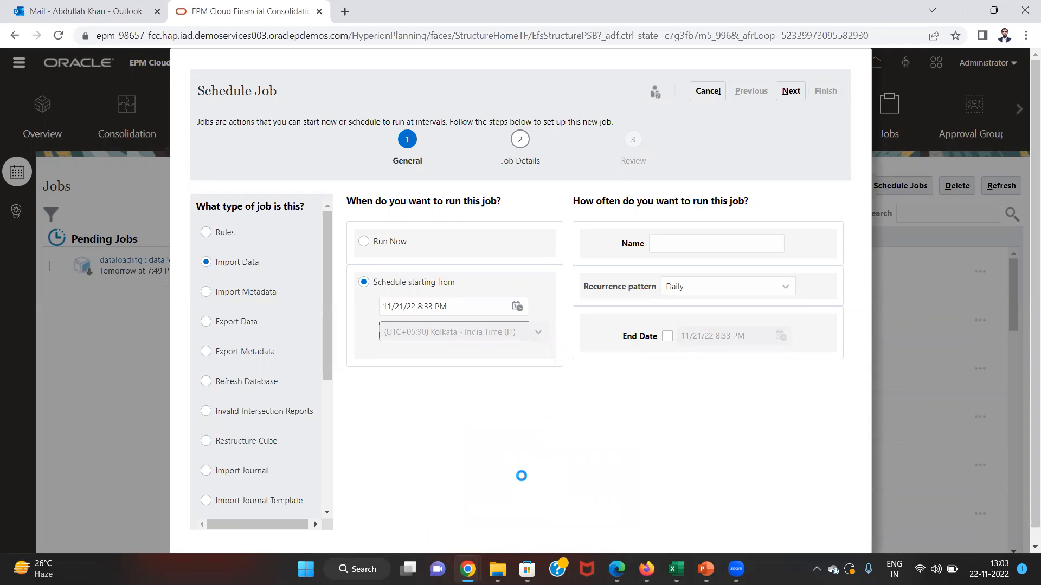
pyautogui.click(436, 314)
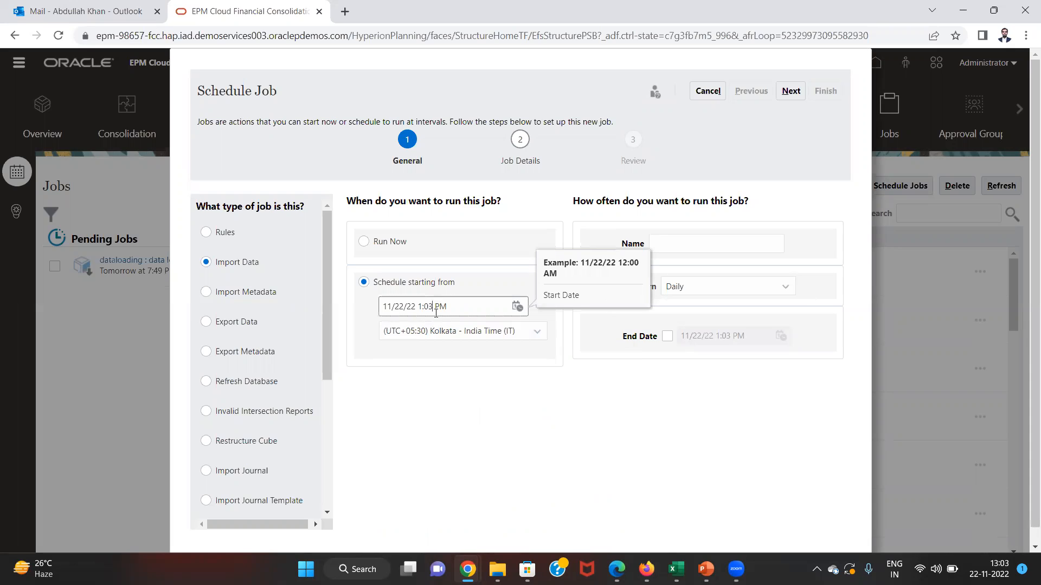
pyautogui.press('BackSpace')
pyautogui.write('5')
pyautogui.press('BackSpace')
pyautogui.write('4')
# - Name the schedule dl1, select the dataloading1 import job, and finish the wizard
pyautogui.click(700, 242)
pyautogui.write('dl1')
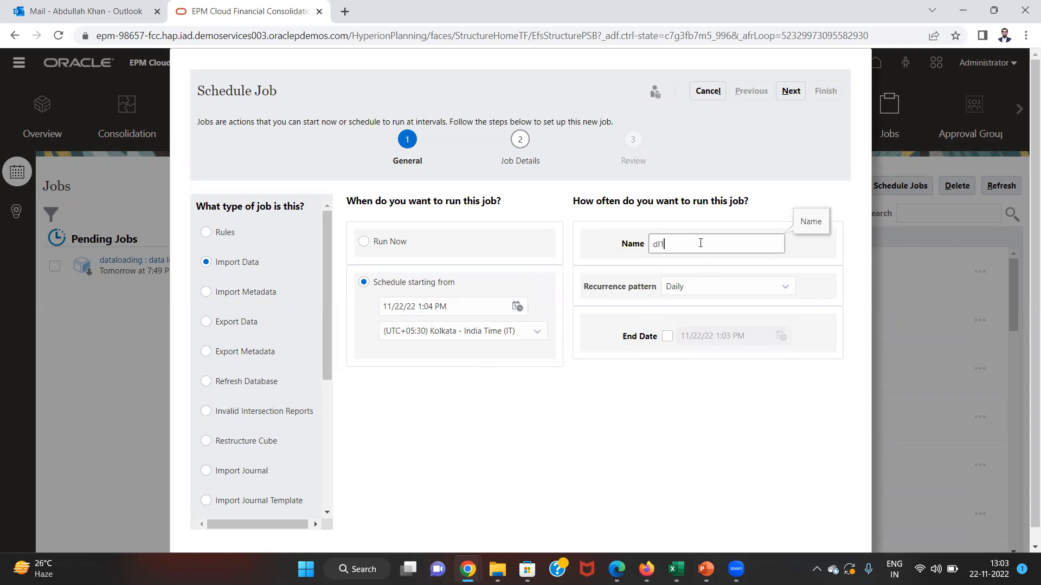
pyautogui.click(795, 90)
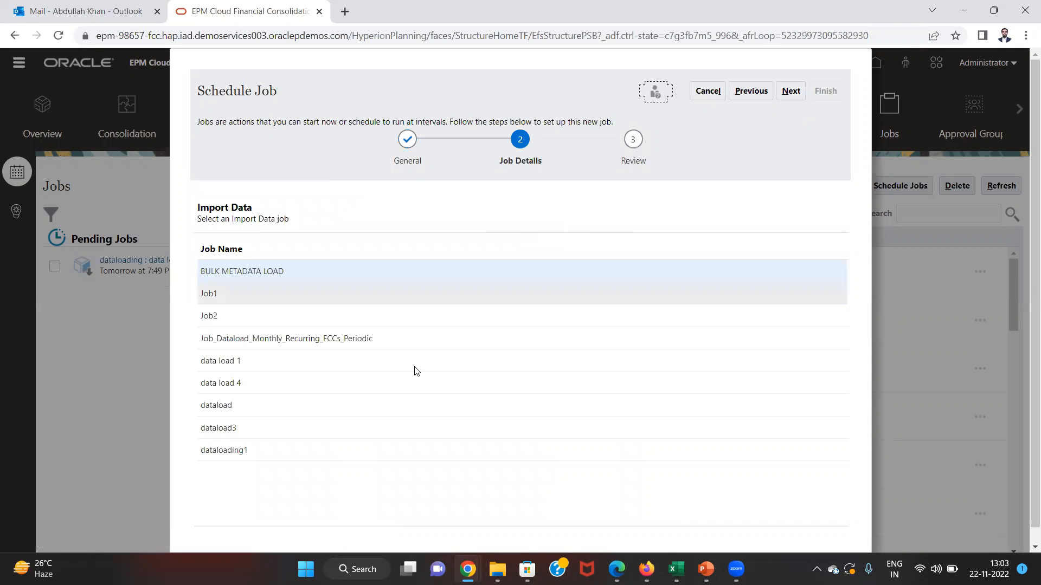
pyautogui.click(240, 454)
pyautogui.click(791, 92)
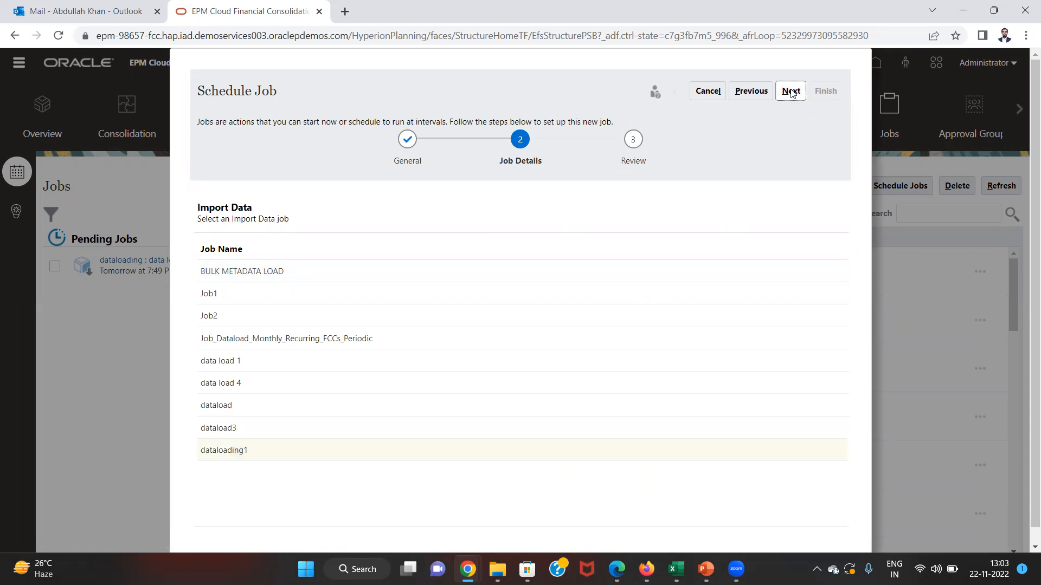
pyautogui.click(826, 92)
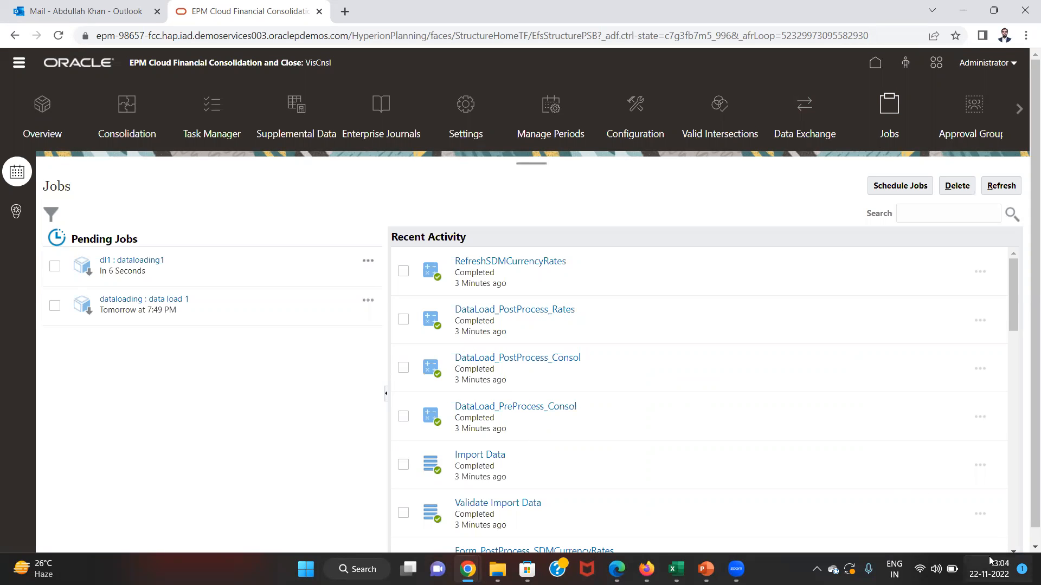
# - Refresh the Jobs list repeatedly until the dl1 import run shows Completed
pyautogui.click(992, 199)
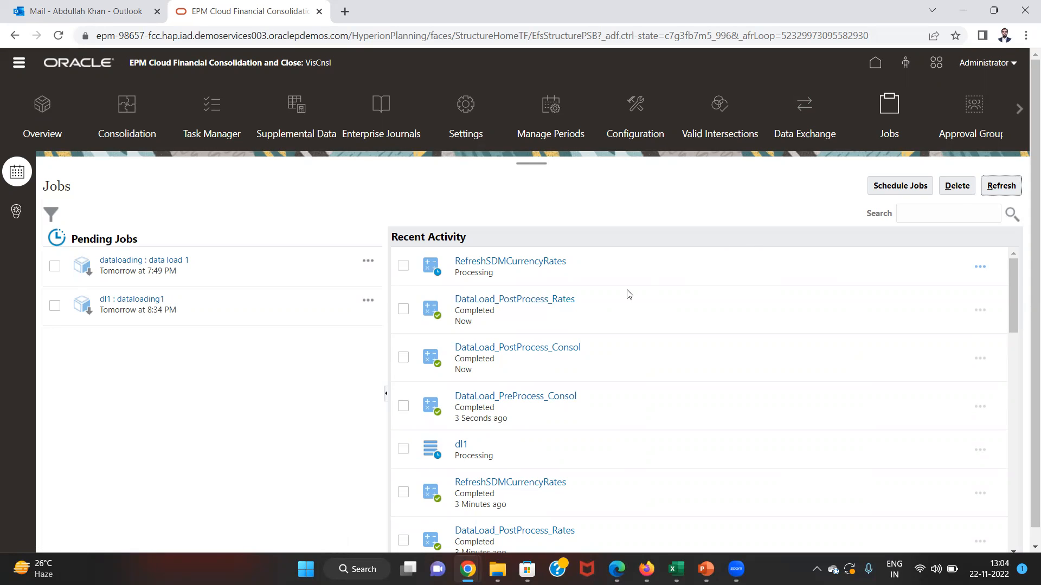
pyautogui.click(1007, 190)
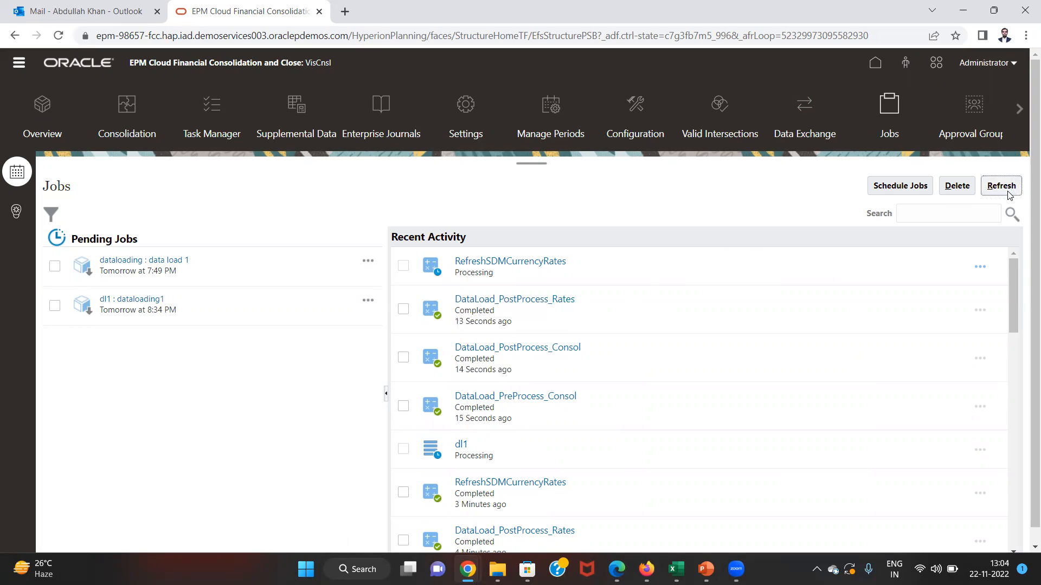
pyautogui.click(1007, 191)
pyautogui.click(1008, 194)
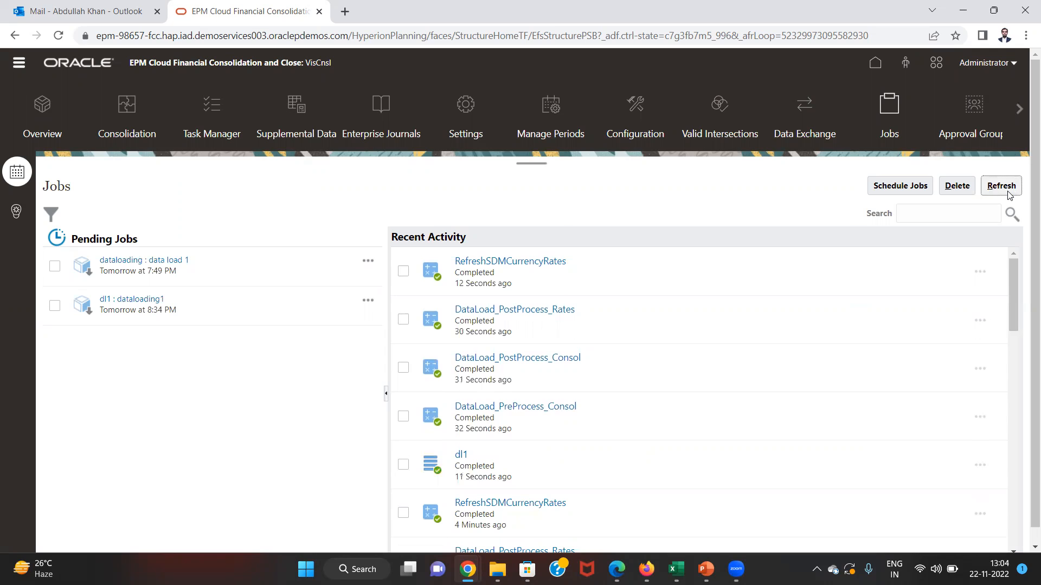
# - Refresh the Smart View ad hoc grid to pull in the dl1 loaded data
pyautogui.hotkey('alt', 'Tab')
pyautogui.click(629, 130)
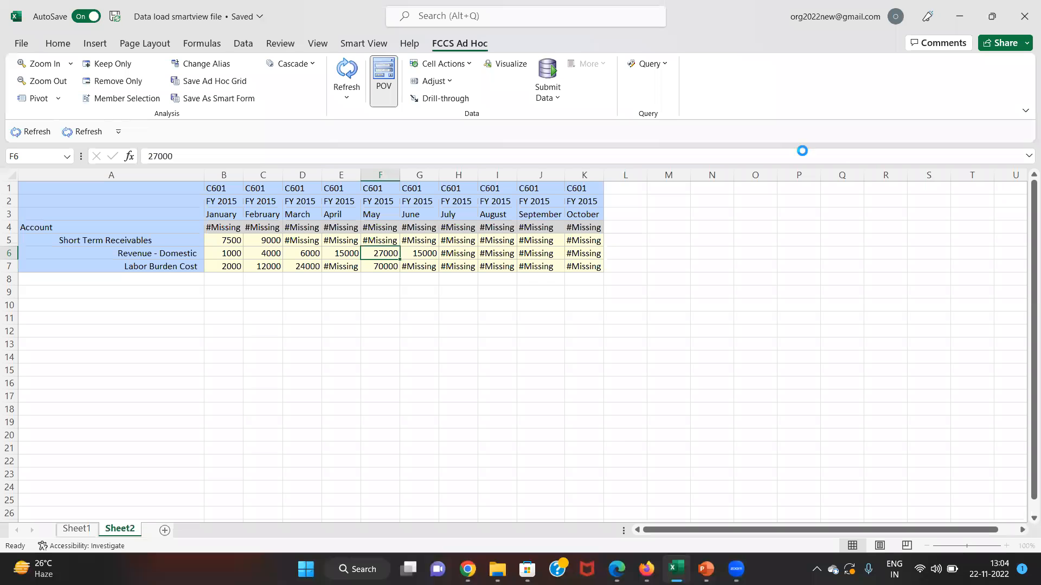
pyautogui.click(351, 69)
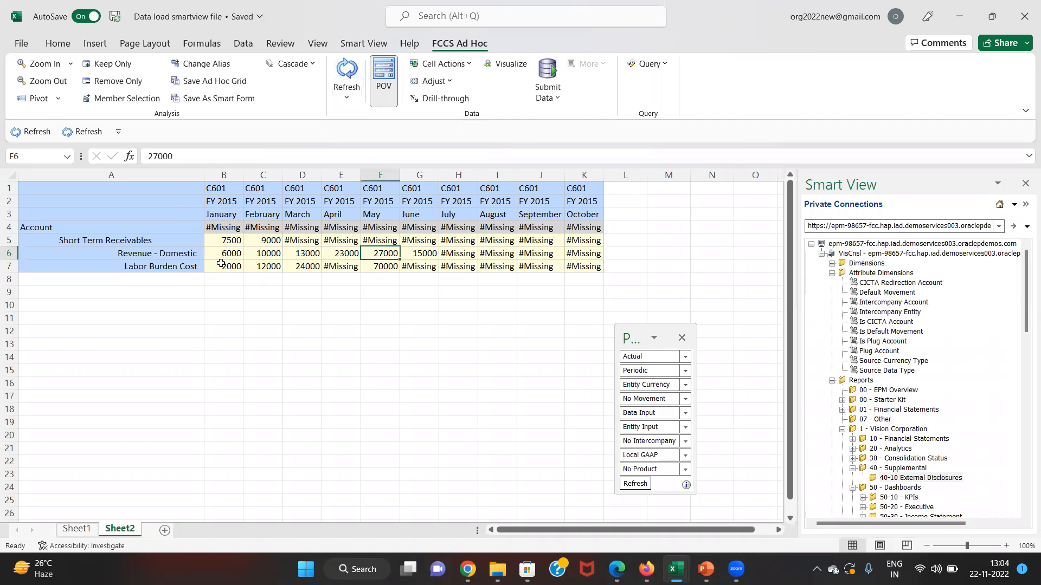
# - Total the February and March 41000 amounts in dataloading and match them to grid values 10000 and 13000
pyautogui.hotkey('alt', 'Tab')
pyautogui.press('Tab')
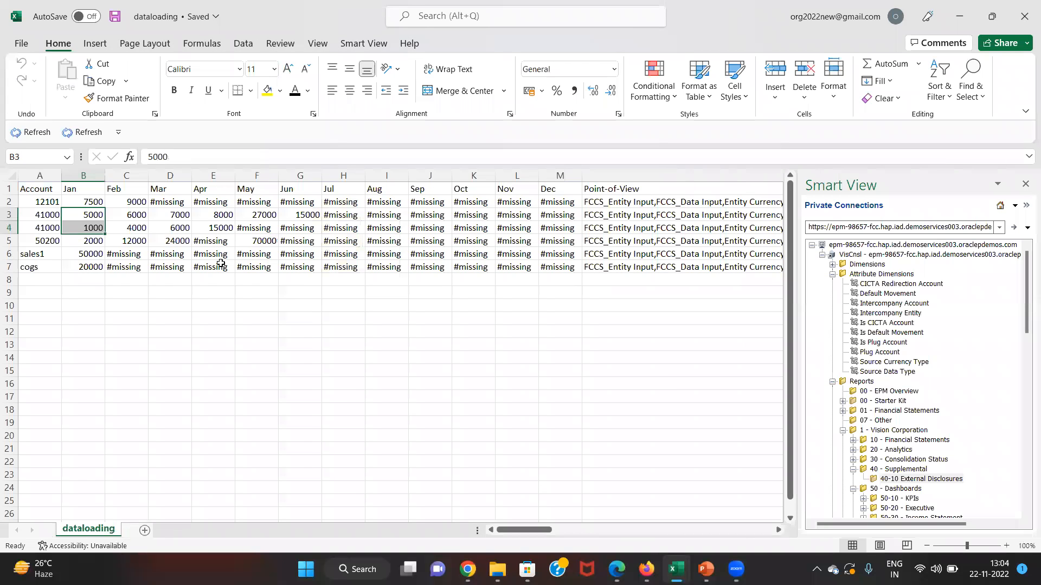
pyautogui.press('Right')
pyautogui.hotkey('shift', 'Down')
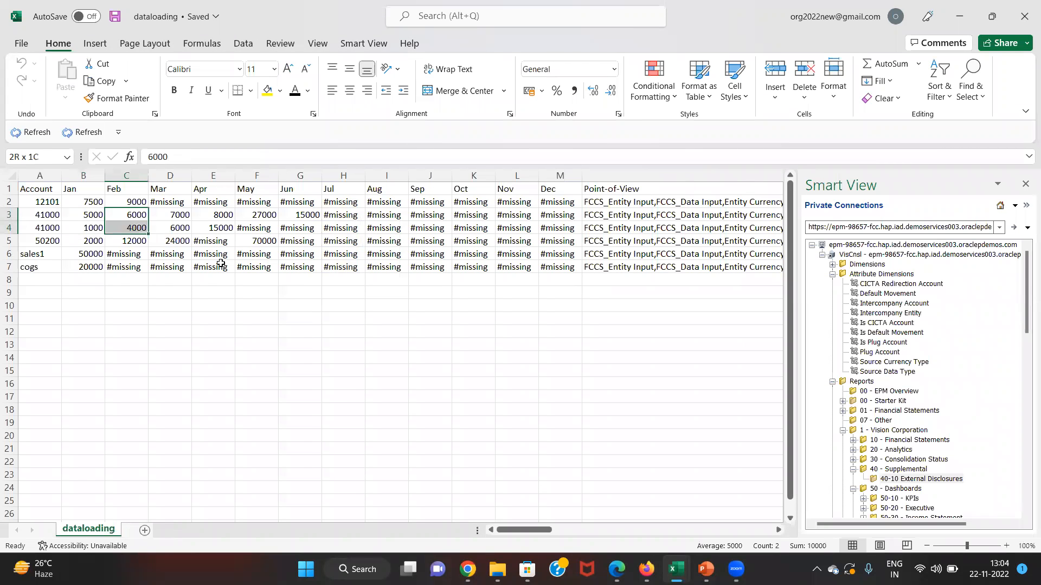
pyautogui.hotkey('alt', 'Tab')
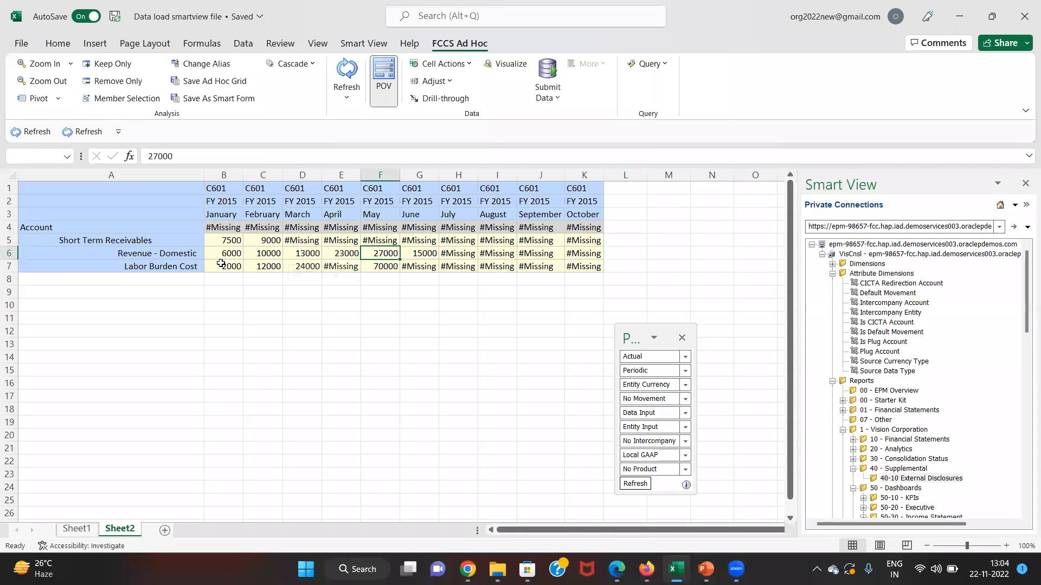
pyautogui.hotkey('alt', 'Tab')
pyautogui.press('Right')
pyautogui.hotkey('shift', 'Down')
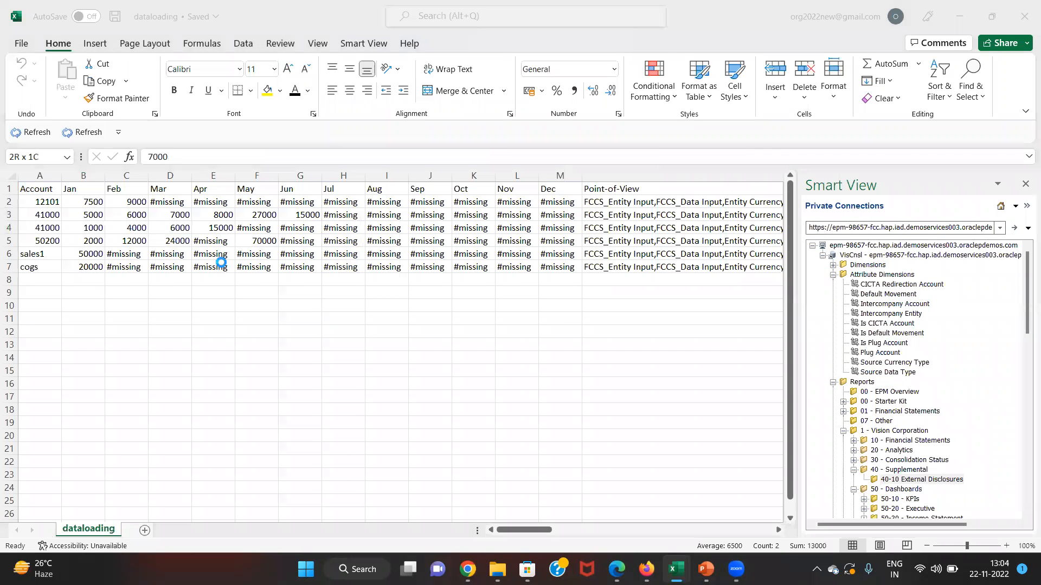
pyautogui.hotkey('alt', 'Tab')
pyautogui.press('Right')
pyautogui.press('Right')
pyautogui.press('Right')
pyautogui.press('Right')
pyautogui.press('Right')
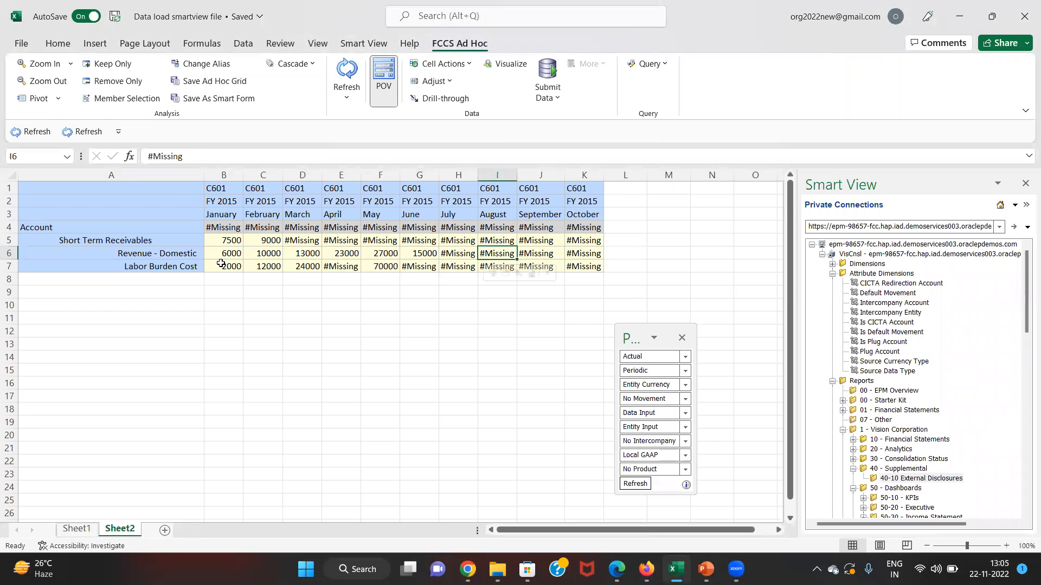
pyautogui.press('Left')
pyautogui.press('Left')
pyautogui.press('Left')
pyautogui.press('Left')
pyautogui.press('Left')
pyautogui.press('Left')
pyautogui.press('Left')
pyautogui.press('Left')
pyautogui.press('Left')
pyautogui.press('Left')
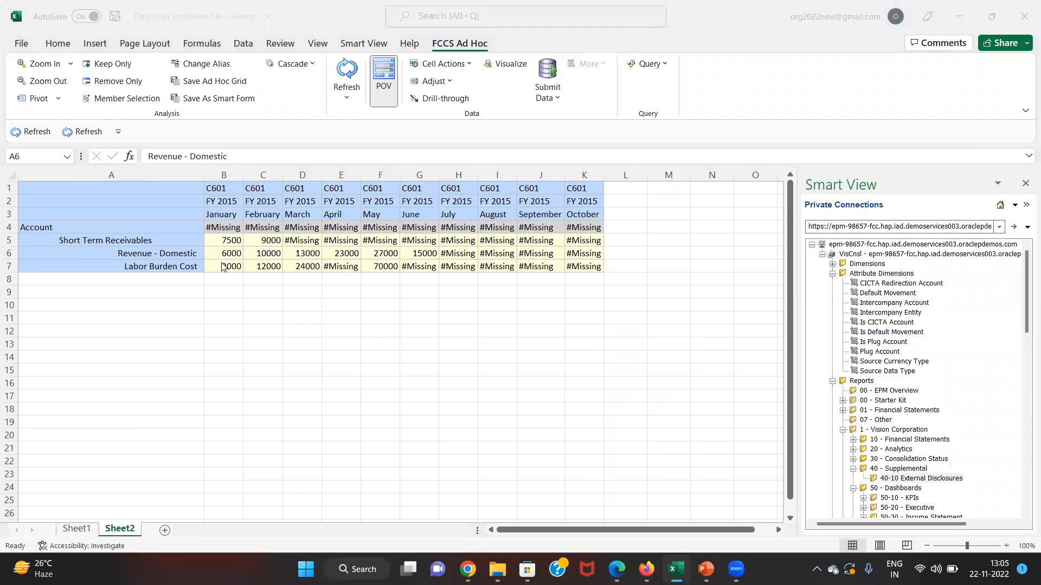
pyautogui.hotkey('alt', 'Tab')
pyautogui.hotkey('alt', 'Tab')
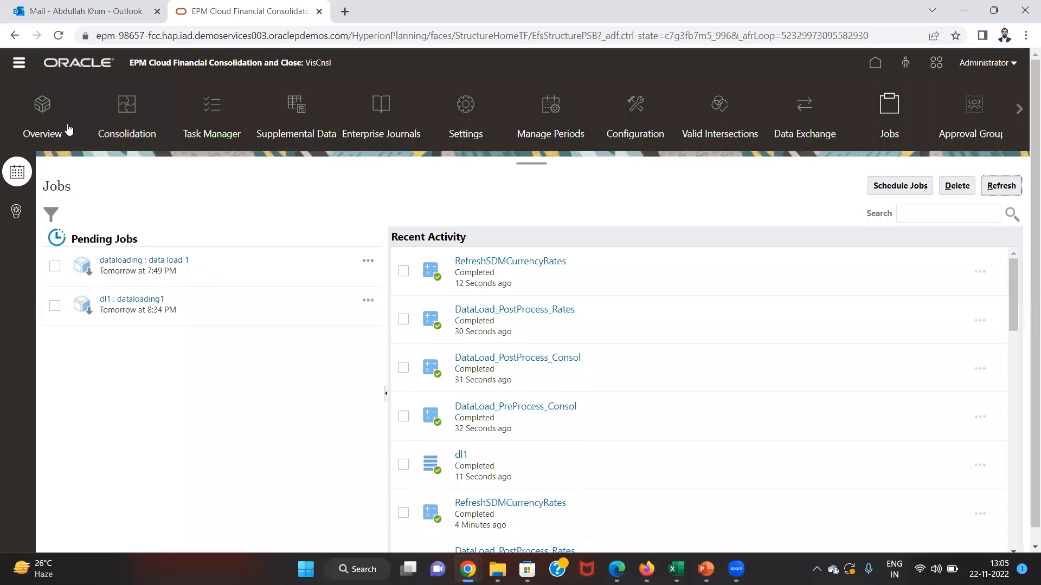
# - Launch Data Management from the Navigator's Integration section and maximize its window
pyautogui.click(18, 68)
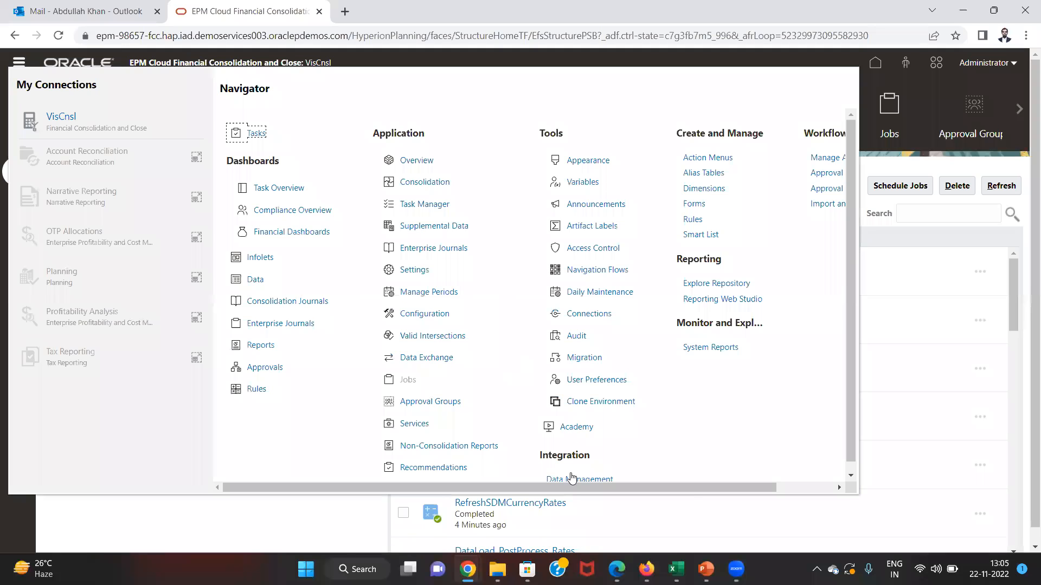
pyautogui.click(571, 479)
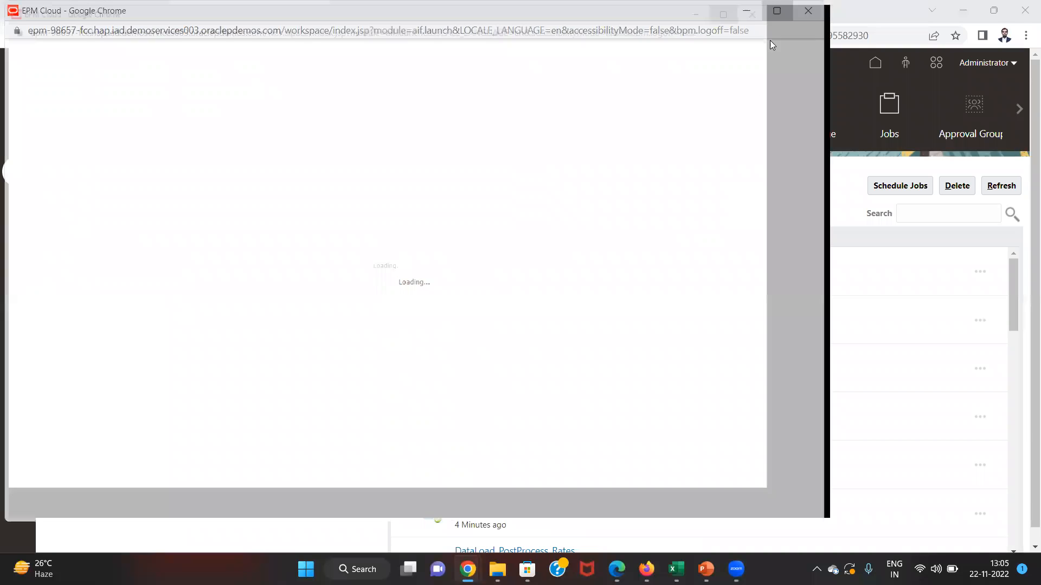
pyautogui.click(773, 11)
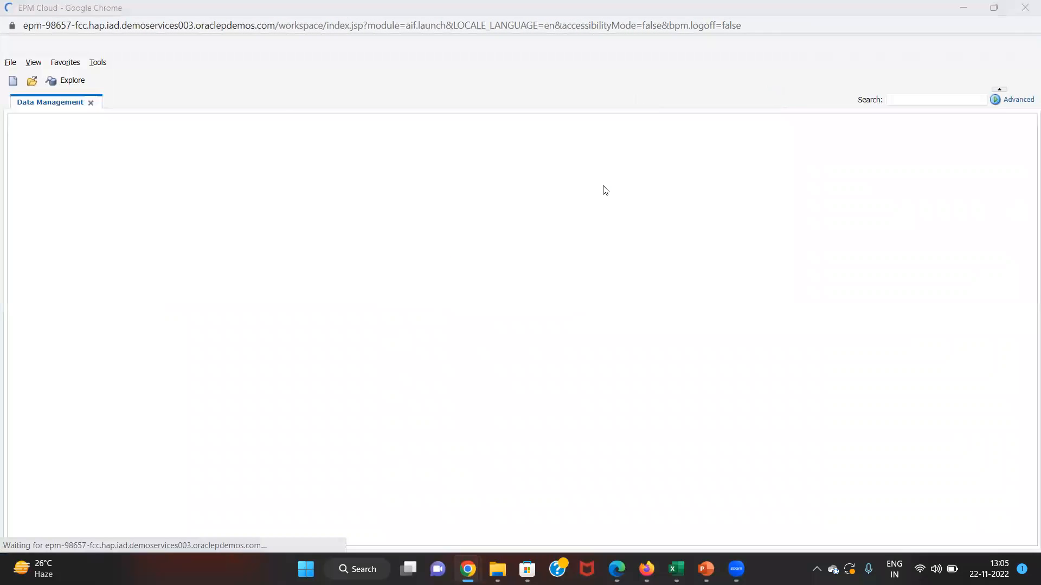
pyautogui.hotkey('alt', 'Tab')
pyautogui.hotkey('alt', 'Tab')
pyautogui.hotkey('alt', 'Tab')
pyautogui.hotkey('alt', 'Tab')
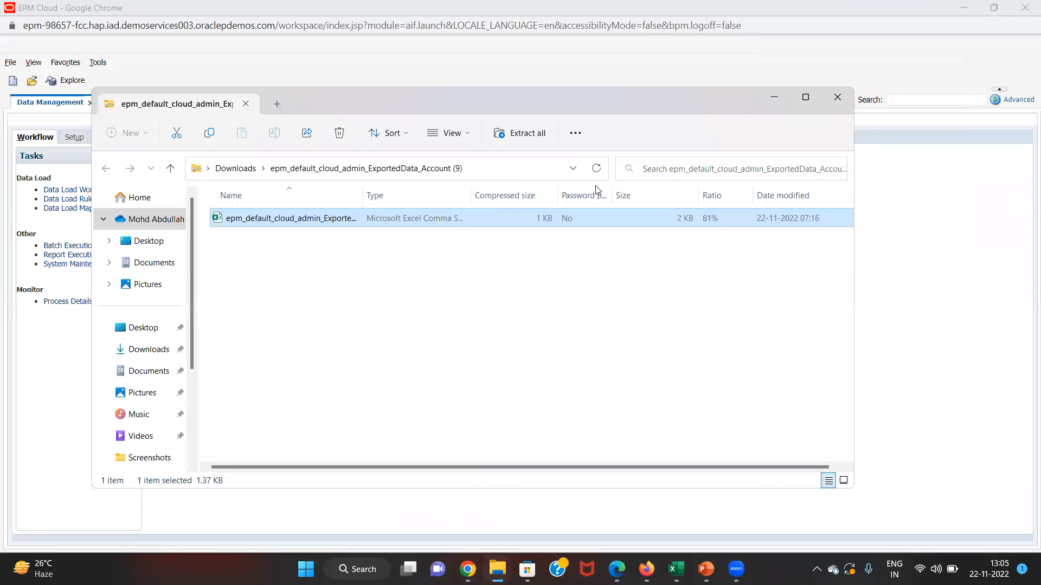
# - Open the Data file from Documents > FCCS_Work Folder > Data Management > Data Load in Notepad
pyautogui.click(164, 270)
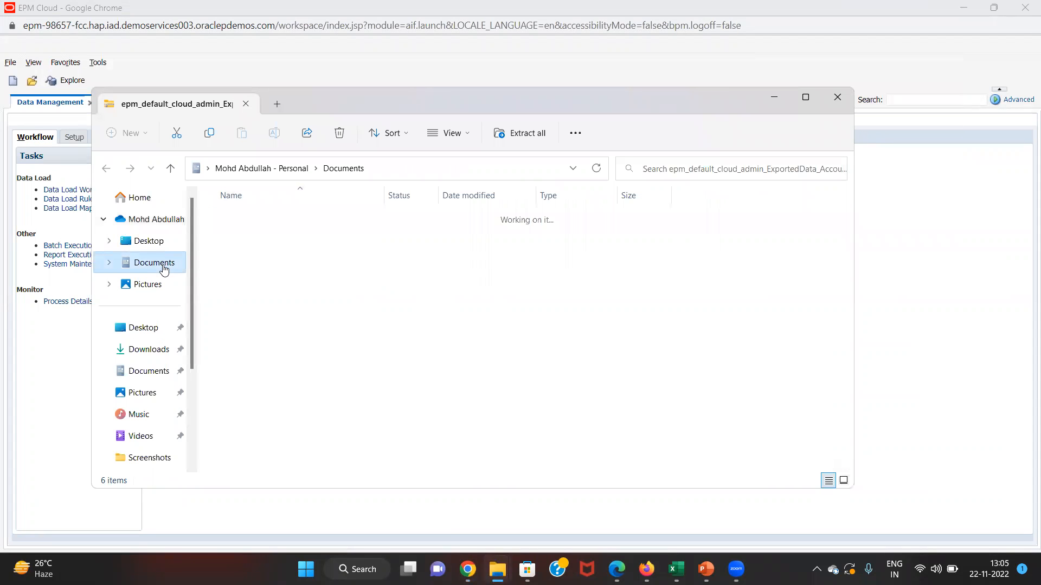
pyautogui.doubleClick(243, 240)
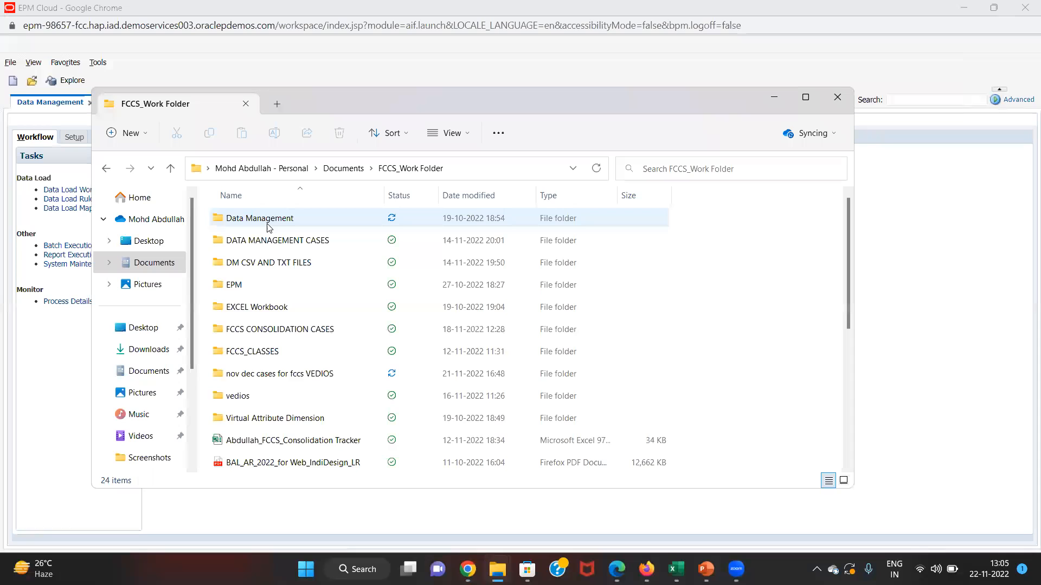
pyautogui.doubleClick(270, 224)
pyautogui.doubleClick(273, 228)
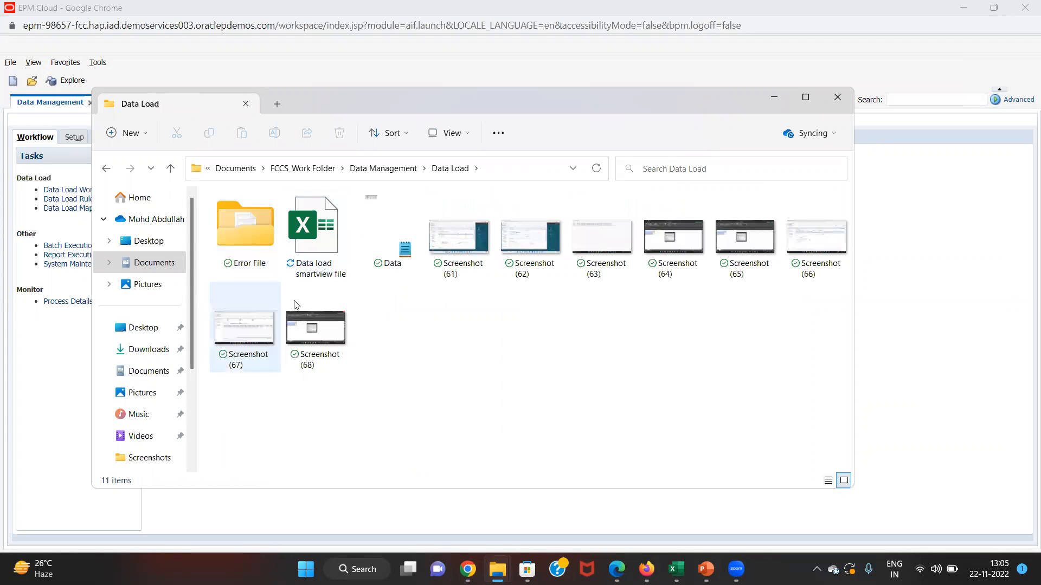
pyautogui.click(380, 241)
pyautogui.doubleClick(380, 241)
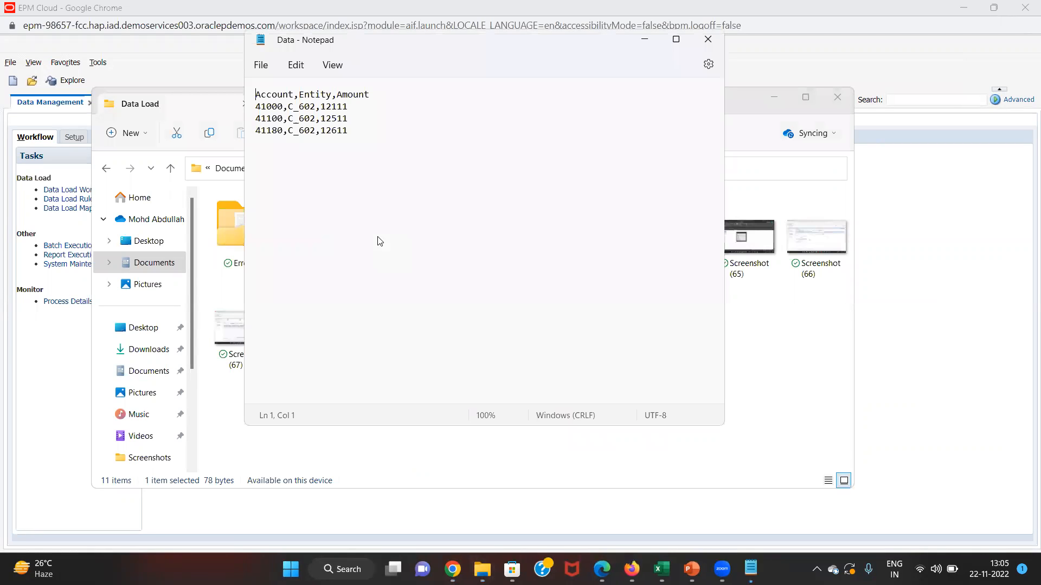
# - Maximize Notepad to read the C_602 rows for accounts 41000, 41100 and 41180, then close it
pyautogui.click(676, 39)
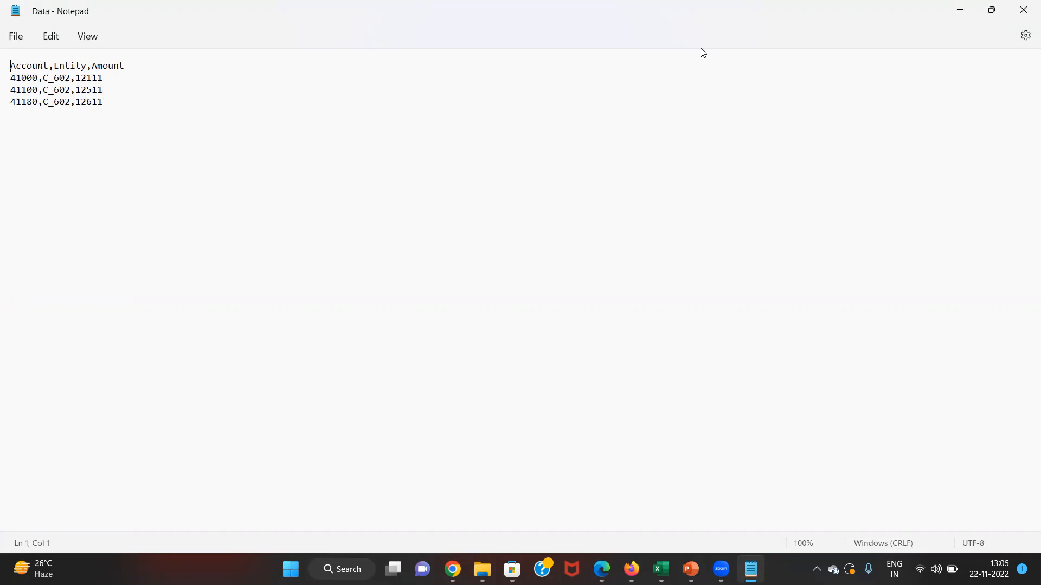
pyautogui.moveTo(1003, 15)
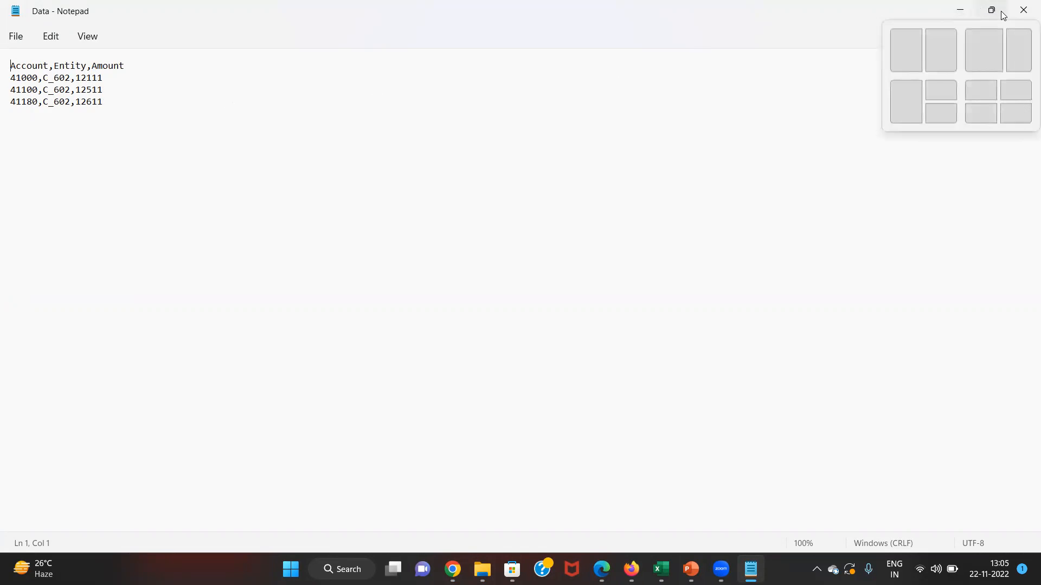
pyautogui.click(1022, 11)
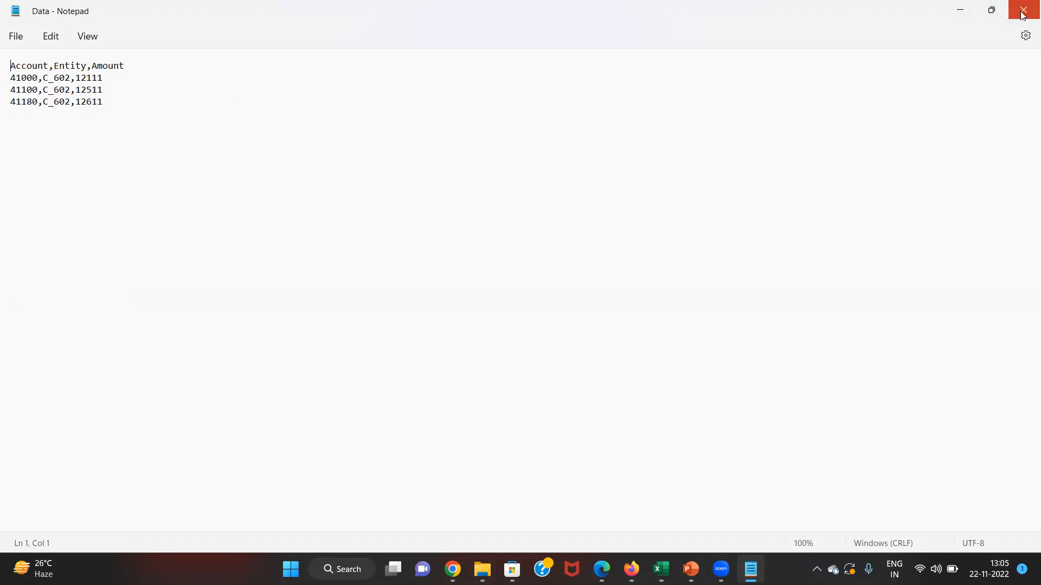
# - Back in Data Management, review the registered source systems and the File source system details
pyautogui.hotkey('alt', 'Tab')
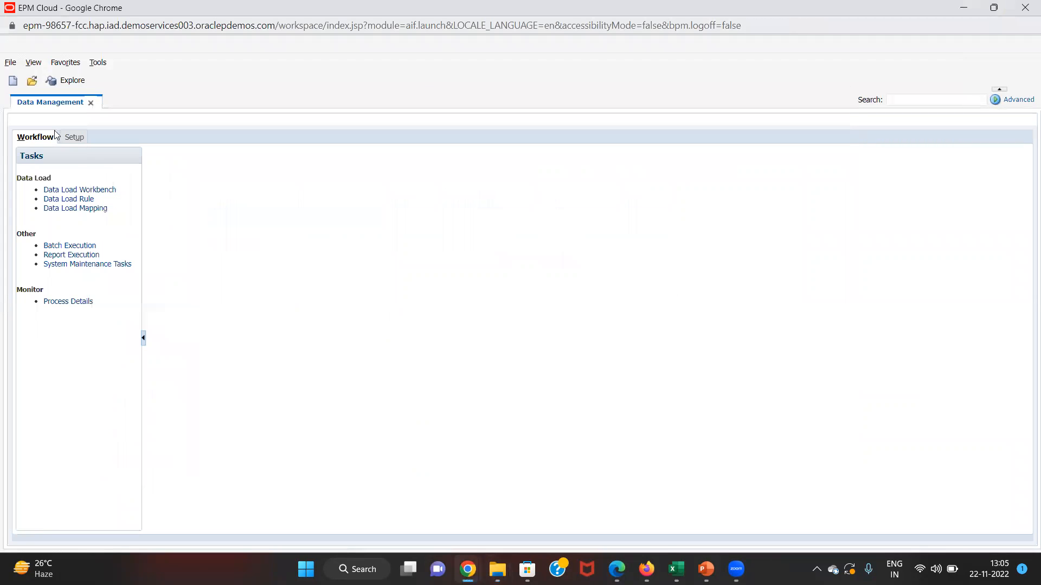
pyautogui.click(72, 138)
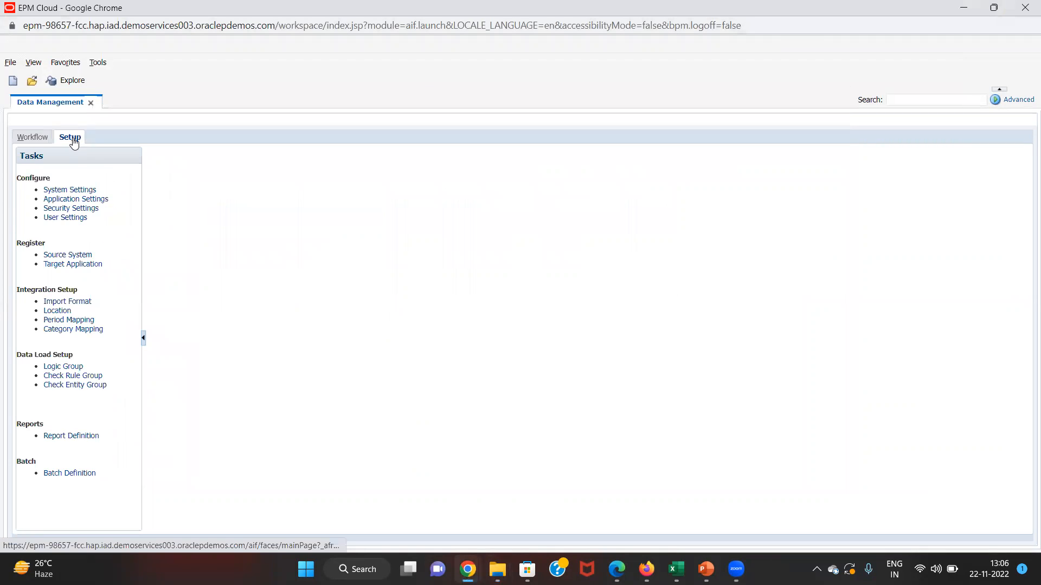
pyautogui.click(68, 255)
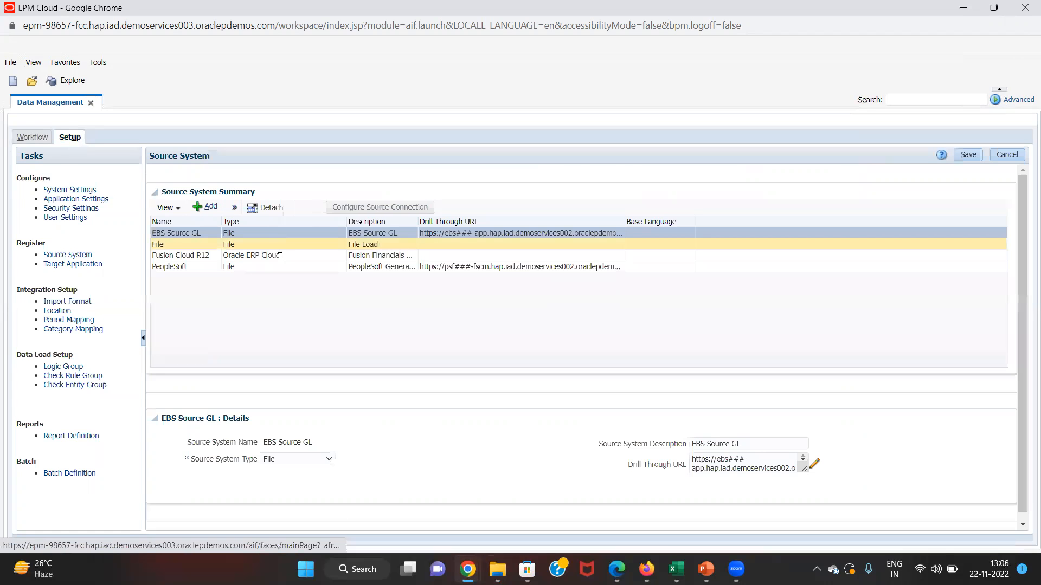
pyautogui.click(280, 245)
# - Select the VisCnsl target application to view its dimensions and save the target application setup
pyautogui.click(96, 266)
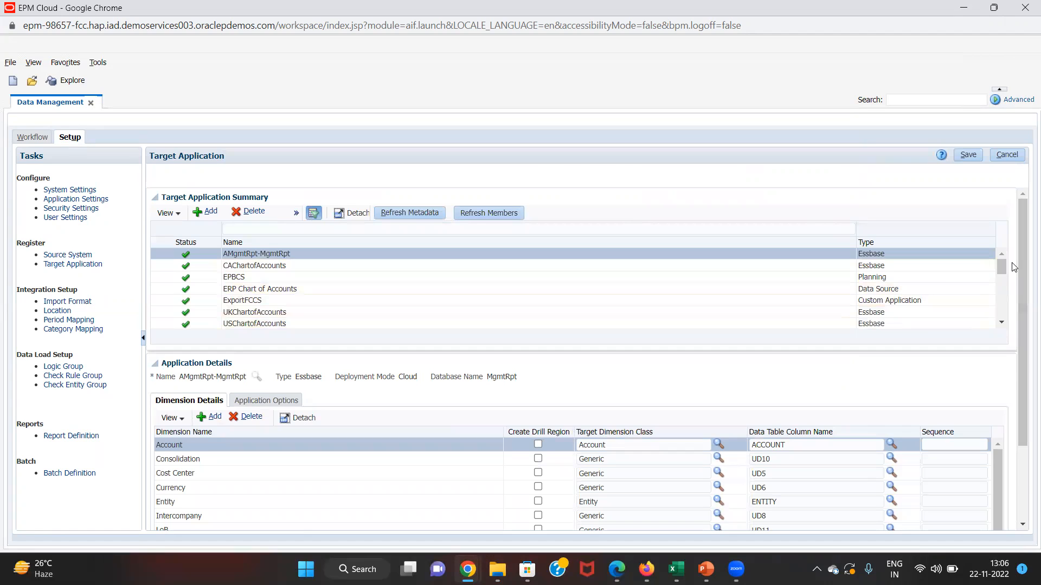
pyautogui.moveTo(1001, 261); pyautogui.dragTo(1002, 285)
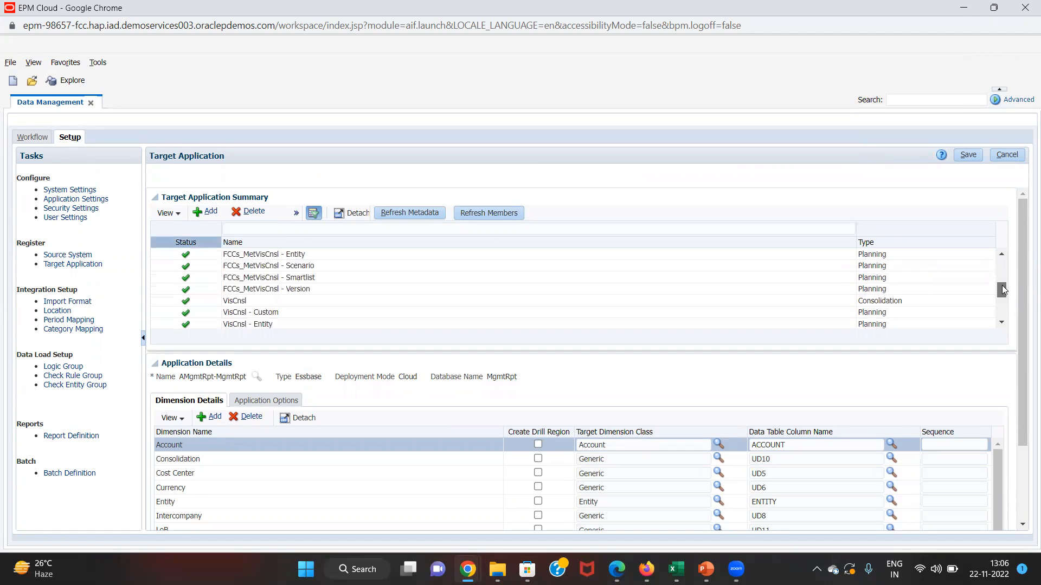
pyautogui.click(705, 305)
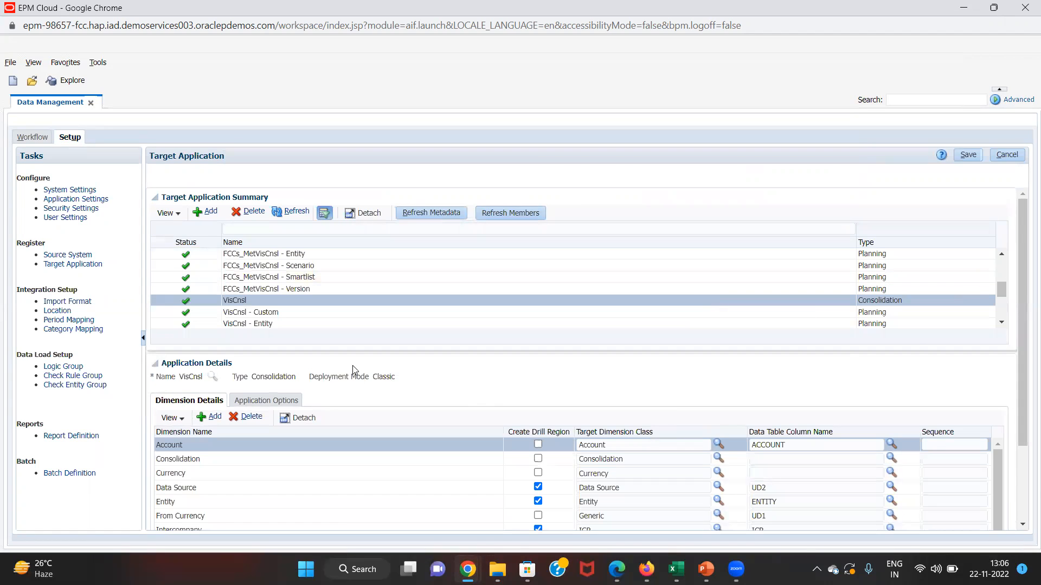
pyautogui.click(968, 155)
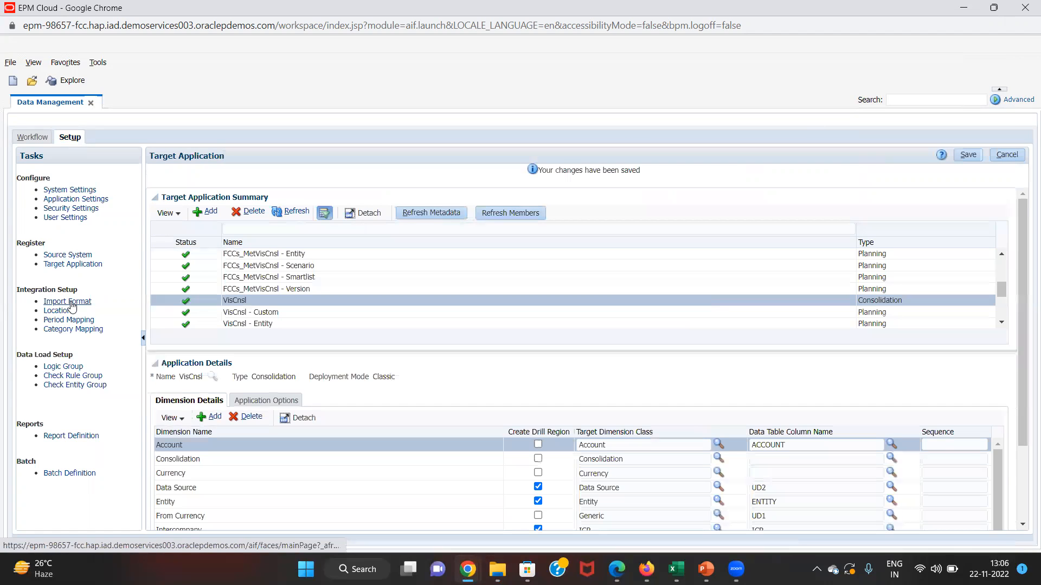
# - Add import format dataload1imf with file type Delimited - Numeric Data and save it
pyautogui.click(70, 302)
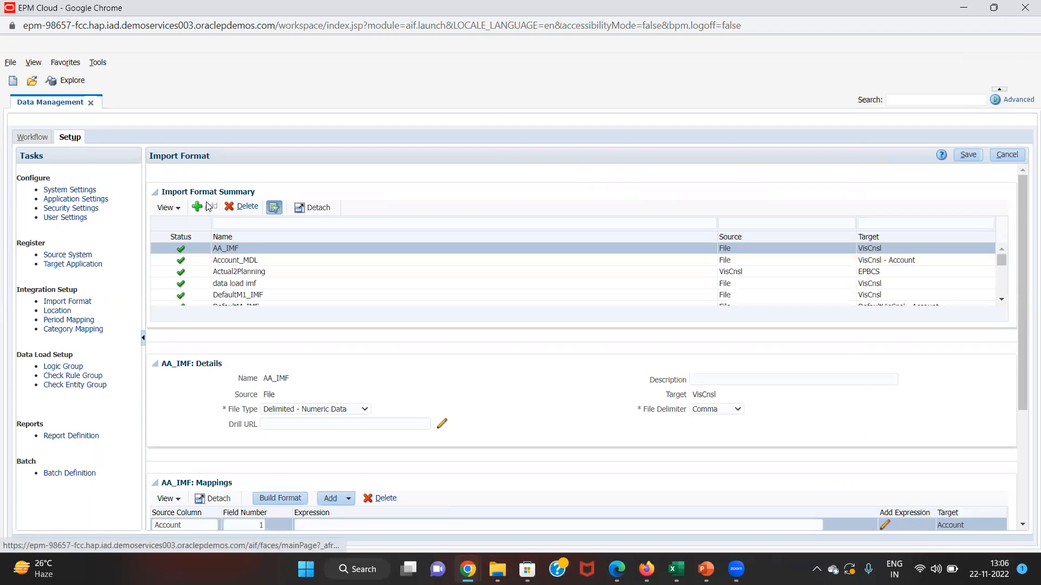
pyautogui.click(209, 206)
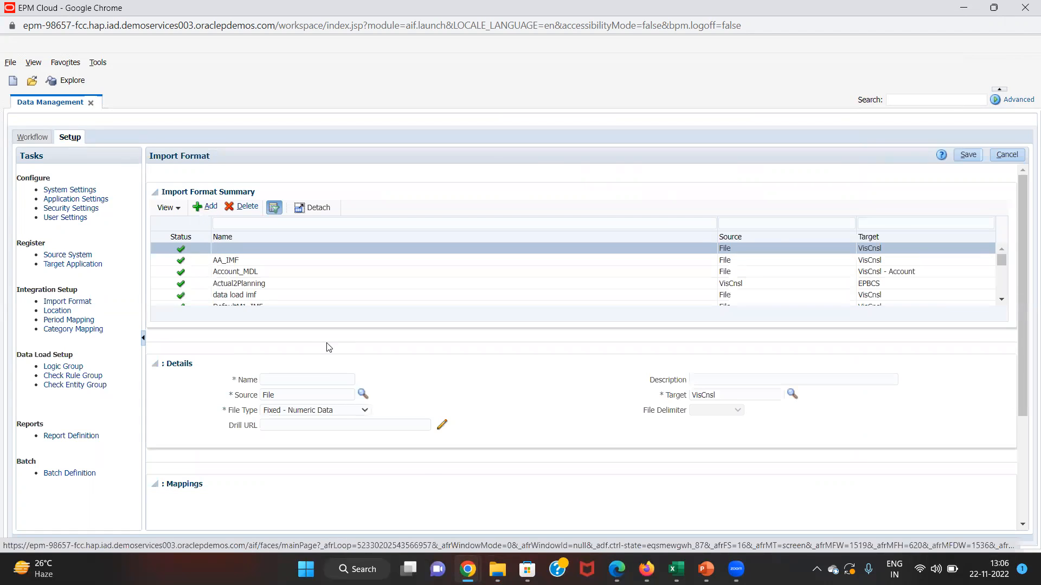
pyautogui.click(307, 383)
pyautogui.write('dat')
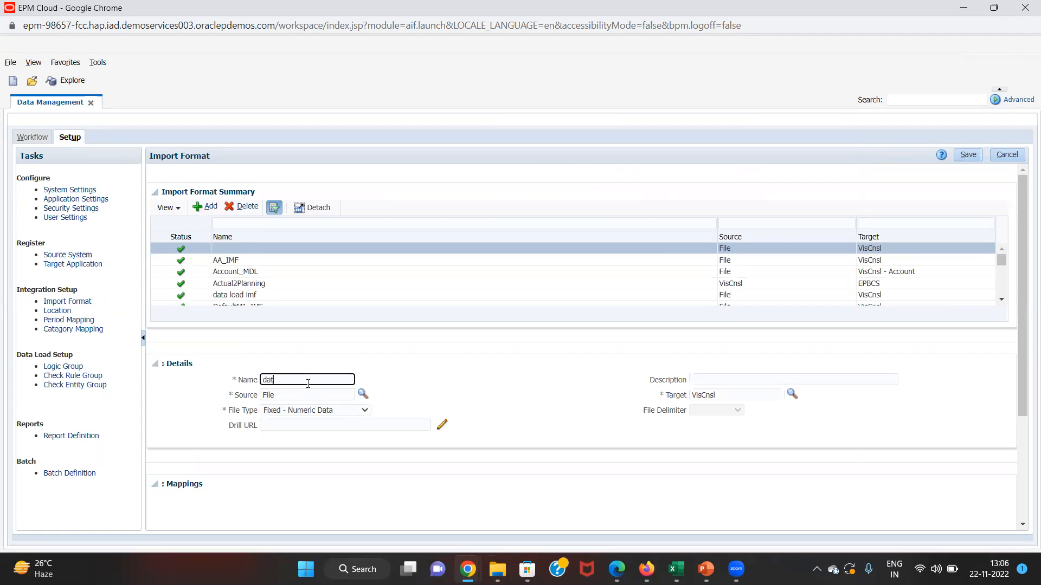
pyautogui.write('aload1imf')
pyautogui.click(333, 412)
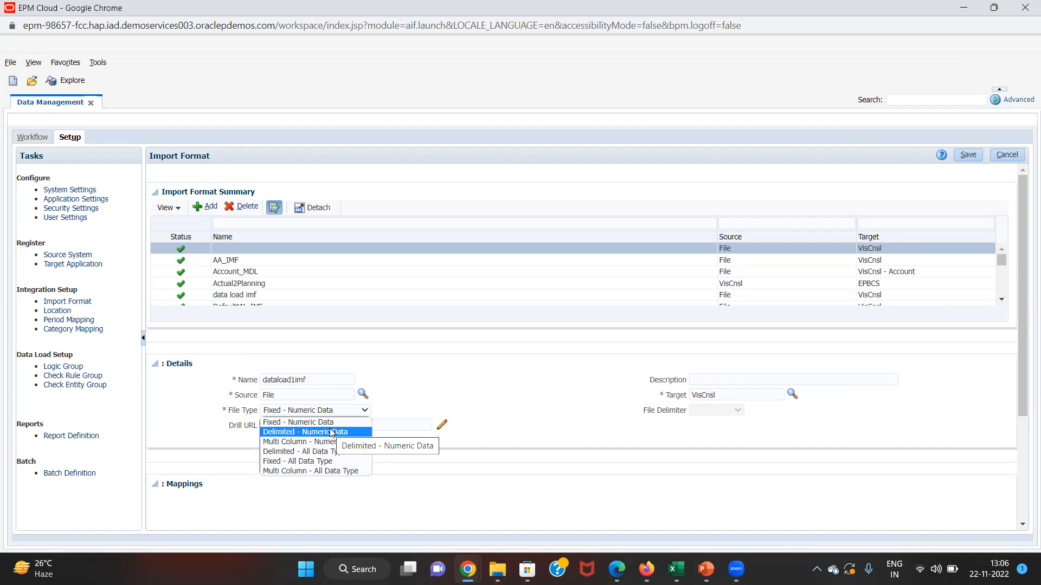
pyautogui.click(331, 432)
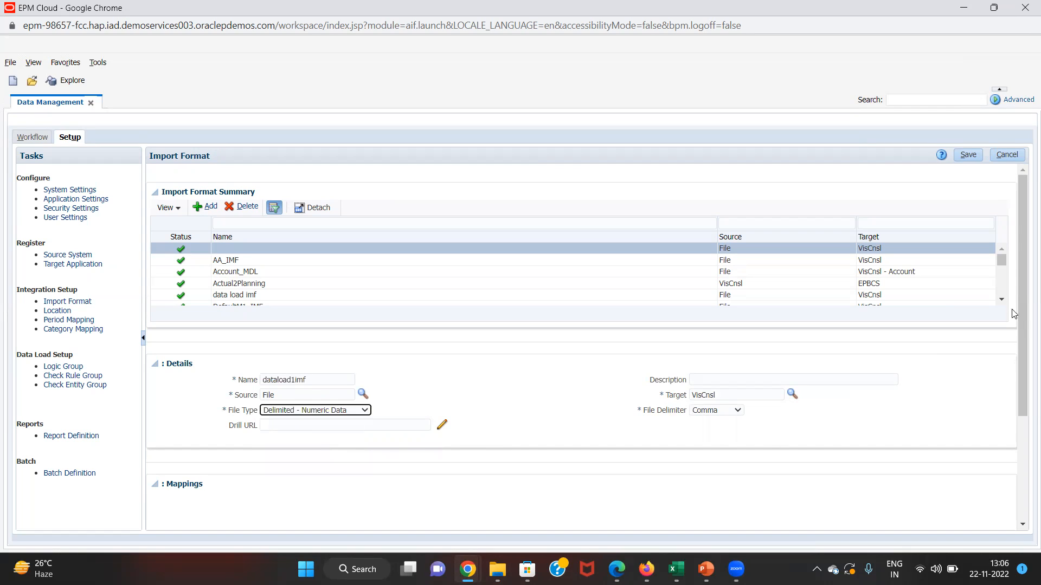
pyautogui.click(968, 156)
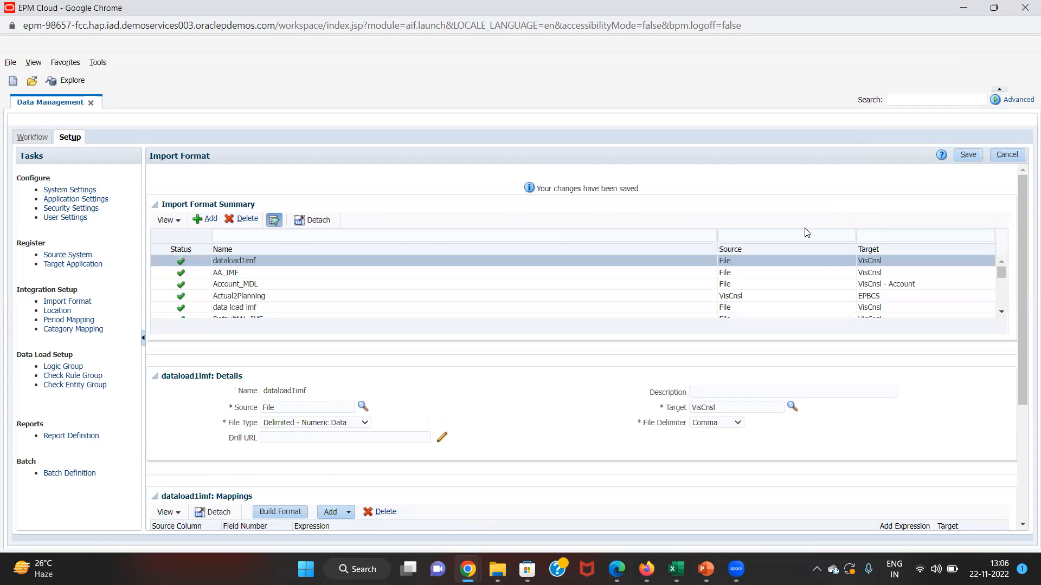
pyautogui.moveTo(1017, 294); pyautogui.dragTo(1022, 386)
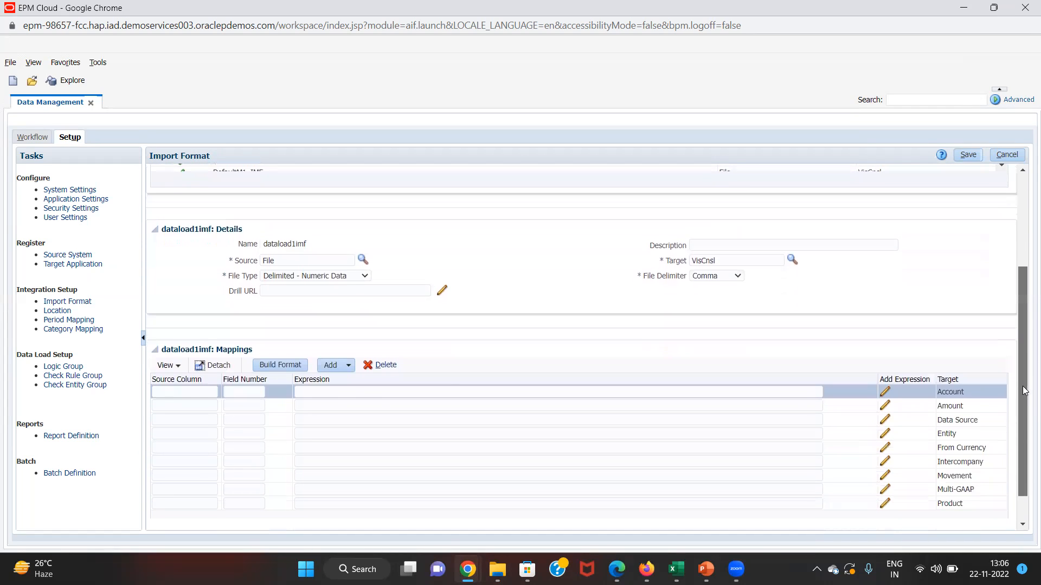
# - Set Account as the Account row's source column, check the data file's column order, and save
pyautogui.doubleClick(954, 392)
pyautogui.hotkey('ctrl', 'c')
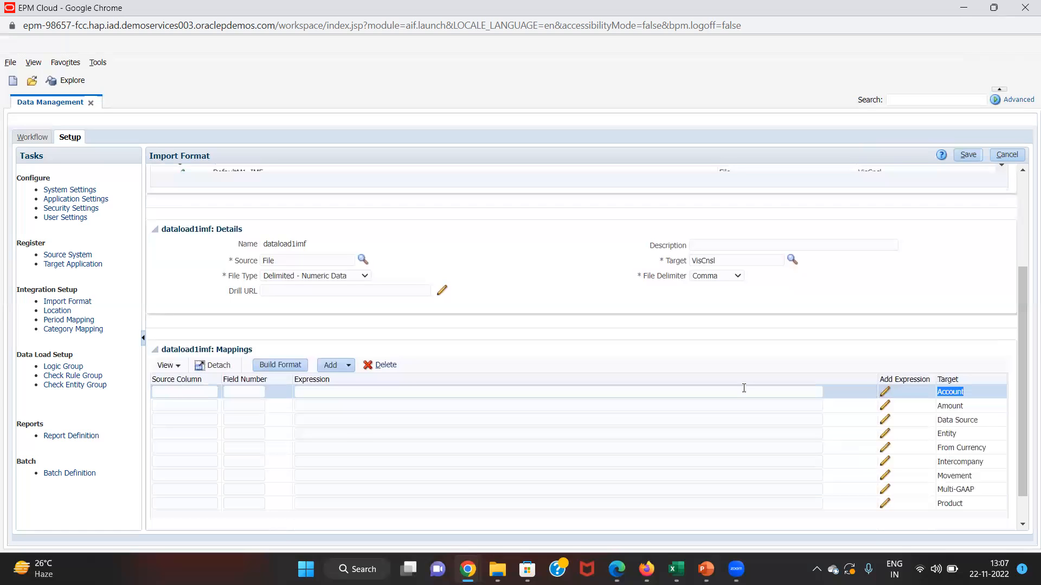
pyautogui.click(161, 392)
pyautogui.hotkey('ctrl', 'v')
pyautogui.press('Tab')
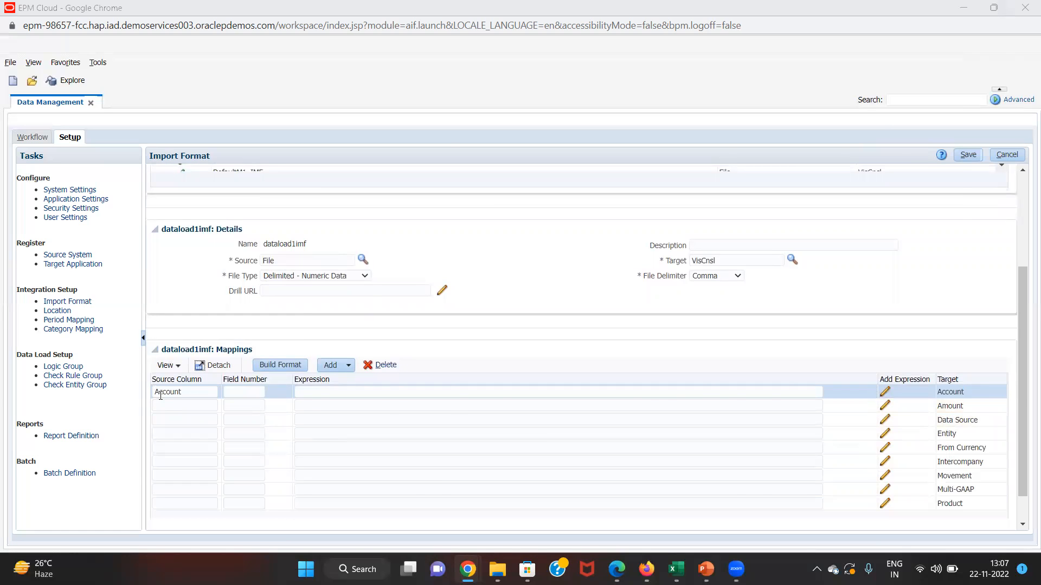
pyautogui.hotkey('alt', 'Tab')
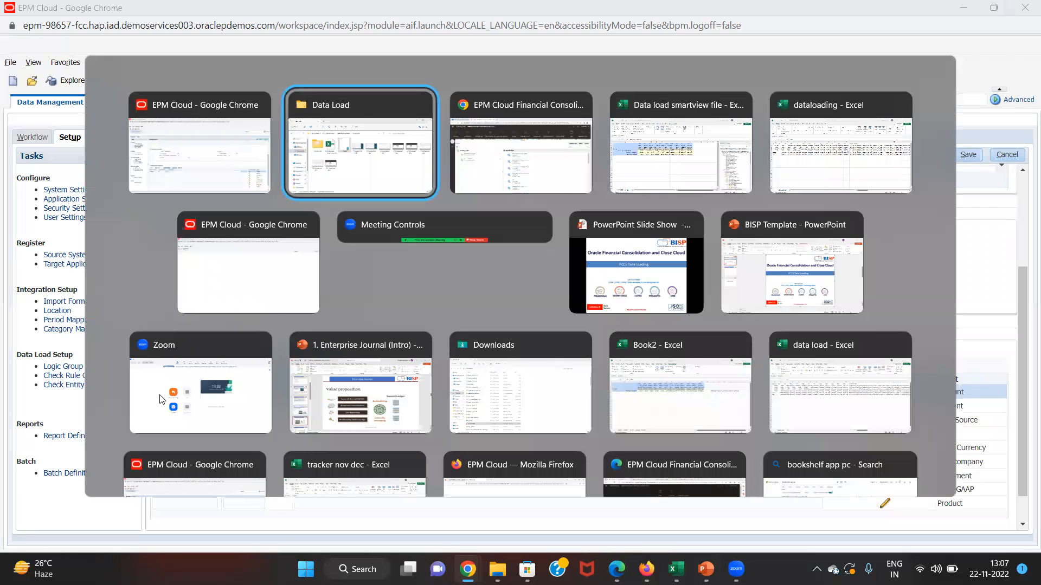
pyautogui.press('Return')
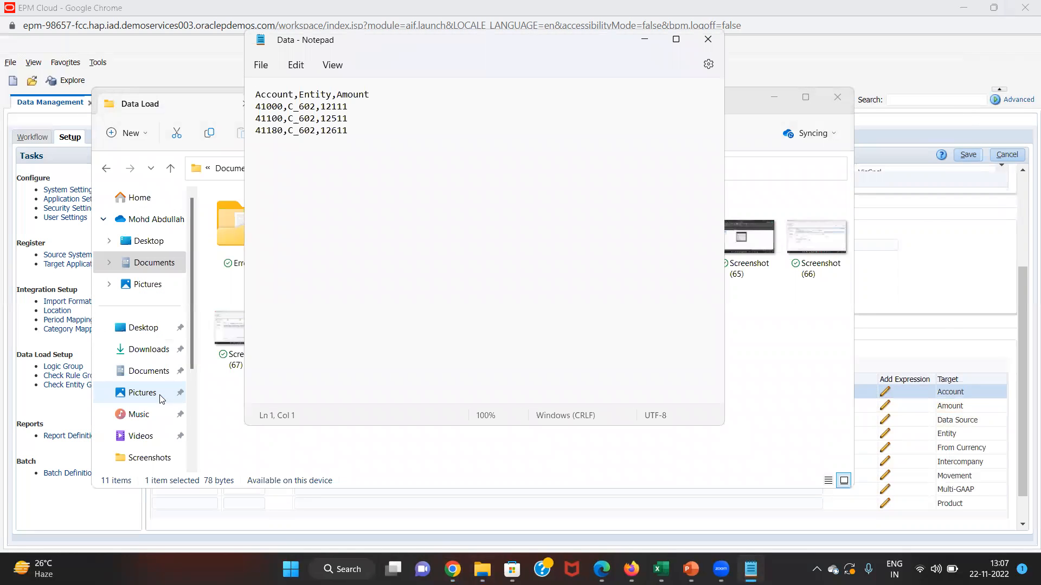
pyautogui.hotkey('alt', 'Tab')
pyautogui.hotkey('alt', 'Tab')
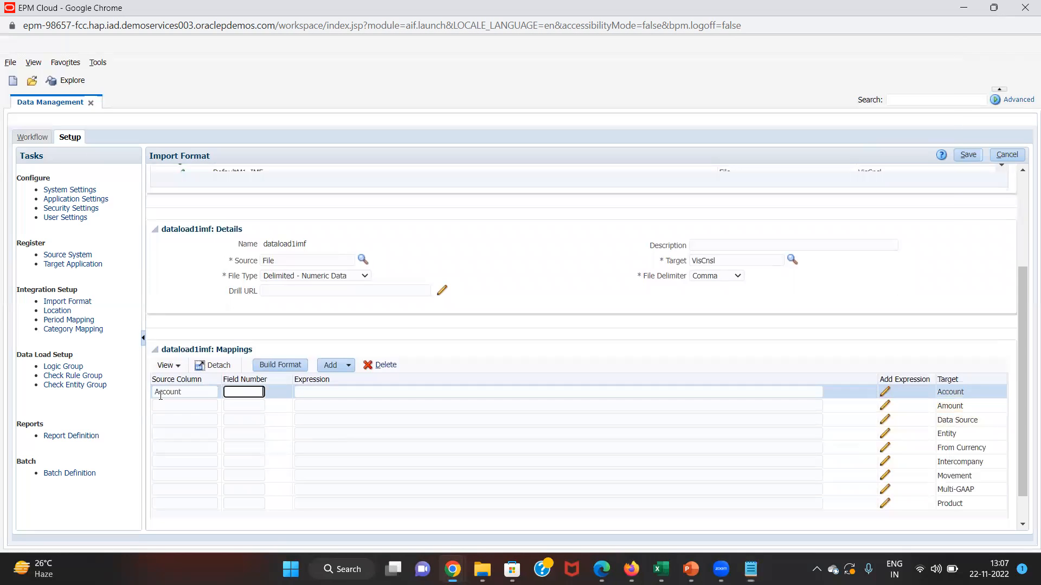
pyautogui.click(965, 157)
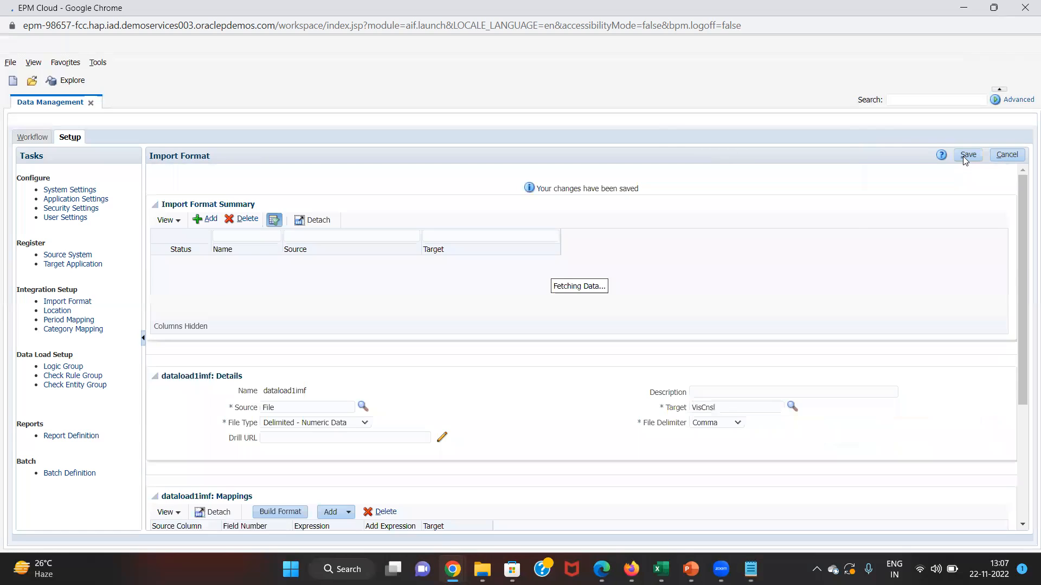
# - Enter Amount and Entity as the source columns of their mapping rows
pyautogui.scroll(-3, 1020, 231)
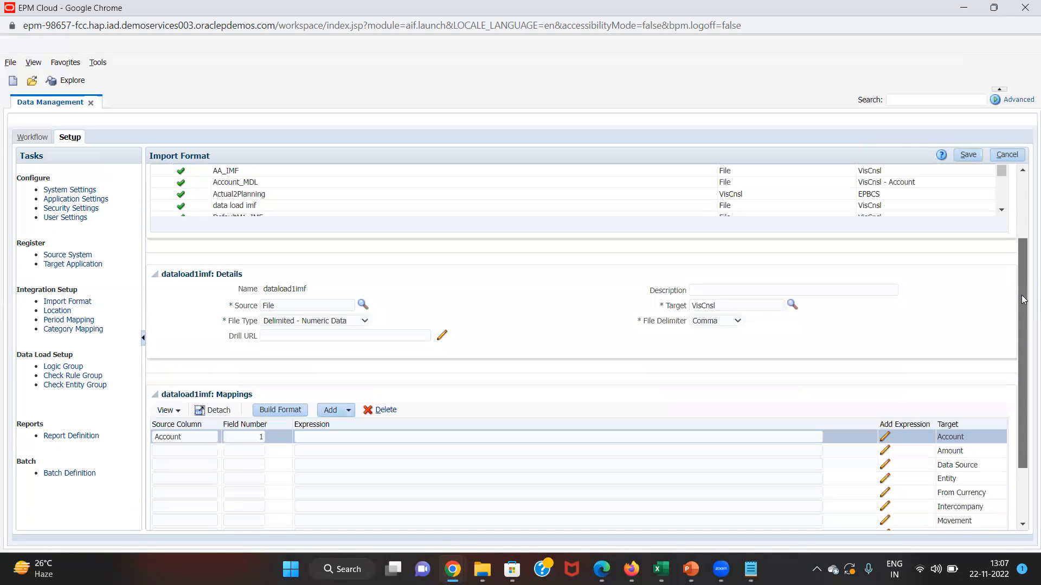
pyautogui.click(950, 413)
pyautogui.hotkey('ctrl', 'c')
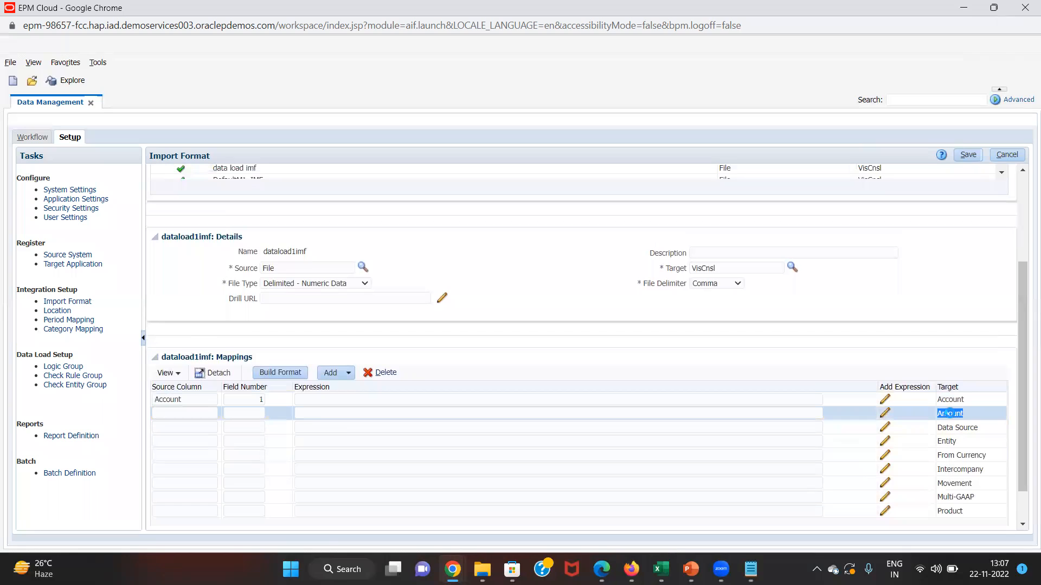
pyautogui.click(175, 414)
pyautogui.hotkey('ctrl', 'v')
pyautogui.press('Tab')
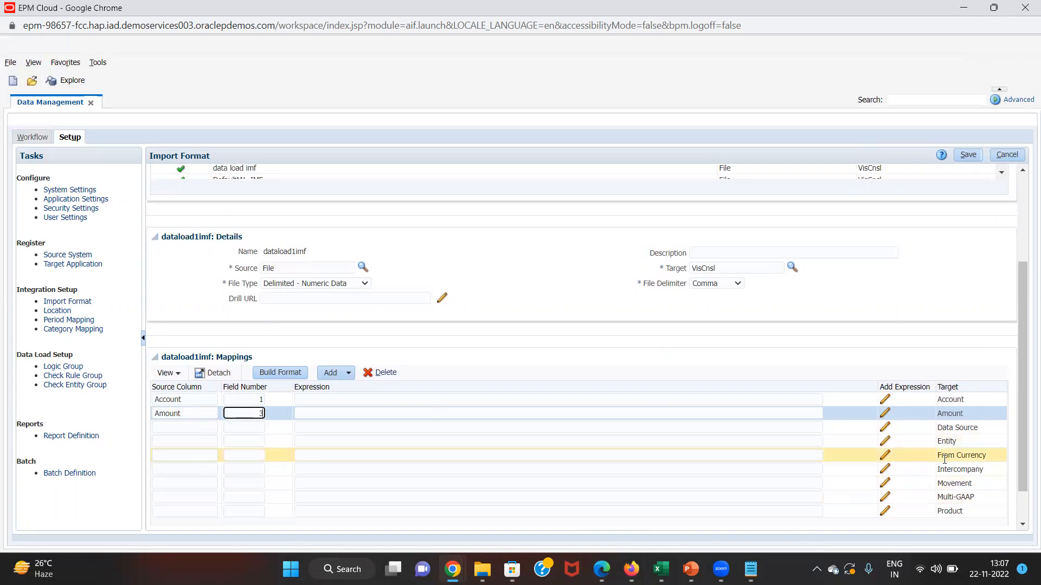
pyautogui.click(953, 441)
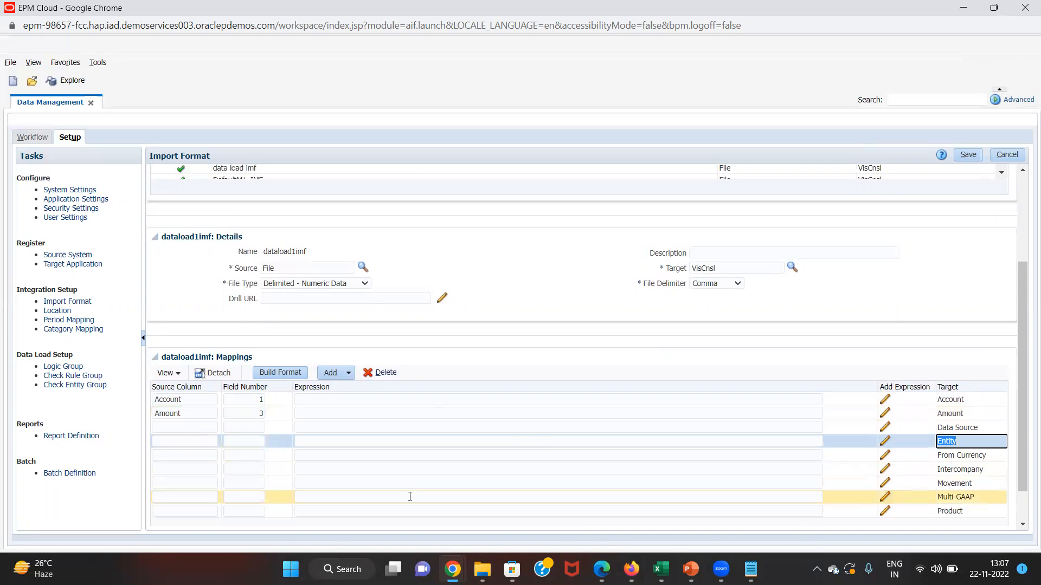
pyautogui.click(179, 444)
pyautogui.write('Entity')
pyautogui.press('Tab')
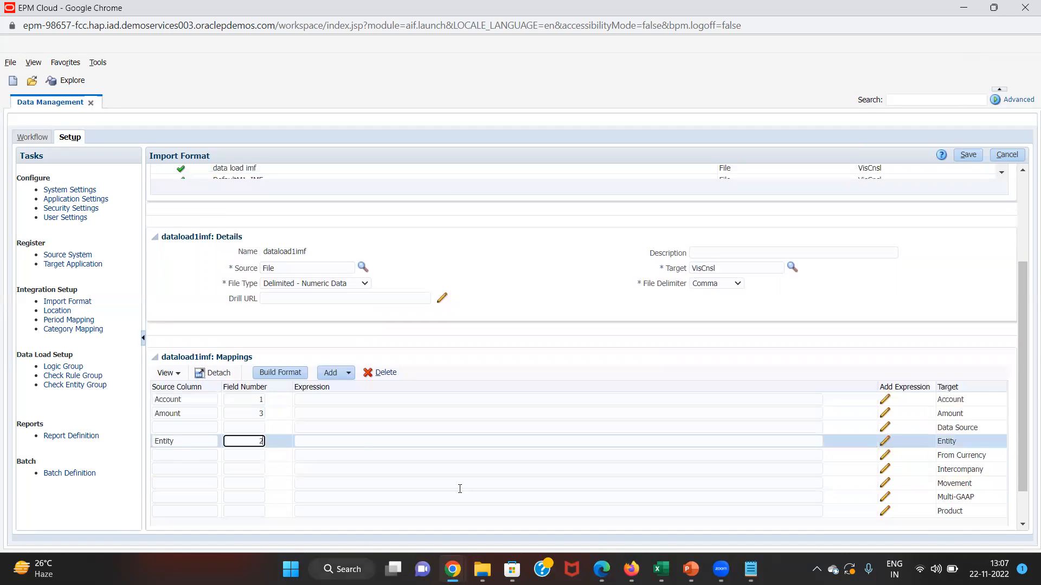
# - Copy the Data Source and From Currency target names into their rows' source columns
pyautogui.click(946, 428)
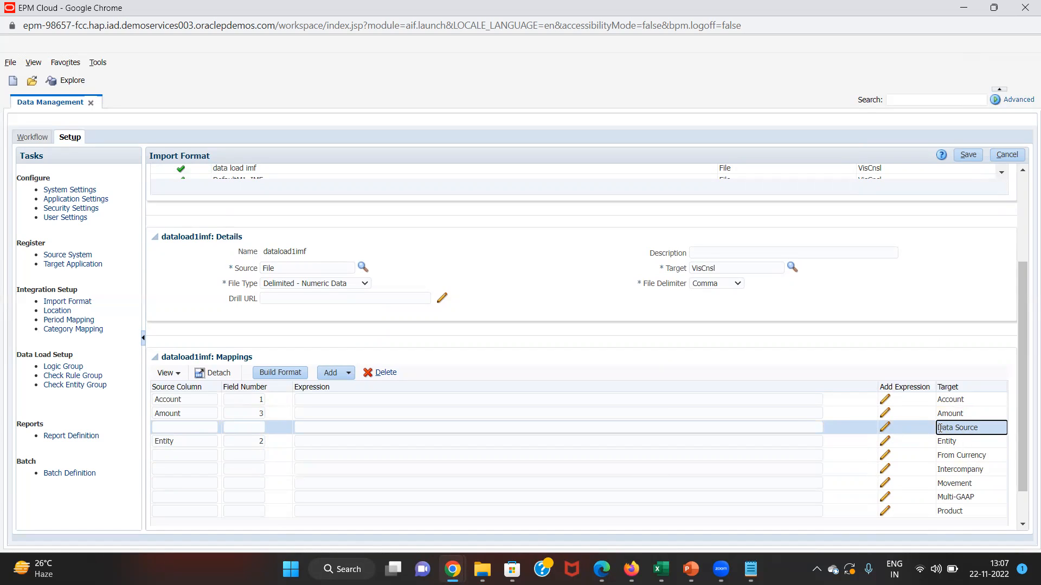
pyautogui.tripleClick(941, 428)
pyautogui.hotkey('ctrl', 'c')
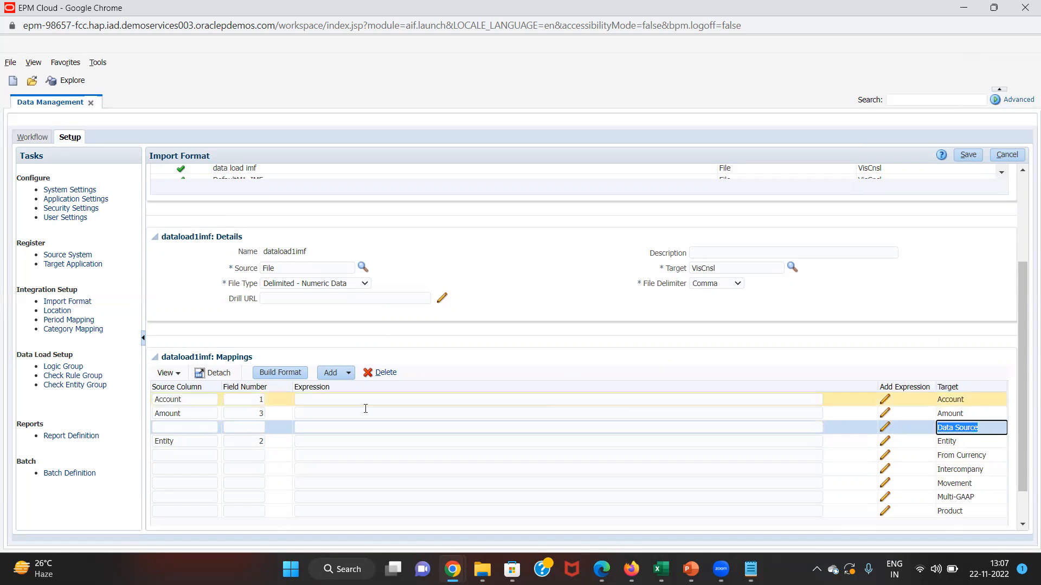
pyautogui.click(179, 426)
pyautogui.hotkey('ctrl', 'v')
pyautogui.press('Tab')
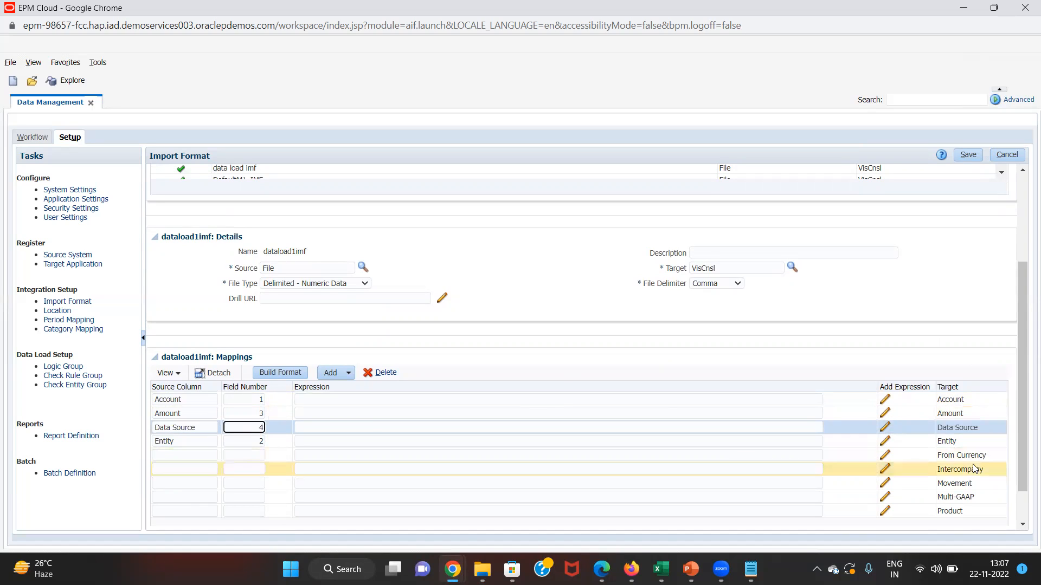
pyautogui.click(939, 455)
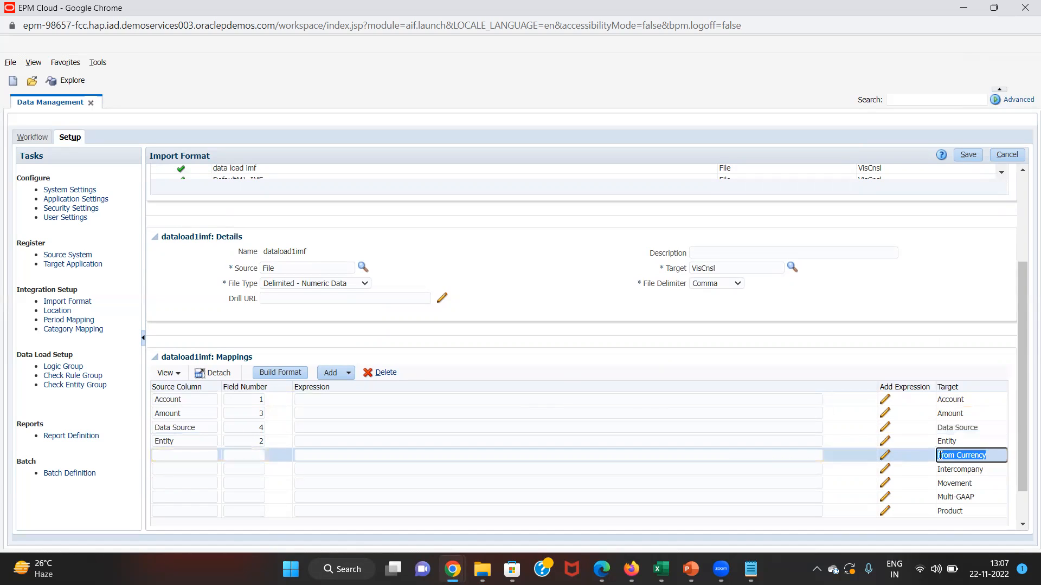
pyautogui.click(174, 458)
pyautogui.hotkey('ctrl', 'v')
pyautogui.press('Tab')
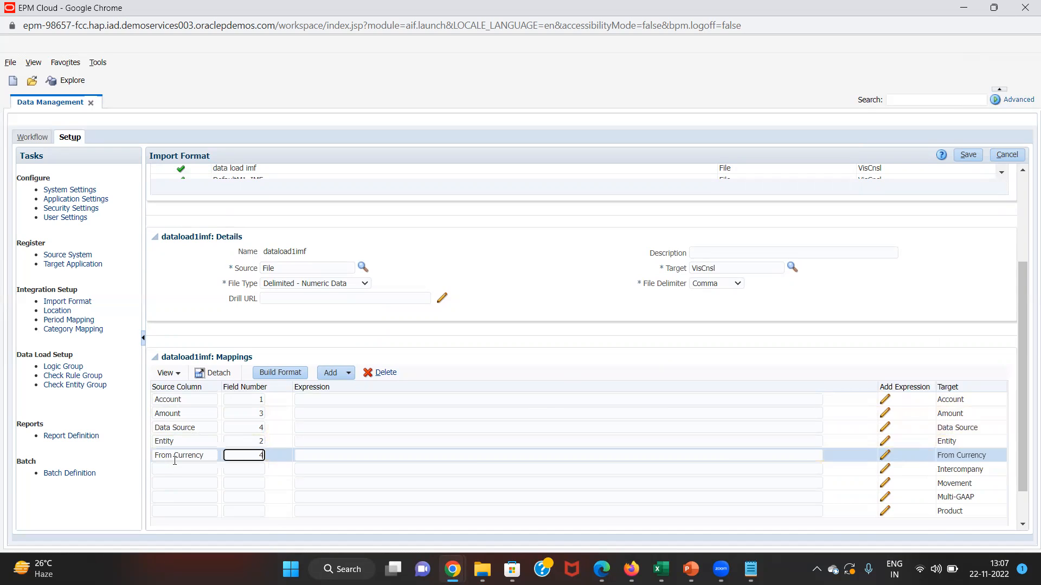
# - Copy the Intercompany and Movement target names into their rows' source columns
pyautogui.doubleClick(943, 466)
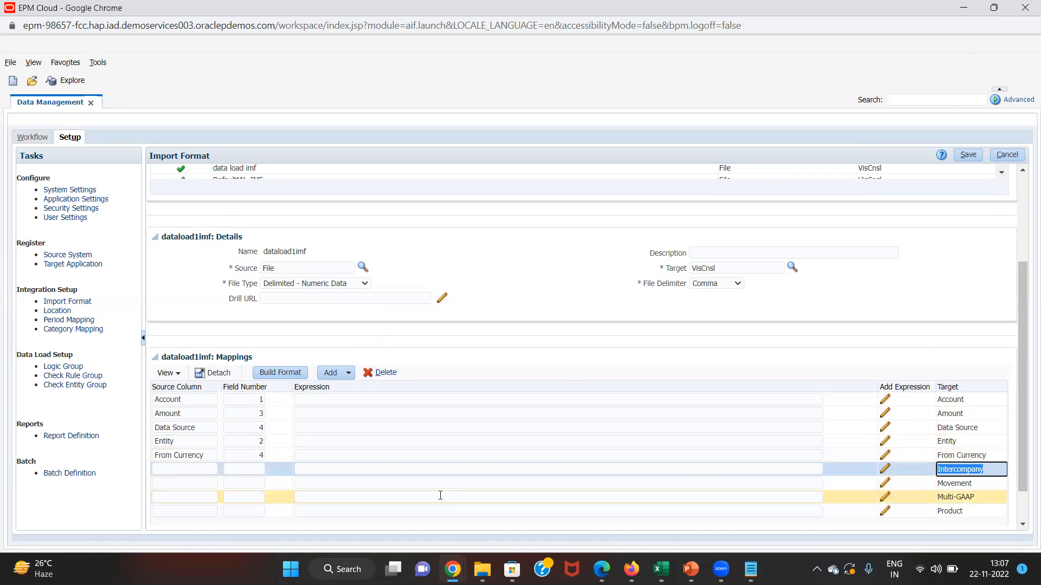
pyautogui.click(184, 468)
pyautogui.hotkey('ctrl', 'v')
pyautogui.press('Tab')
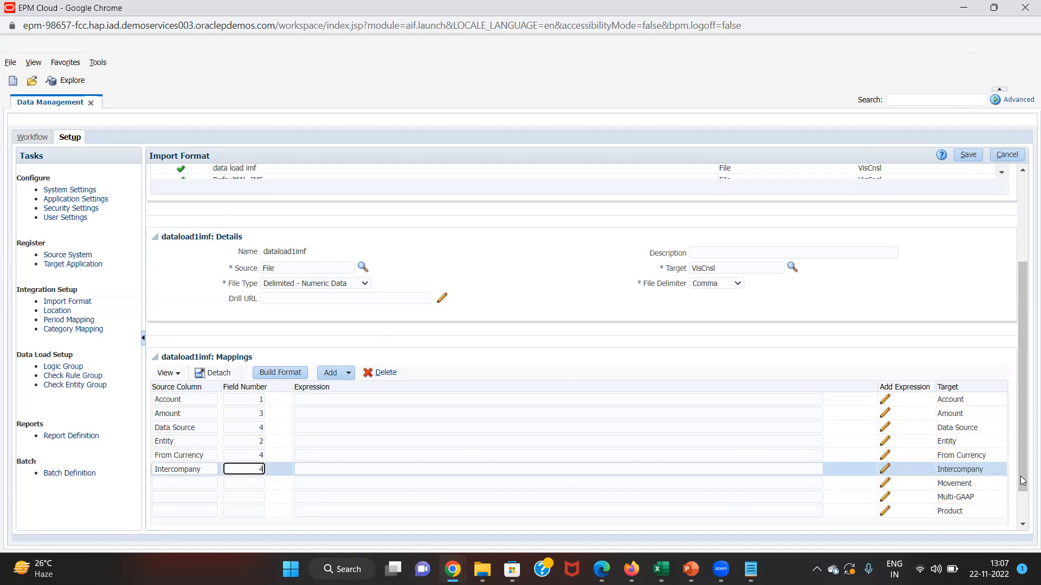
pyautogui.click(953, 482)
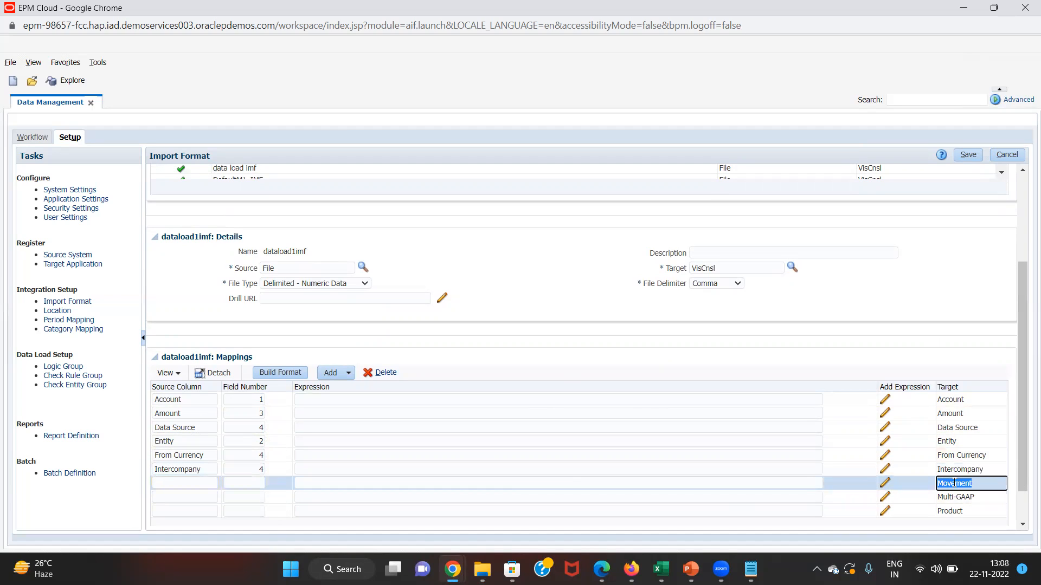
pyautogui.click(208, 482)
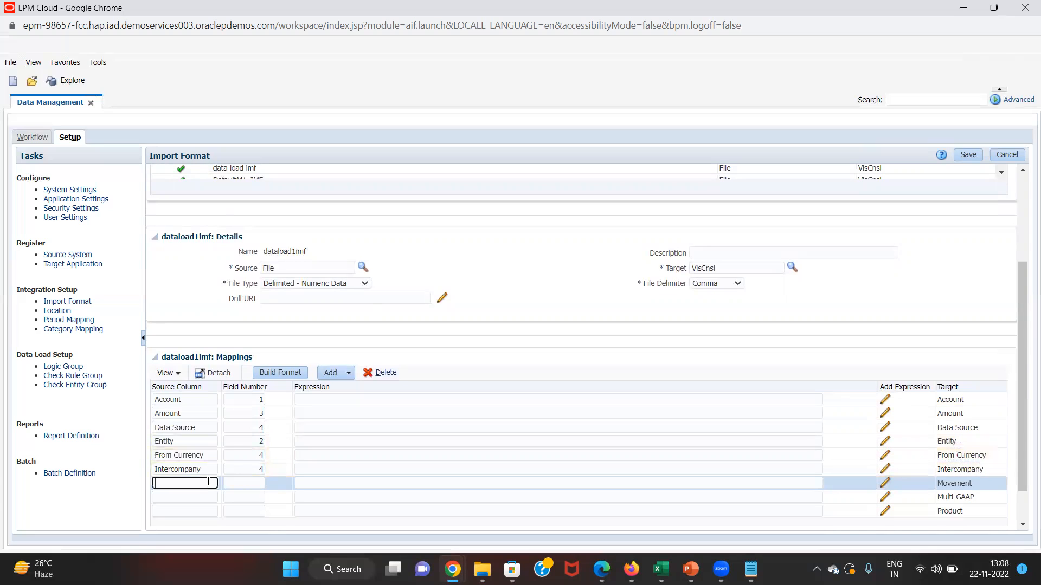
pyautogui.hotkey('ctrl', 'v')
pyautogui.press('Tab')
# - Set Multi-GAAP's source column with field number 4, and paste Product into its row's source column
pyautogui.doubleClick(942, 497)
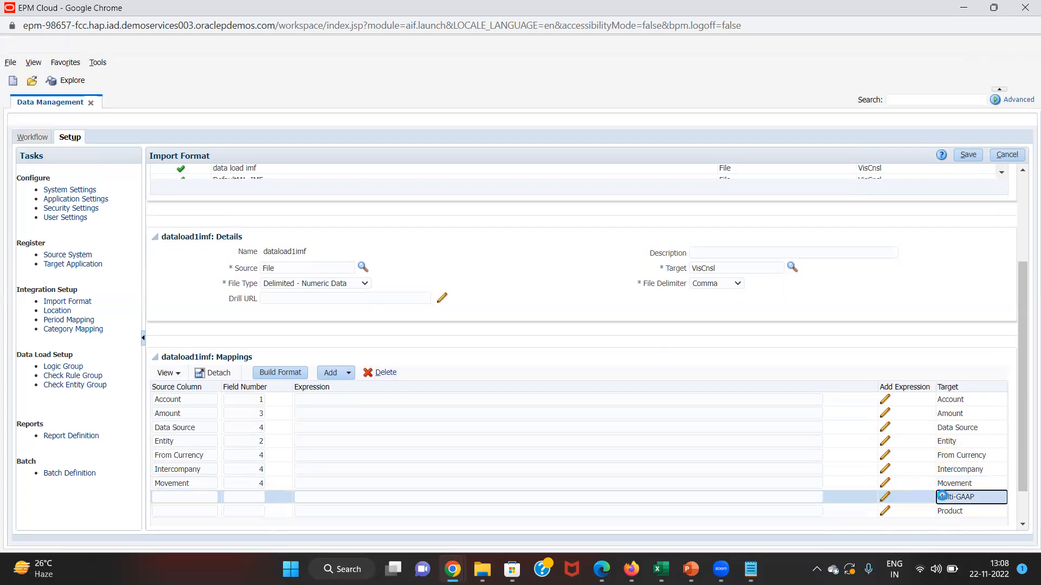
pyautogui.hotkey('ctrl', 'a')
pyautogui.click(168, 496)
pyautogui.hotkey('ctrl', 'v')
pyautogui.press('Tab')
pyautogui.write('4')
pyautogui.click(946, 510)
pyautogui.doubleClick(946, 510)
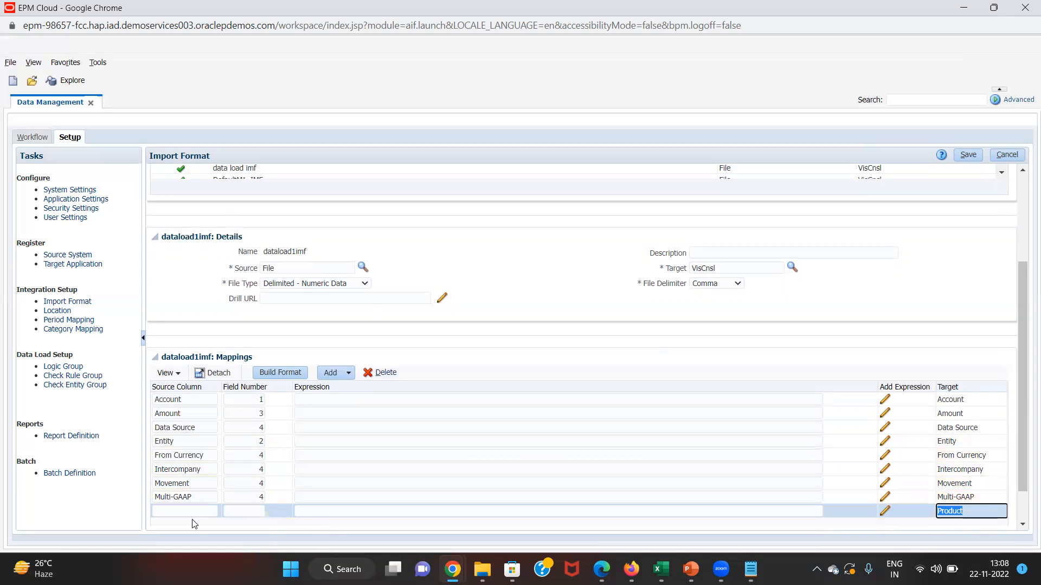
pyautogui.click(205, 509)
pyautogui.hotkey('ctrl', 'v')
pyautogui.press('Tab')
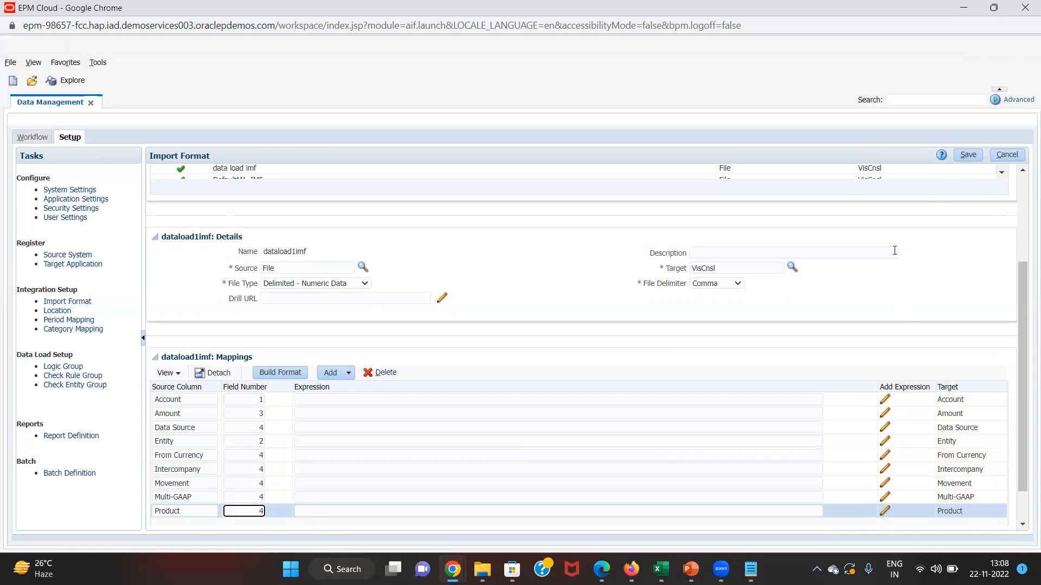
# - Save the import format mappings and add a new location named dataload1lc
pyautogui.click(966, 159)
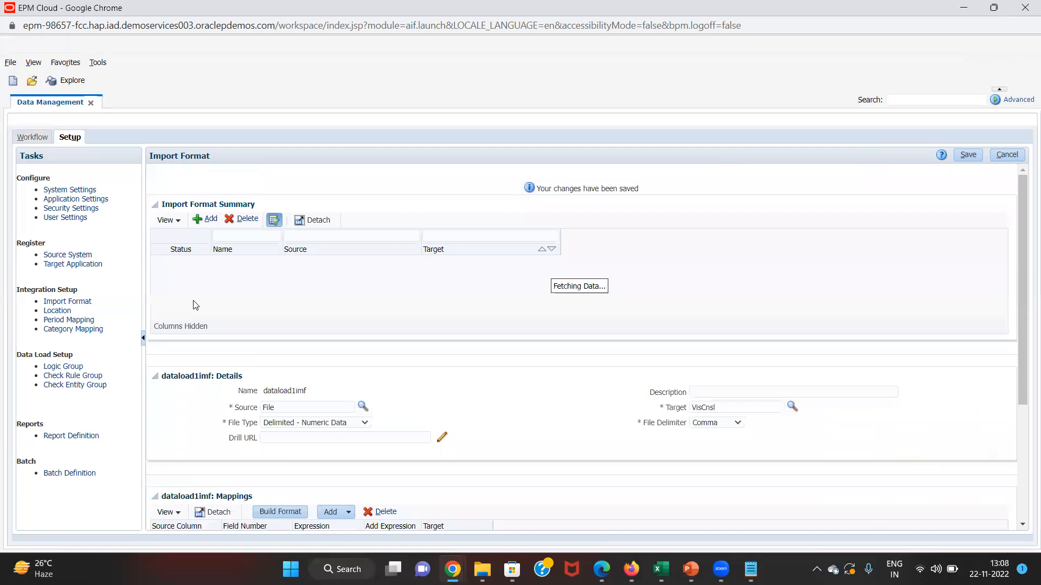
pyautogui.click(58, 307)
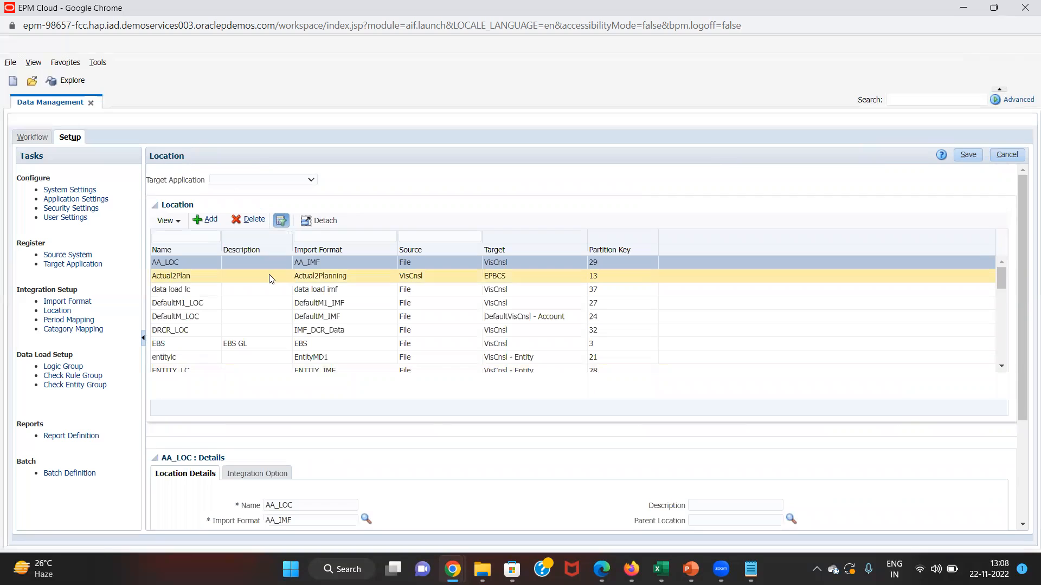
pyautogui.click(202, 221)
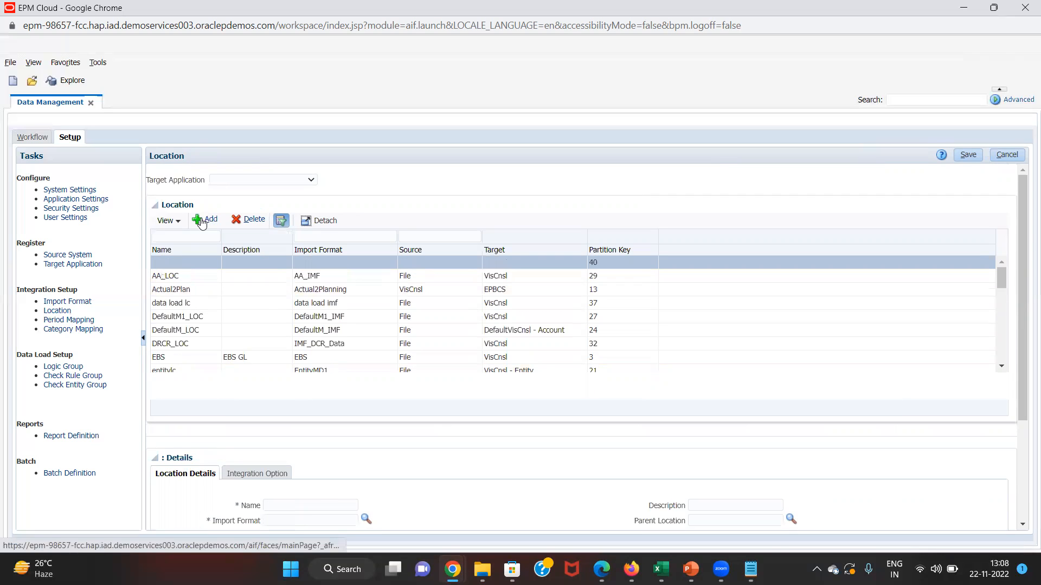
pyautogui.click(292, 504)
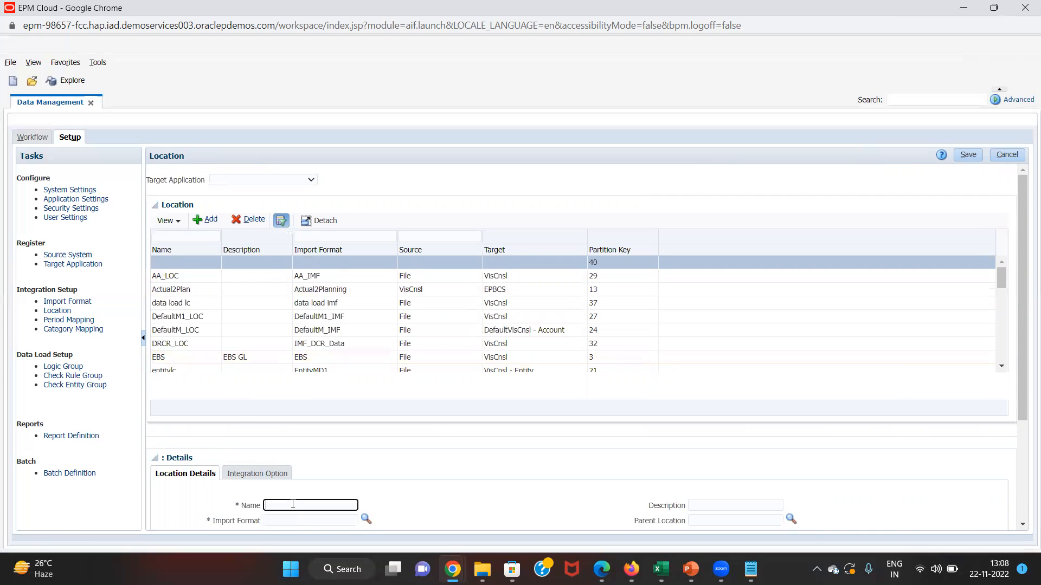
pyautogui.write('dataload1lc')
# - Assign import format dataload1imf to the dataload1lc location and save it
pyautogui.click(366, 519)
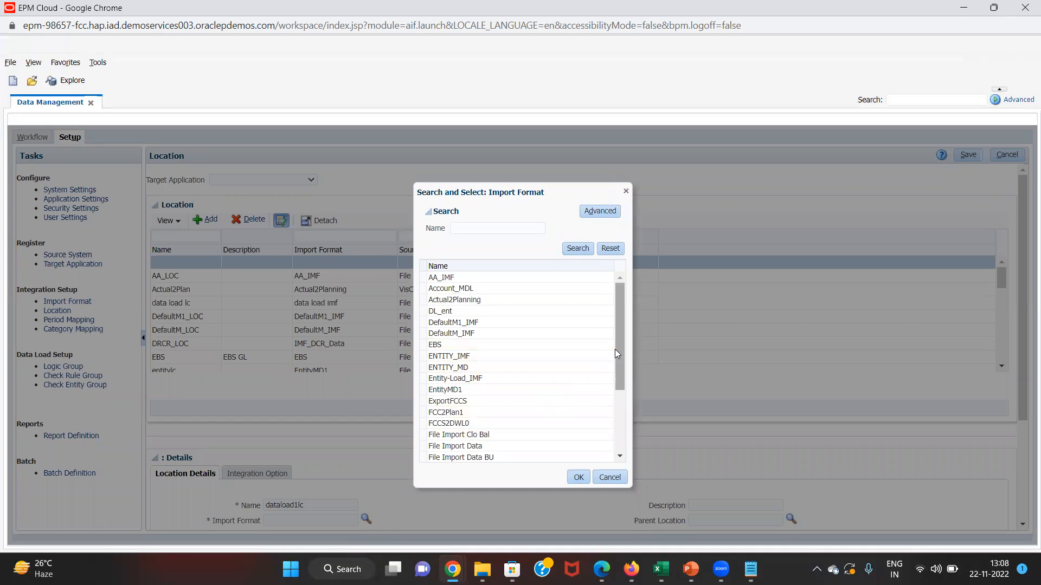
pyautogui.moveTo(615, 354); pyautogui.dragTo(619, 426)
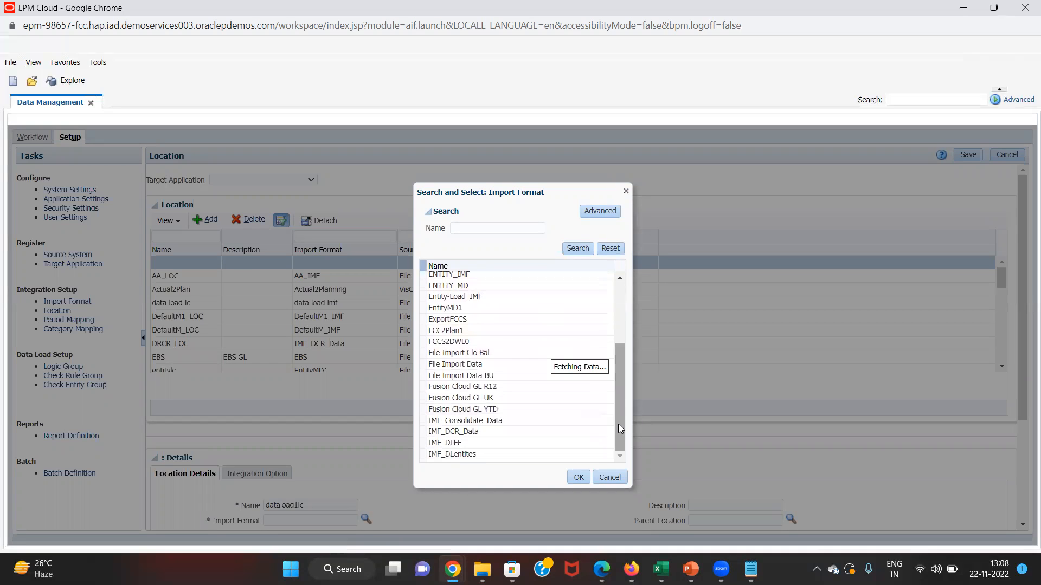
pyautogui.moveTo(618, 379); pyautogui.dragTo(616, 462)
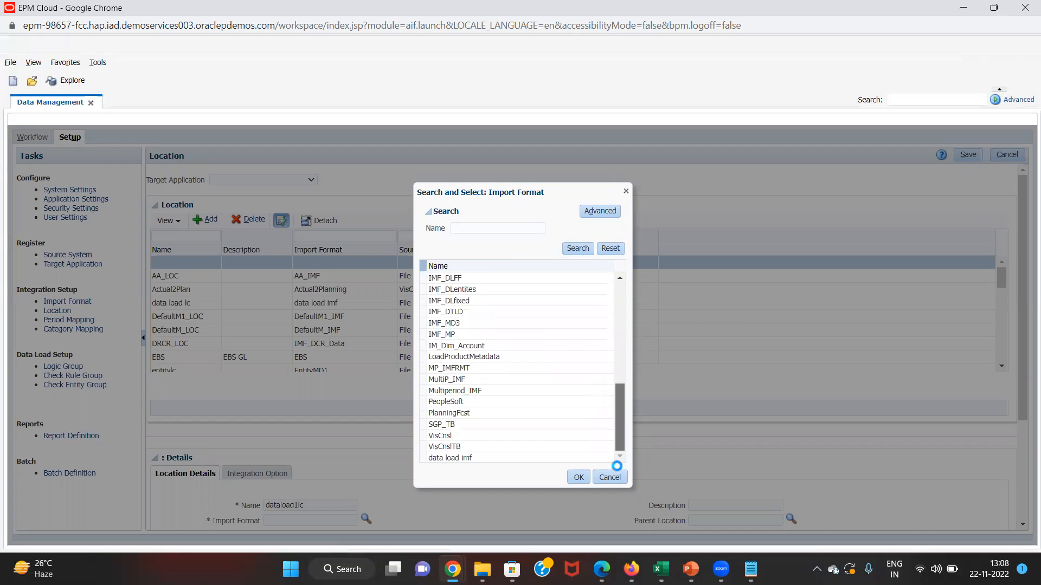
pyautogui.click(534, 457)
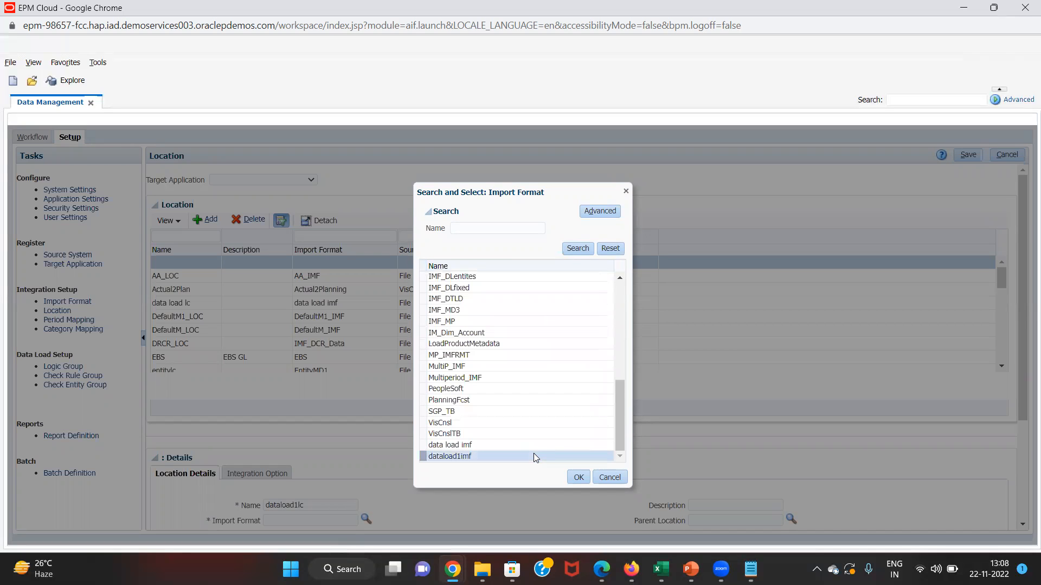
pyautogui.click(576, 479)
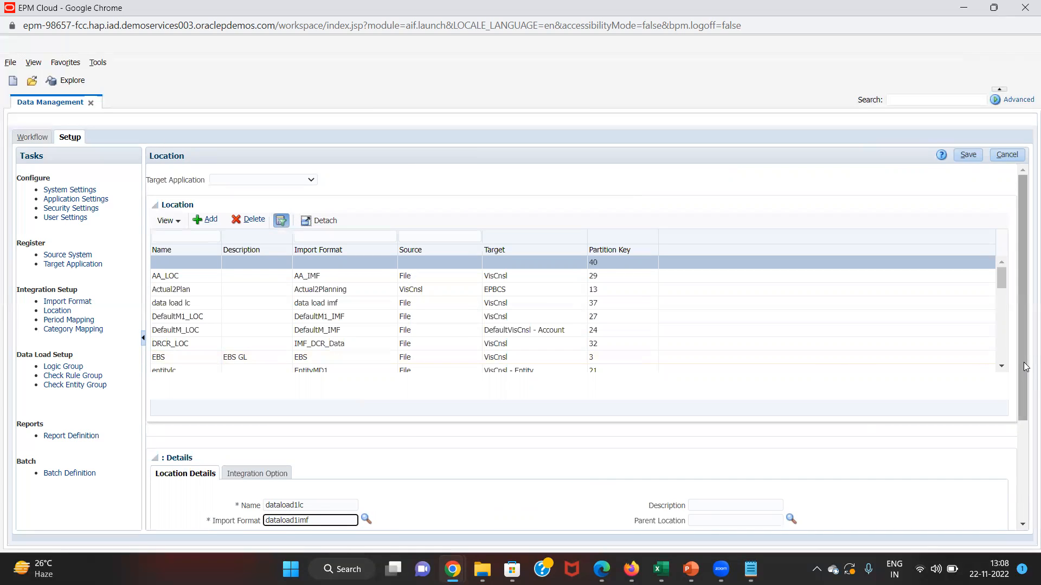
pyautogui.moveTo(1025, 365); pyautogui.dragTo(1021, 455)
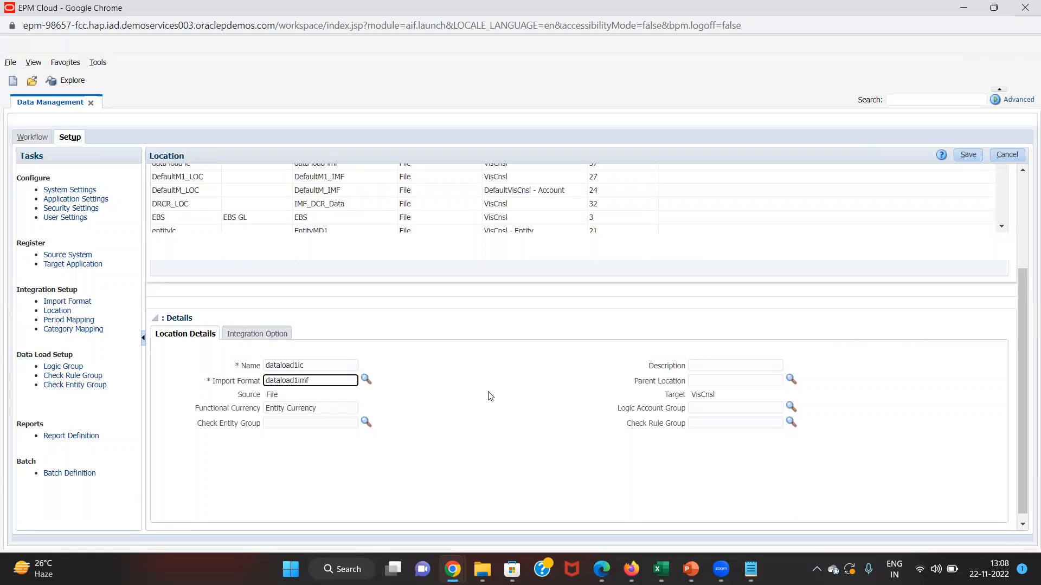
pyautogui.click(971, 159)
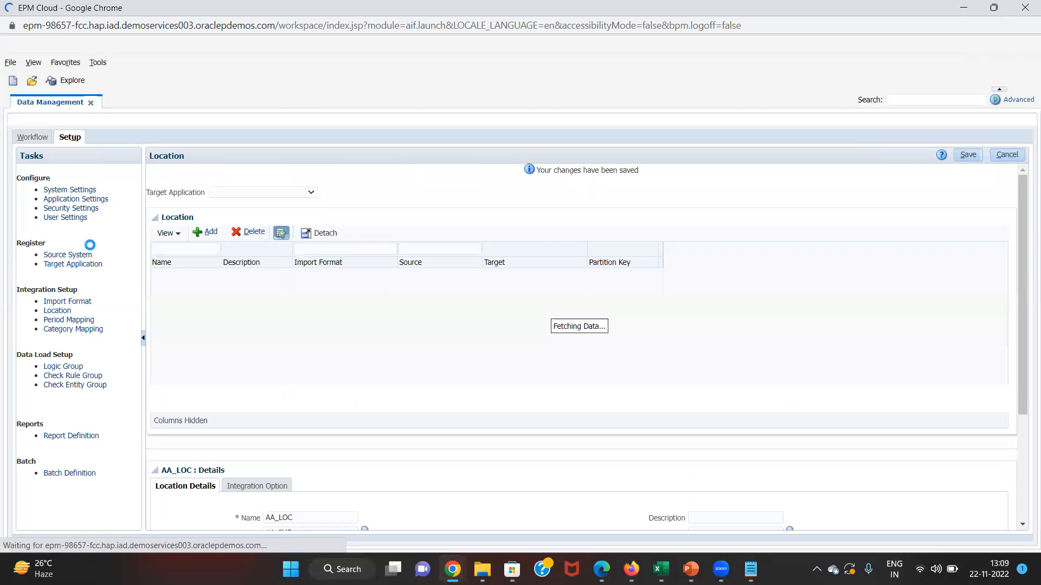
# - Set the Data Load Mapping point of view to location dataload1lc, period Jan-15, category Actual
pyautogui.click(28, 137)
pyautogui.click(71, 208)
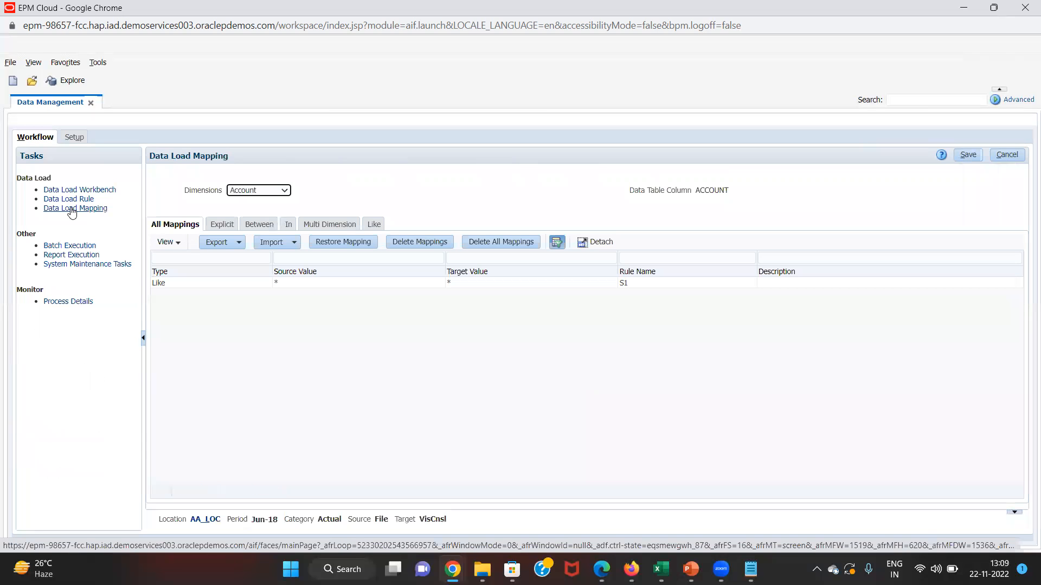
pyautogui.click(206, 520)
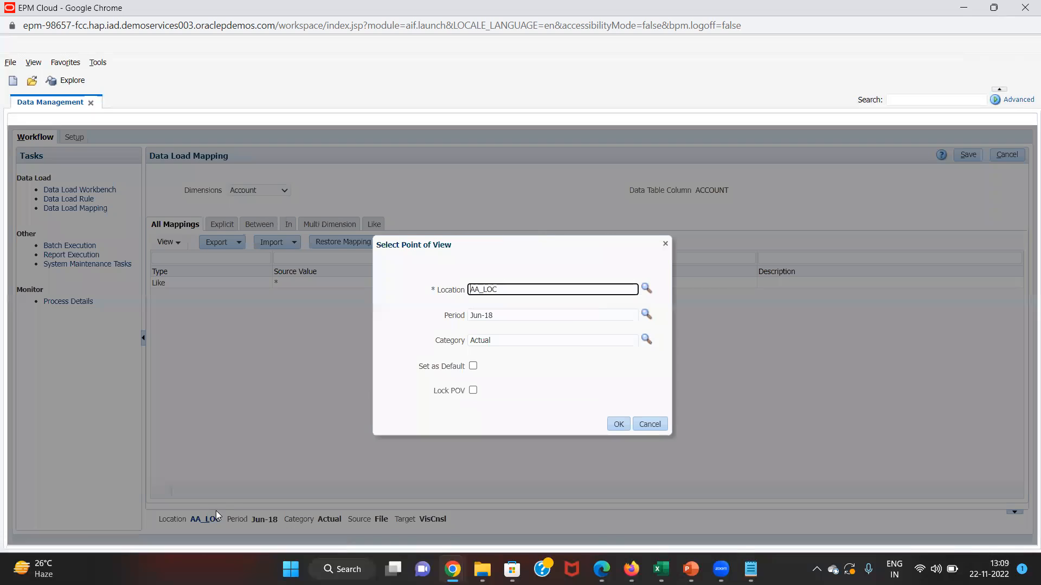
pyautogui.click(646, 289)
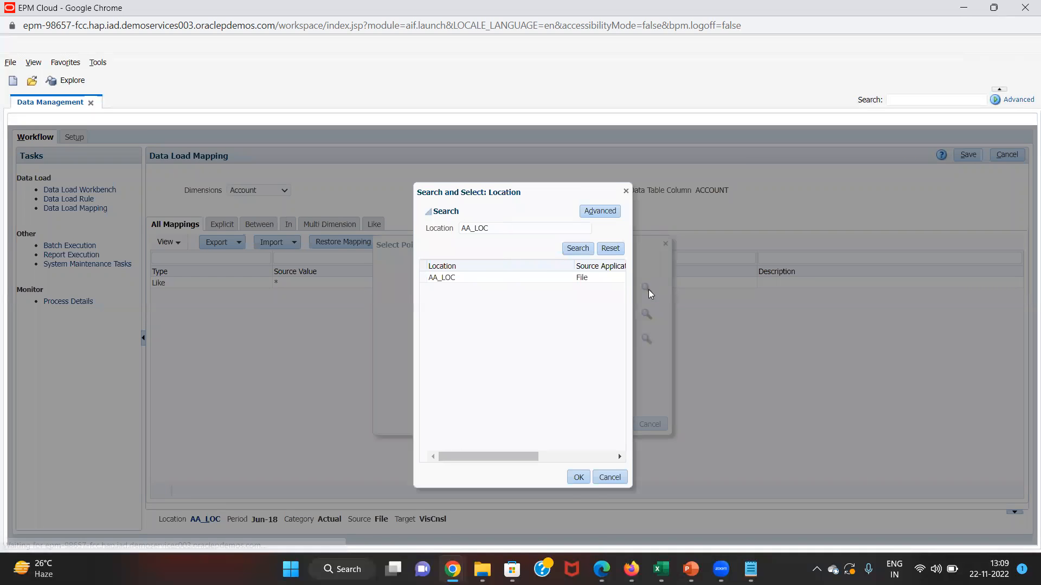
pyautogui.click(611, 249)
pyautogui.click(578, 248)
pyautogui.click(586, 311)
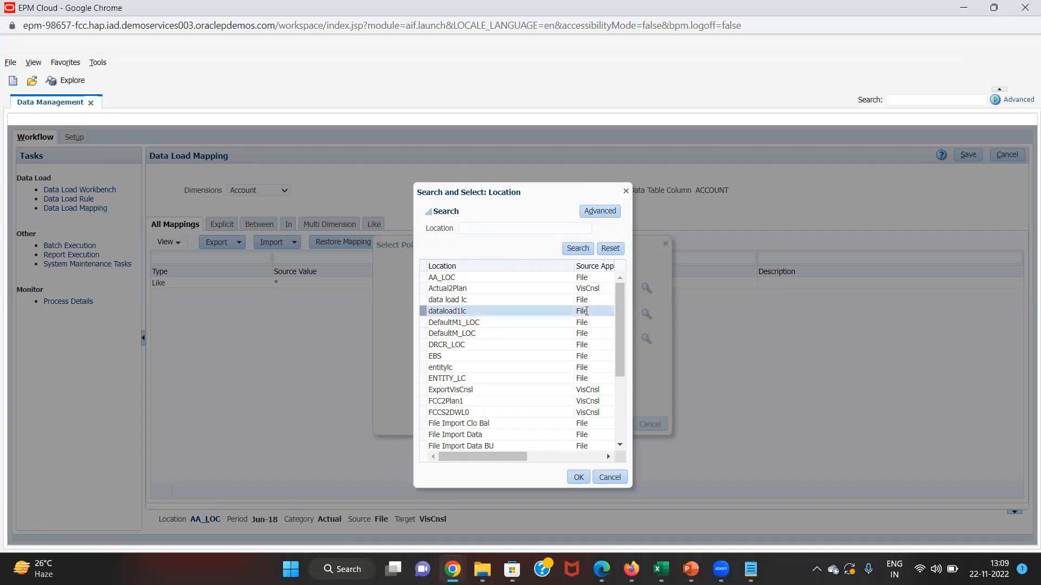
pyautogui.click(584, 475)
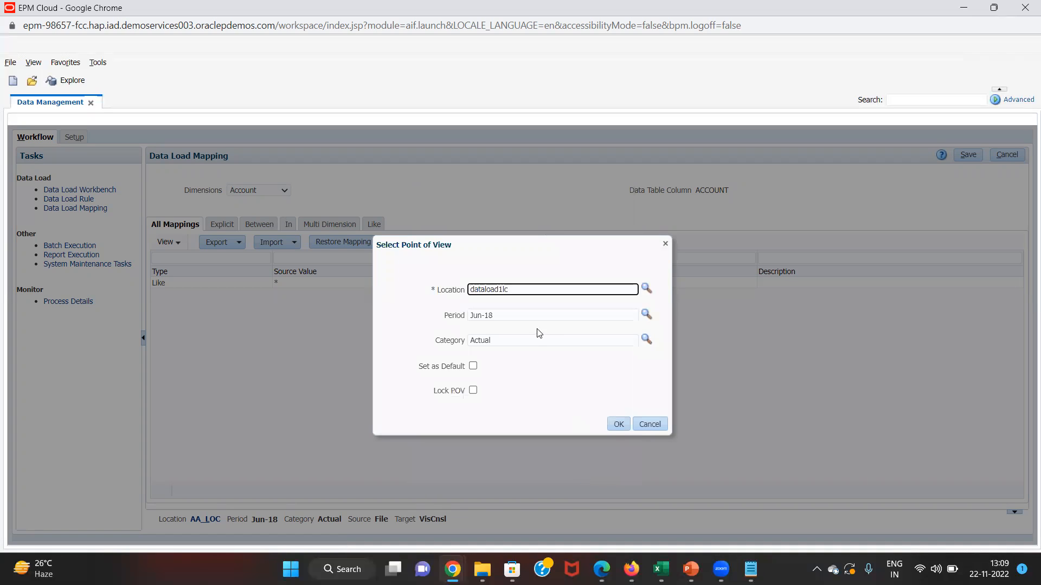
pyautogui.click(539, 317)
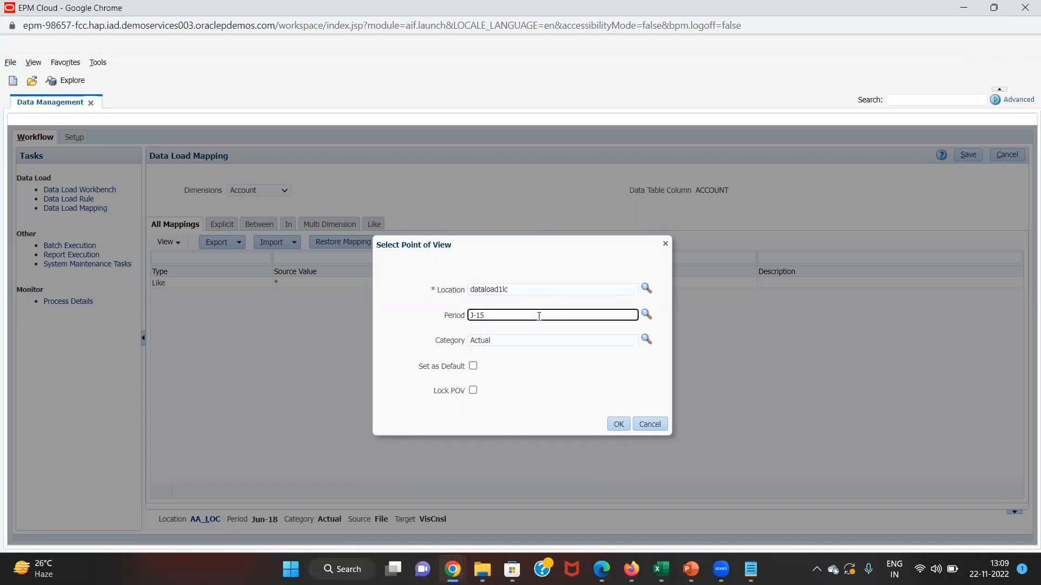
pyautogui.click(623, 425)
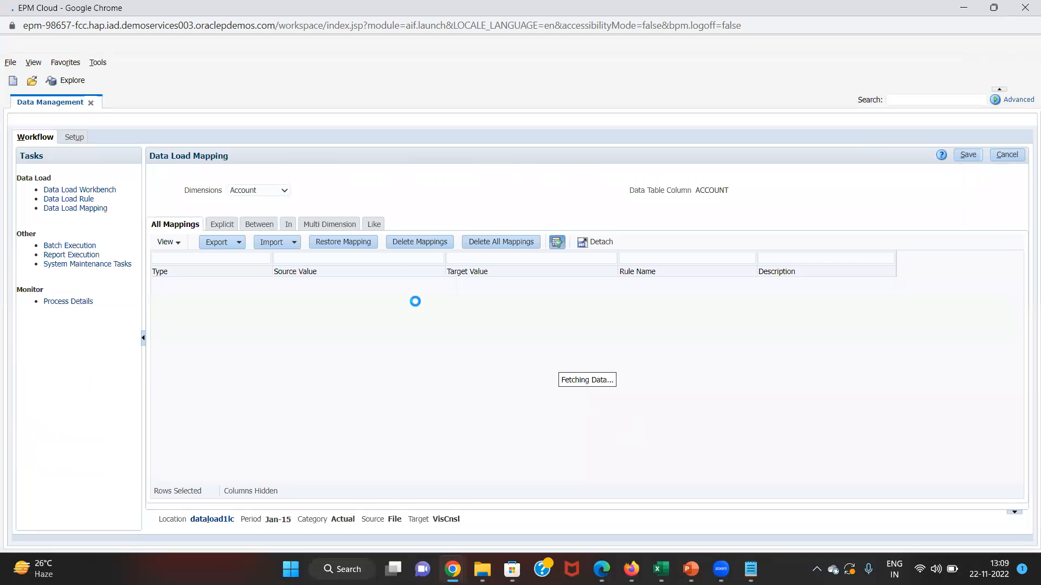
# - Add and save an Account Like mapping from * to * with rule name 1
pyautogui.click(258, 191)
pyautogui.click(257, 189)
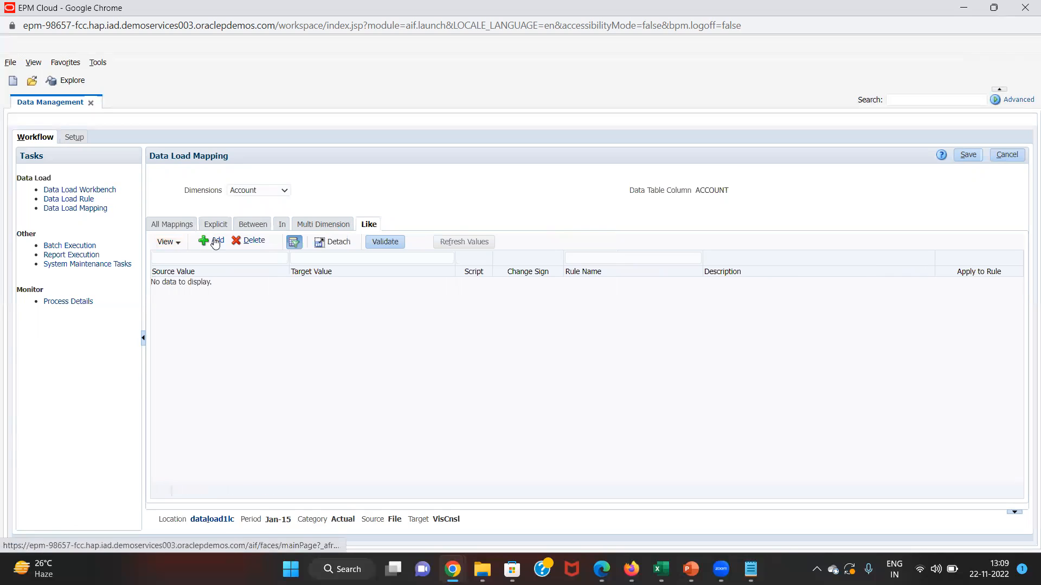
pyautogui.click(217, 241)
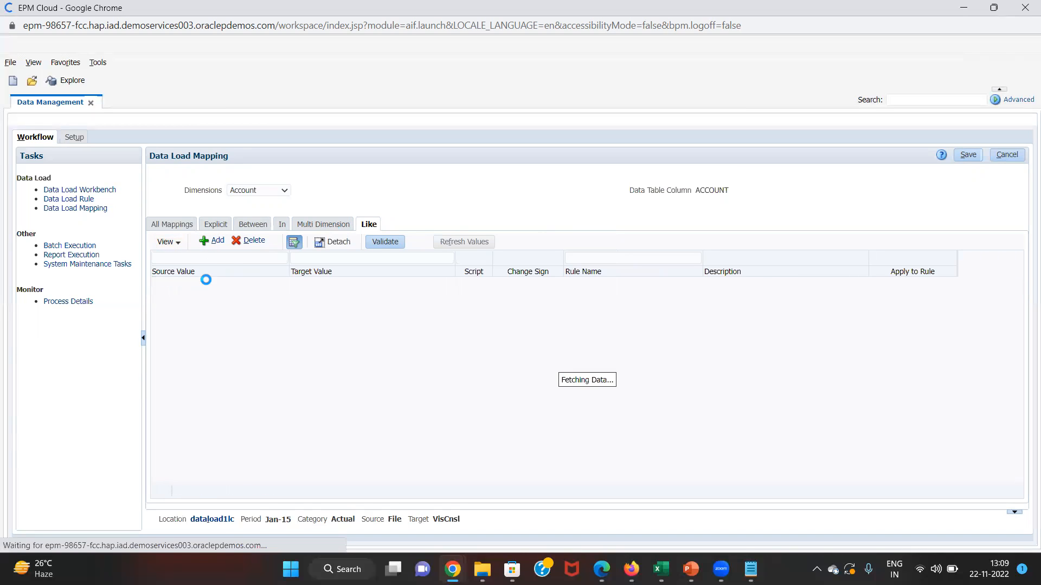
pyautogui.click(207, 280)
pyautogui.write('*')
pyautogui.press('Tab')
pyautogui.write('*')
pyautogui.press('Tab')
pyautogui.press('Tab')
pyautogui.press('Tab')
pyautogui.press('Tab')
pyautogui.write('1')
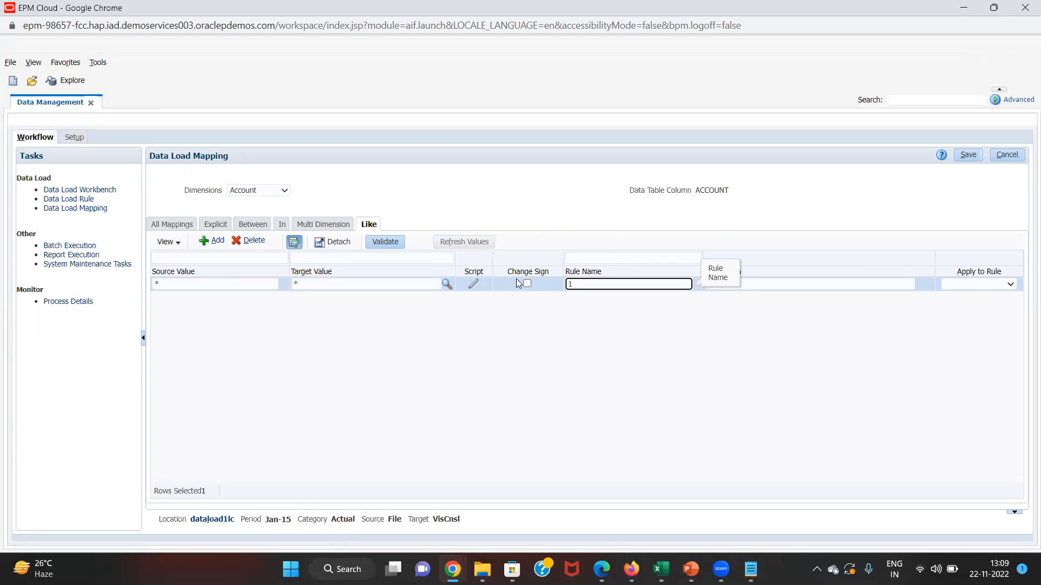
pyautogui.click(968, 154)
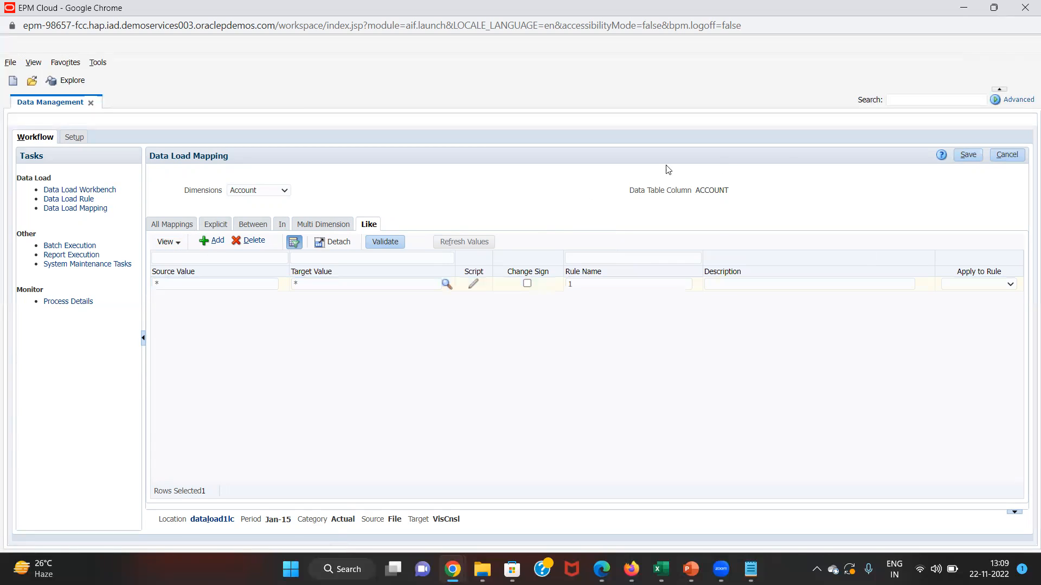
pyautogui.click(964, 157)
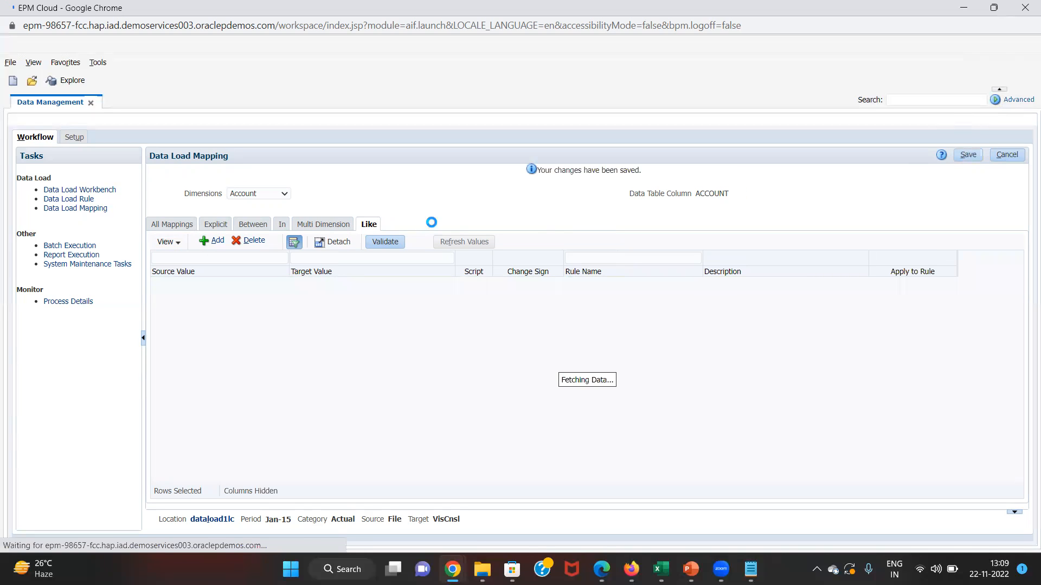
# - Review the Data and Data Source dimension mappings, including the FCCS_Managed Data row
pyautogui.click(263, 193)
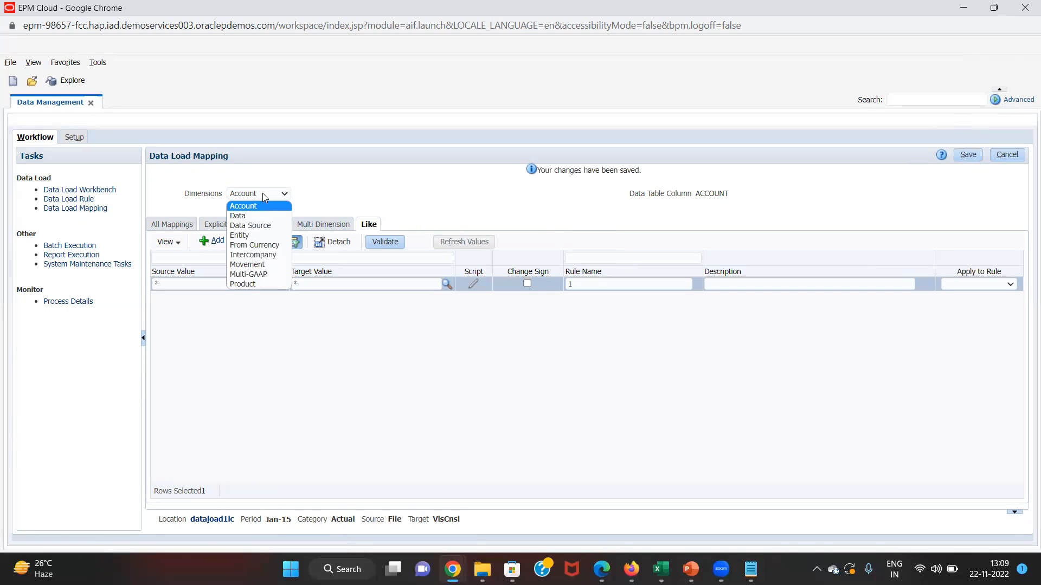
pyautogui.click(257, 213)
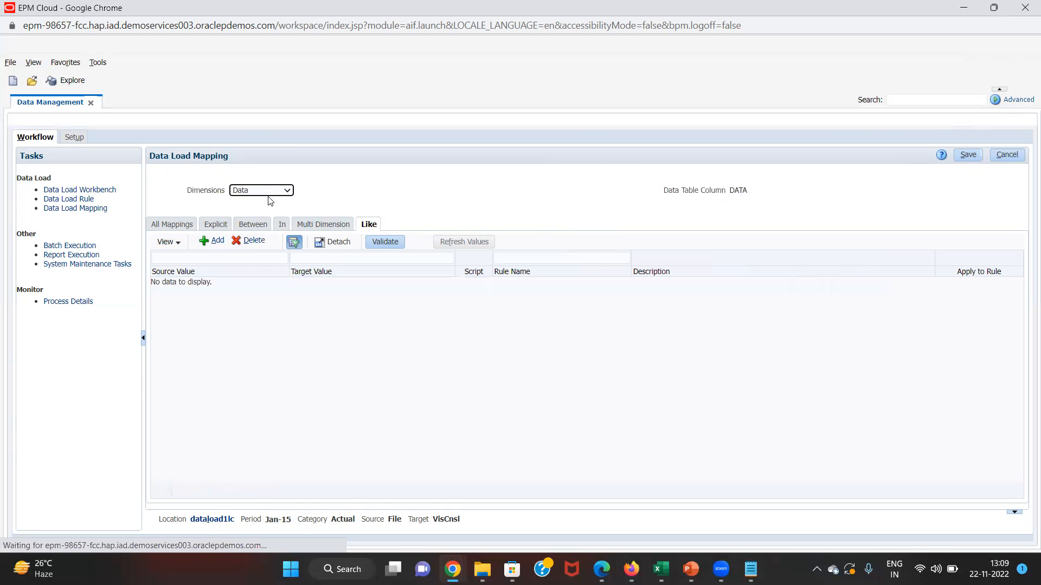
pyautogui.click(272, 194)
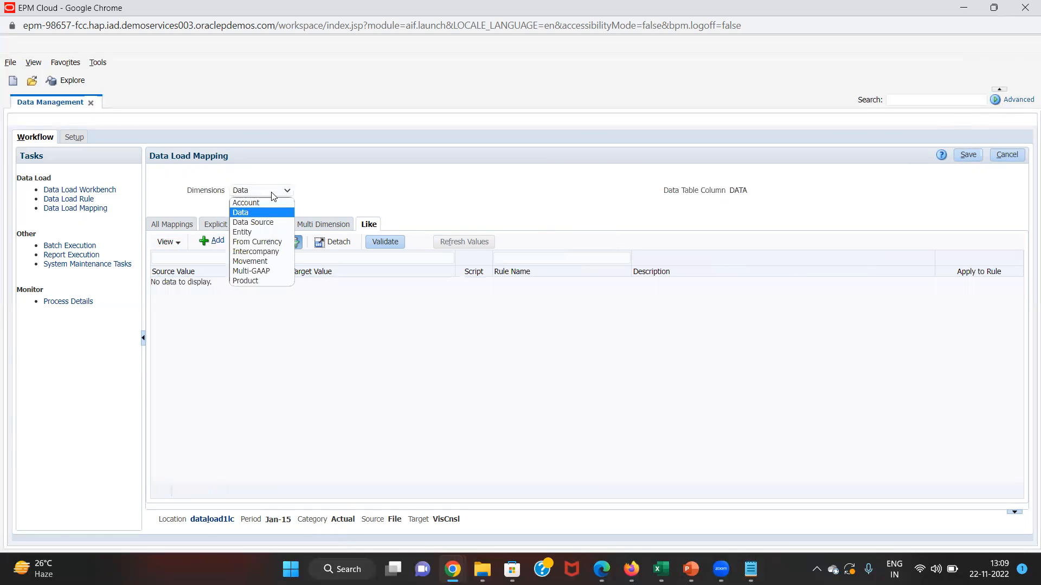
pyautogui.click(271, 222)
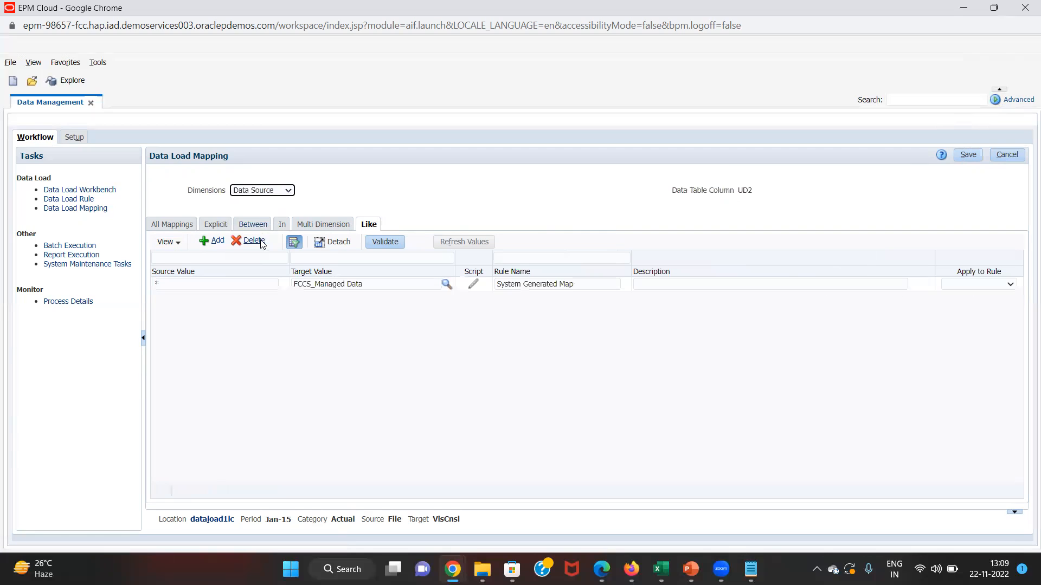
pyautogui.click(328, 291)
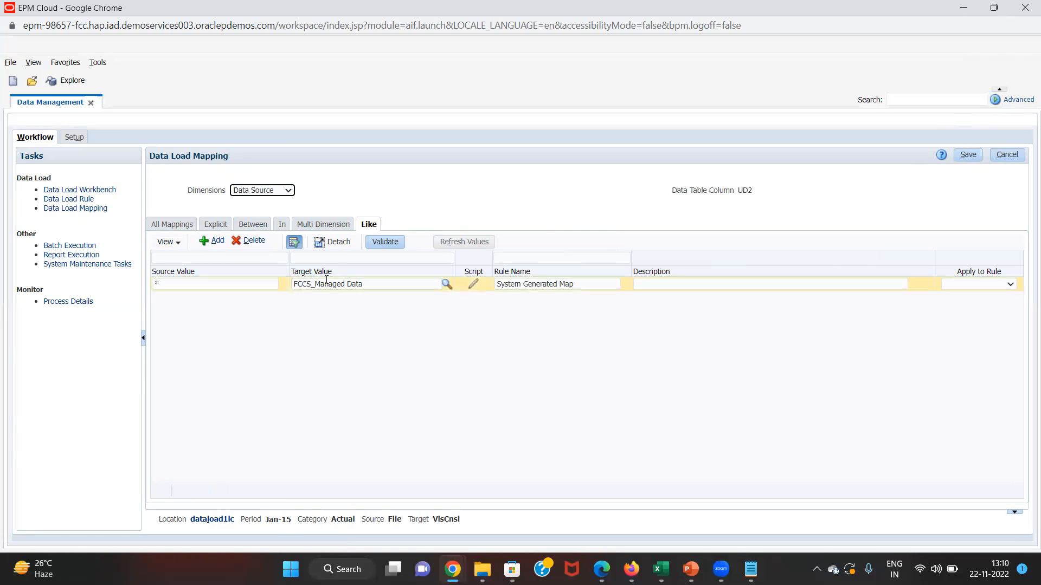
# - Add and save a catch-all * to * Like mapping for the Entity dimension
pyautogui.click(274, 192)
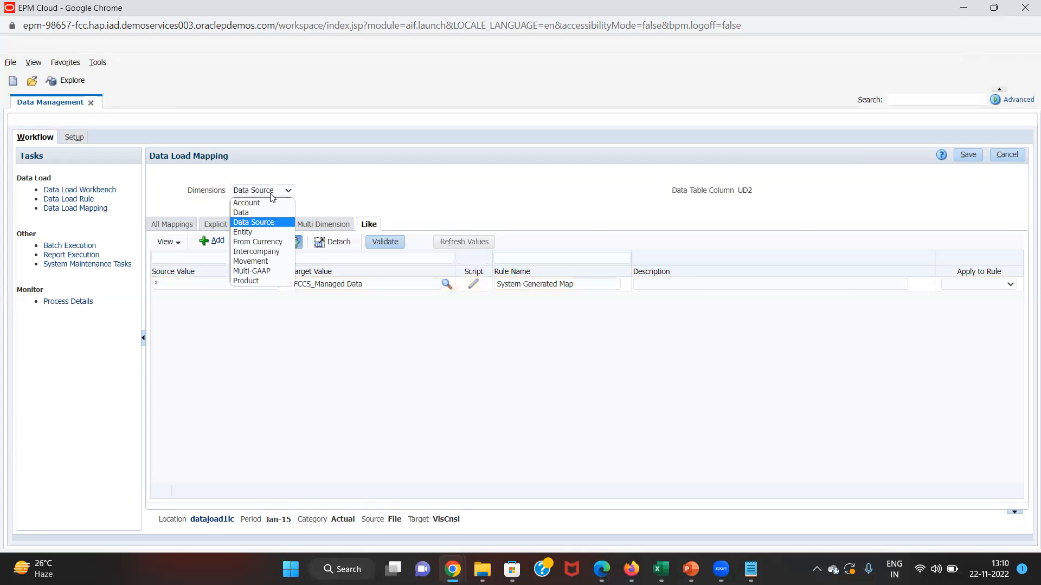
pyautogui.click(258, 232)
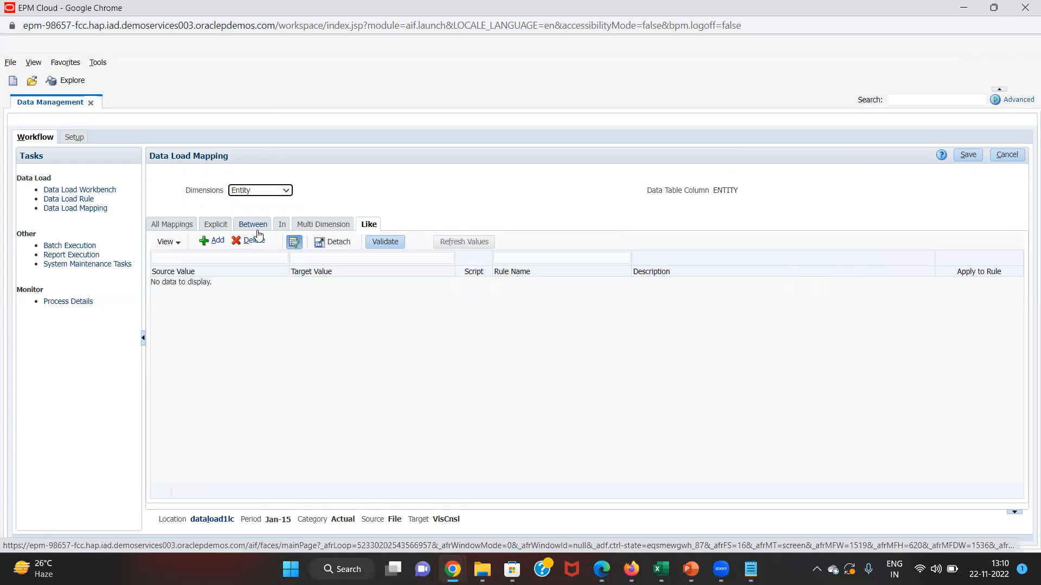
pyautogui.click(217, 240)
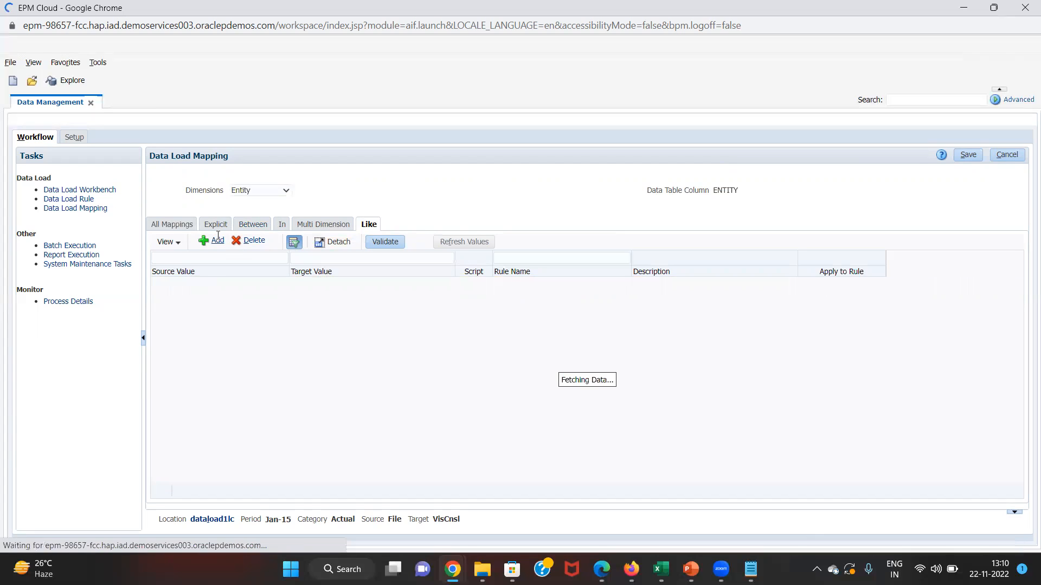
pyautogui.write('*')
pyautogui.press('Tab')
pyautogui.write('*')
pyautogui.press('Tab')
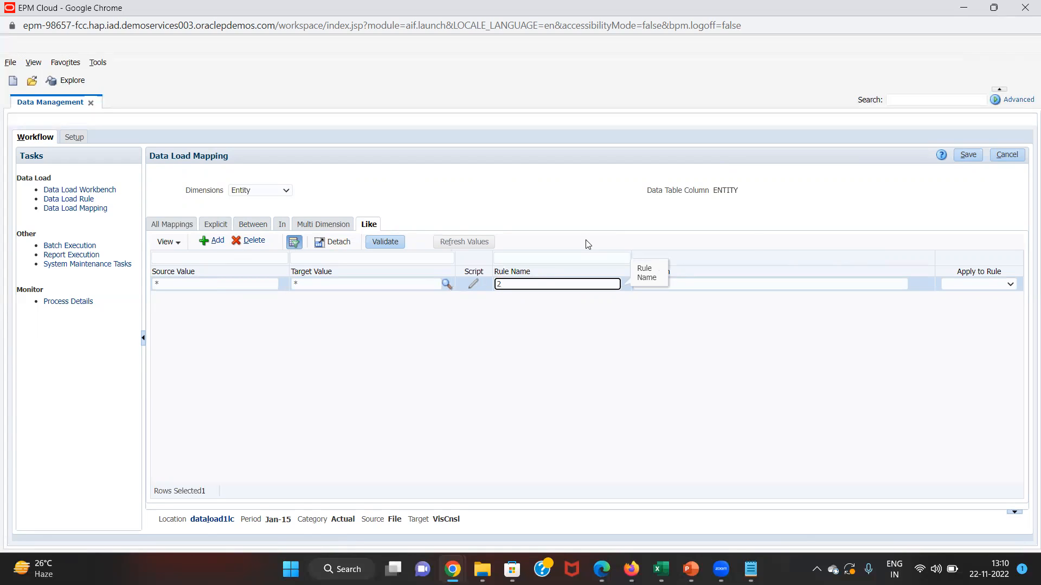
pyautogui.click(977, 158)
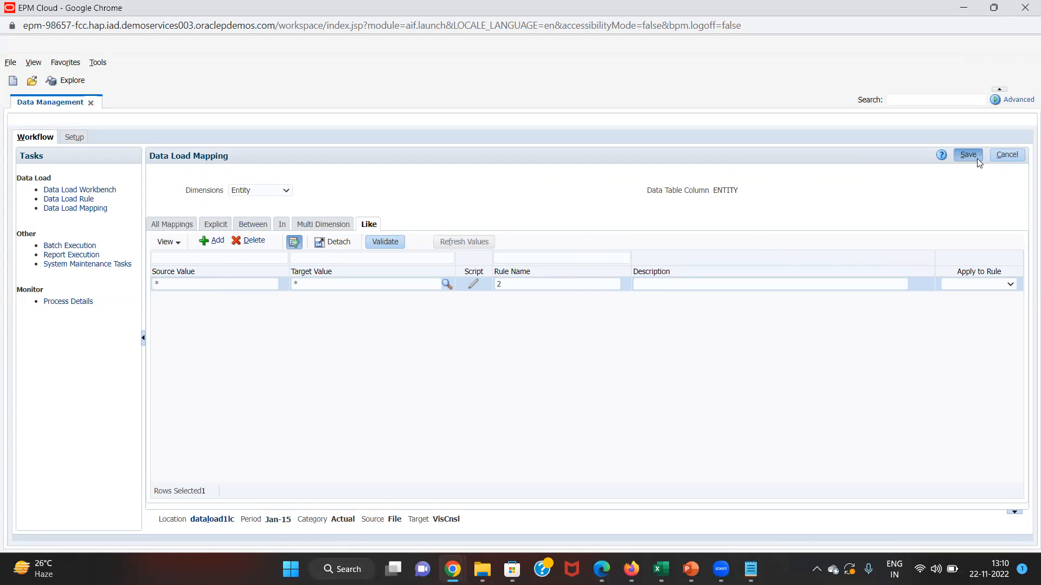
# - Add and save a catch-all * to * Like mapping for From Currency
pyautogui.click(284, 194)
pyautogui.click(263, 245)
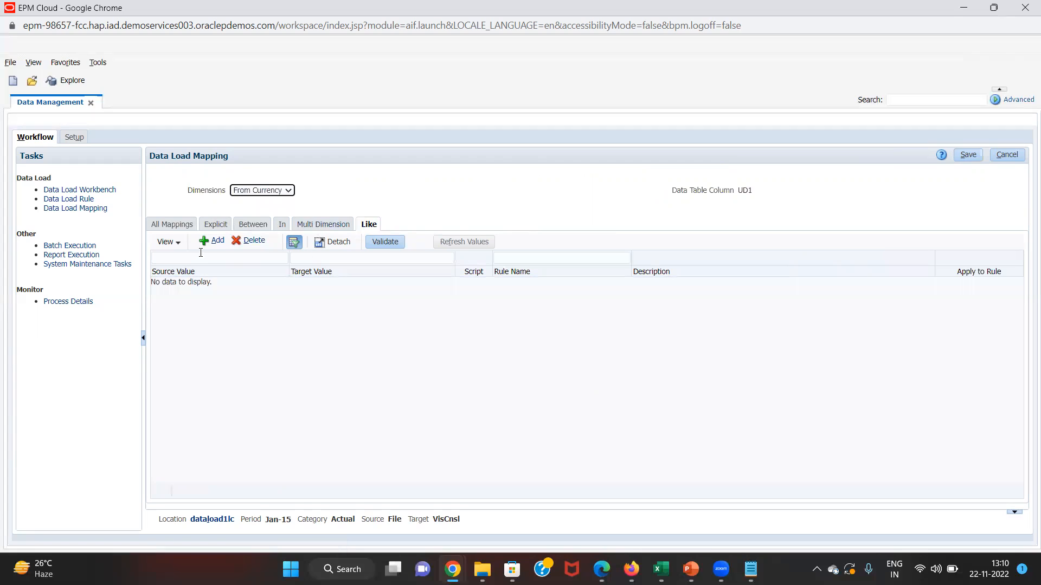
pyautogui.click(215, 241)
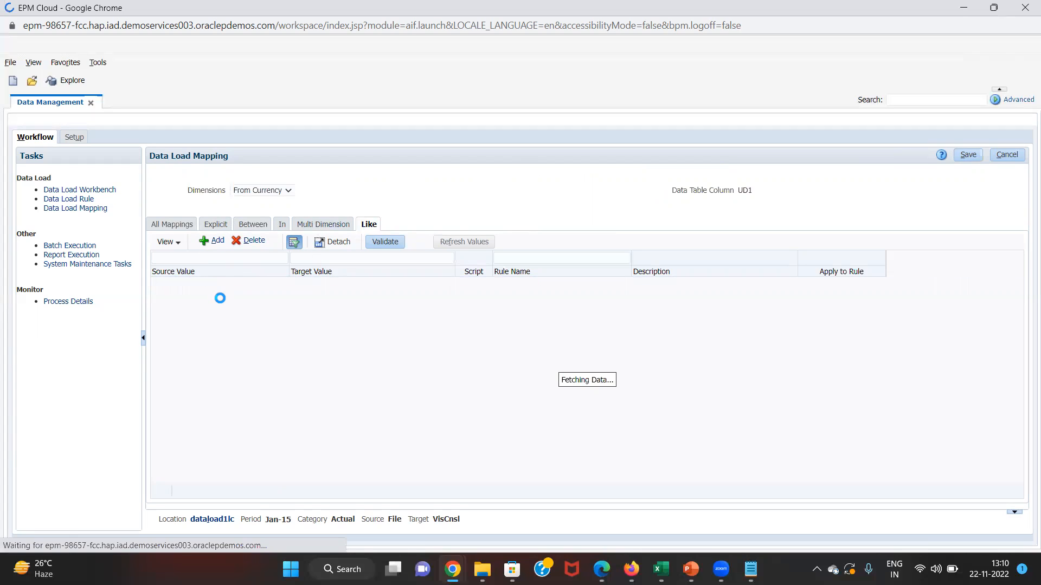
pyautogui.click(239, 285)
pyautogui.write('*')
pyautogui.press('Tab')
pyautogui.write('*')
pyautogui.press('Tab')
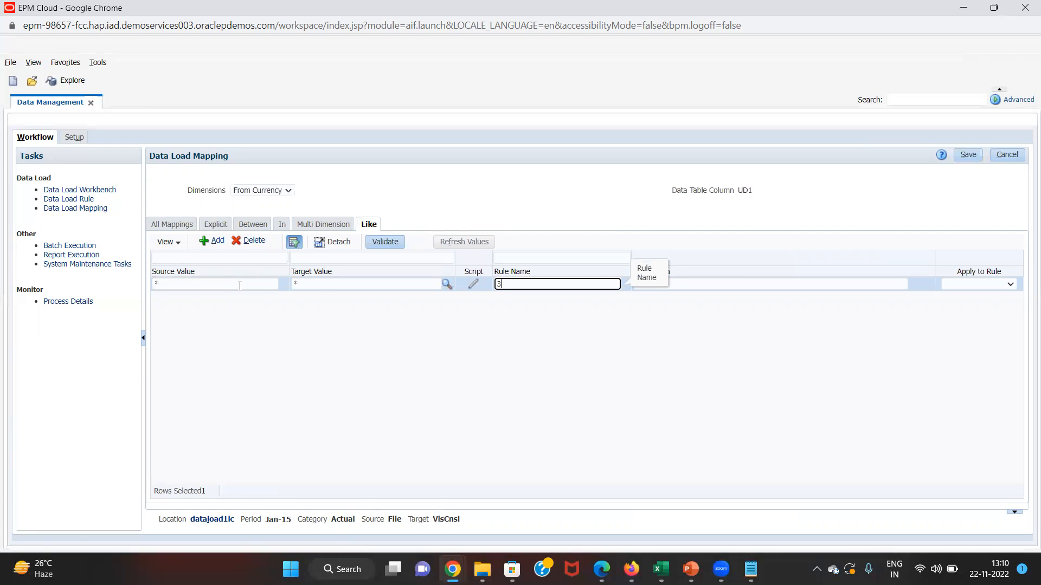
pyautogui.click(968, 155)
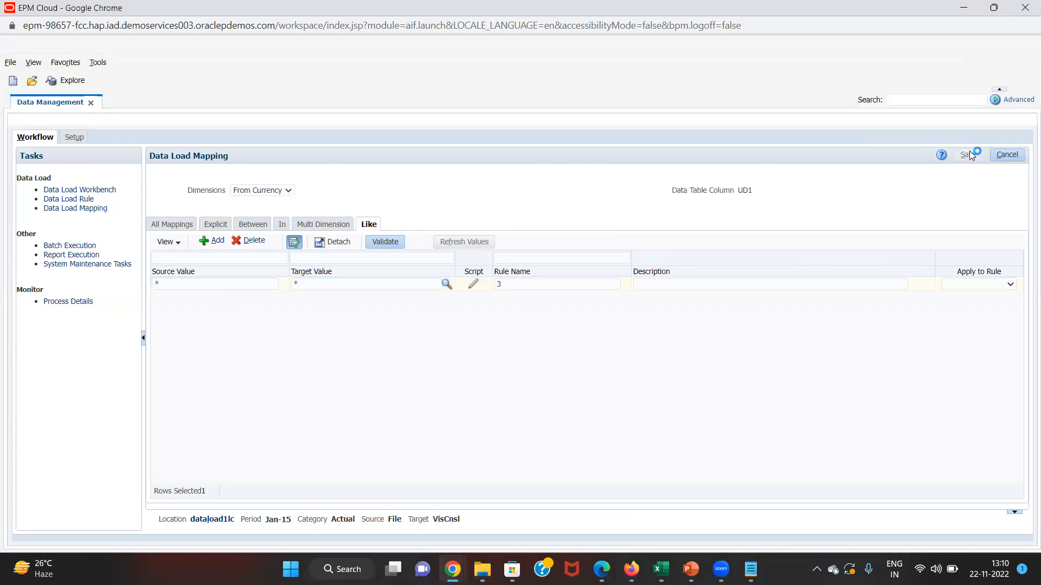
# - Start a new Like mapping row for the Intercompany dimension
pyautogui.click(271, 195)
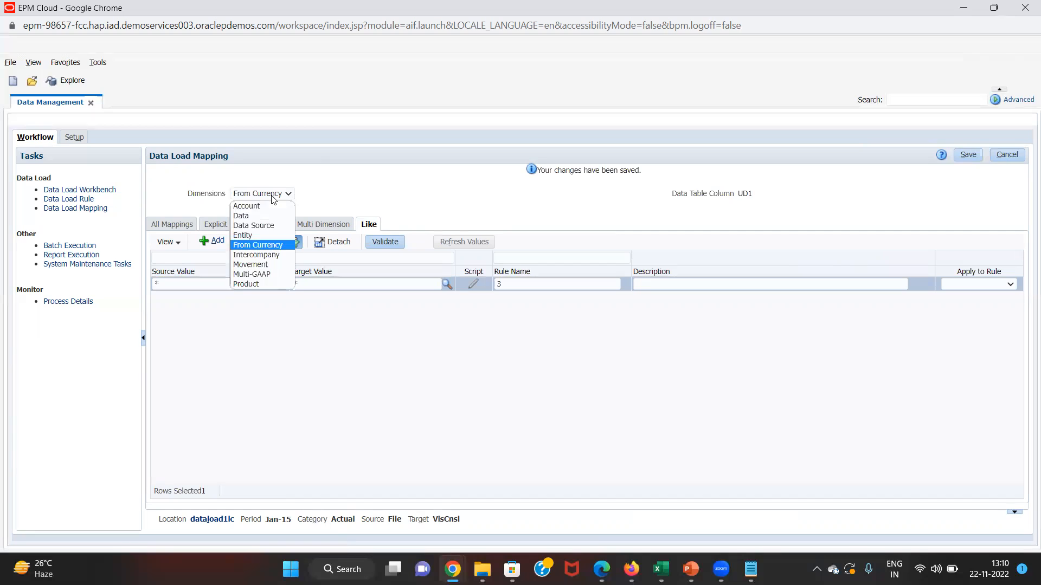
pyautogui.click(265, 254)
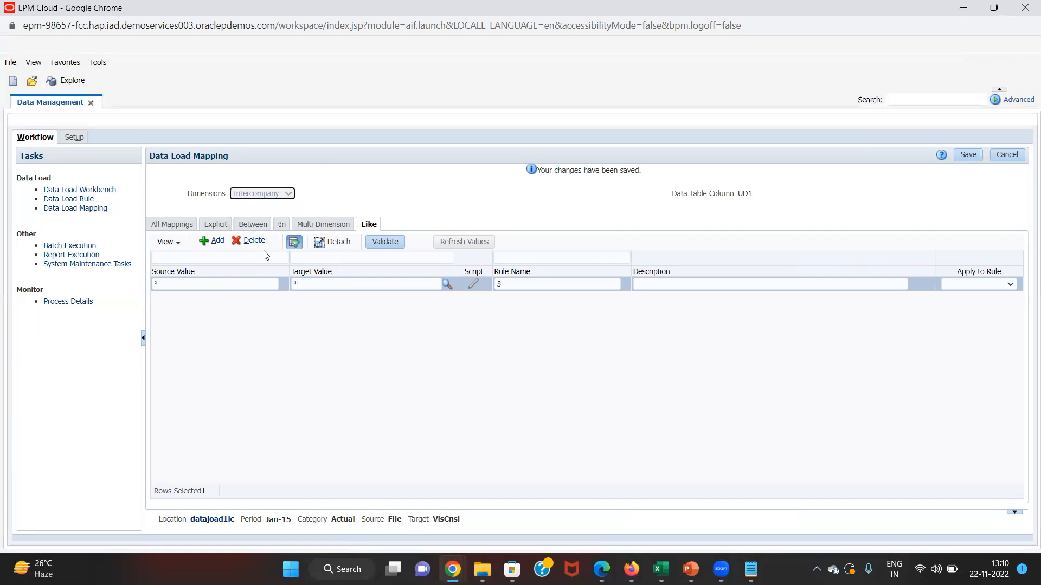
pyautogui.click(204, 240)
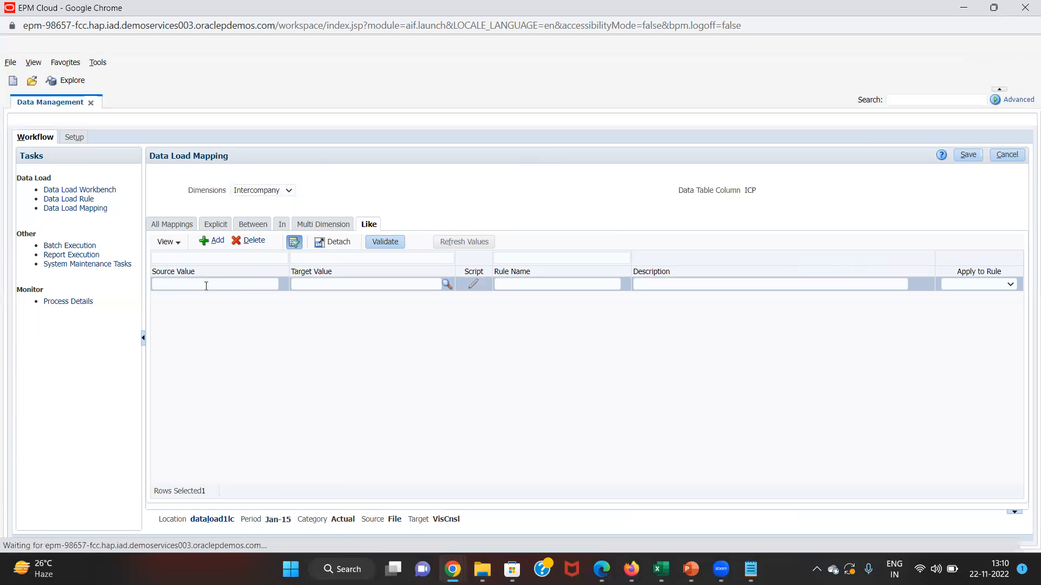
pyautogui.press('Tab')
# - Find the FCCS_No Intercompany member under FCCS_Intercompany Top in the Intercompany dimension
pyautogui.hotkey('alt', 'Tab')
pyautogui.hotkey('alt', 'Tab')
pyautogui.hotkey('alt', 'Tab')
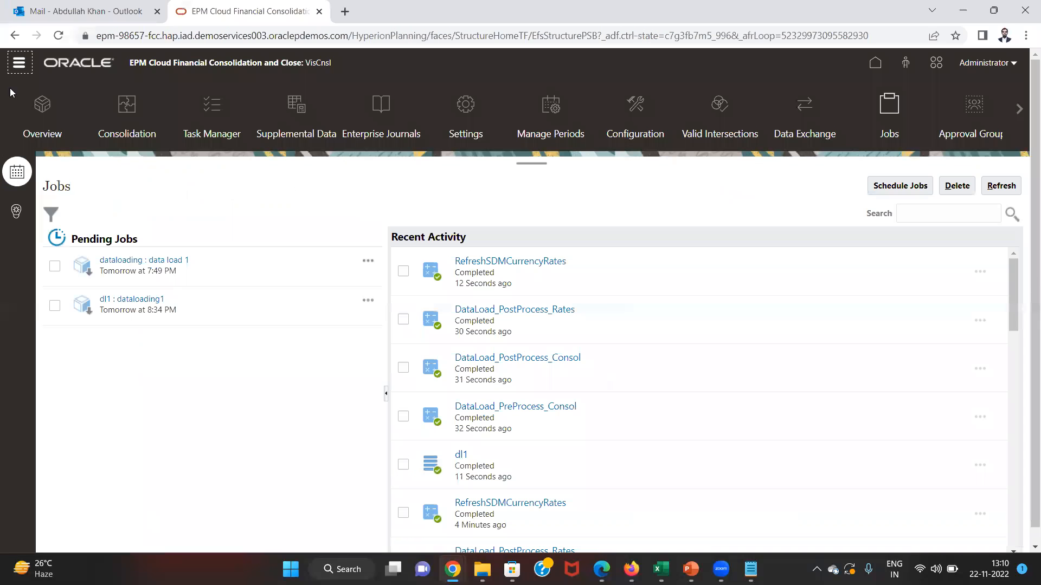
pyautogui.click(19, 65)
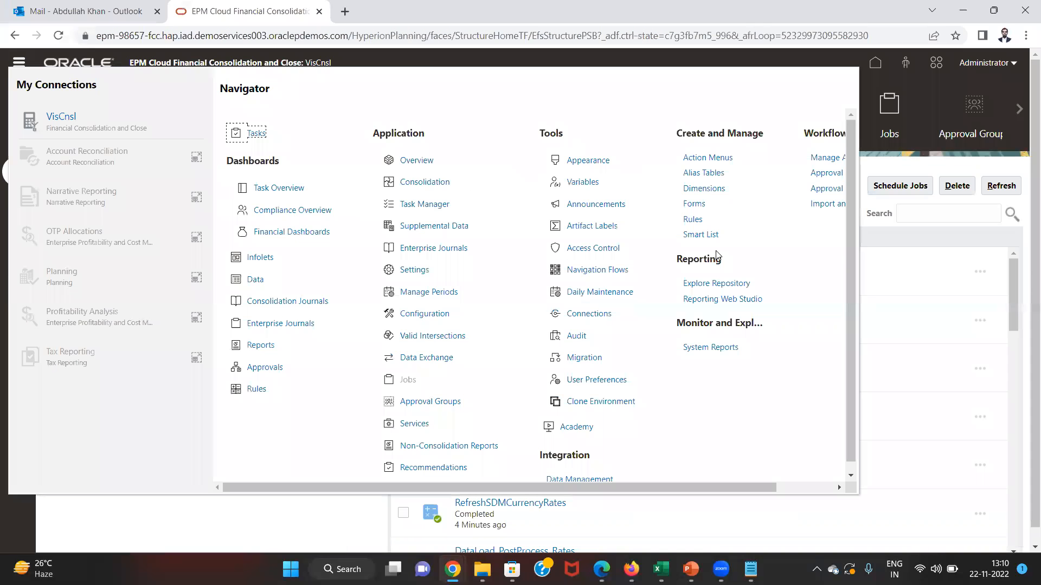
pyautogui.click(702, 187)
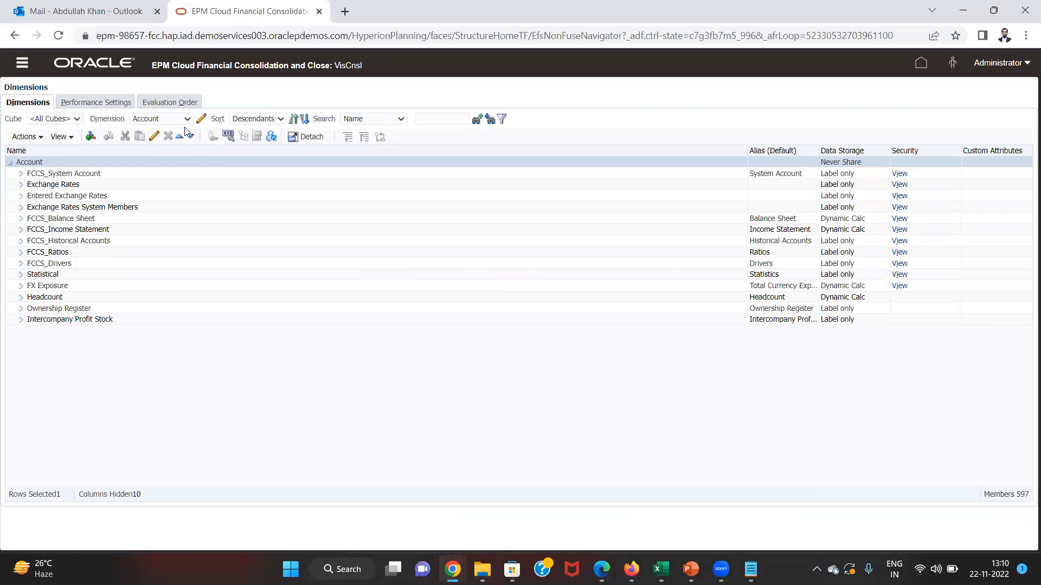
pyautogui.click(149, 120)
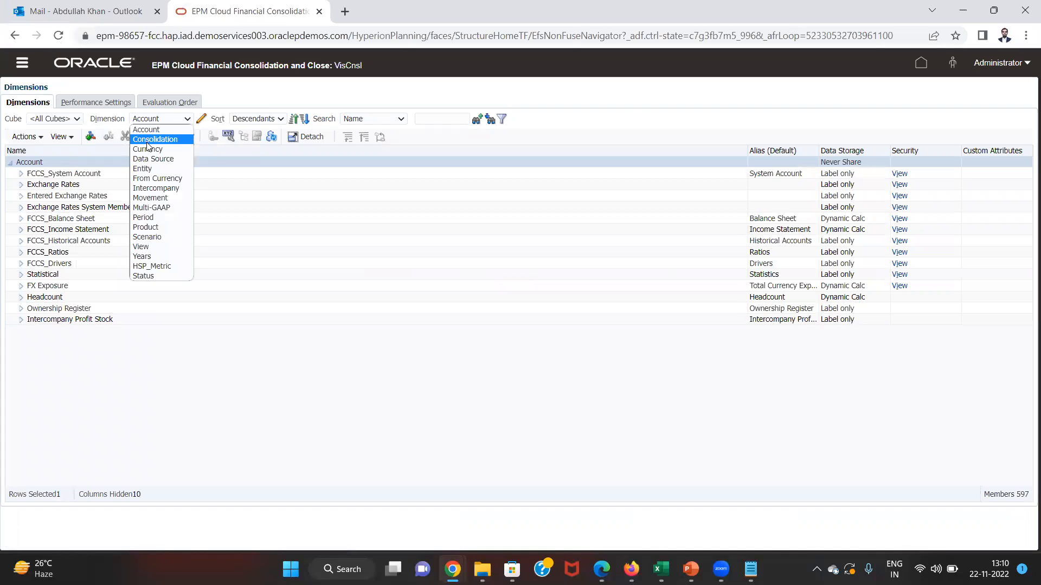
pyautogui.click(153, 190)
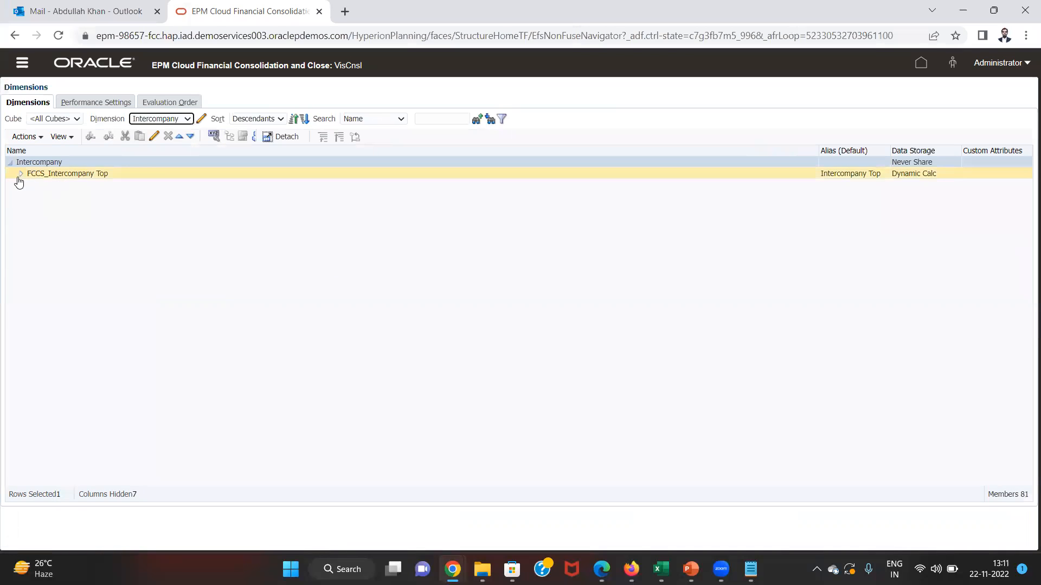
pyautogui.click(20, 174)
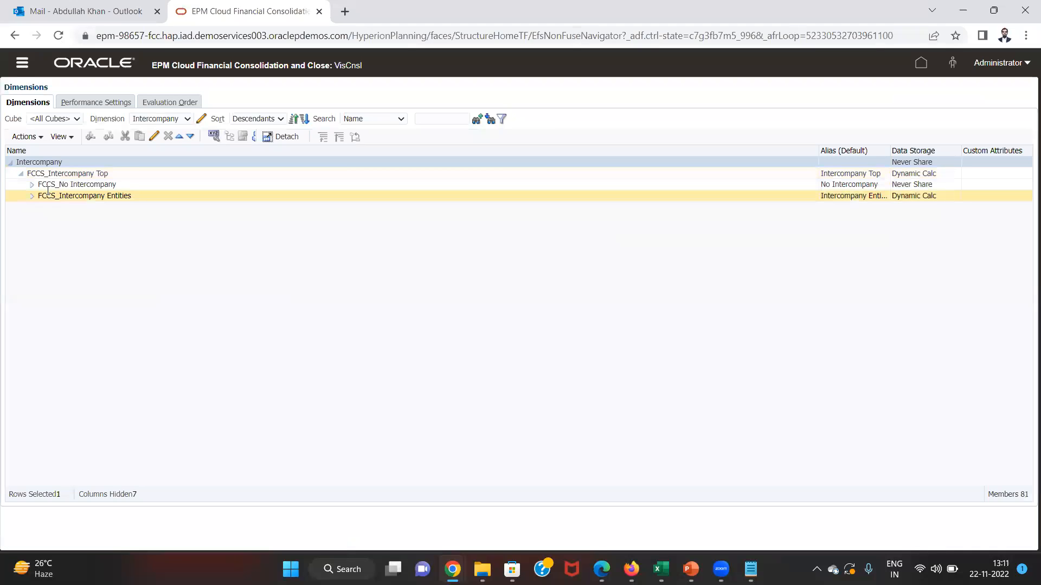
pyautogui.click(45, 184)
# - Copy FCCS_No Intercompany into the Intercompany Like mapping's target value
pyautogui.click(45, 183)
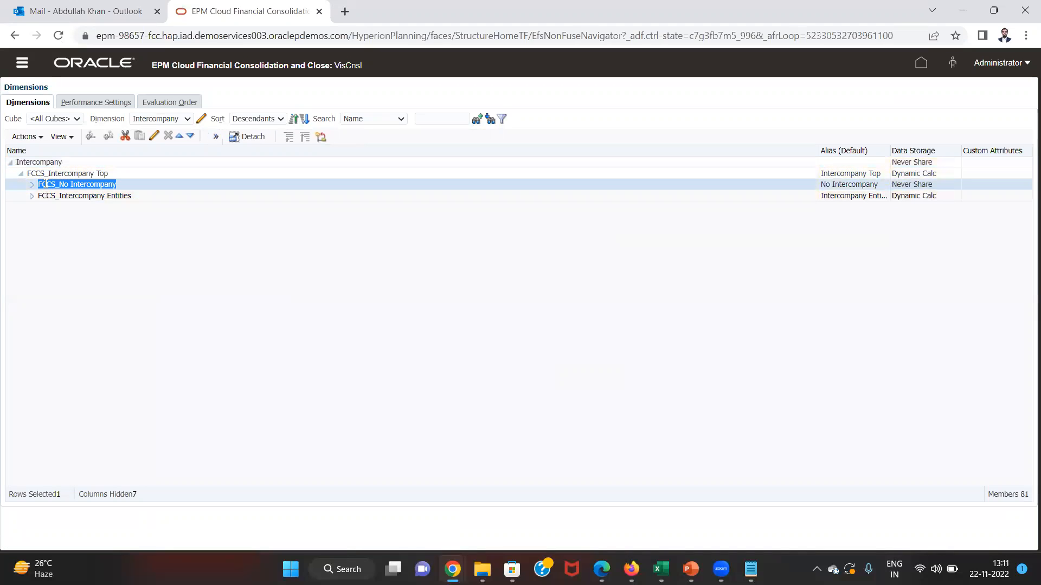
pyautogui.hotkey('ctrl', 'c')
pyautogui.hotkey('alt', 'Tab')
pyautogui.hotkey('ctrl', 'v')
pyautogui.press('Tab')
pyautogui.press('Tab')
# - Save the Intercompany mapping with rule name 5, then review the Movement and Multi-GAAP mappings
pyautogui.write('5')
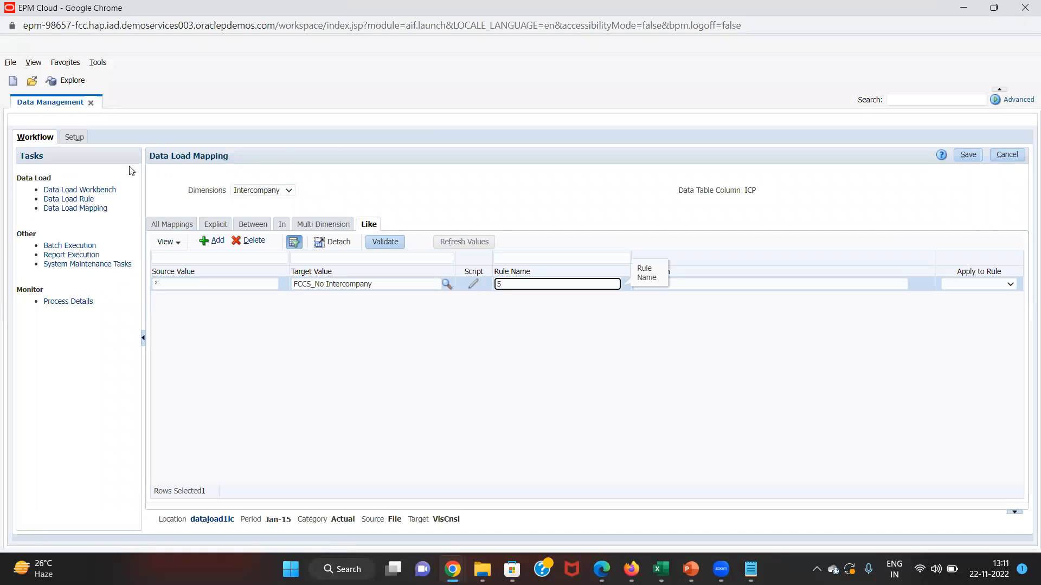
pyautogui.click(964, 155)
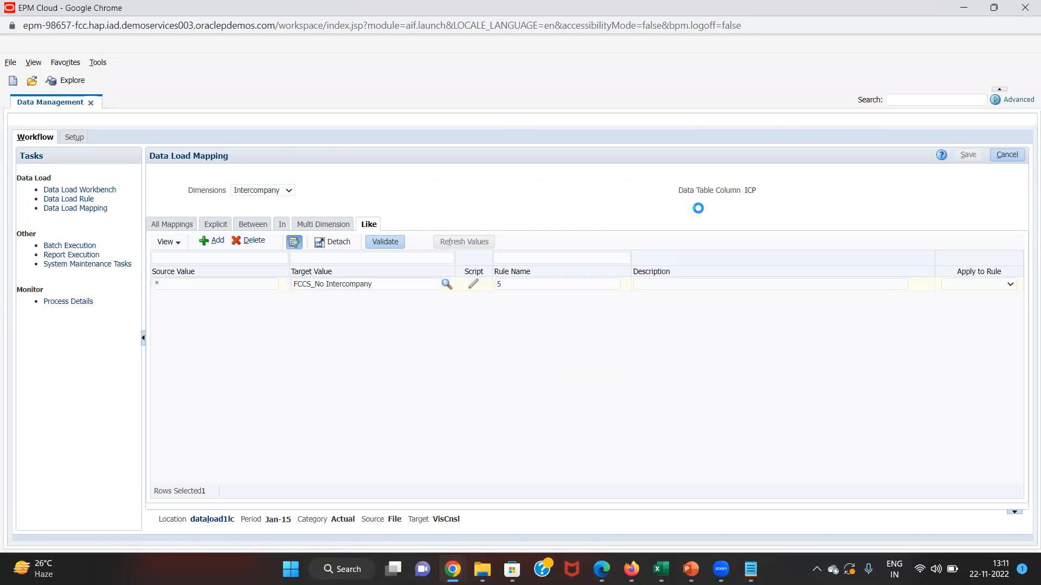
pyautogui.click(271, 197)
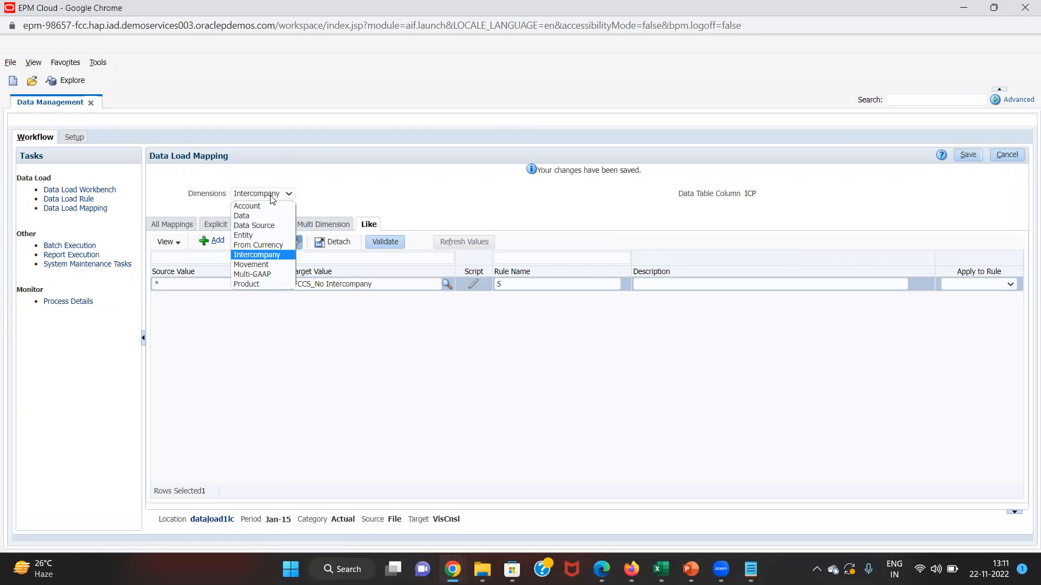
pyautogui.click(266, 265)
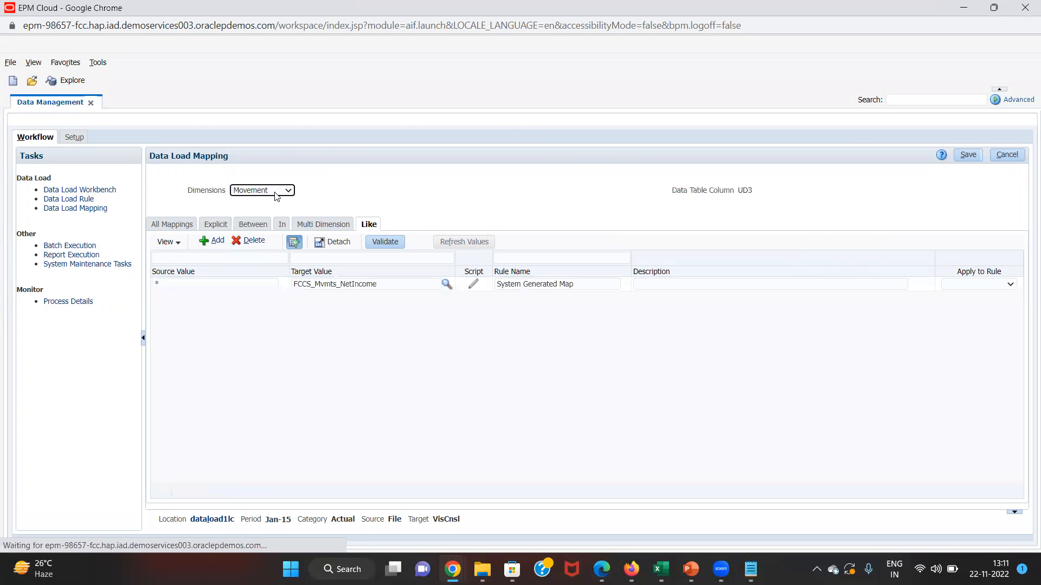
pyautogui.click(301, 284)
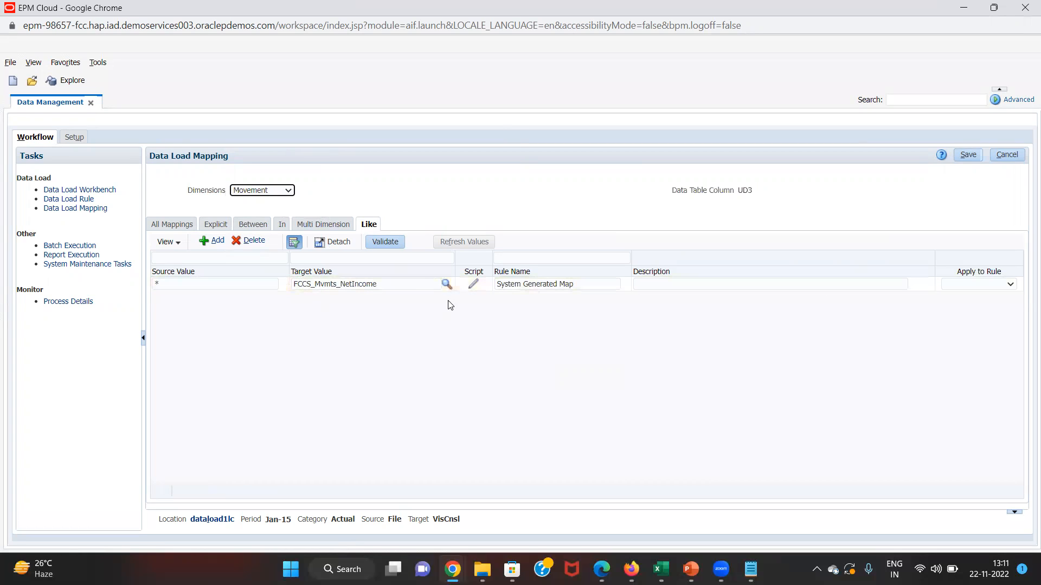
pyautogui.click(259, 191)
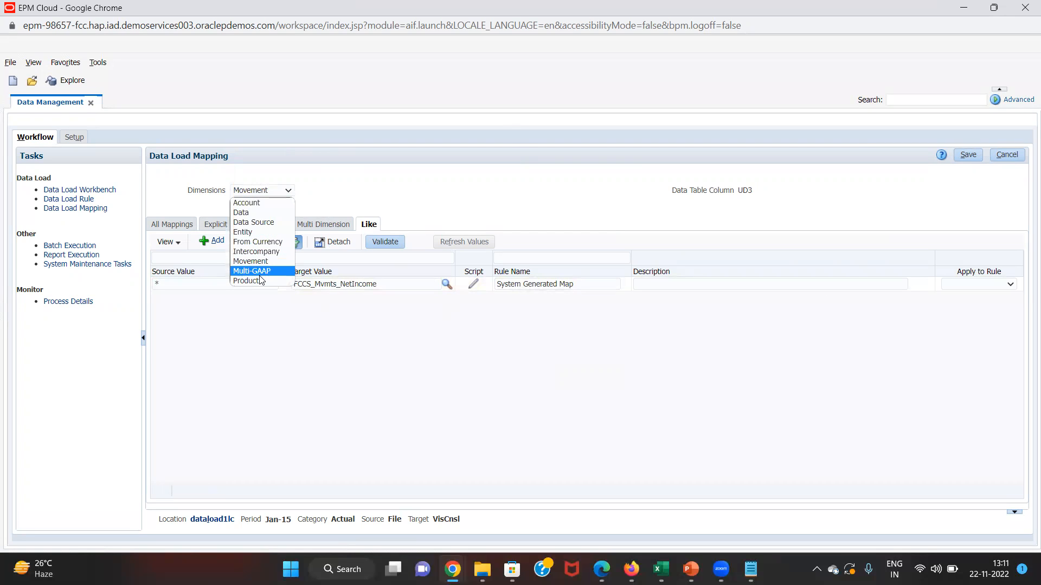
pyautogui.click(260, 272)
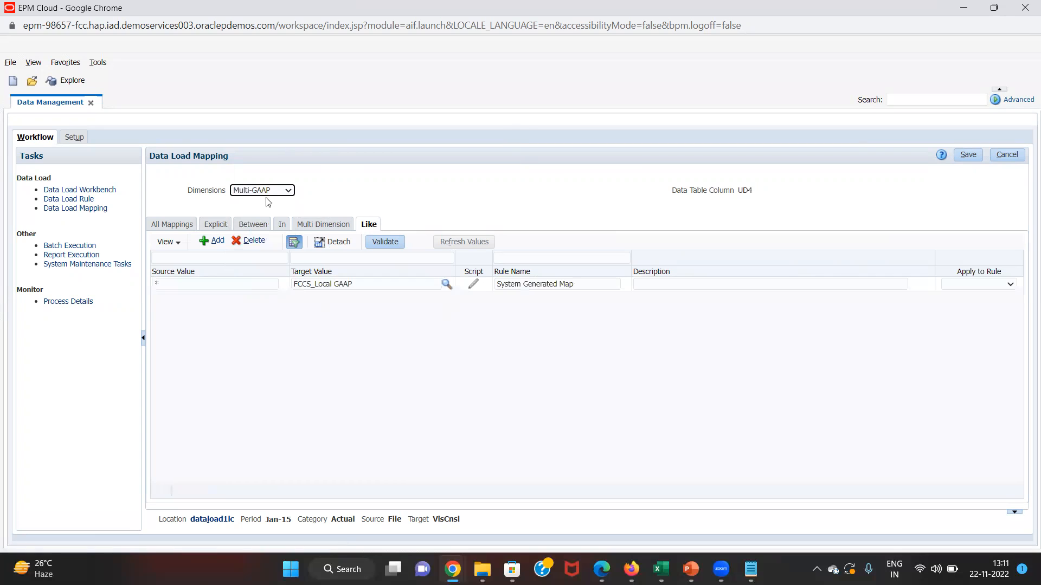
# - Add and save a Product Like mapping of * to No Product with rule name 10
pyautogui.click(272, 193)
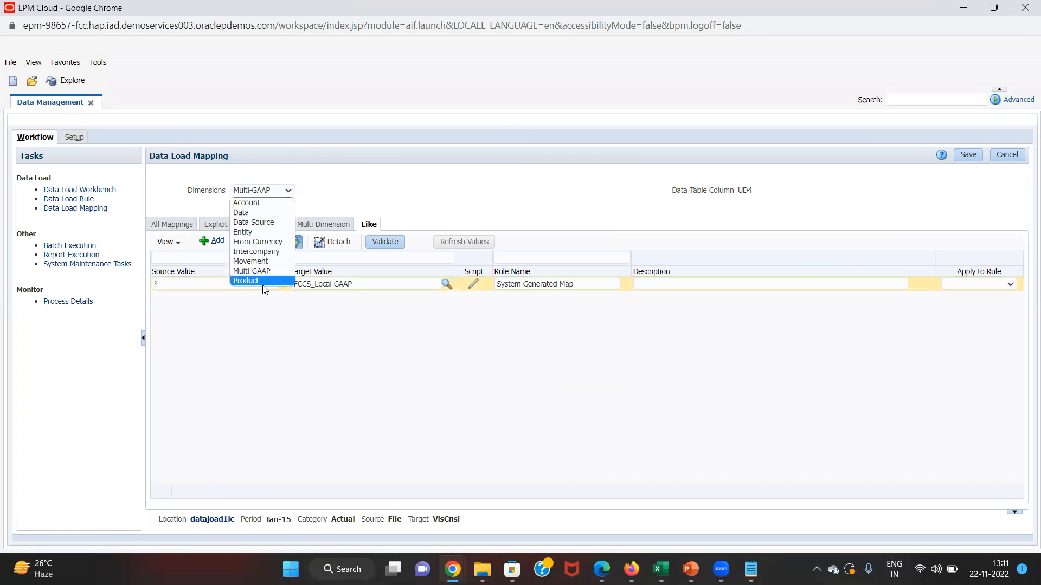
pyautogui.click(259, 280)
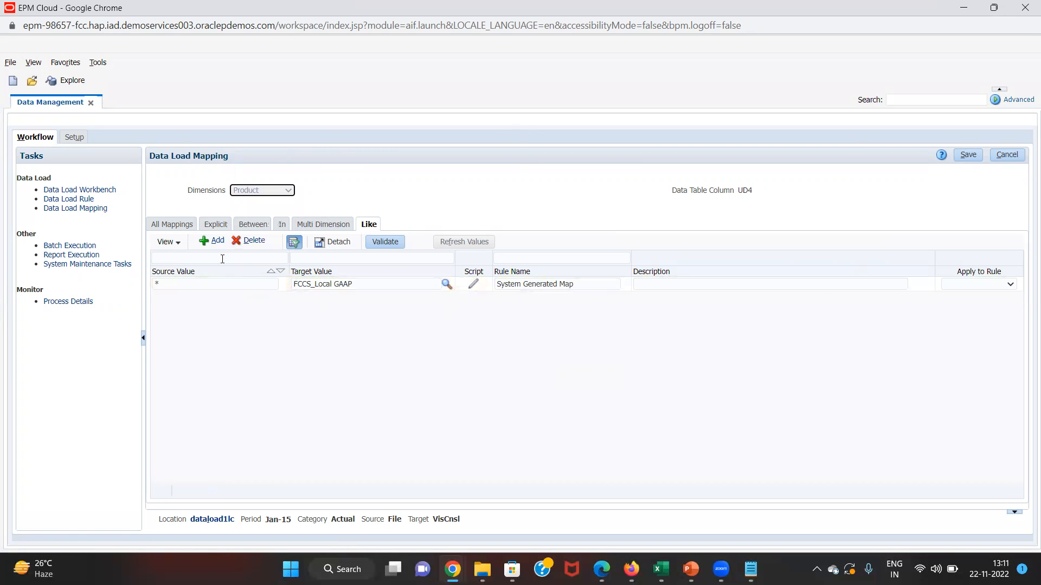
pyautogui.click(209, 240)
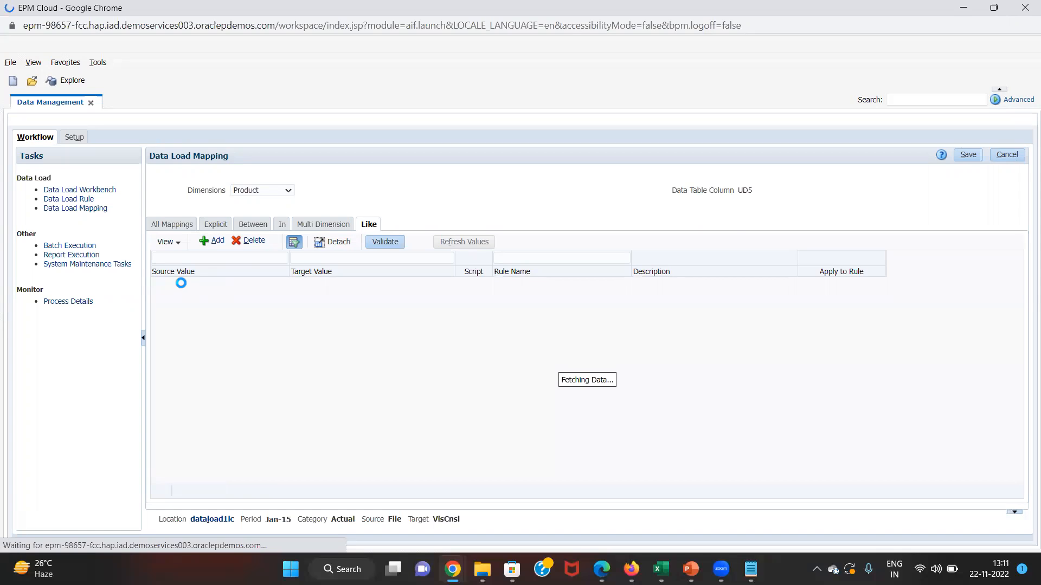
pyautogui.write('*')
pyautogui.press('Tab')
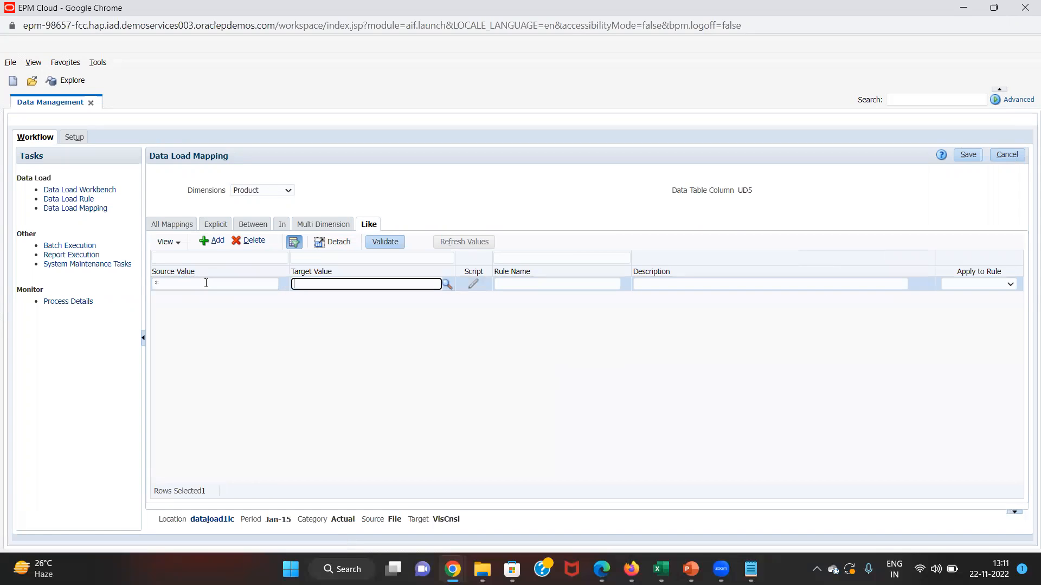
pyautogui.write('No Product')
pyautogui.press('Tab')
pyautogui.press('Tab')
pyautogui.write('10')
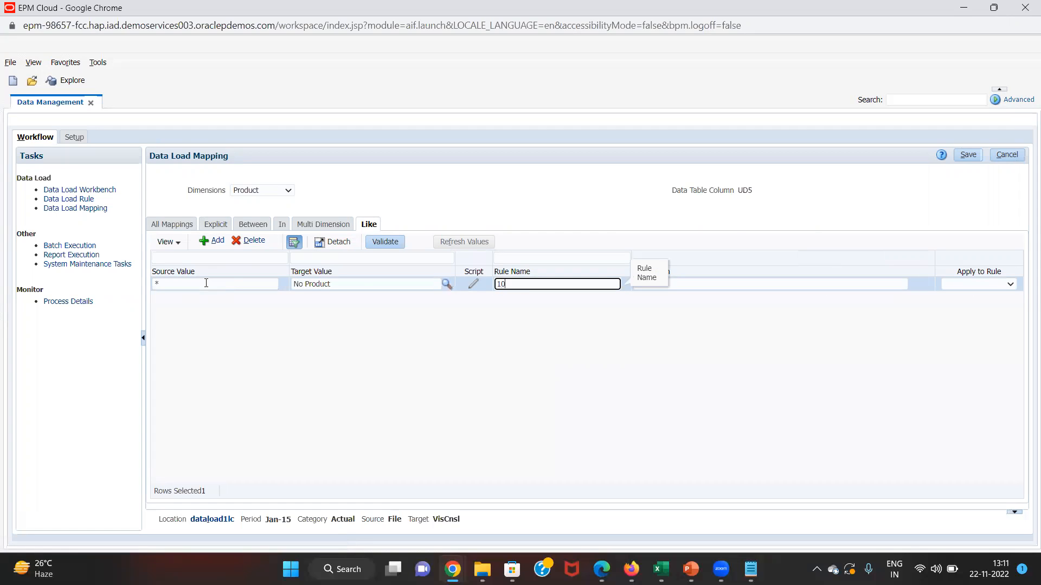
pyautogui.click(967, 155)
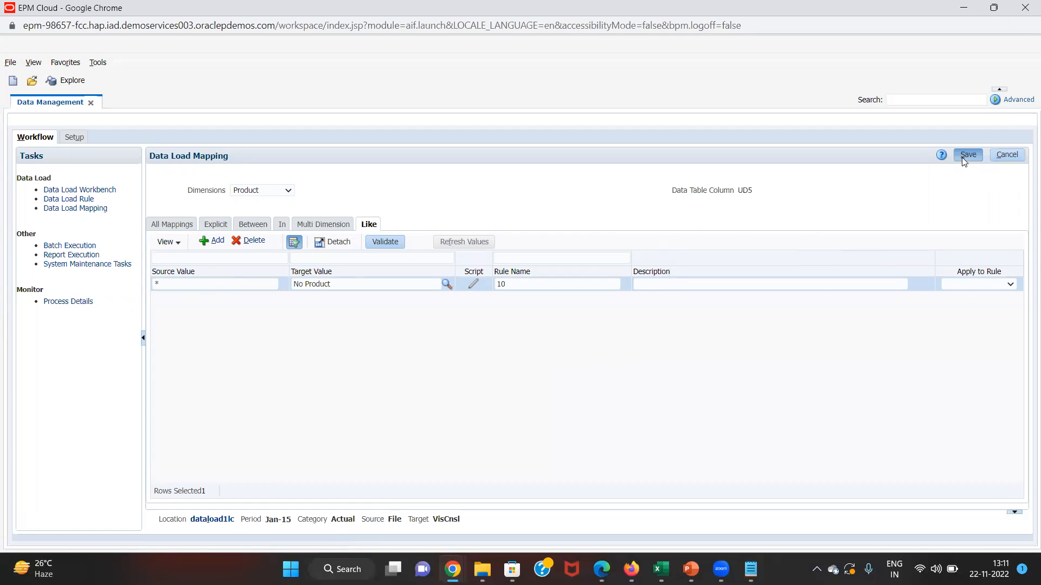
# - Create data load rule dataloaddlr1 for Actual/Consol using import format dataload1imf
pyautogui.click(86, 201)
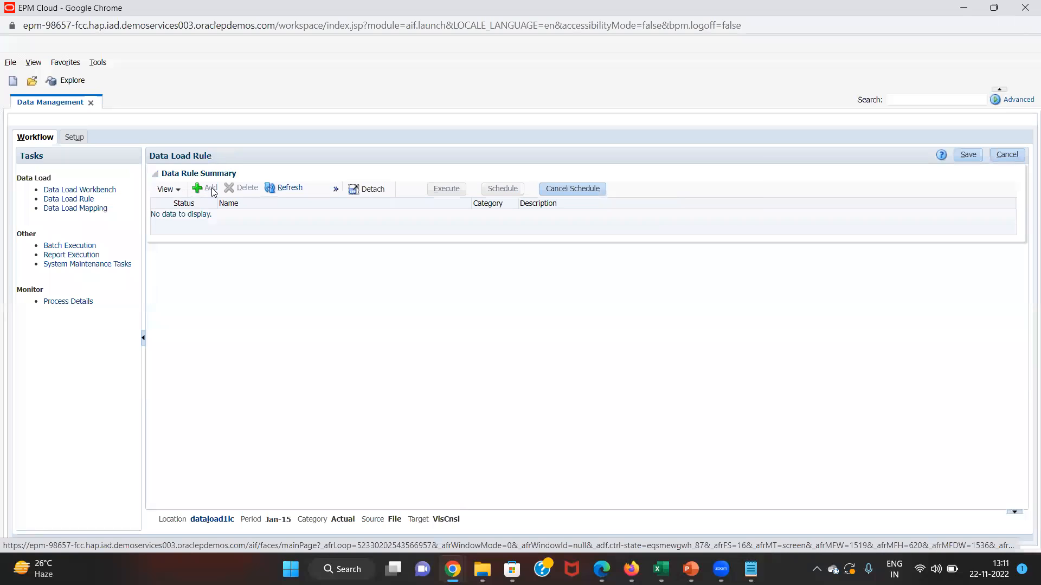
pyautogui.click(209, 188)
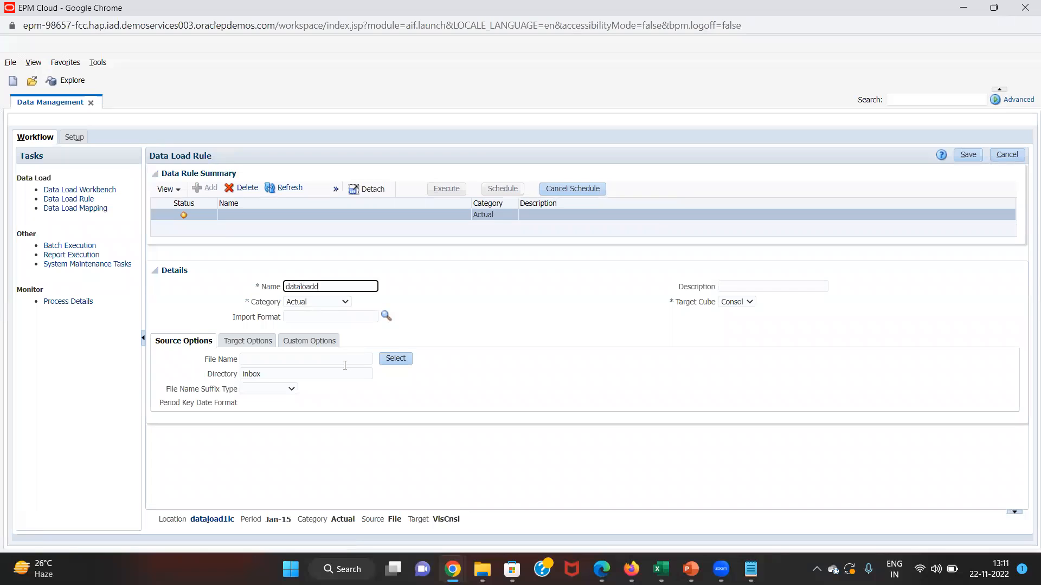
pyautogui.press('Tab')
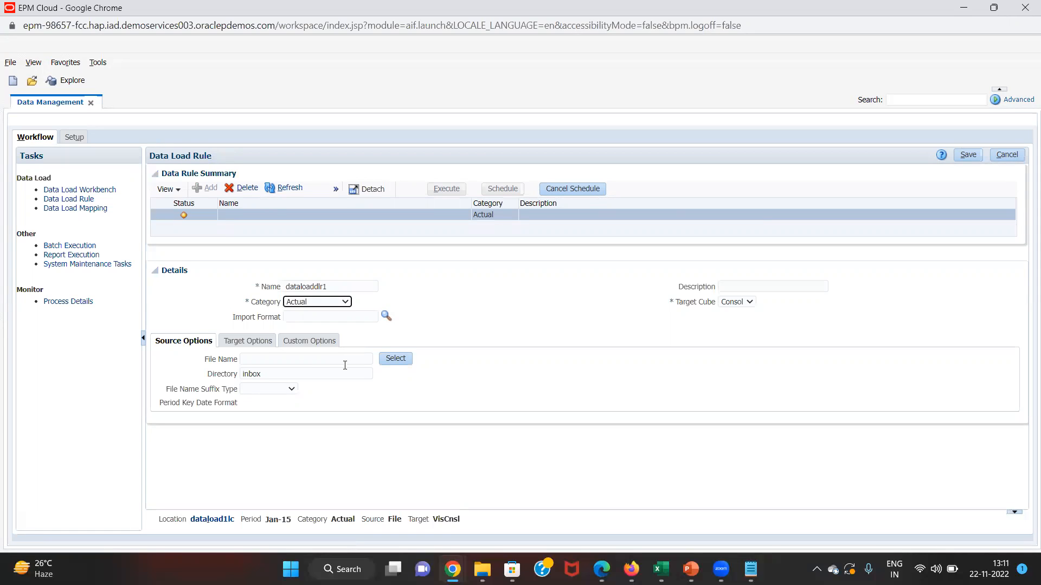
pyautogui.press('Tab')
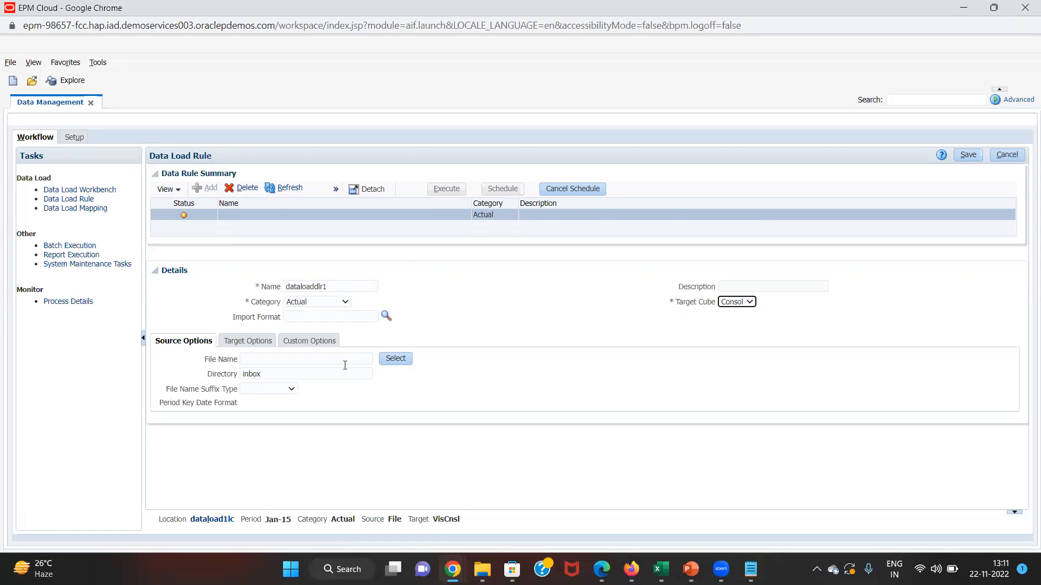
pyautogui.click(384, 317)
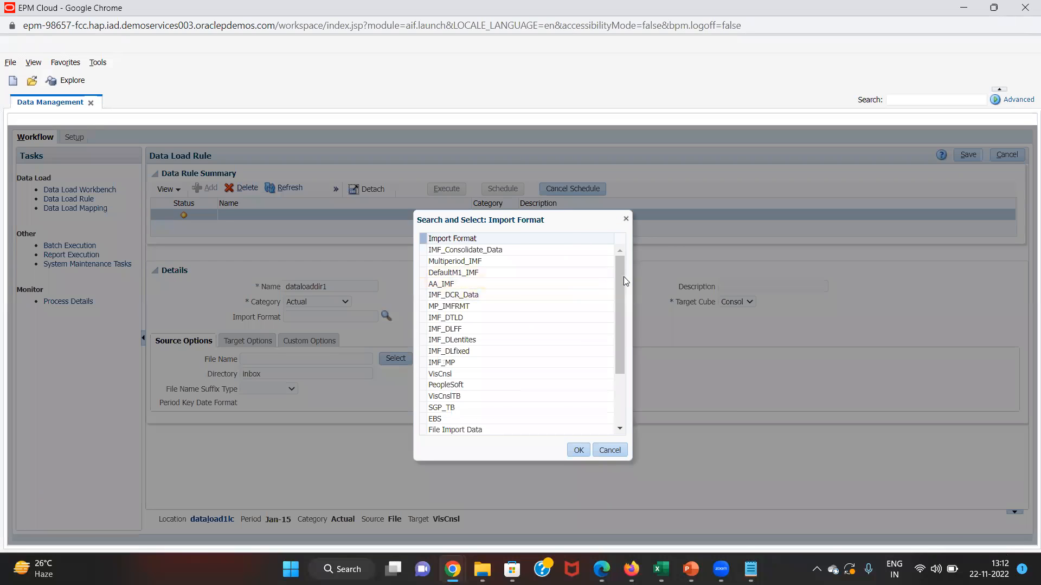
pyautogui.moveTo(624, 277); pyautogui.dragTo(620, 338)
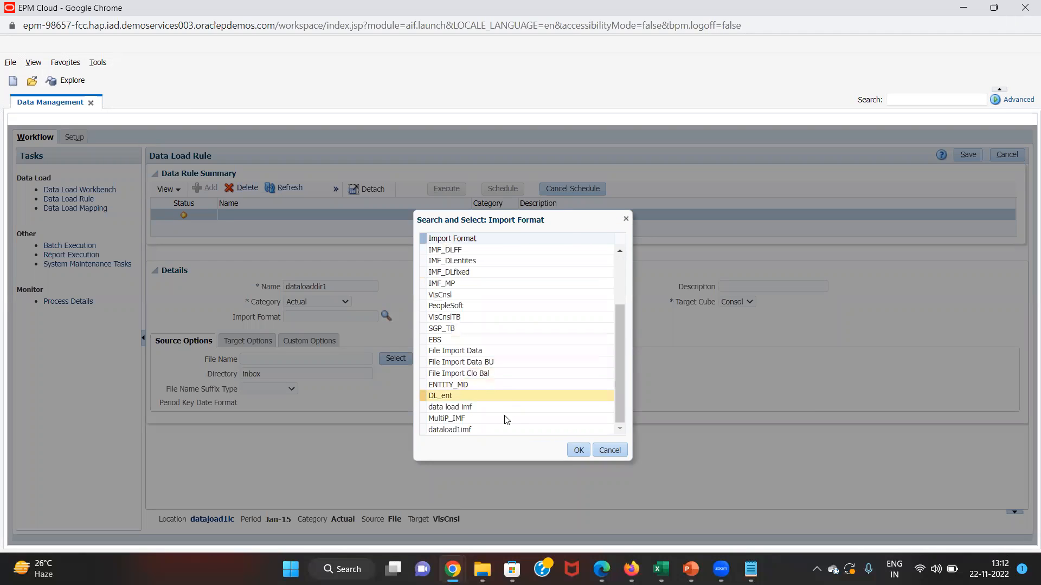
pyautogui.click(500, 428)
pyautogui.click(578, 450)
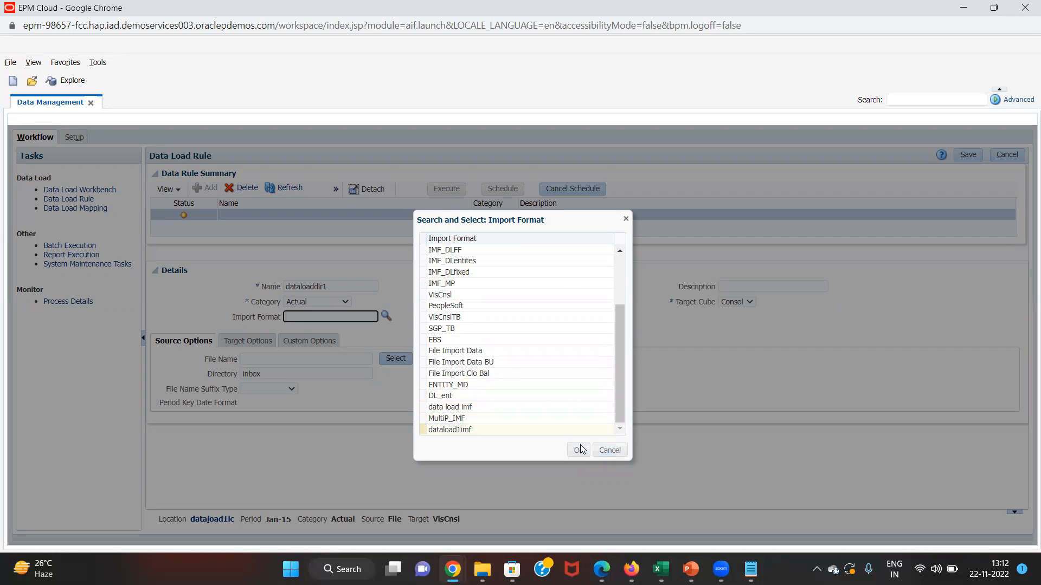
pyautogui.click(403, 361)
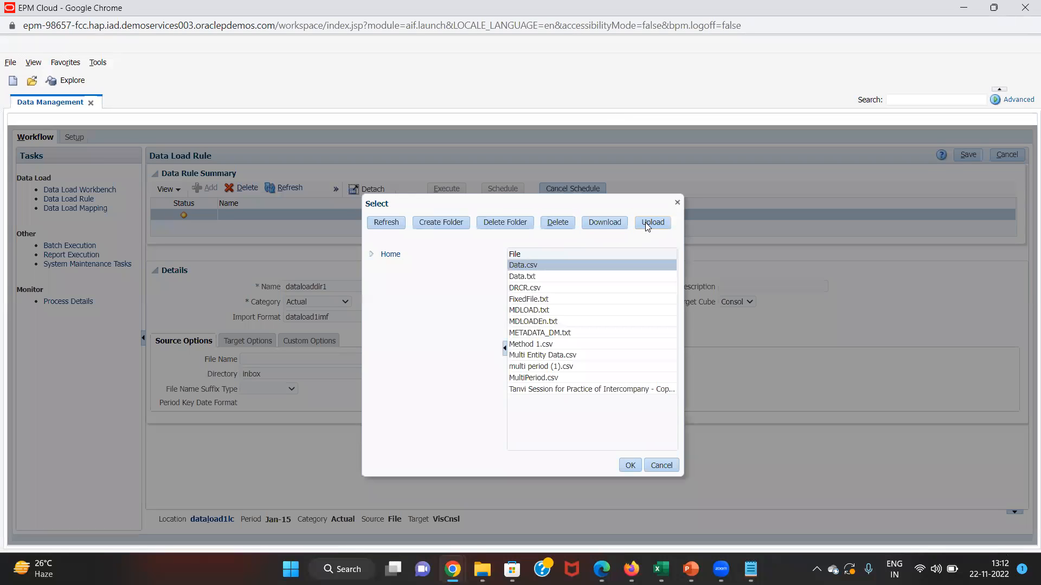
# - Upload Data.txt from Documents > FCCS_Work Folder > Data Management > Data Load to the inbox
pyautogui.click(647, 223)
pyautogui.click(478, 334)
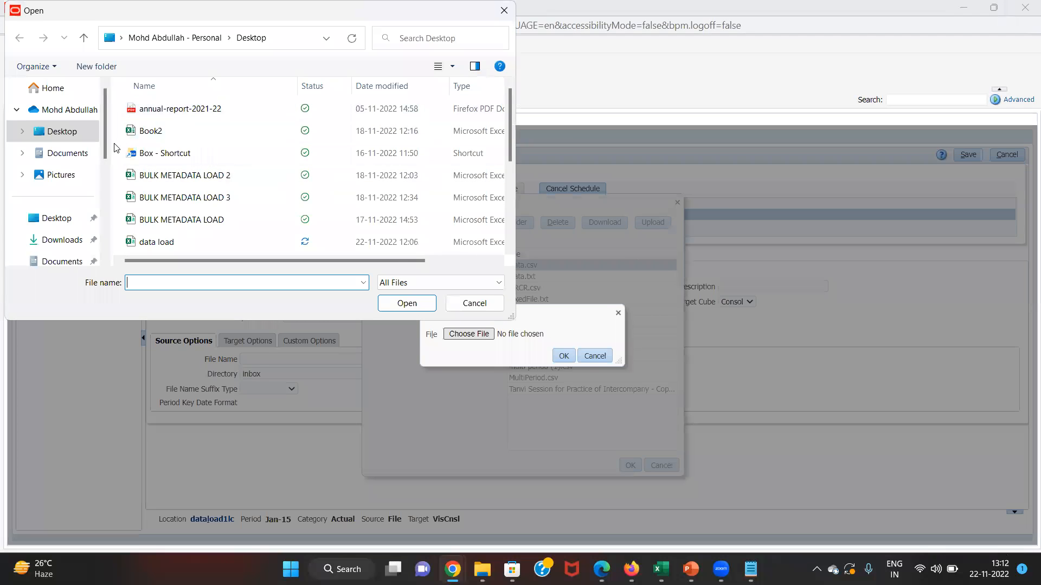
pyautogui.click(84, 154)
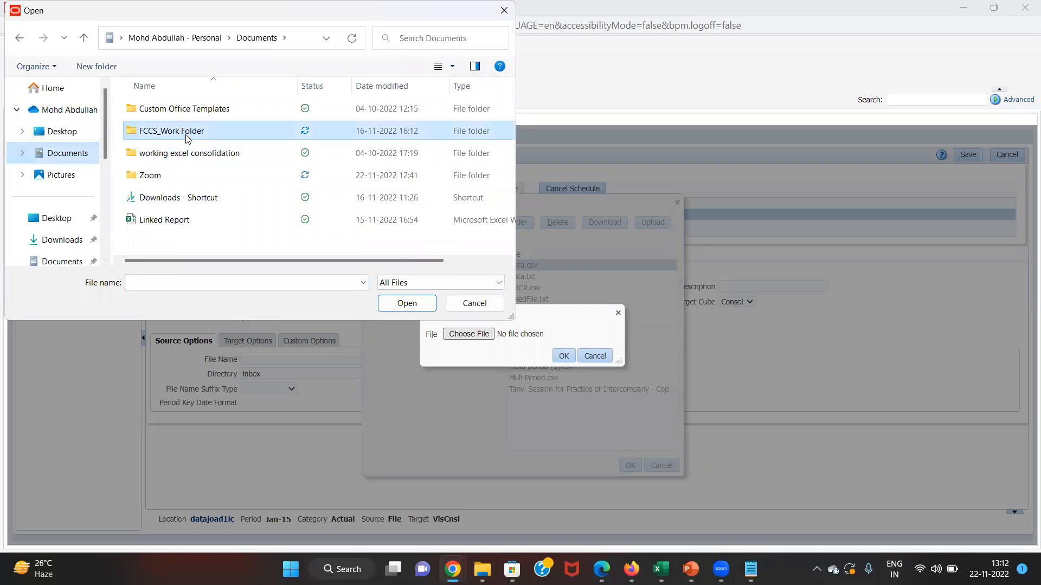
pyautogui.doubleClick(187, 132)
pyautogui.doubleClick(210, 110)
pyautogui.doubleClick(211, 110)
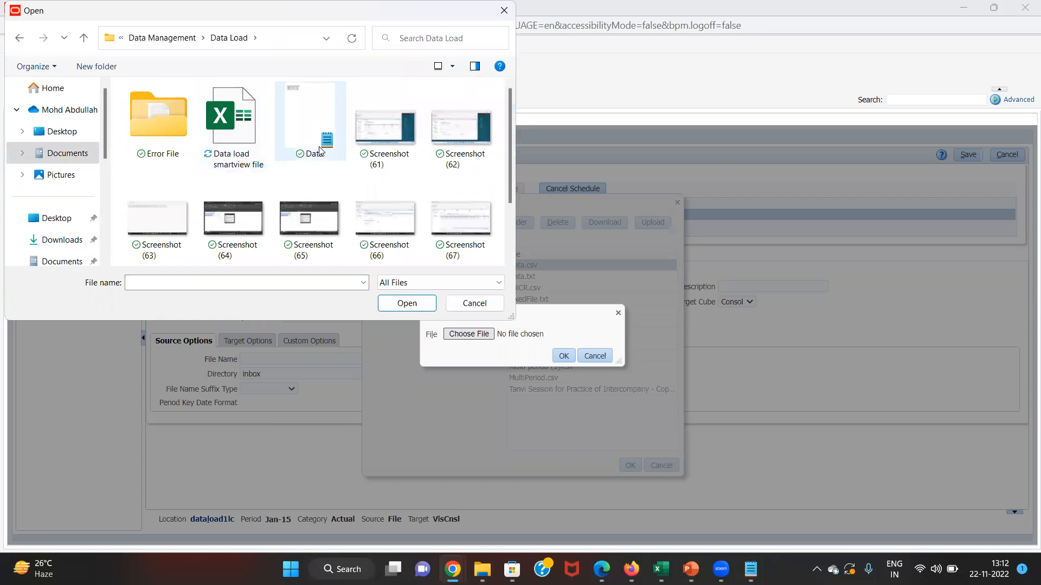
pyautogui.doubleClick(319, 150)
pyautogui.click(564, 357)
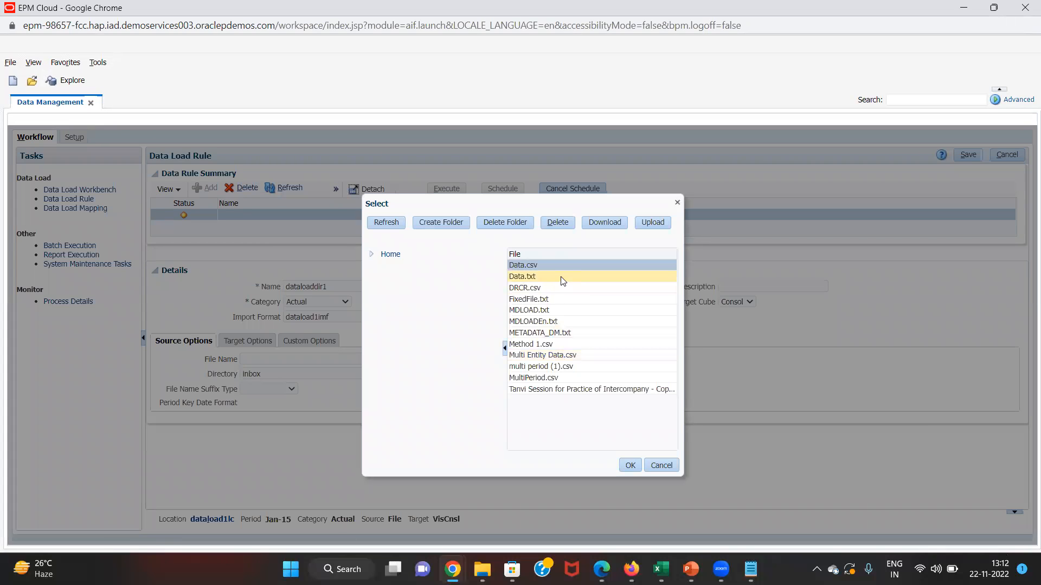
# - Select Data.txt as the source file, save dataloaddlr1, and enable import for the Jan-15 run
pyautogui.click(560, 277)
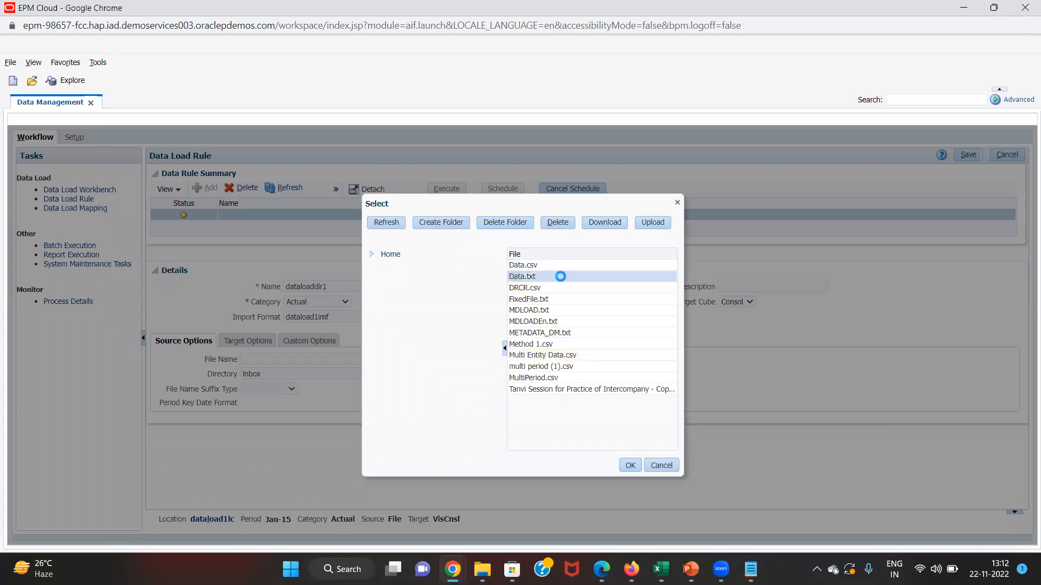
pyautogui.click(637, 467)
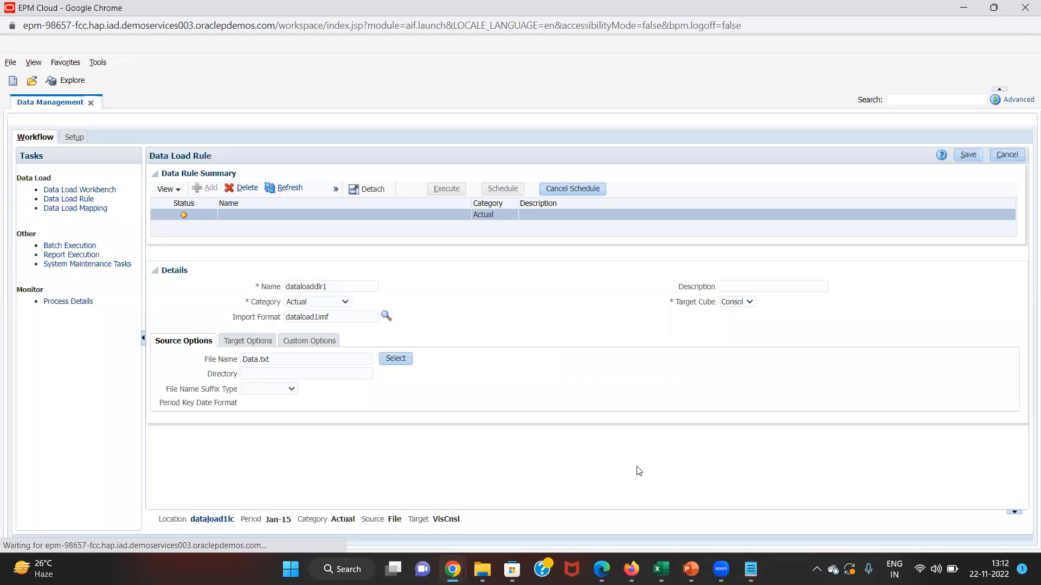
pyautogui.click(963, 161)
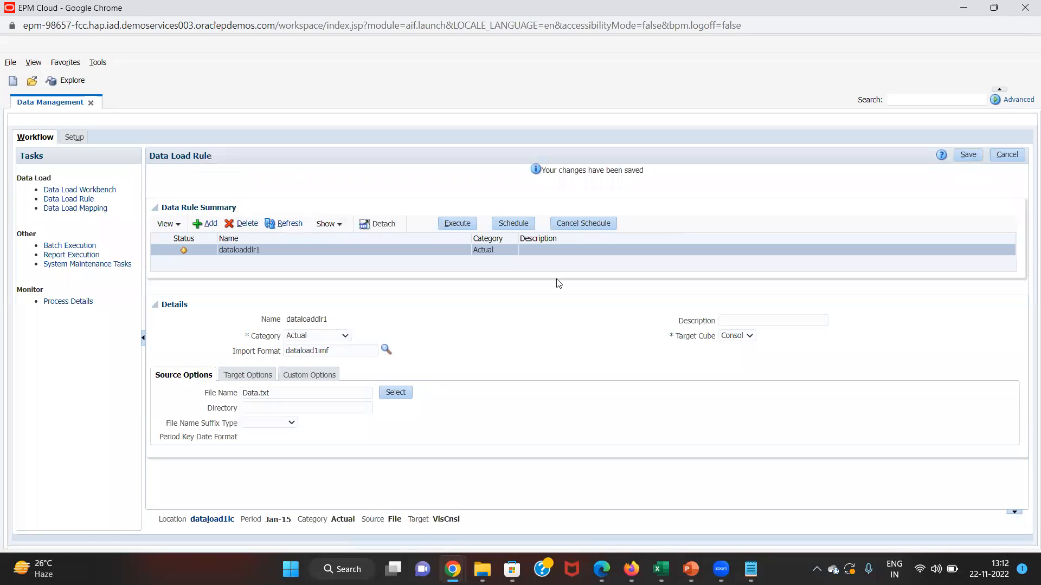
pyautogui.click(468, 224)
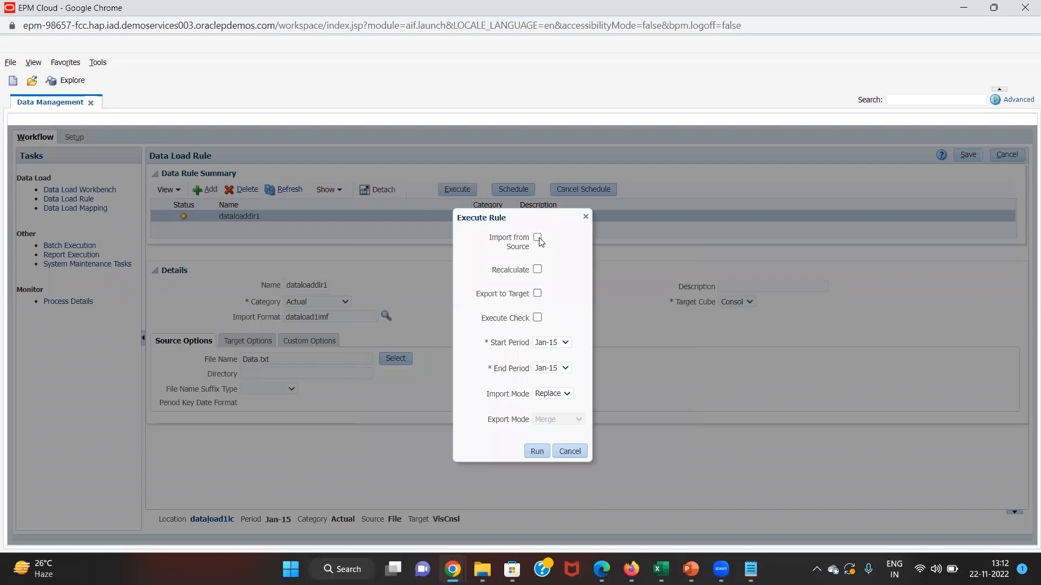
pyautogui.click(538, 239)
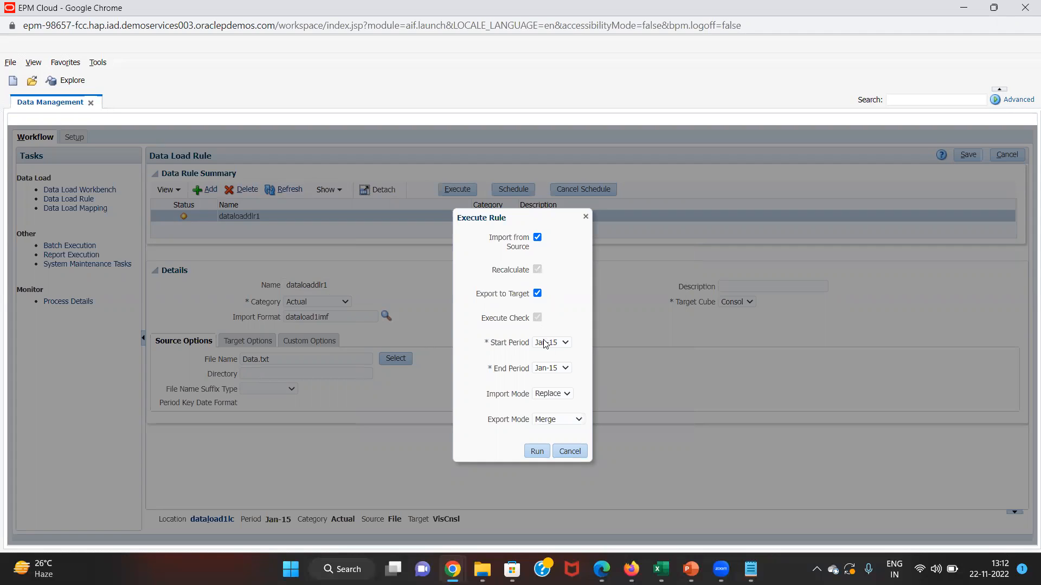
# - Run dataloaddlr1 for Jan-15 with Replace export mode and refresh until its status shows success
pyautogui.click(546, 421)
pyautogui.click(545, 421)
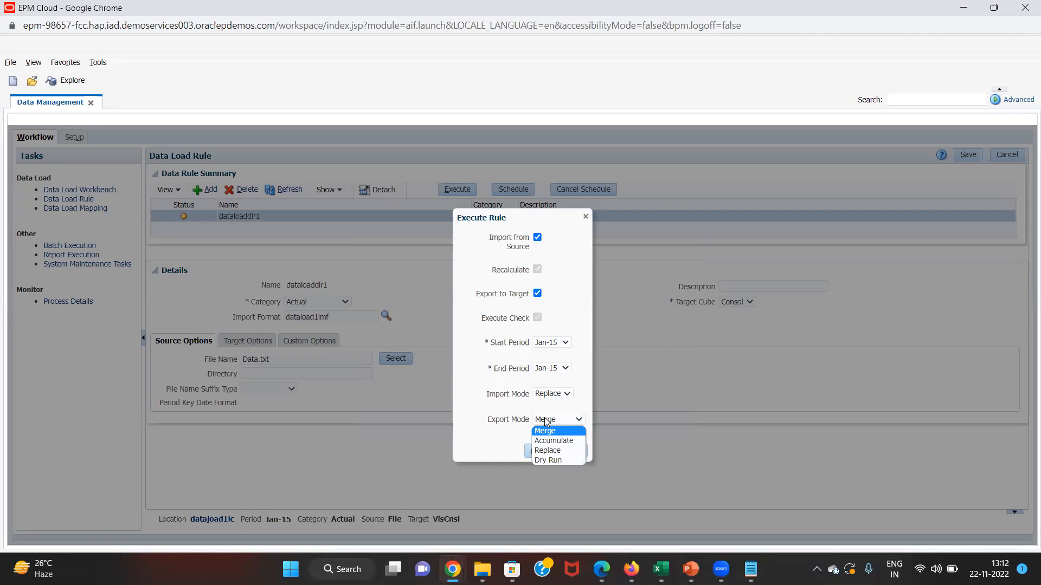
pyautogui.click(540, 451)
pyautogui.click(534, 454)
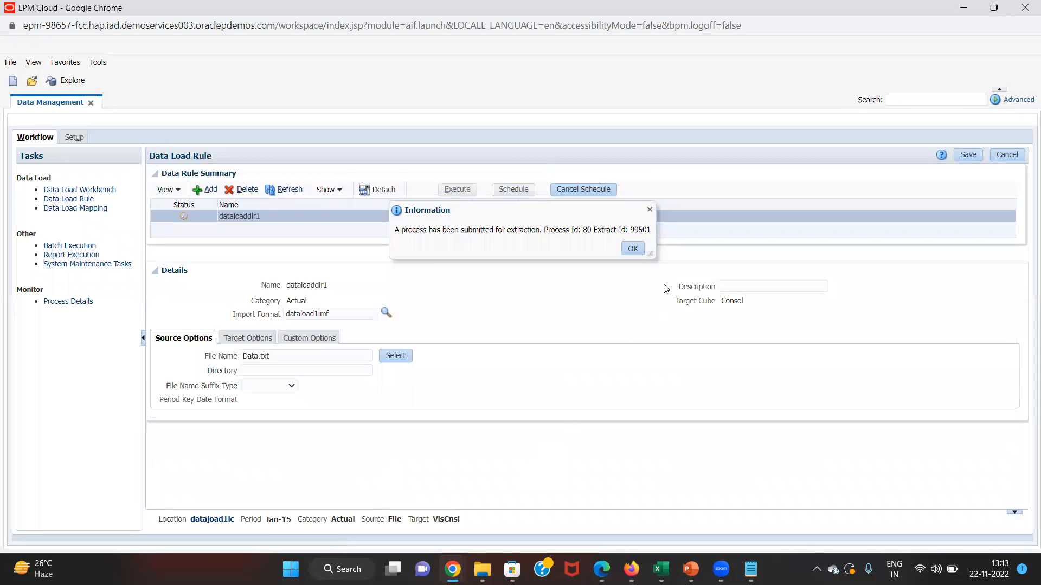
pyautogui.click(635, 249)
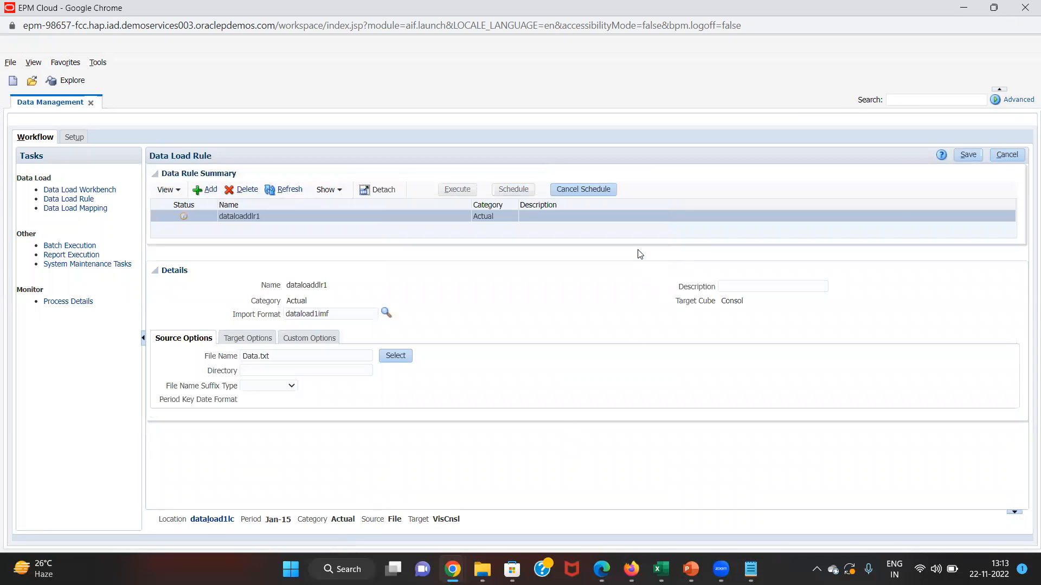
pyautogui.click(280, 194)
pyautogui.click(280, 194)
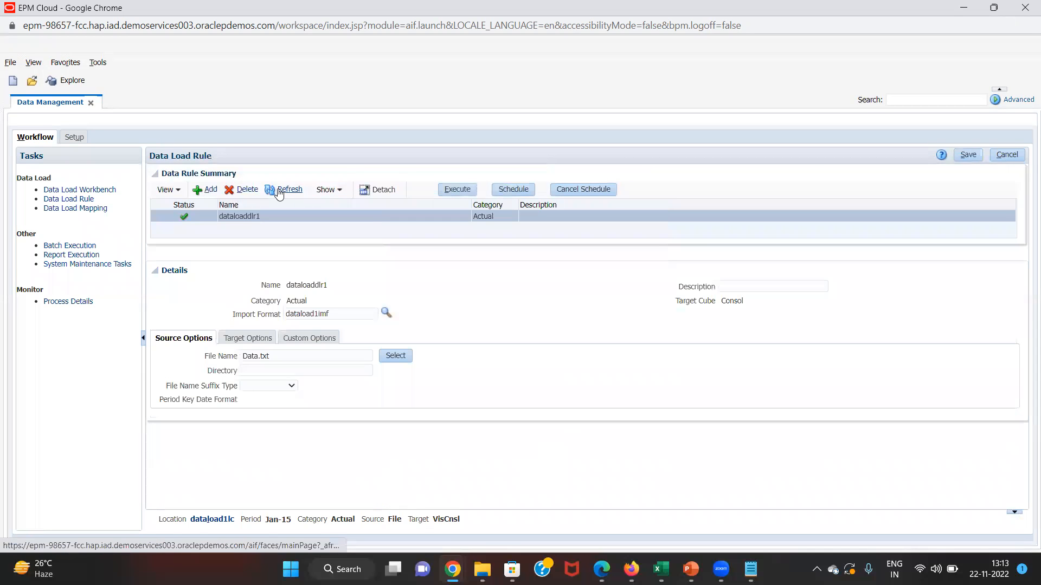
# - Compare the Data Load Workbench's three C_602 rows (12,111, 12,511, 12,611) with the Notepad data file
pyautogui.click(102, 190)
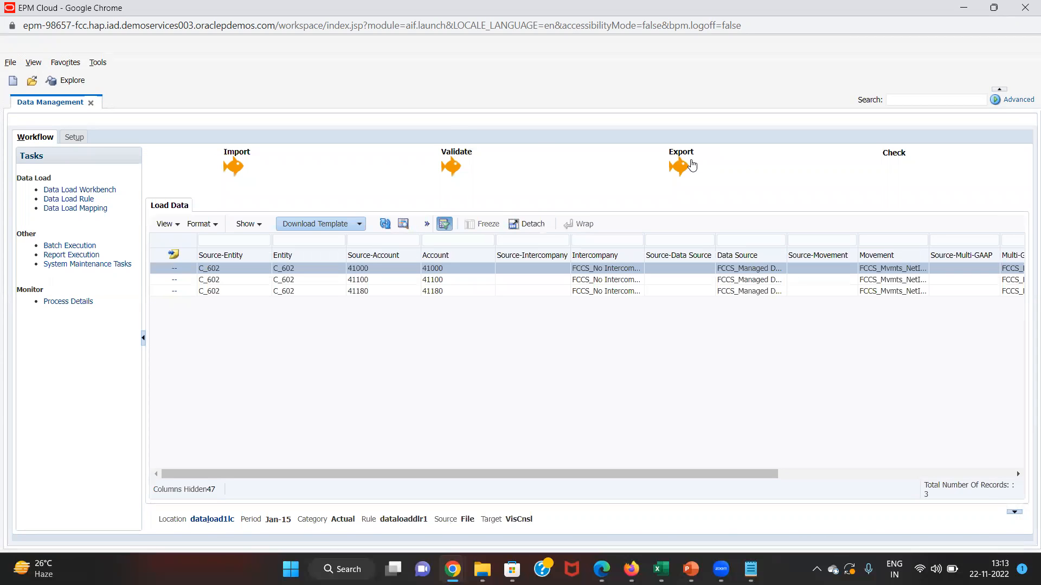
pyautogui.moveTo(490, 470); pyautogui.dragTo(769, 467)
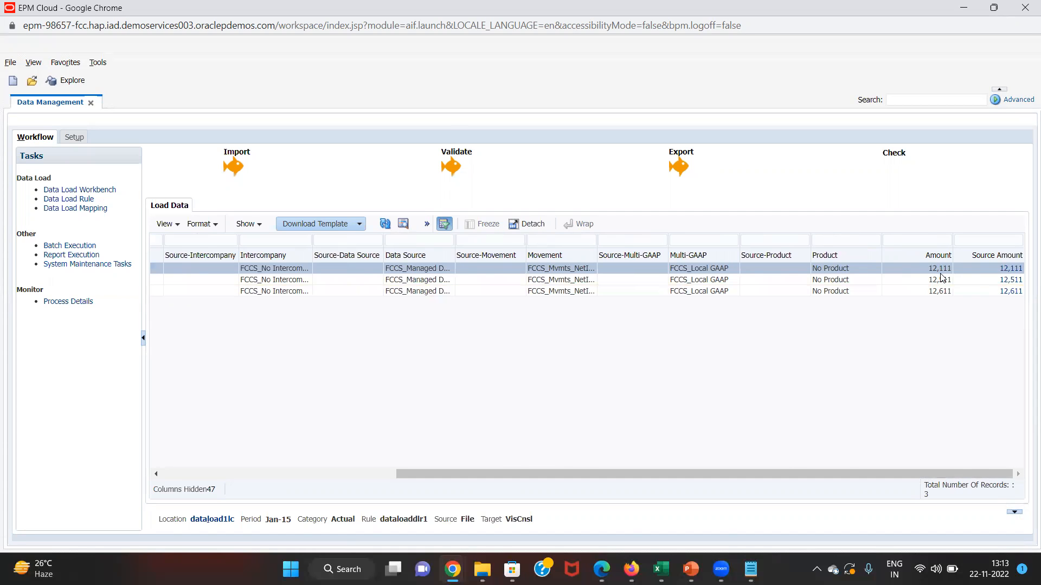
pyautogui.moveTo(869, 469); pyautogui.dragTo(825, 472)
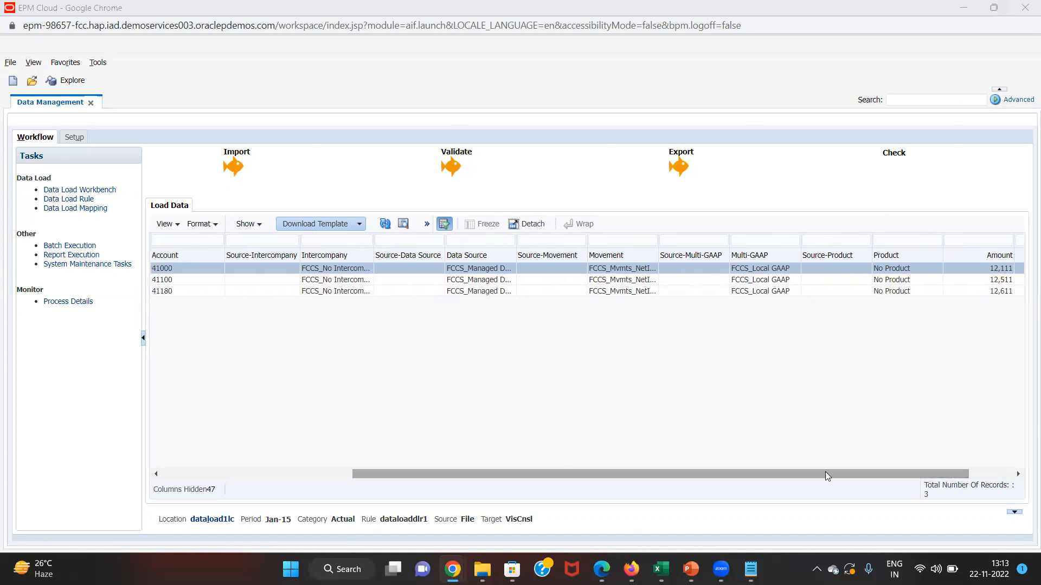
pyautogui.hotkey('alt', 'Tab')
pyautogui.hotkey('alt', 'Tab')
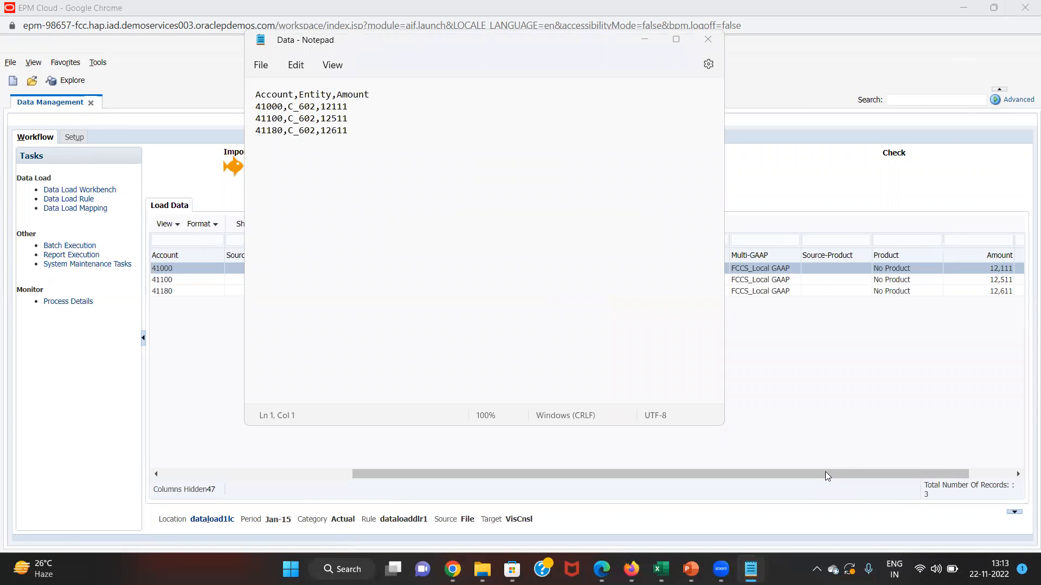
pyautogui.hotkey('alt', 'Tab')
pyautogui.hotkey('alt', 'Tab')
pyautogui.hotkey('alt', 'Tab')
pyautogui.hotkey('alt', 'Tab')
pyautogui.hotkey('alt', 'Tab')
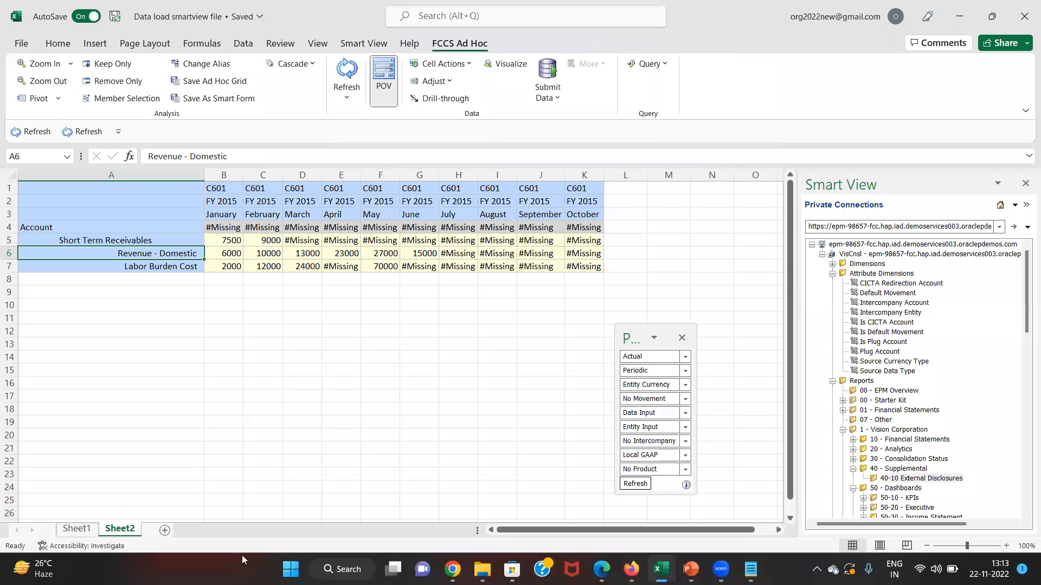
# - Add Sheet3, connect it to FCCS AB, and start an ad hoc grid on the Consol plan type
pyautogui.click(166, 530)
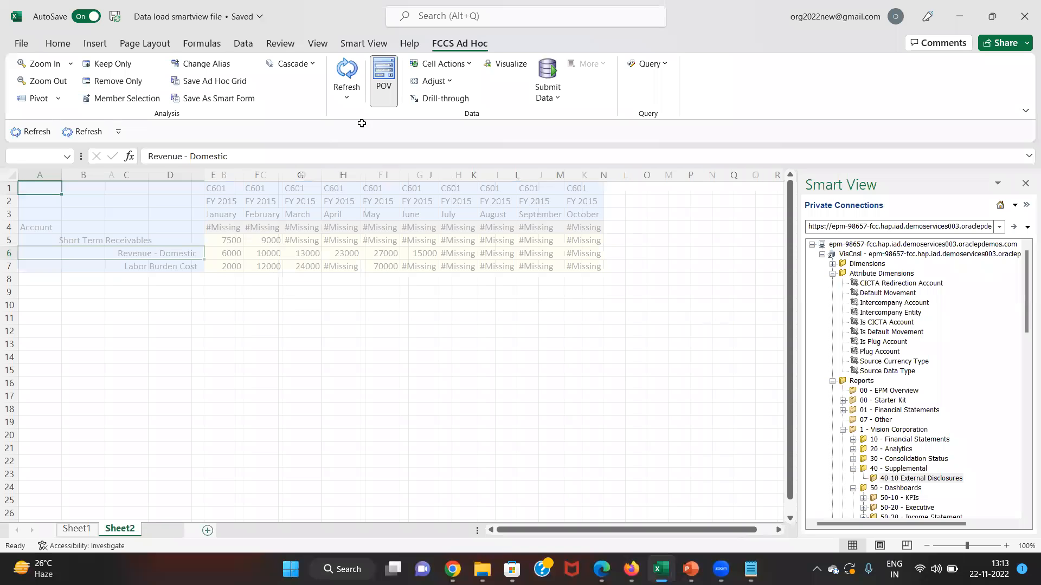
pyautogui.click(364, 43)
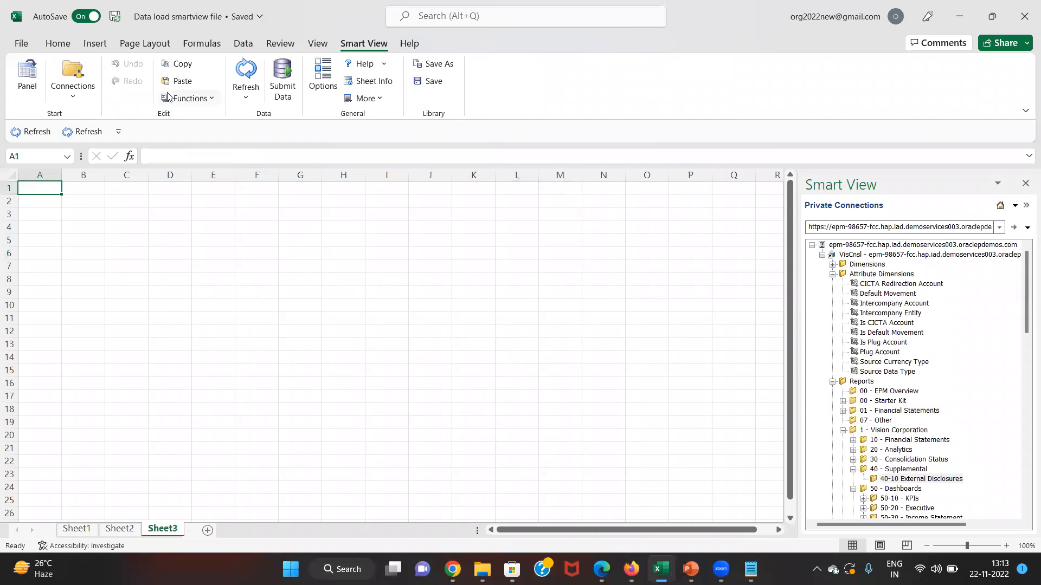
pyautogui.click(73, 81)
pyautogui.moveTo(108, 115)
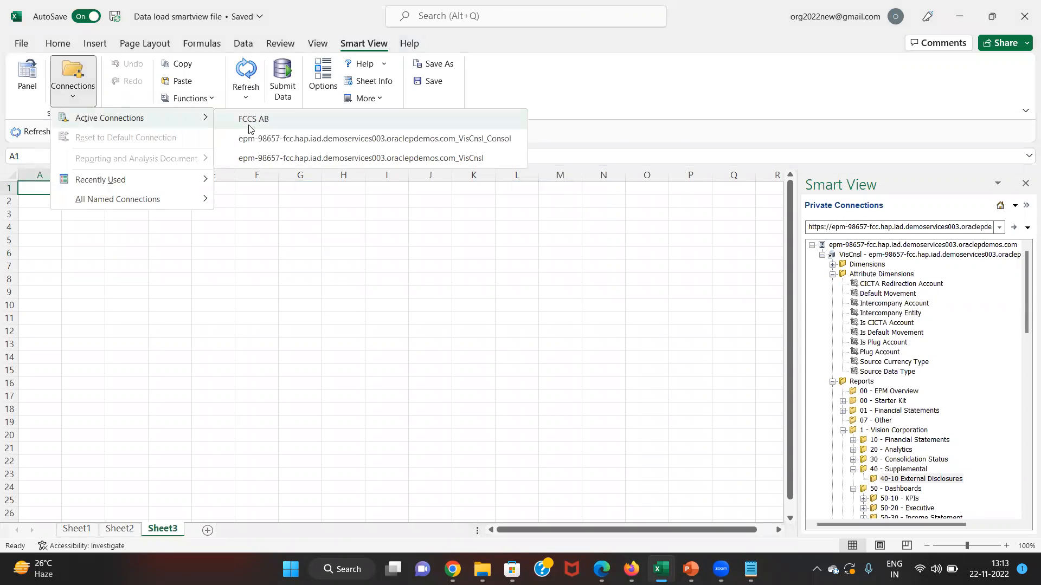
pyautogui.click(249, 116)
pyautogui.click(346, 73)
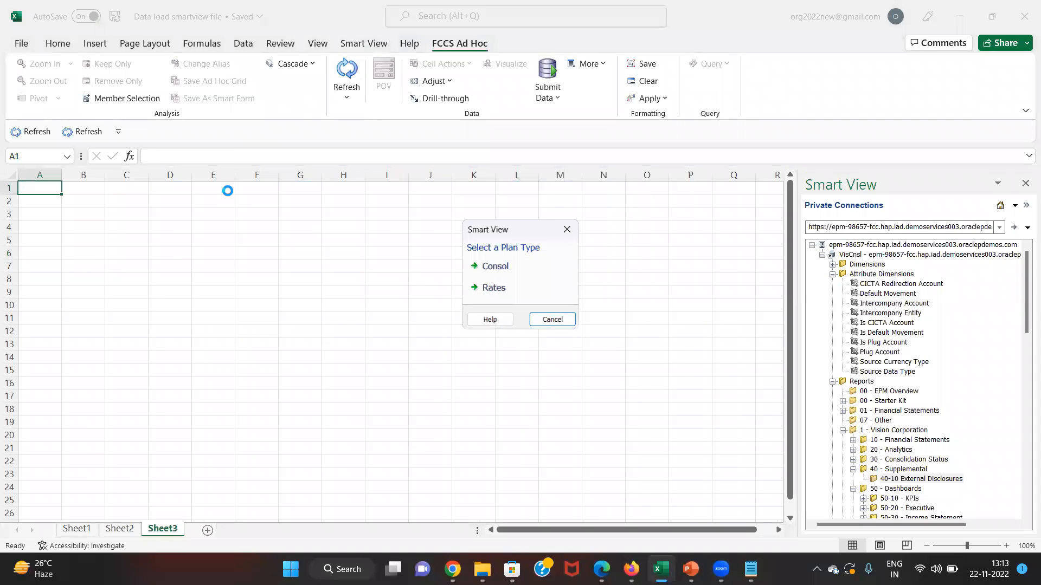
pyautogui.click(488, 273)
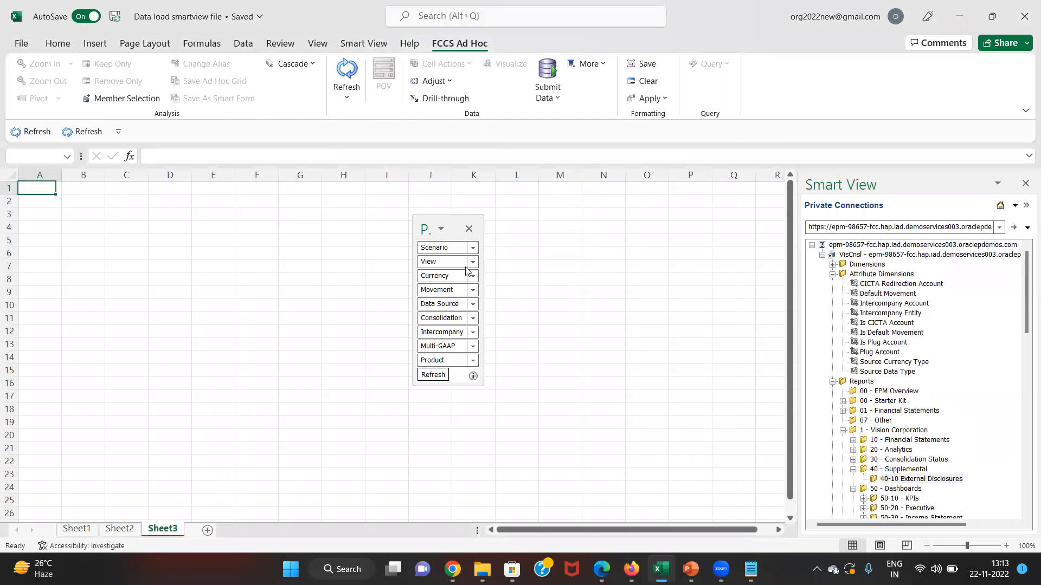
# - Set the POV Scenario to Actual, View to Periodic, Currency to Entity Currency, and Movement to changes in net income
pyautogui.doubleClick(435, 248)
pyautogui.write('actual')
pyautogui.press('Tab')
pyautogui.write('pe')
pyautogui.press('Tab')
pyautogui.write('entity currency')
pyautogui.press('Tab')
pyautogui.press('Left')
pyautogui.hotkey('shift', 'End')
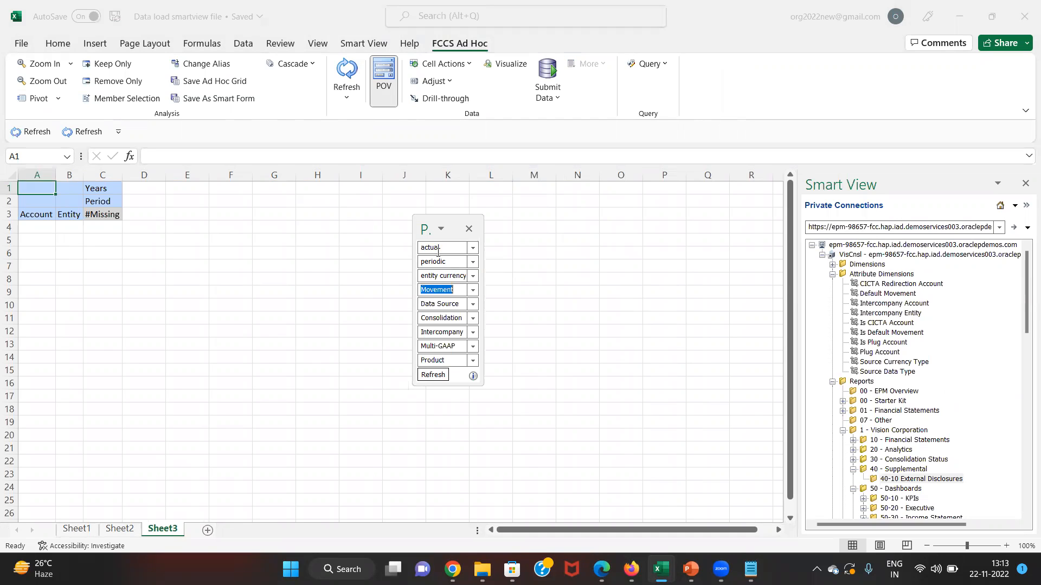
pyautogui.write('changes in net incim')
pyautogui.press('BackSpace')
pyautogui.press('BackSpace')
pyautogui.press('Tab')
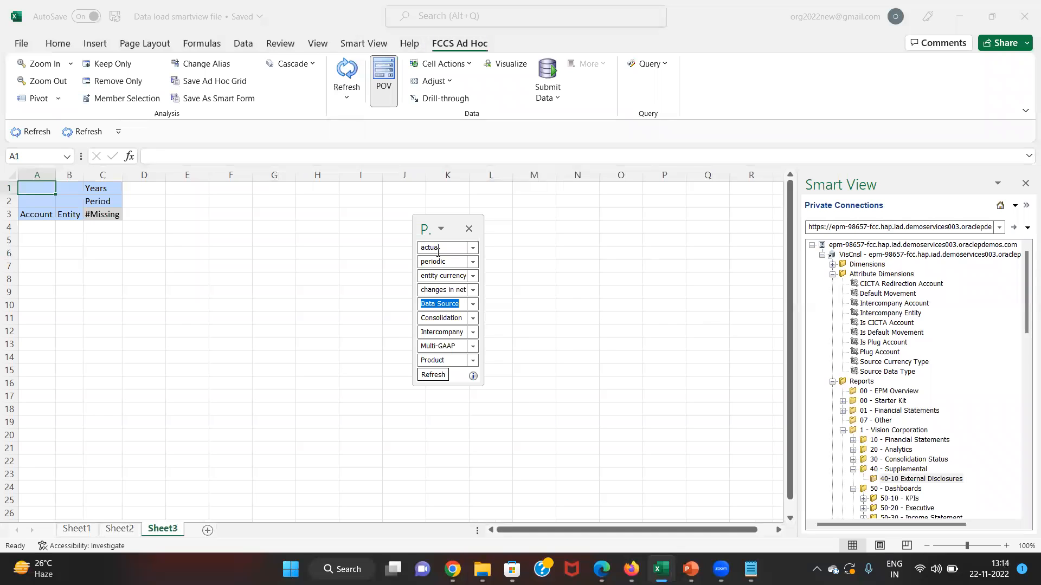
# - Set Data Source to Managed Data, Consolidation to Entity Input, No Intercompany, Local GAAP, No Product, then refresh
pyautogui.write('managed data')
pyautogui.press('Tab')
pyautogui.write('entity input')
pyautogui.press('Tab')
pyautogui.press('Home')
pyautogui.write('no')
pyautogui.press('Tab')
pyautogui.press('Home')
pyautogui.hotkey('shift', 'Home')
pyautogui.write('local')
pyautogui.press('Tab')
pyautogui.press('Home')
pyautogui.write('no')
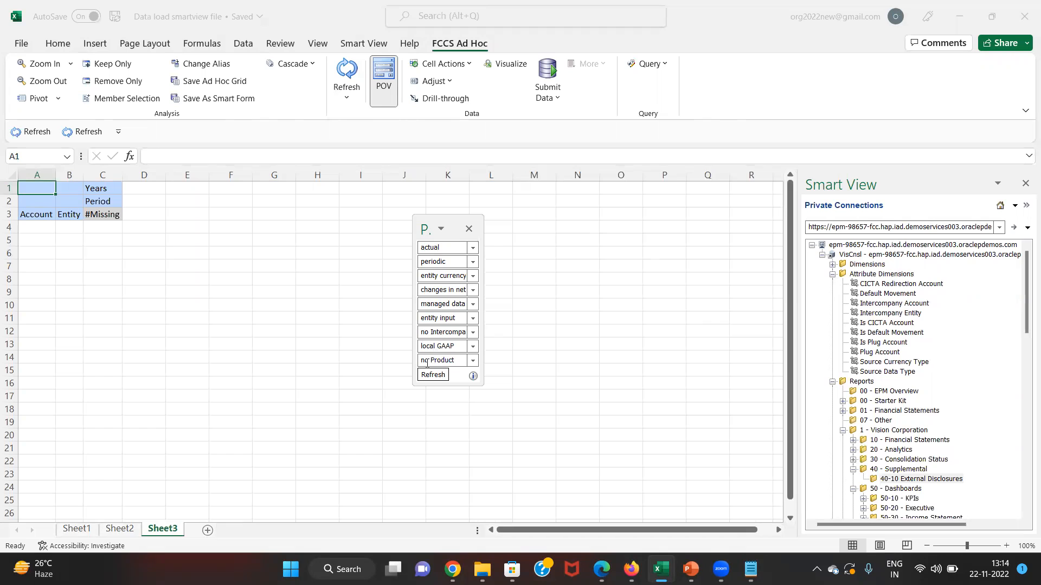
pyautogui.click(433, 375)
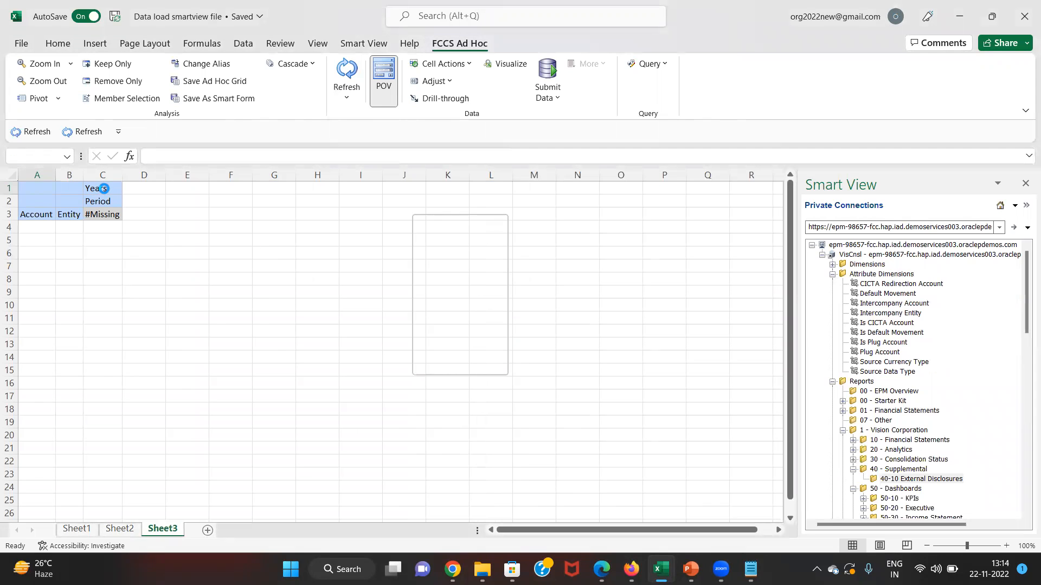
# - Enter fy15 for Years, jan for Period and c_602 for Entity in the grid
pyautogui.click(104, 188)
pyautogui.write('fy15')
pyautogui.press('Return')
pyautogui.write('jan')
pyautogui.press('Return')
pyautogui.press('Left')
pyautogui.write('c_602')
pyautogui.press('Return')
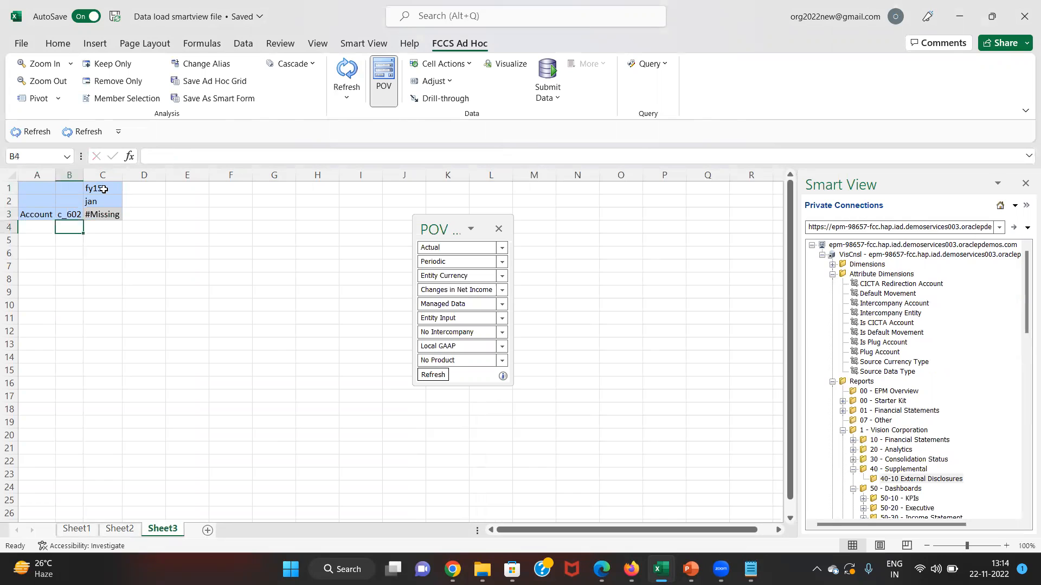
# - Pivot C602 into the column headers and refresh the grid
pyautogui.click(69, 213)
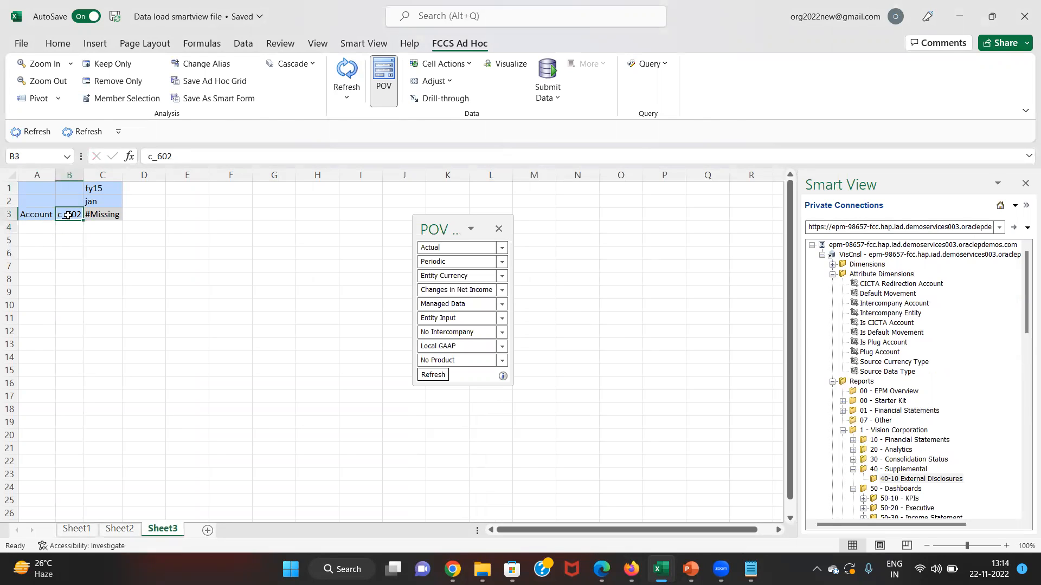
pyautogui.click(31, 98)
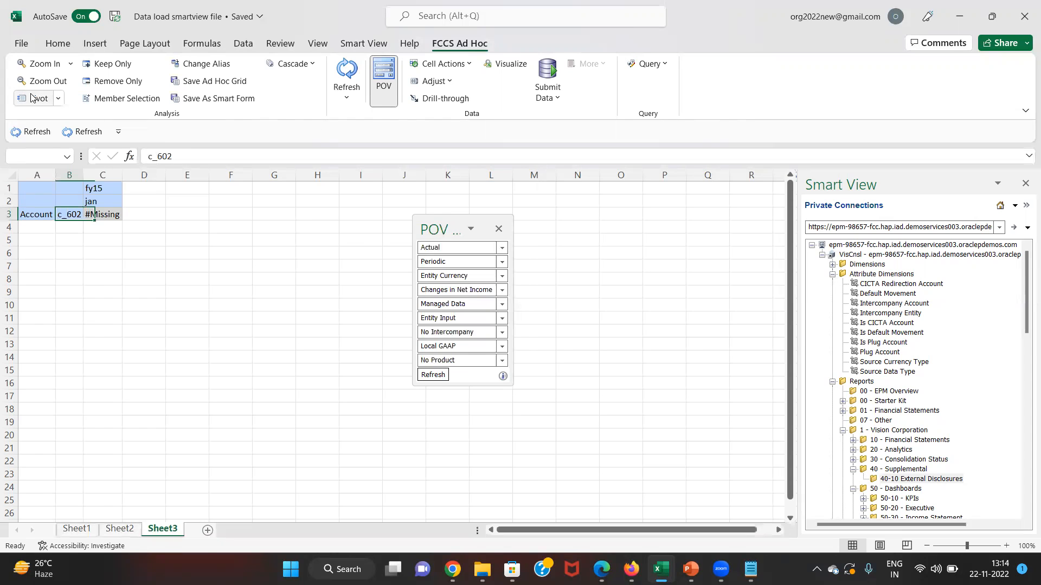
pyautogui.click(29, 243)
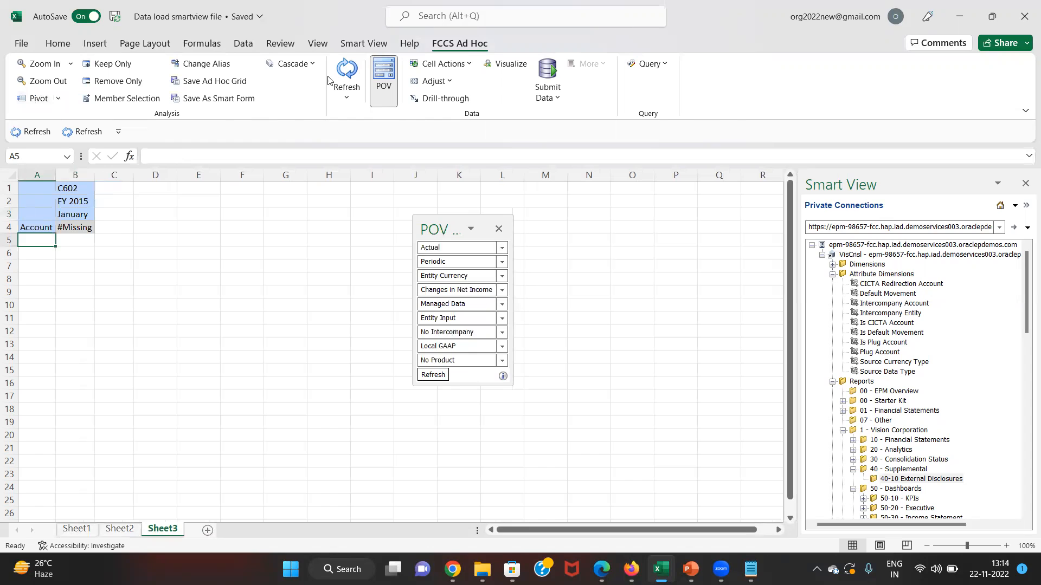
pyautogui.click(346, 73)
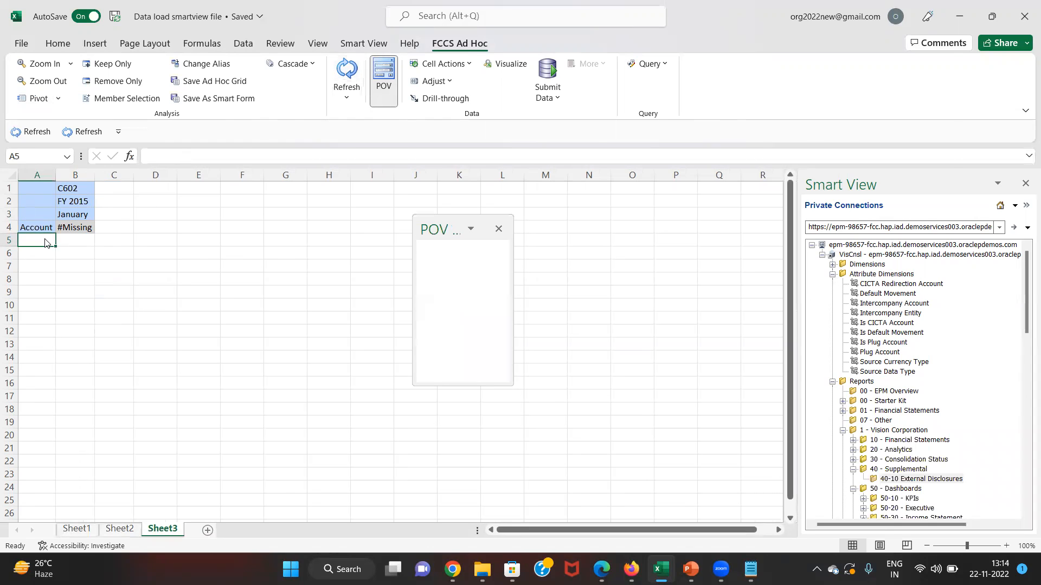
pyautogui.hotkey('alt', 'Tab')
pyautogui.hotkey('alt', 'Tab')
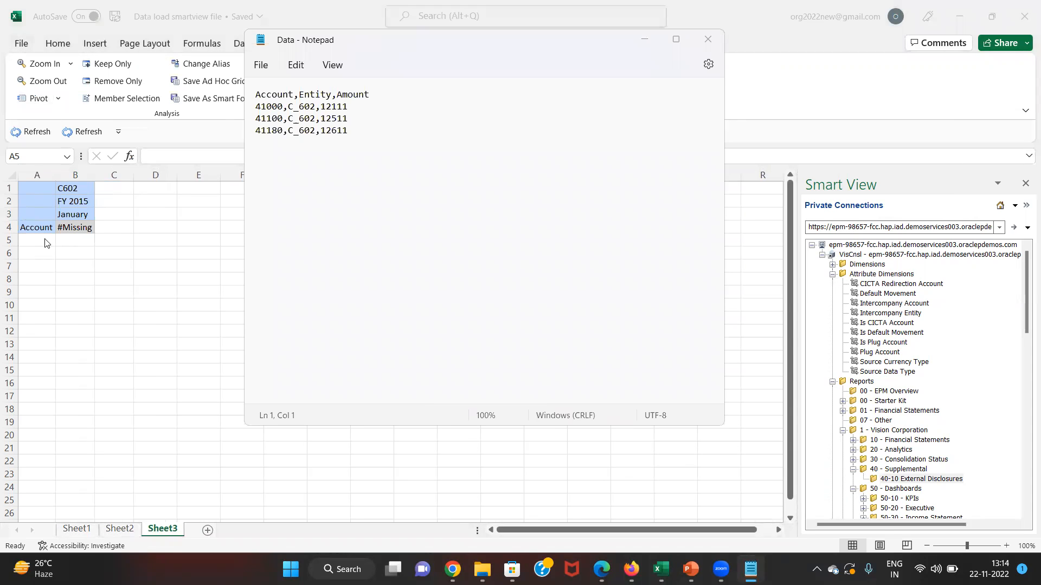
# - Enter accounts 41000, 41100 and 41180 in A5:A7 and refresh the grid
pyautogui.click(45, 243)
pyautogui.write('41')
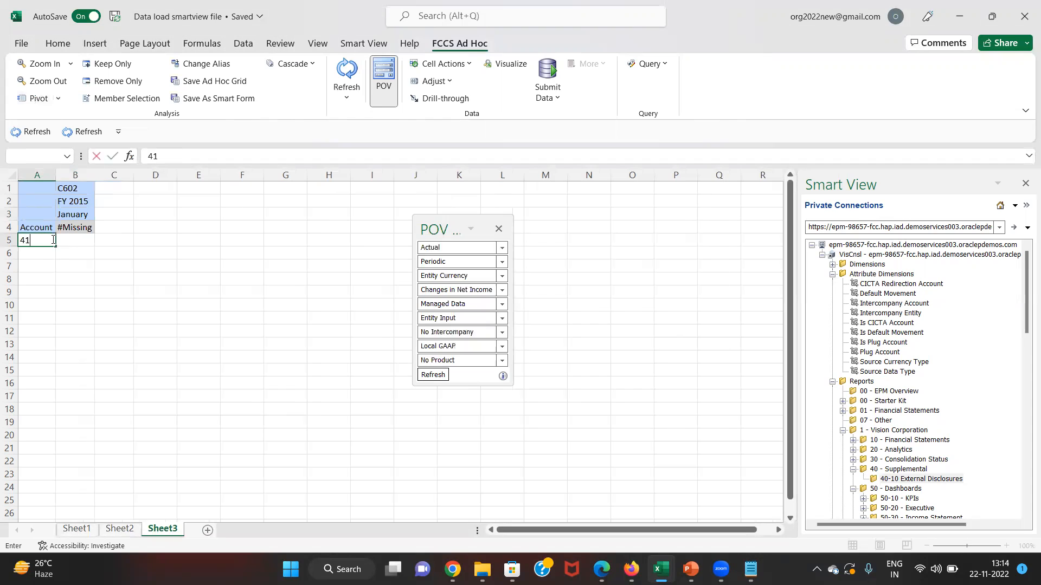
pyautogui.press('Return')
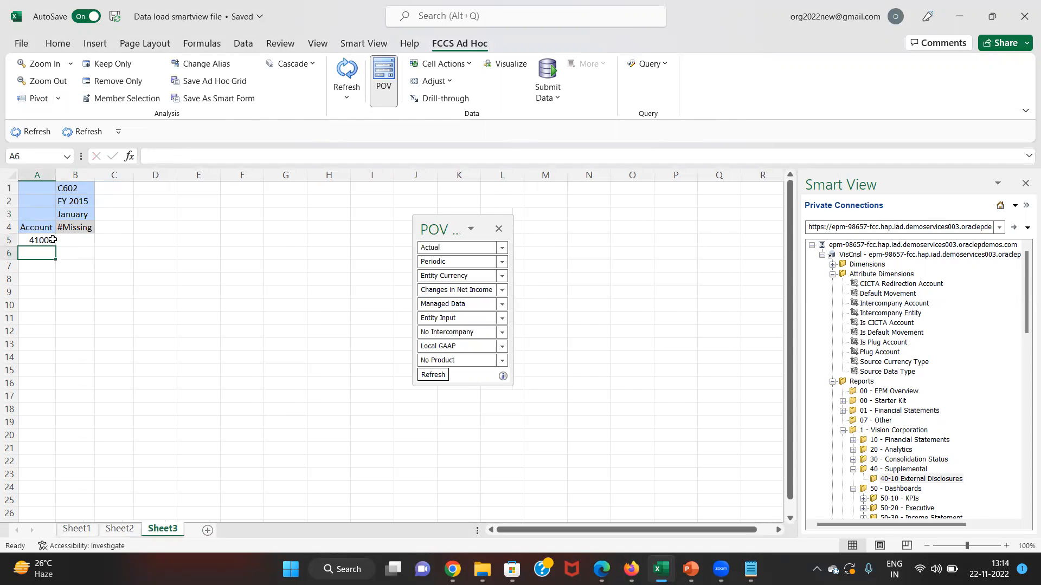
pyautogui.hotkey('alt', 'Tab')
pyautogui.hotkey('alt', 'Tab')
pyautogui.write('41100')
pyautogui.press('Return')
pyautogui.hotkey('alt', 'Tab')
pyautogui.hotkey('alt', 'Tab')
pyautogui.write('411')
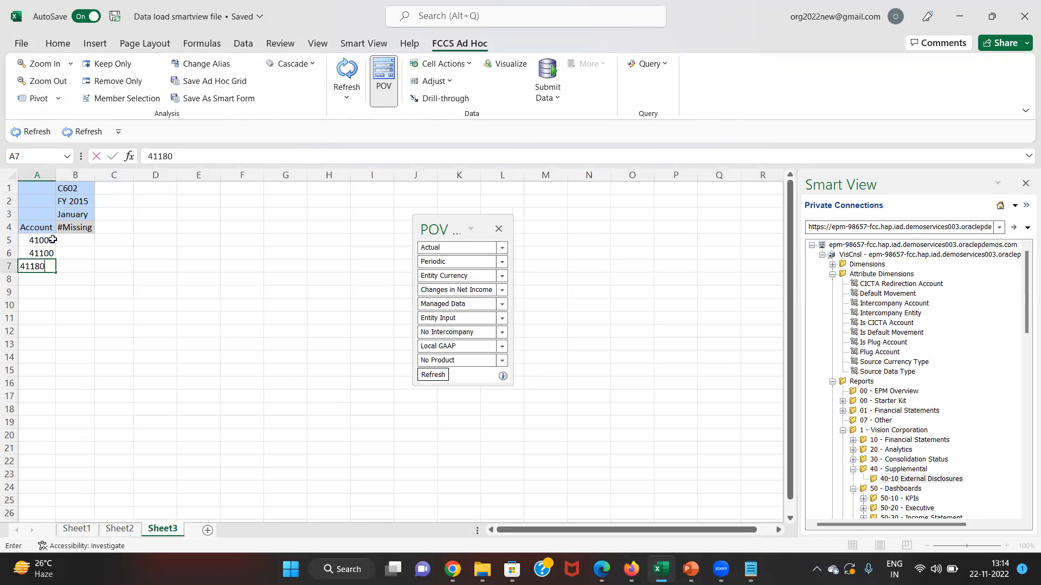
pyautogui.write('80')
pyautogui.press('Return')
pyautogui.click(351, 65)
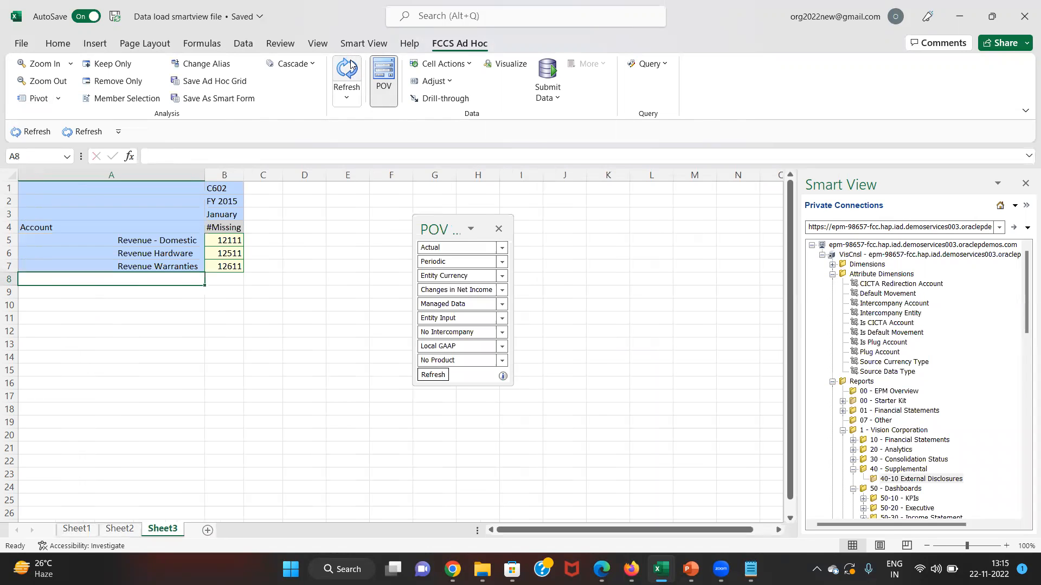
# - Check the retrieved 12111, 12511, 12611 values against the Load Data grid for C602 January FY 2015
pyautogui.press('Up')
pyautogui.press('Right')
pyautogui.press('Up')
pyautogui.press('Up')
pyautogui.hotkey('alt', 'Tab')
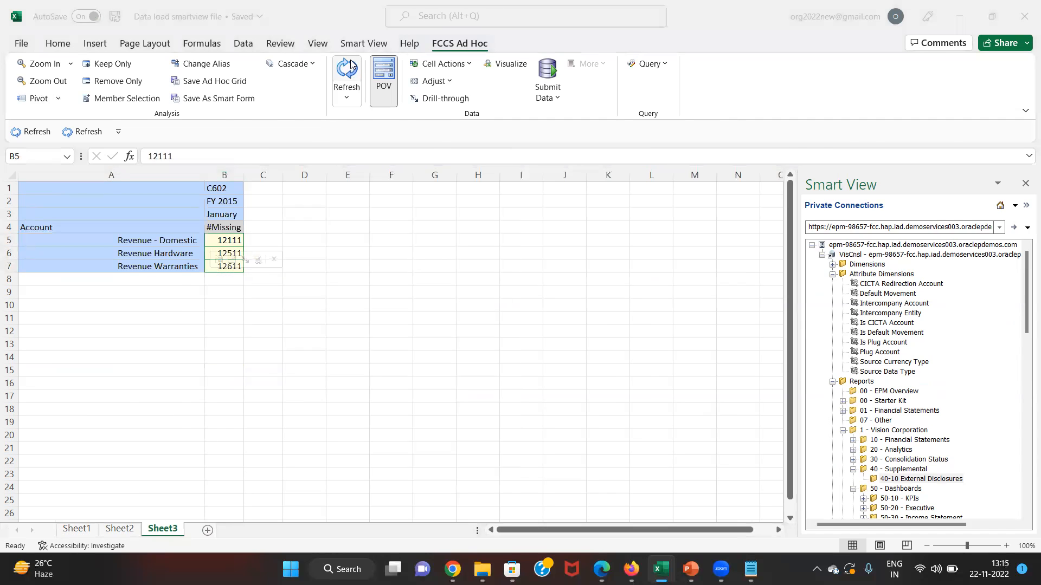
pyautogui.hotkey('alt', 'Tab')
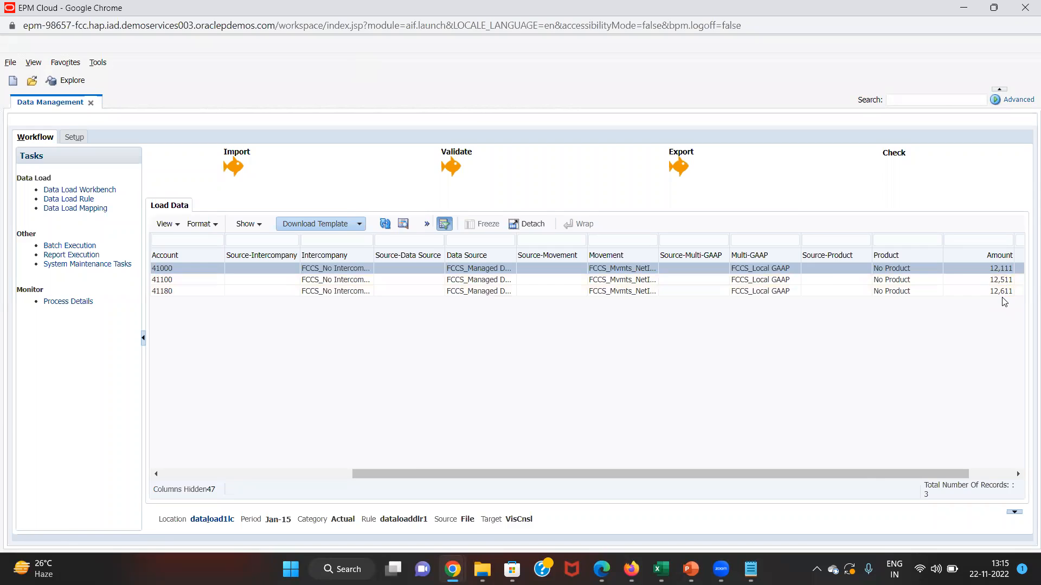
pyautogui.hotkey('alt', 'Tab')
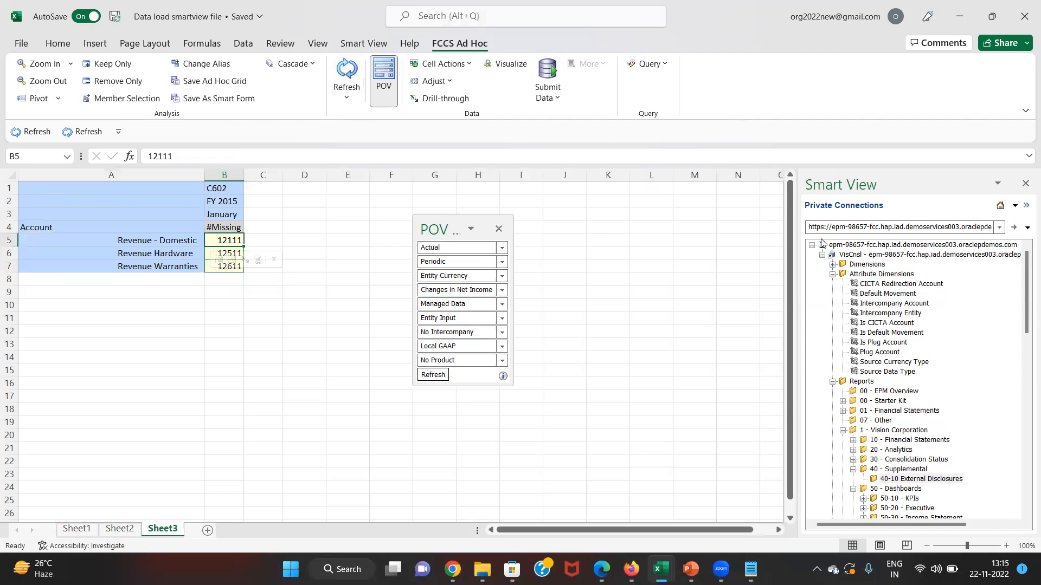
pyautogui.click(273, 239)
pyautogui.press('Left')
pyautogui.press('Up')
pyautogui.press('Up')
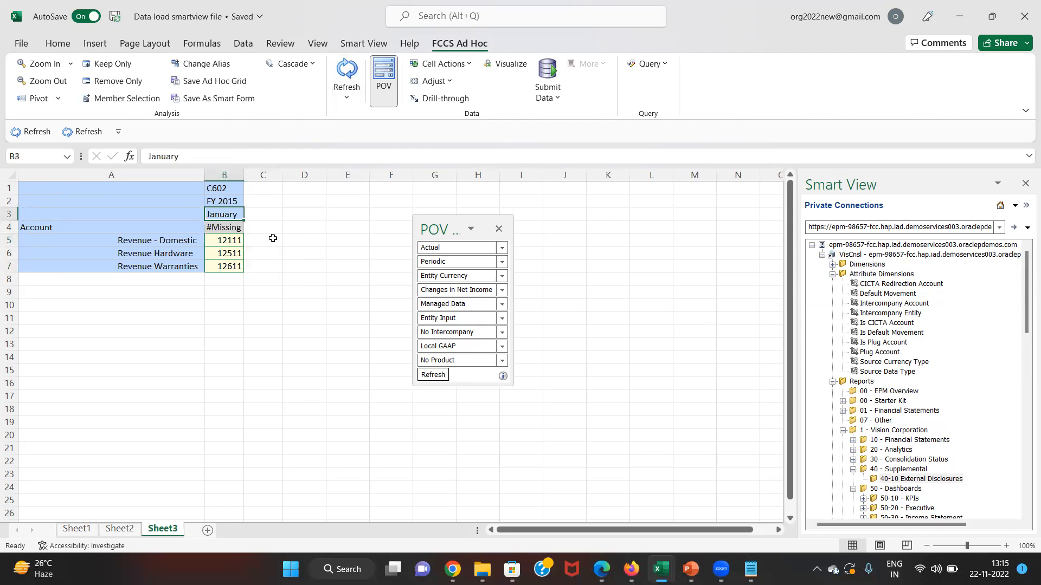
pyautogui.press('Up')
pyautogui.press('Up')
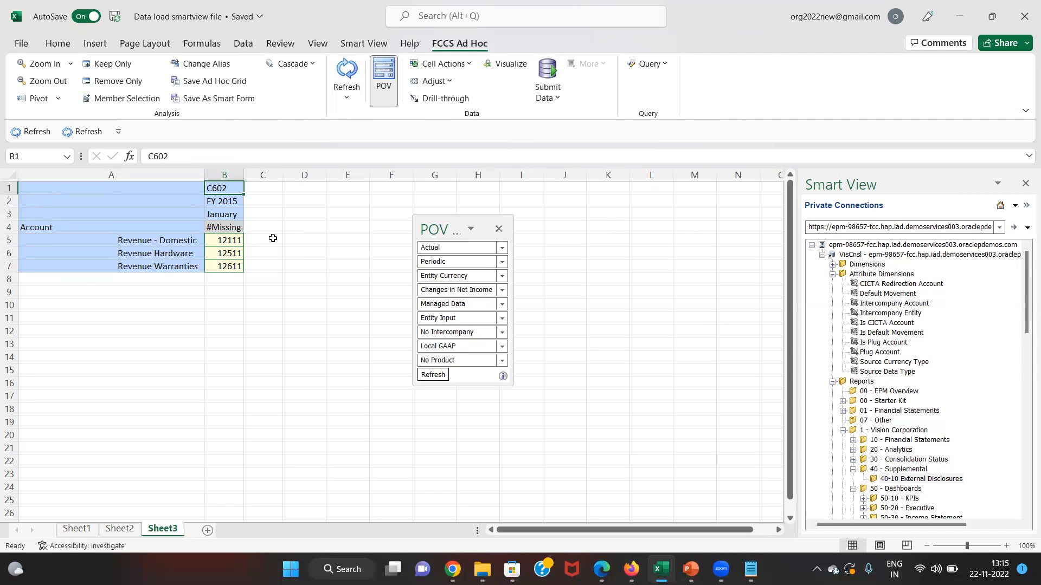
pyautogui.hotkey('alt', 'Tab')
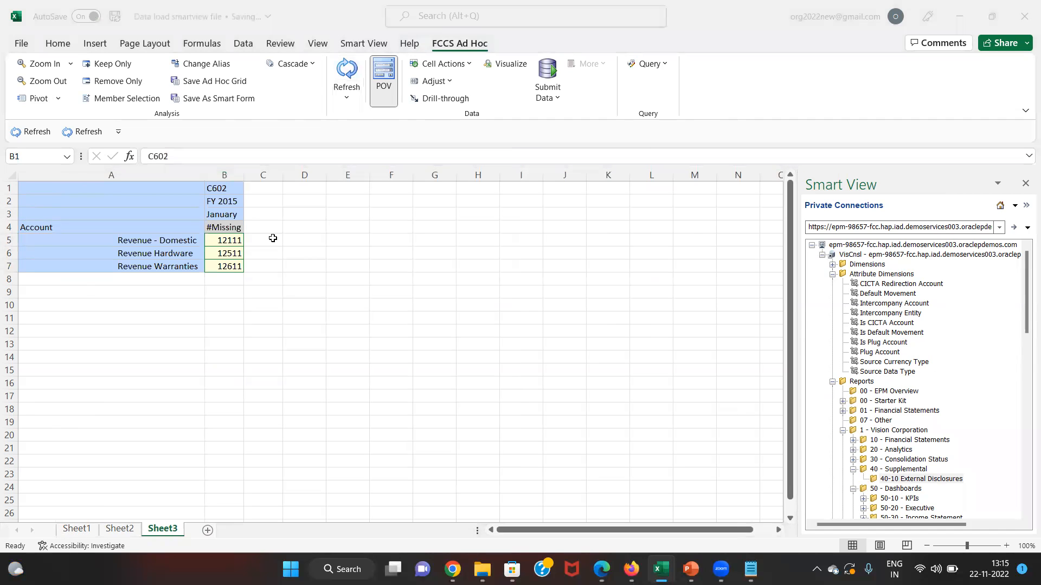